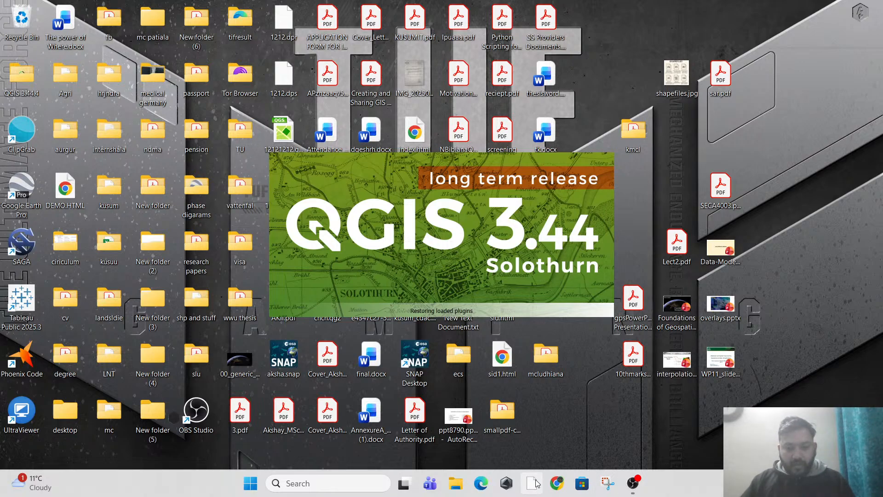
- Switch to Chrome, search Google for qgis, and open the QGIS website at its download section
{"action": "left_click", "coordinate": [556, 483]}
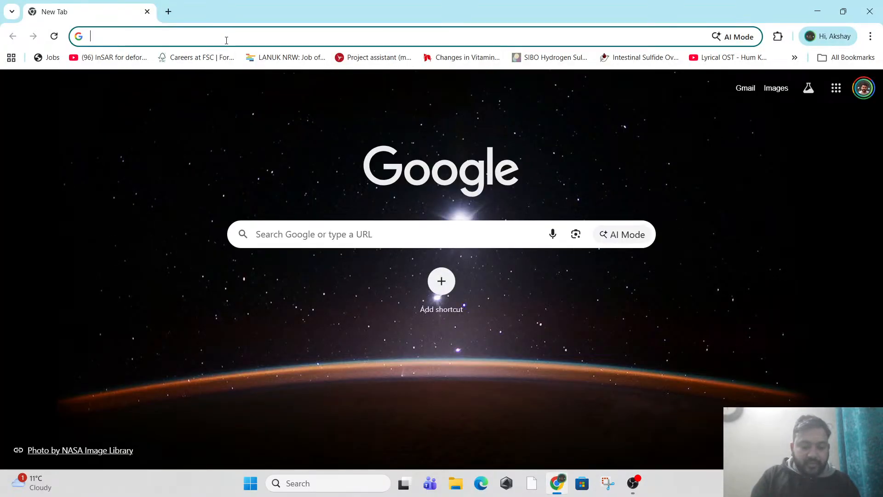
{"action": "type", "text": "qgis"}
{"action": "key", "text": "BackSpace"}
{"action": "key", "text": "Return"}
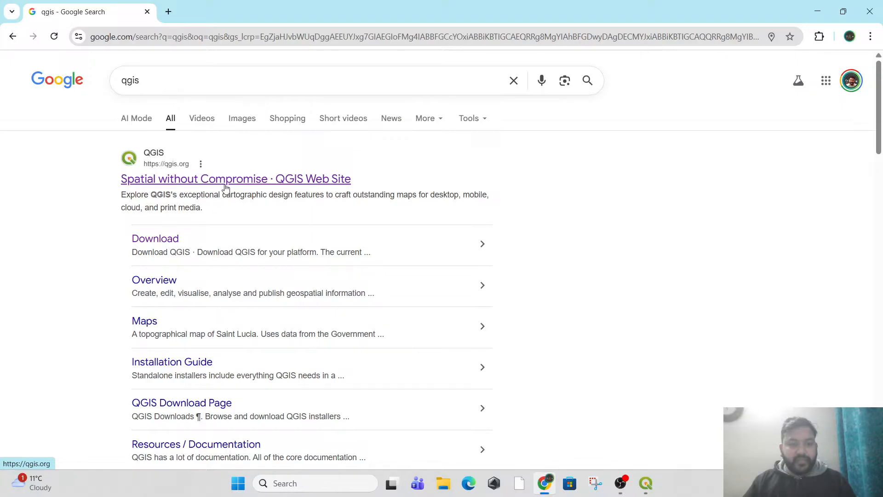
{"action": "left_click", "coordinate": [287, 182]}
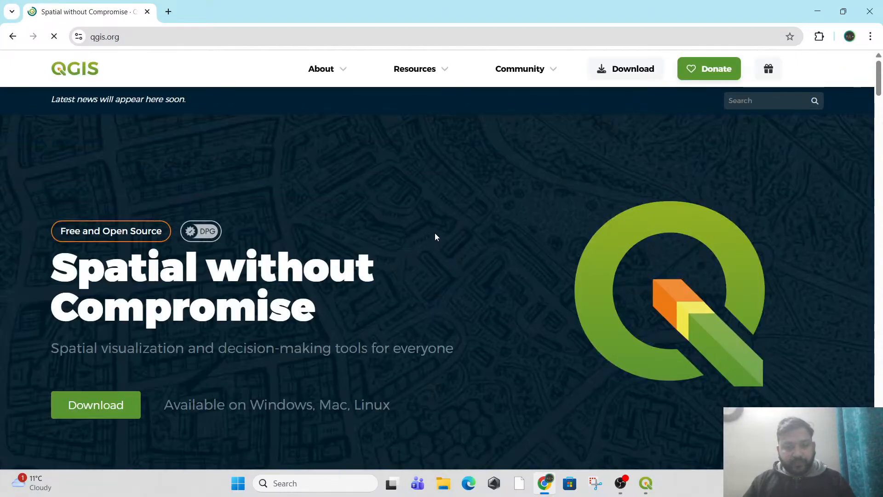
{"action": "scroll", "coordinate": [627, 253], "scroll_direction": "down", "scroll_amount": 2}
{"action": "scroll", "coordinate": [400, 261], "scroll_direction": "up", "scroll_amount": 2}
{"action": "scroll", "coordinate": [389, 264], "scroll_direction": "down", "scroll_amount": 2}
{"action": "left_click", "coordinate": [118, 294]}
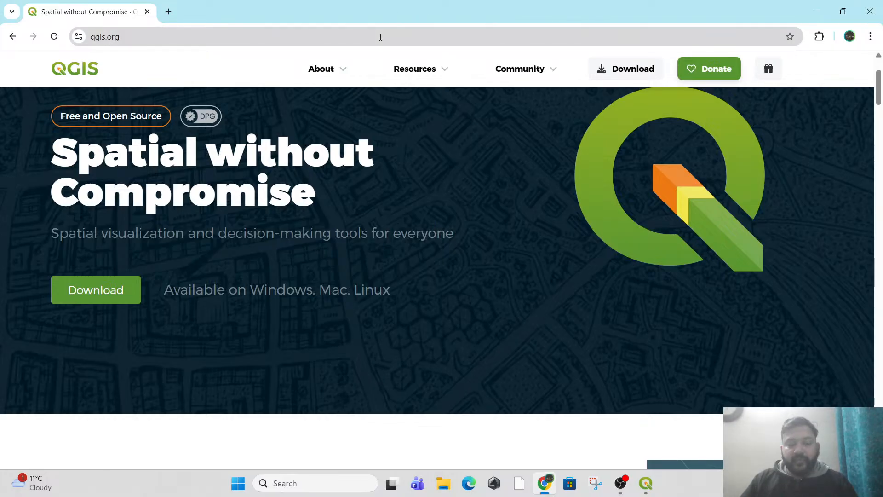
- Search Google for diva gis and open the Data page of the DIVA-GIS site
{"action": "left_click", "coordinate": [380, 37]}
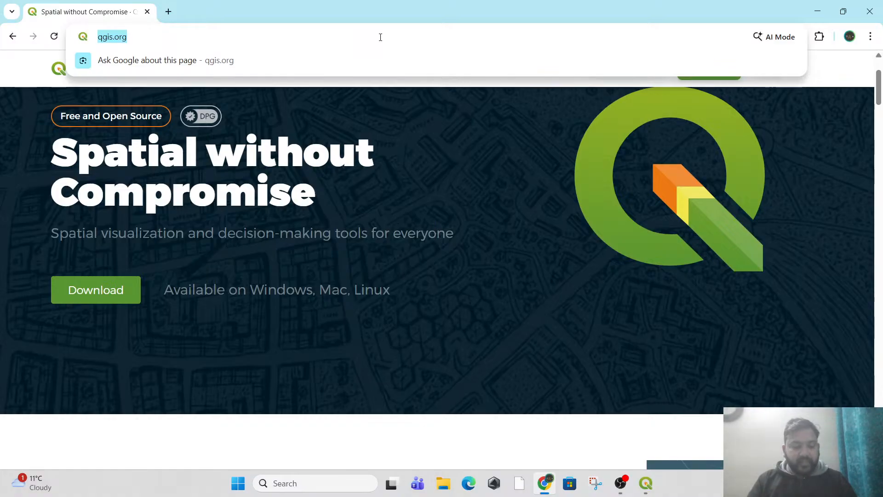
{"action": "type", "text": "diva g"}
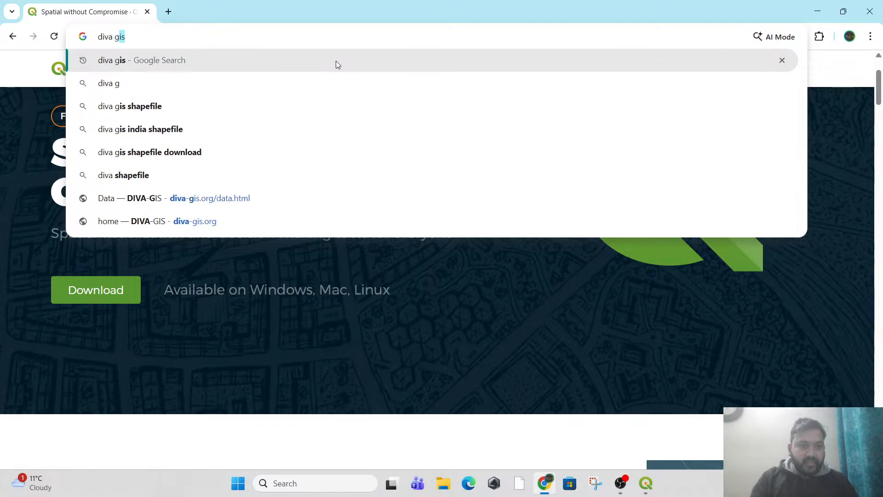
{"action": "type", "text": "o"}
{"action": "key", "text": "BackSpace"}
{"action": "key", "text": "BackSpace"}
{"action": "type", "text": "i"}
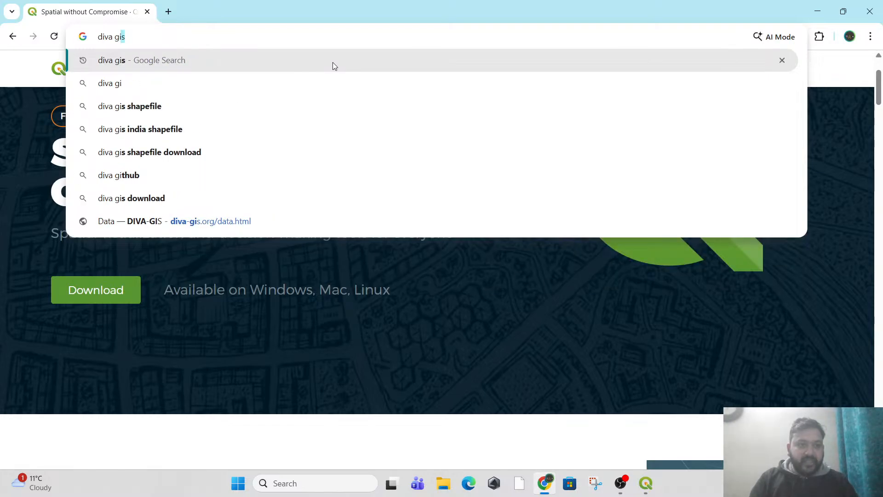
{"action": "key", "text": "Return"}
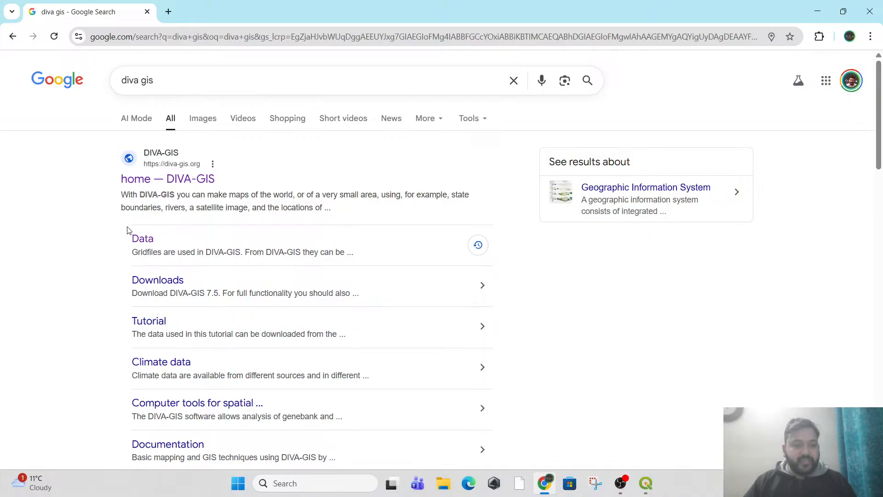
{"action": "left_click", "coordinate": [143, 246]}
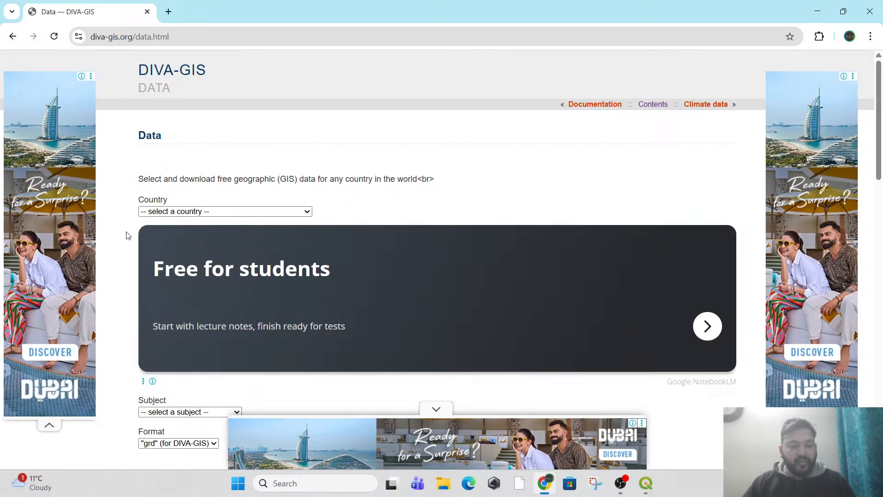
- Select India as the country and Administrative areas as the subject for the DIVA-GIS data
{"action": "left_click", "coordinate": [165, 212]}
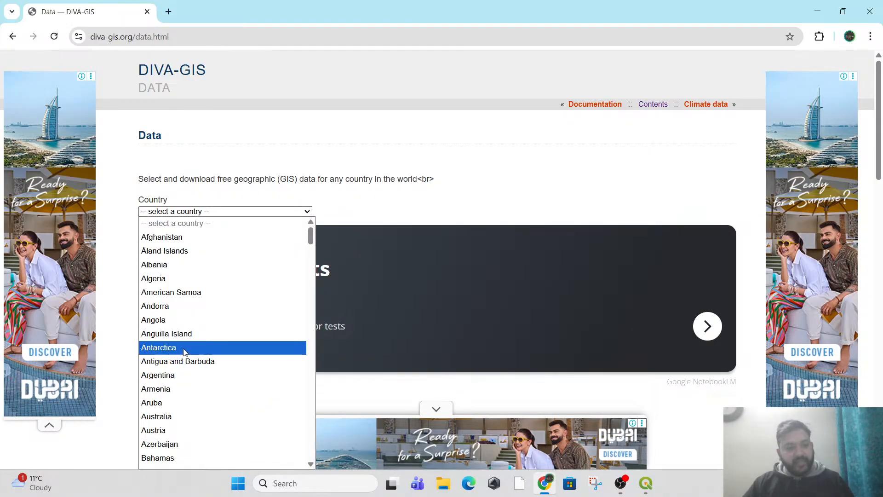
{"action": "scroll", "coordinate": [189, 383], "scroll_direction": "down", "scroll_amount": 20}
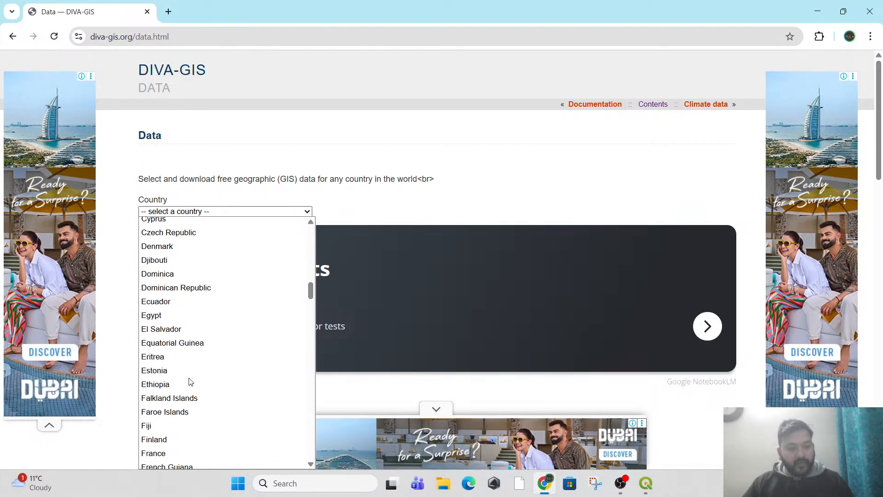
{"action": "scroll", "coordinate": [191, 382], "scroll_direction": "down", "scroll_amount": 8}
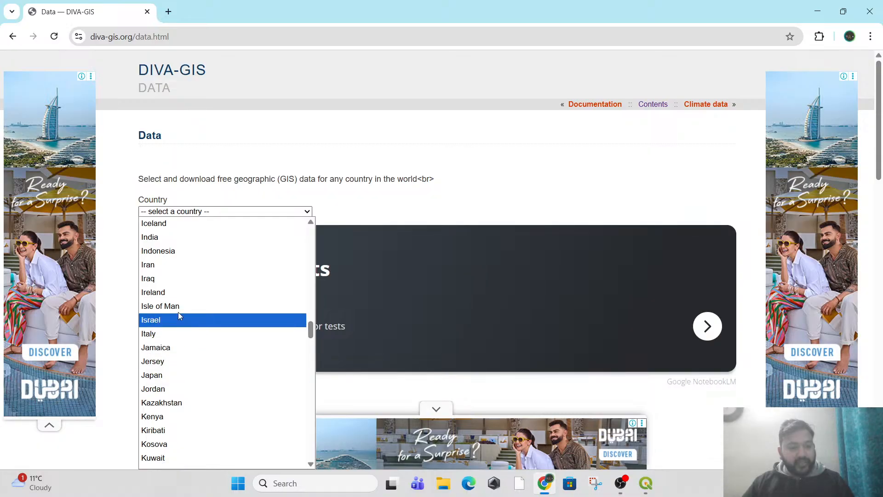
{"action": "left_click", "coordinate": [169, 237]}
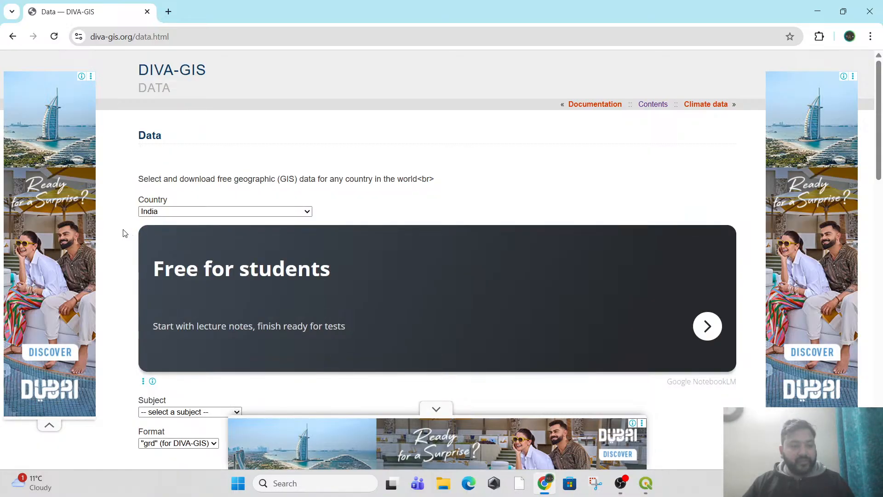
{"action": "scroll", "coordinate": [114, 241], "scroll_direction": "down", "scroll_amount": 1}
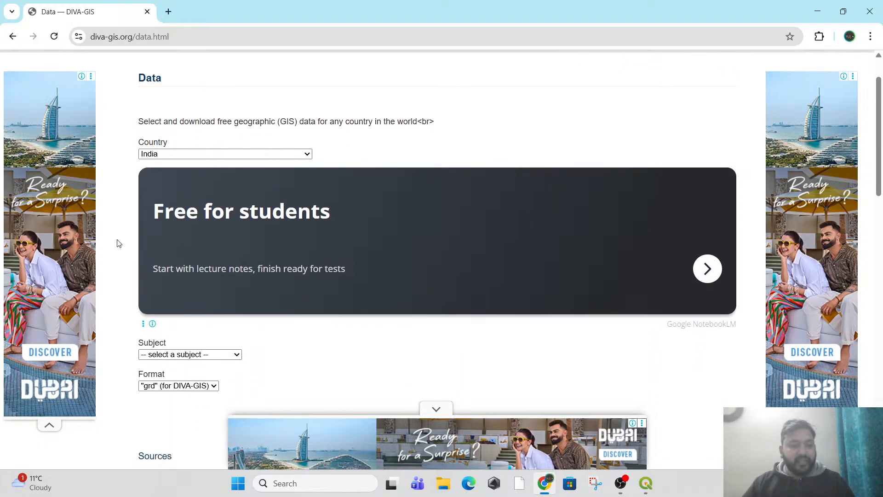
{"action": "left_click", "coordinate": [165, 357]}
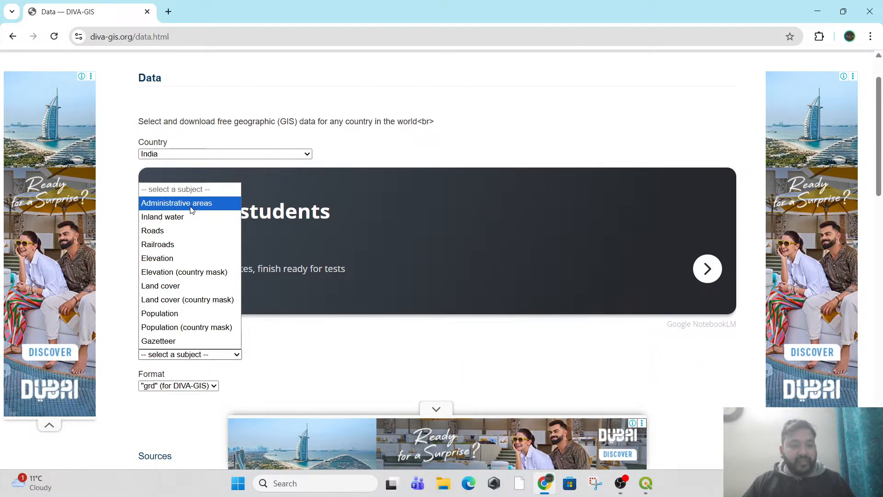
{"action": "left_click", "coordinate": [192, 204]}
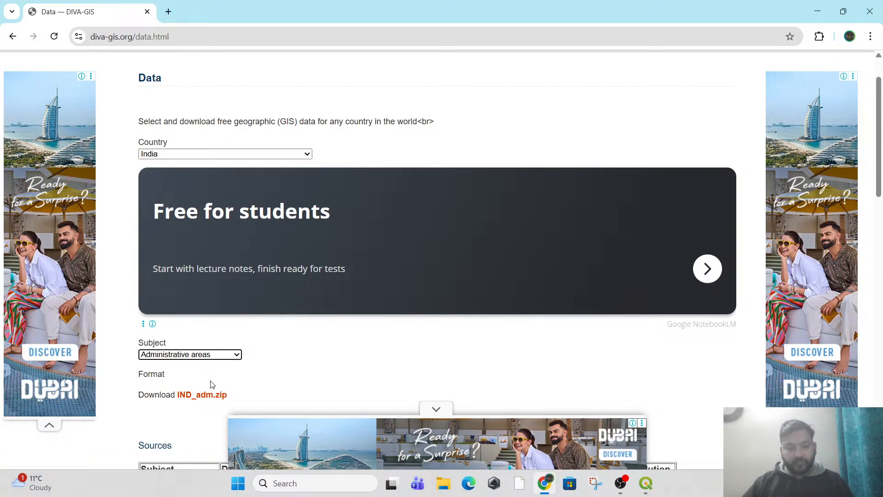
- Download IND_adm.zip, dismissing the advertisement, and check it in the recent downloads
{"action": "left_click", "coordinate": [239, 383]}
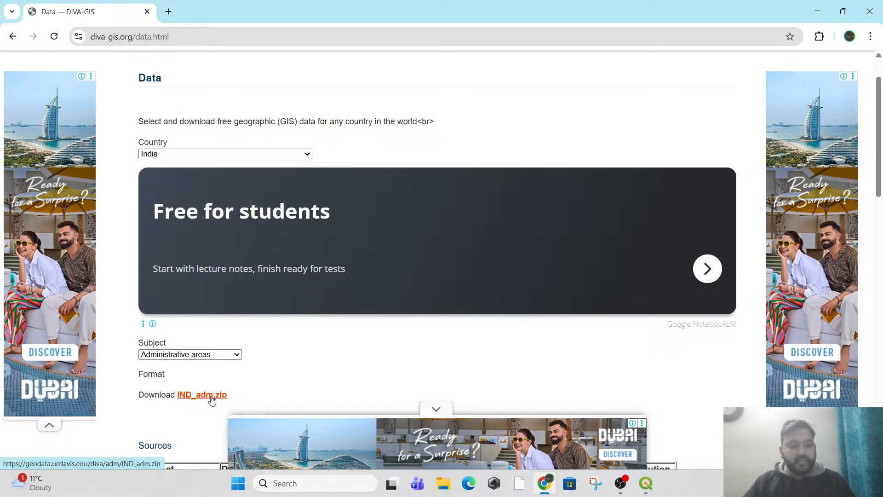
{"action": "left_click", "coordinate": [211, 399]}
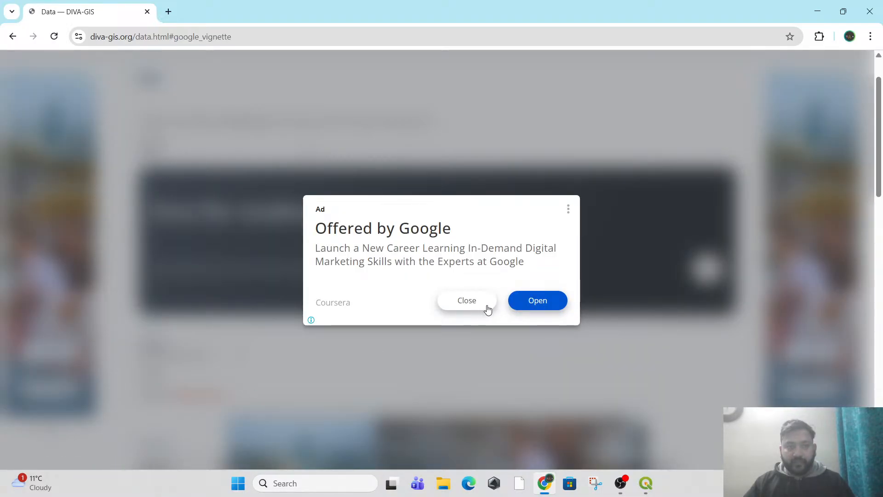
{"action": "left_click", "coordinate": [483, 307]}
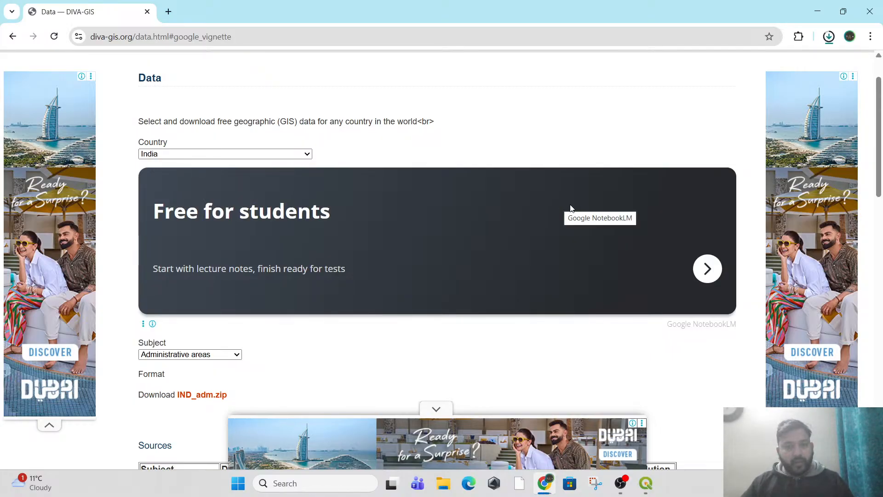
{"action": "left_click", "coordinate": [828, 37]}
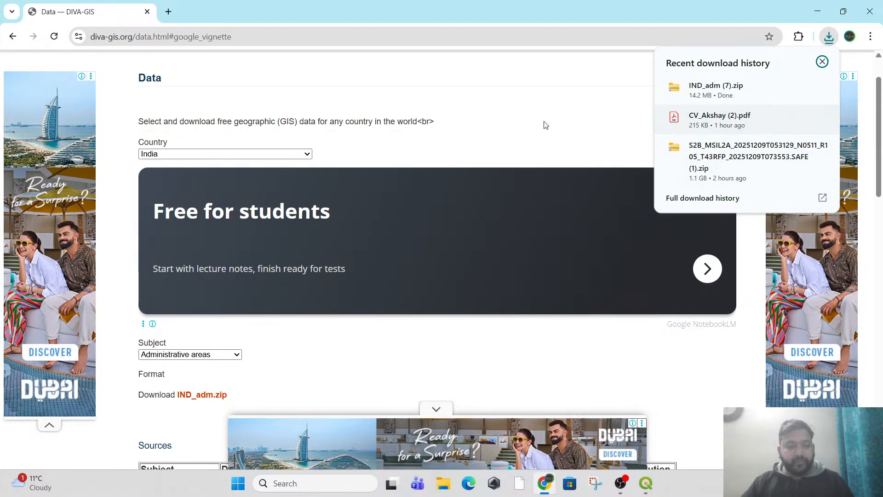
{"action": "left_click", "coordinate": [484, 110]}
{"action": "scroll", "coordinate": [484, 177], "scroll_direction": "up", "scroll_amount": 1}
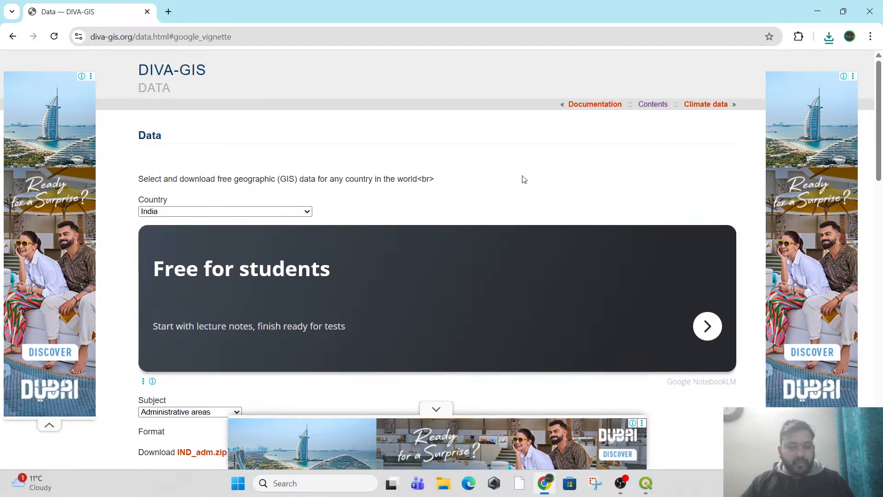
- Show the downloaded IND_adm (7).zip in its folder and extract it to Downloads\IND_adm (7)
{"action": "left_click", "coordinate": [829, 37]}
{"action": "left_click", "coordinate": [799, 89]}
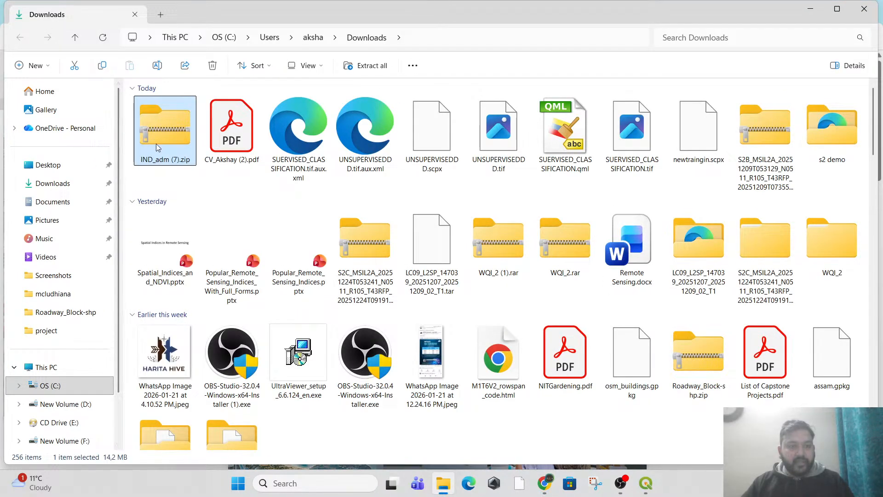
{"action": "right_click", "coordinate": [157, 140]}
{"action": "left_click", "coordinate": [221, 197]}
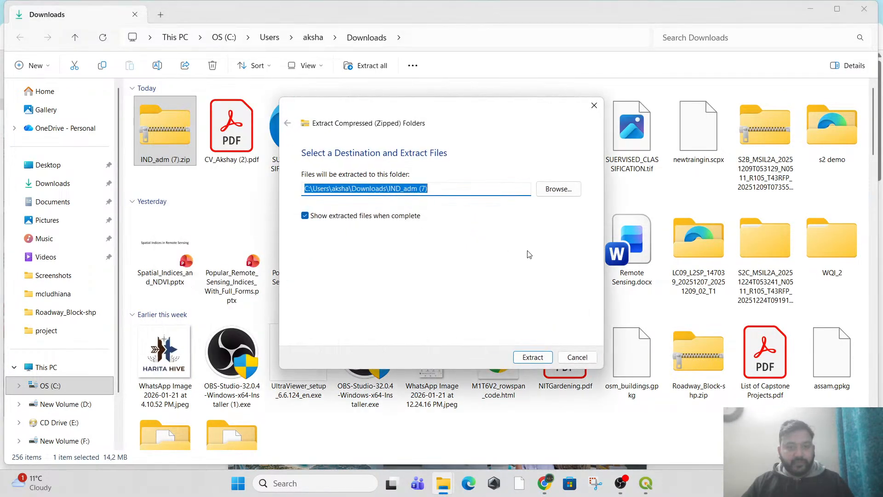
{"action": "left_click", "coordinate": [537, 357]}
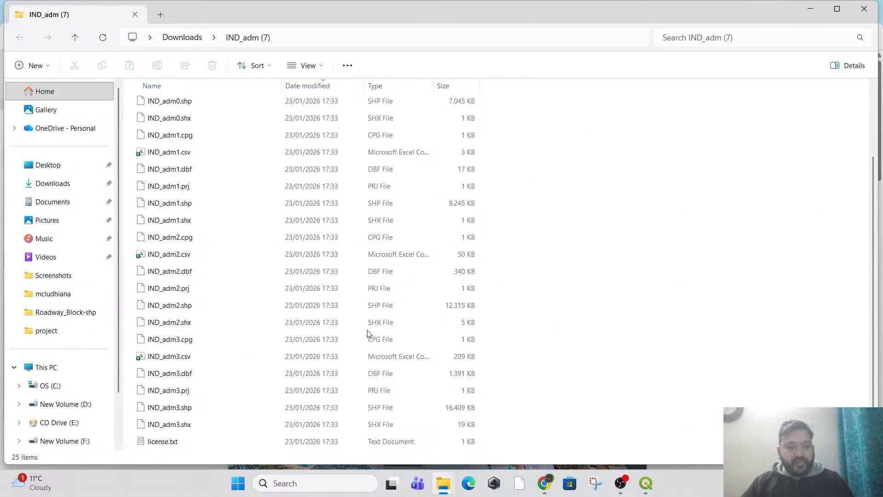
- Examine the extracted IND_adm0 to IND_adm3 shapefile components and their file types
{"action": "scroll", "coordinate": [374, 335], "scroll_direction": "up", "scroll_amount": 2}
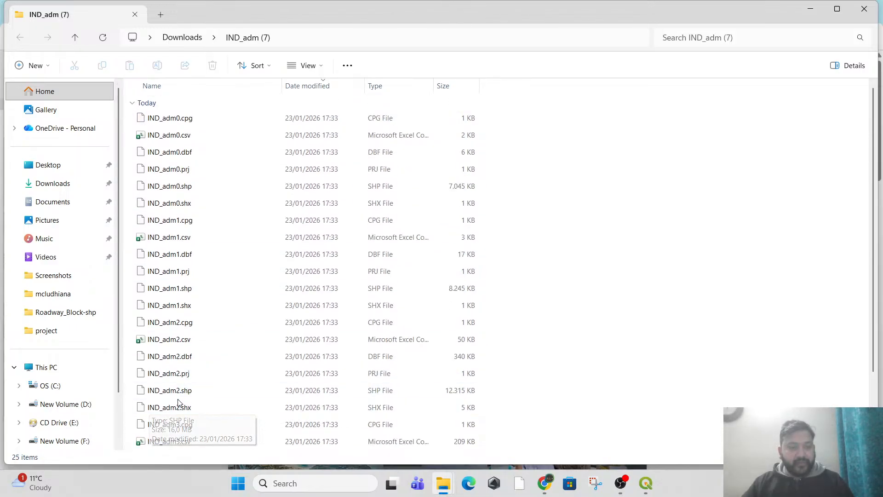
{"action": "left_click", "coordinate": [178, 174]}
{"action": "left_click", "coordinate": [193, 276]}
{"action": "scroll", "coordinate": [189, 349], "scroll_direction": "down", "scroll_amount": 3}
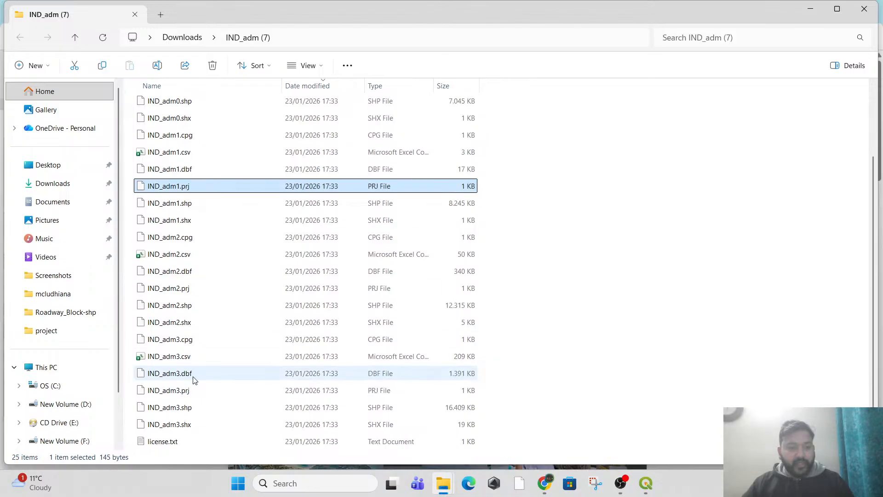
{"action": "left_click", "coordinate": [187, 306]}
{"action": "left_click", "coordinate": [215, 390]}
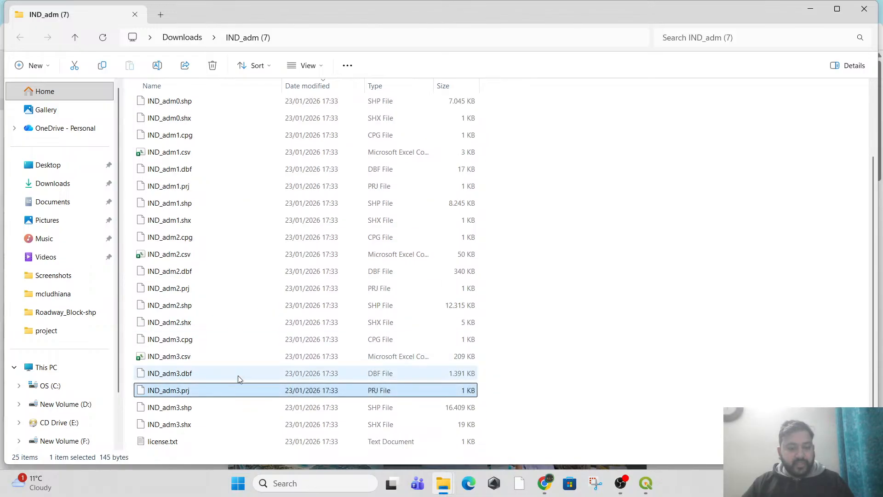
{"action": "scroll", "coordinate": [253, 182], "scroll_direction": "up", "scroll_amount": 3}
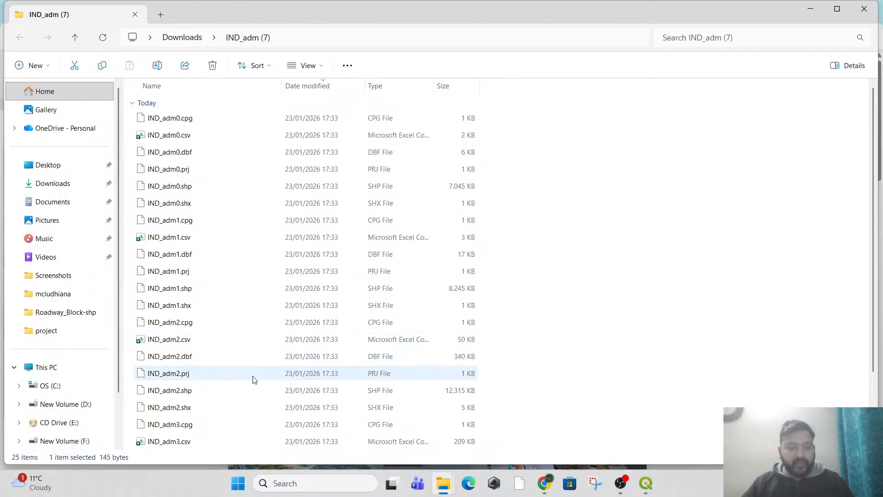
{"action": "scroll", "coordinate": [218, 420], "scroll_direction": "down", "scroll_amount": 2}
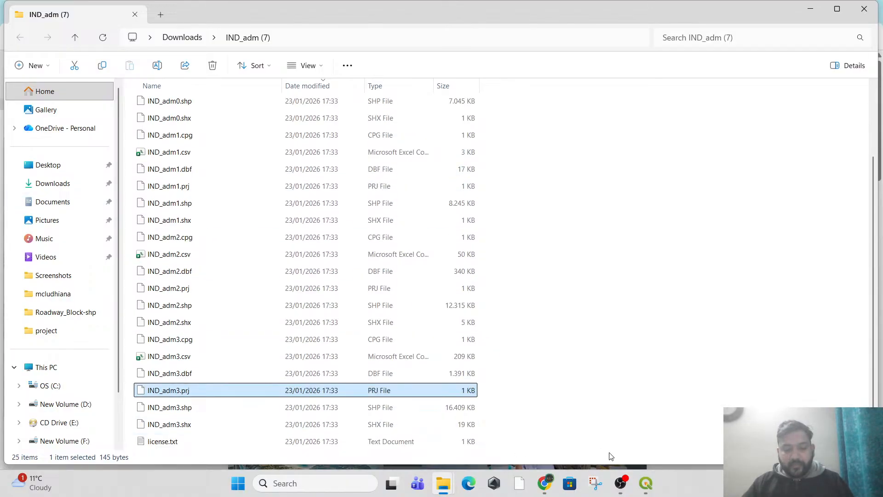
- Switch to QGIS and start a new empty project from the EPSG:4326 - WGS 84 template
{"action": "left_click", "coordinate": [656, 488]}
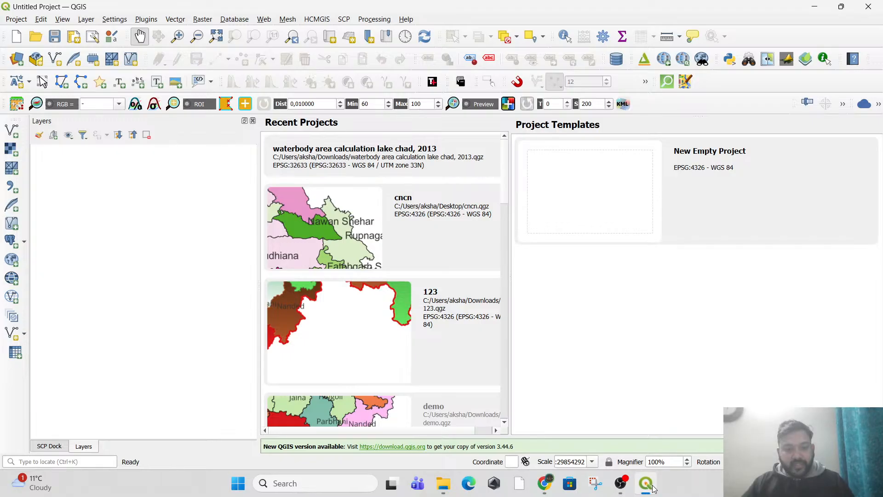
{"action": "left_click", "coordinate": [591, 189]}
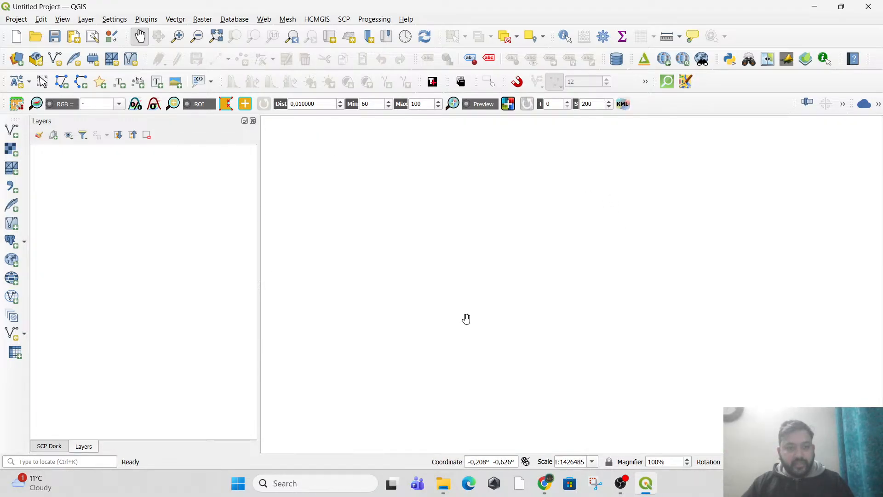
- Add IND_adm0.shp from the extracted IND_adm (7) folder to the QGIS project as a layer
{"action": "left_click", "coordinate": [647, 492]}
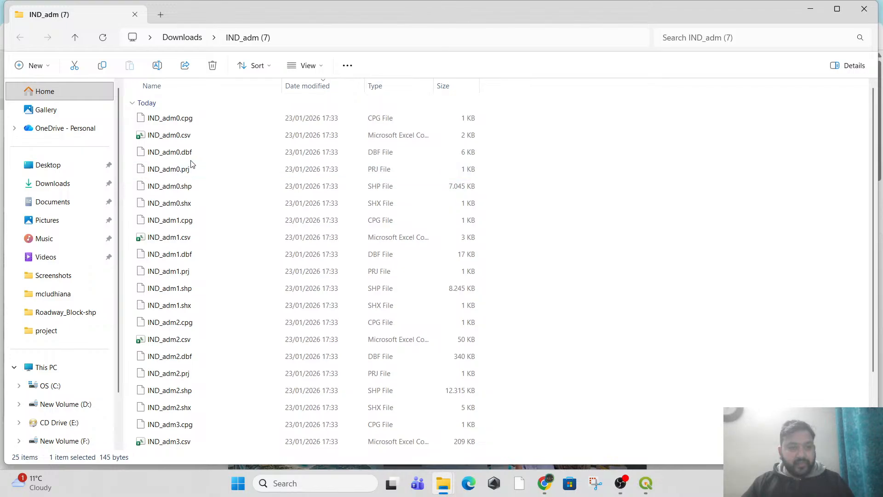
{"action": "left_click", "coordinate": [182, 189]}
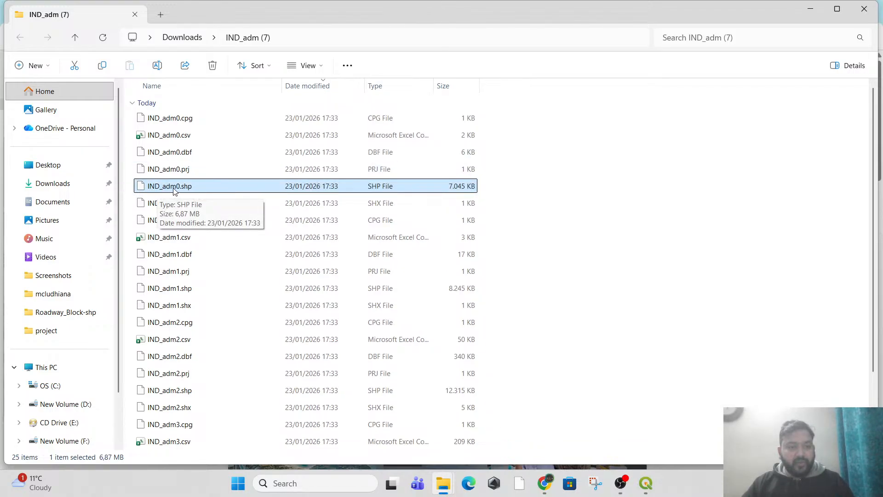
{"action": "mouse_move", "coordinate": [181, 190]}
{"action": "left_mouse_down"}
{"action": "mouse_move", "coordinate": [444, 234]}
{"action": "mouse_move", "coordinate": [648, 465]}
{"action": "mouse_move", "coordinate": [569, 390]}
{"action": "mouse_move", "coordinate": [147, 262]}
{"action": "left_mouse_up"}
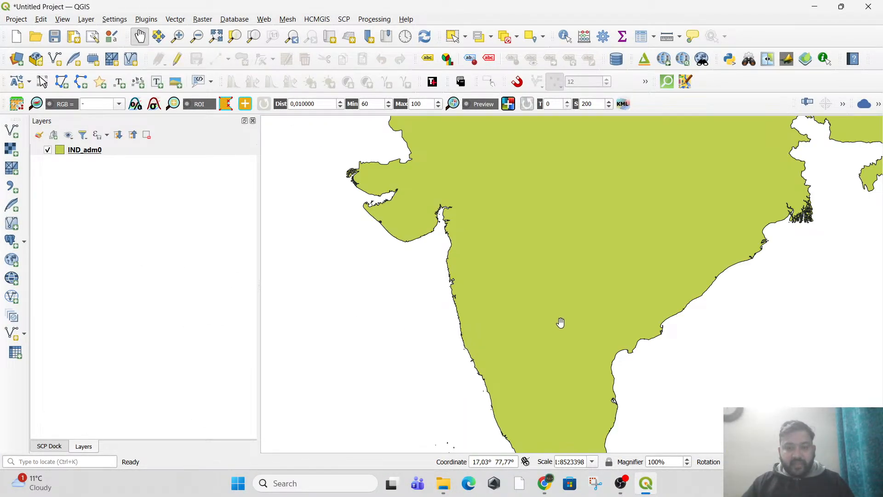
{"action": "left_click_drag", "start_coordinate": [560, 324], "coordinate": [495, 367]}
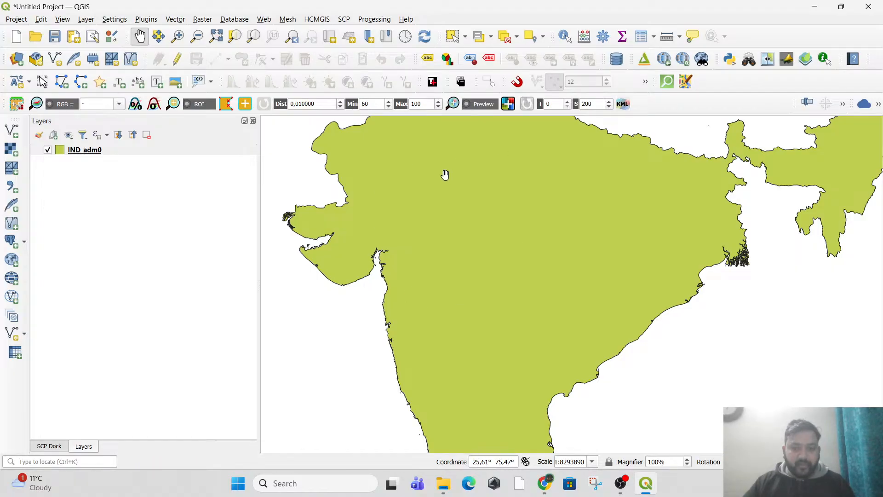
- Hide the IND_adm0 layer and add IND_adm1.shp from the IND_adm (7) folder to the QGIS project
{"action": "left_click_drag", "start_coordinate": [437, 205], "coordinate": [457, 203]}
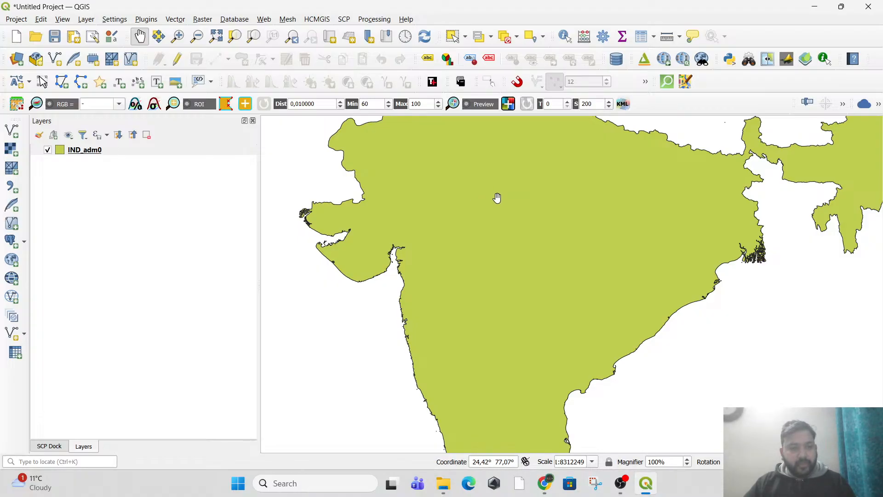
{"action": "left_click_drag", "start_coordinate": [463, 248], "coordinate": [458, 232]}
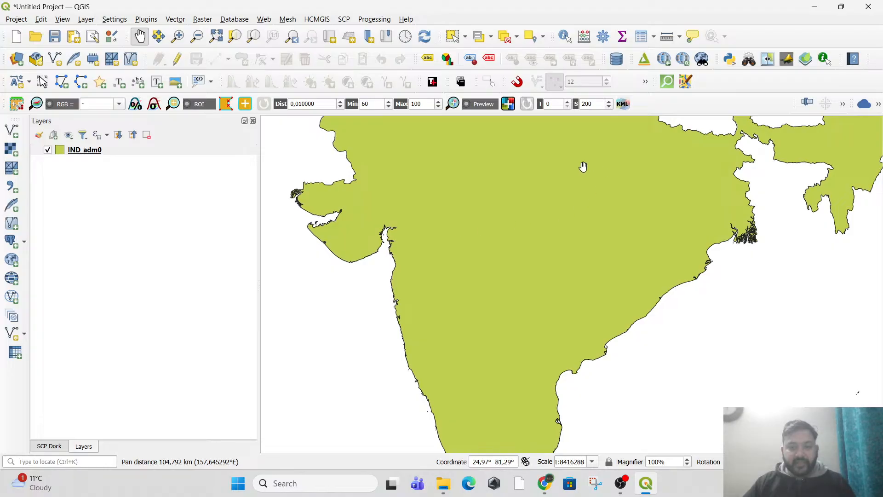
{"action": "left_click", "coordinate": [48, 150]}
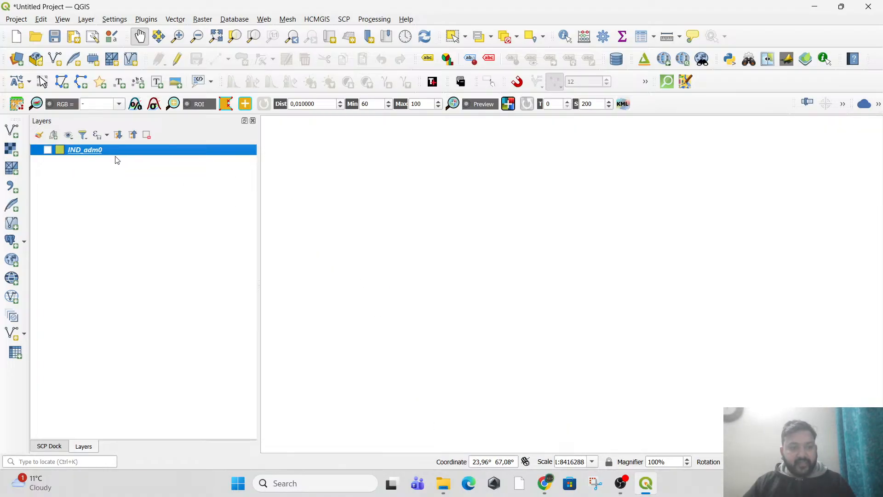
{"action": "key", "text": "alt+Tab"}
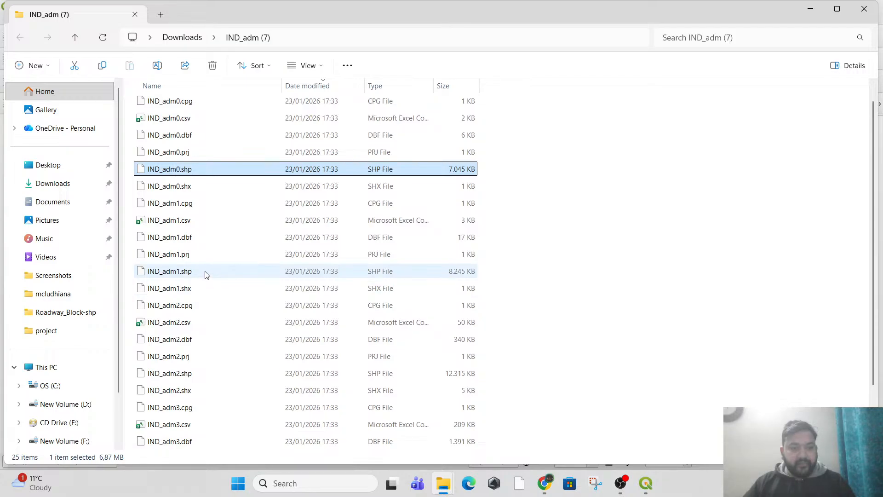
{"action": "left_click", "coordinate": [186, 273]}
{"action": "mouse_move", "coordinate": [181, 274]}
{"action": "left_mouse_down"}
{"action": "mouse_move", "coordinate": [577, 421]}
{"action": "mouse_move", "coordinate": [649, 479]}
{"action": "mouse_move", "coordinate": [418, 343]}
{"action": "mouse_move", "coordinate": [184, 234]}
{"action": "left_mouse_up"}
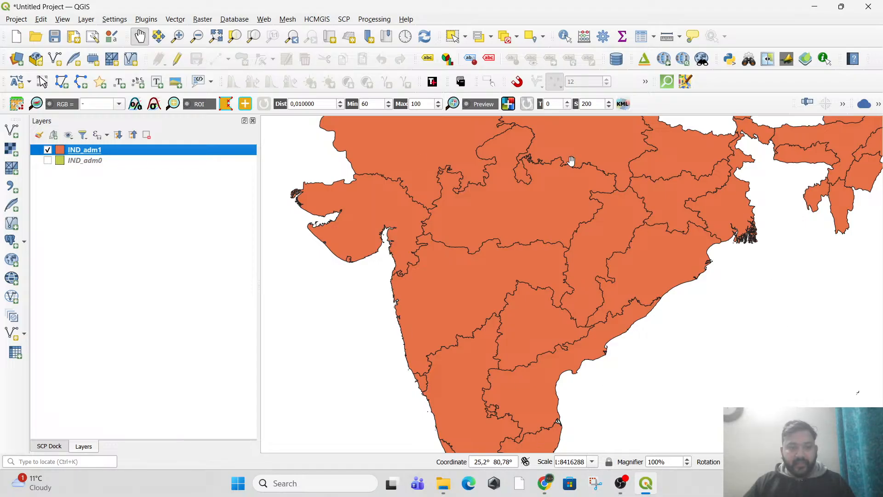
- Place the IND_adm1 layer below IND_adm0 in the layer order, keeping IND_adm0 hidden
{"action": "left_click", "coordinate": [47, 161]}
{"action": "left_click_drag", "start_coordinate": [68, 151], "coordinate": [70, 175]}
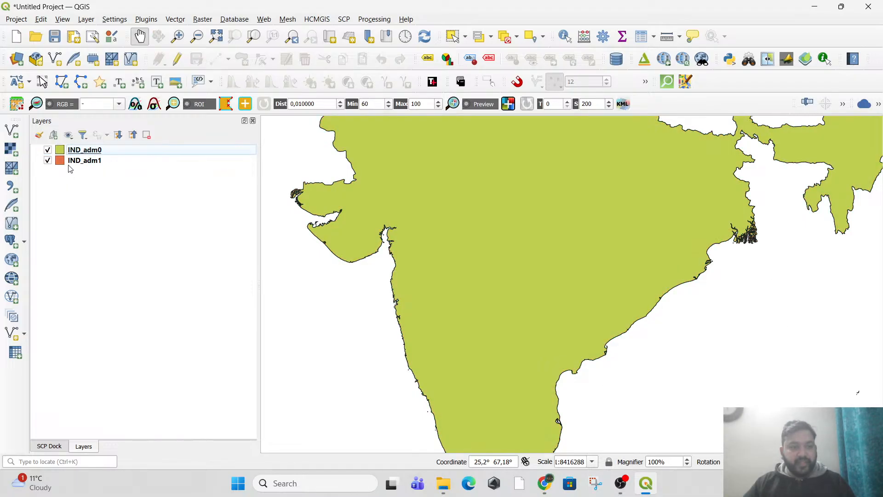
{"action": "left_click", "coordinate": [47, 150]}
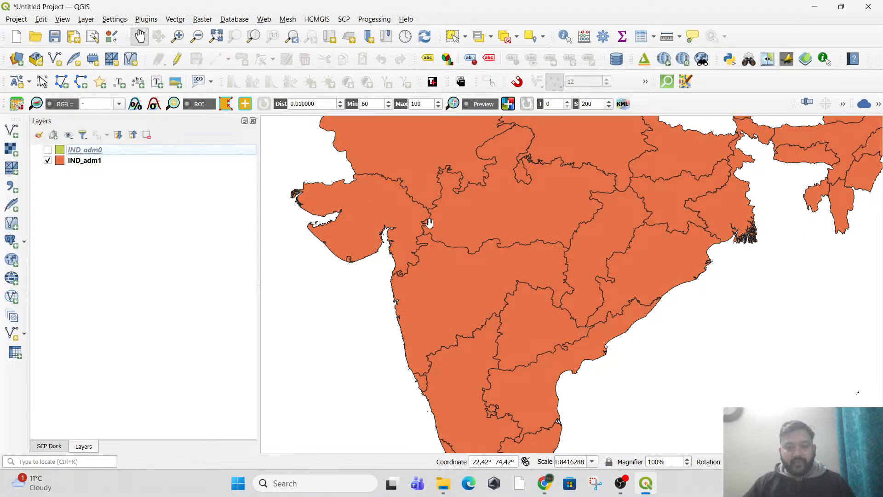
- Add IND_adm2.shp from the IND_adm (7) folder to the project and place it below IND_adm1 in the layer order
{"action": "key", "text": "alt+Tab"}
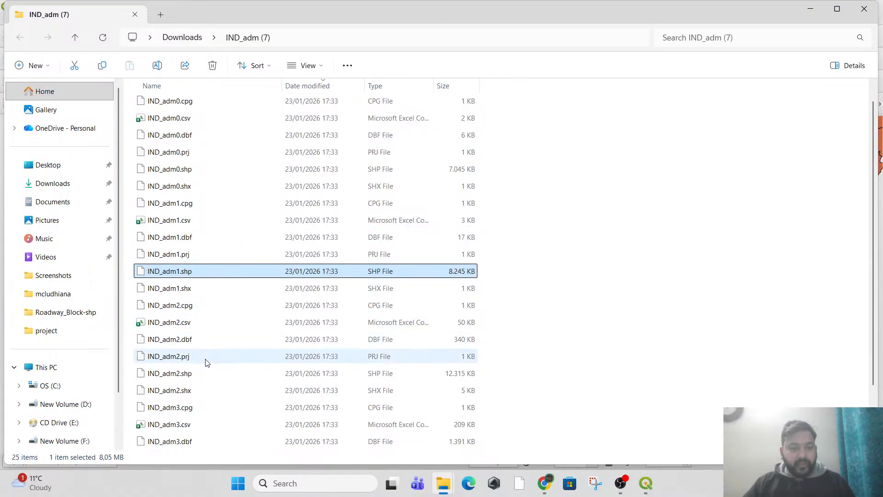
{"action": "left_click_drag", "start_coordinate": [209, 373], "coordinate": [175, 273]}
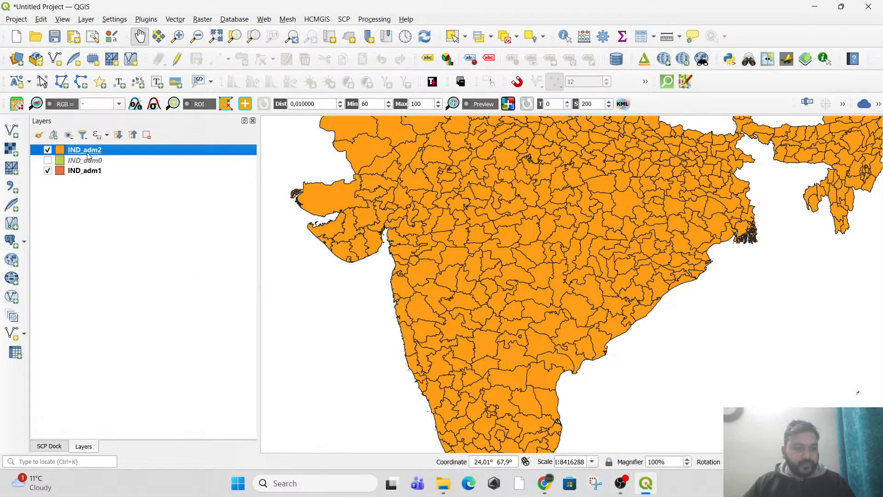
{"action": "left_click_drag", "start_coordinate": [91, 158], "coordinate": [94, 206]}
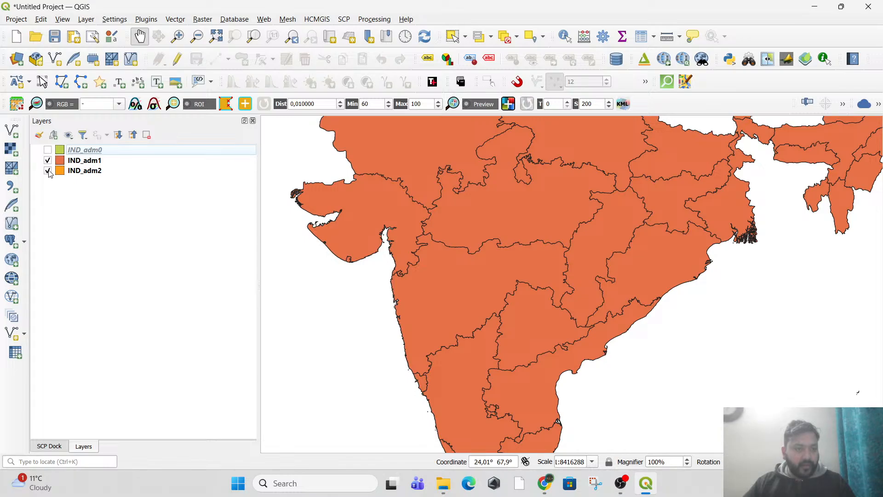
{"action": "mouse_move", "coordinate": [85, 174]}
{"action": "left_mouse_down"}
{"action": "mouse_move", "coordinate": [94, 146]}
{"action": "mouse_move", "coordinate": [101, 177]}
{"action": "mouse_move", "coordinate": [103, 149]}
{"action": "mouse_move", "coordinate": [102, 174]}
{"action": "mouse_move", "coordinate": [101, 157]}
{"action": "mouse_move", "coordinate": [91, 162]}
{"action": "mouse_move", "coordinate": [90, 188]}
{"action": "mouse_move", "coordinate": [92, 154]}
{"action": "mouse_move", "coordinate": [90, 181]}
{"action": "left_mouse_up"}
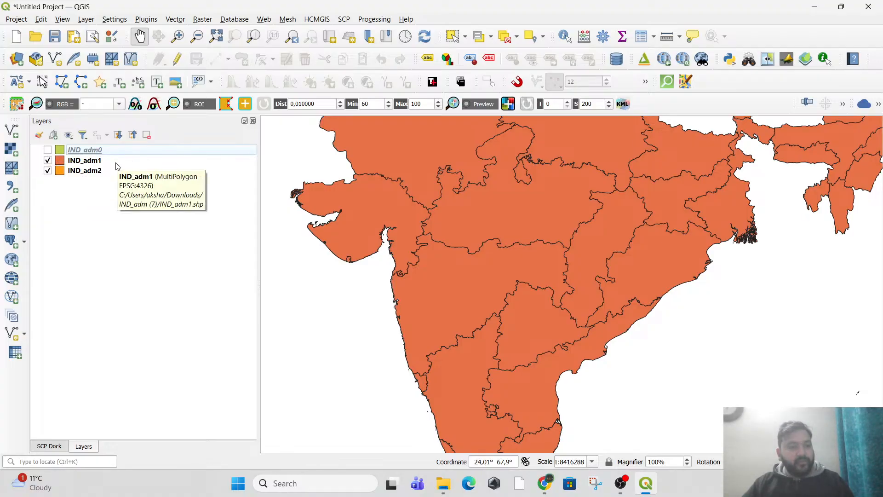
- Add IND_adm3.shp from the IND_adm (7) folder to the project and place it last in the layer order, below IND_adm2
{"action": "key", "text": "alt+Tab"}
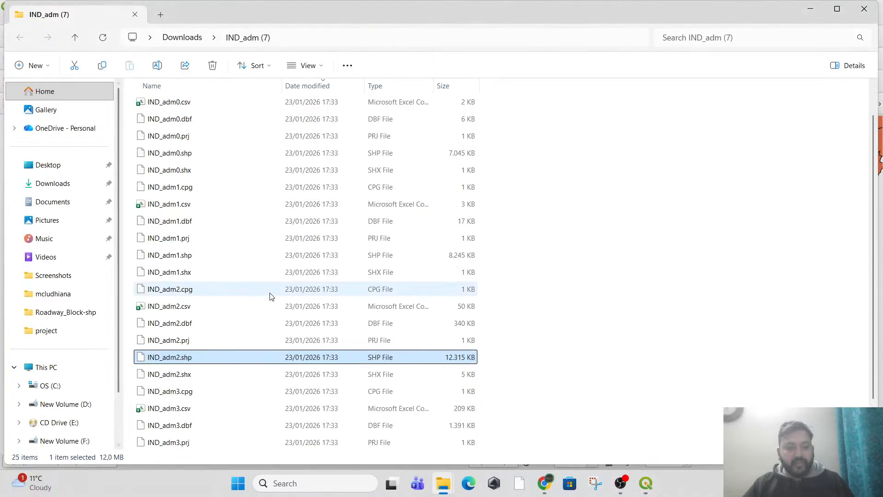
{"action": "scroll", "coordinate": [235, 414], "scroll_direction": "down", "scroll_amount": 1}
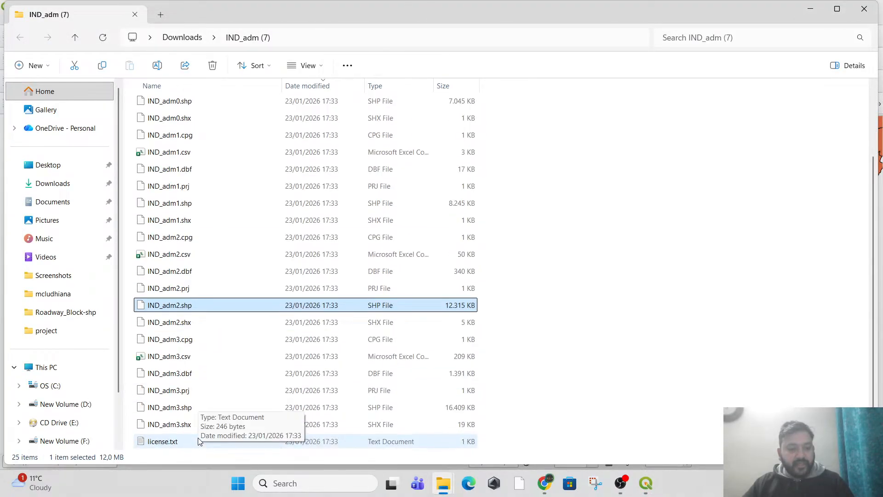
{"action": "mouse_move", "coordinate": [216, 407]}
{"action": "left_mouse_down"}
{"action": "mouse_move", "coordinate": [260, 418]}
{"action": "mouse_move", "coordinate": [595, 400]}
{"action": "mouse_move", "coordinate": [645, 481]}
{"action": "mouse_move", "coordinate": [291, 295]}
{"action": "mouse_move", "coordinate": [121, 233]}
{"action": "left_mouse_up"}
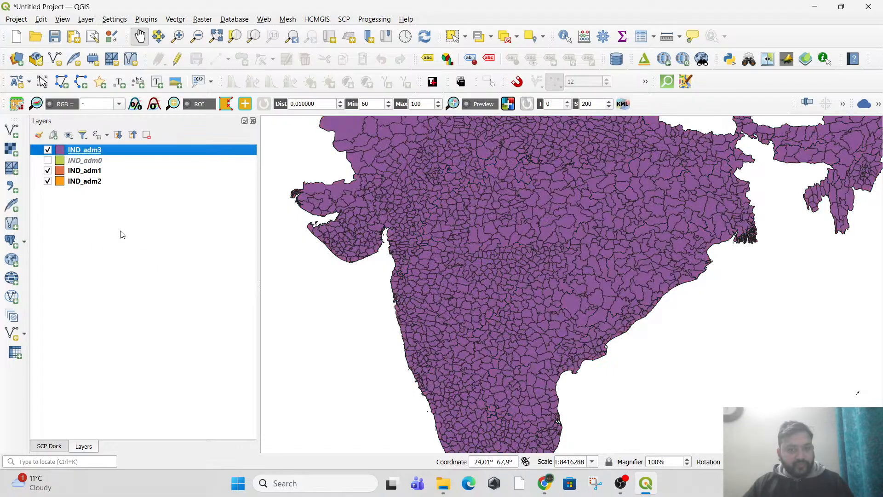
{"action": "scroll", "coordinate": [468, 292], "scroll_direction": "up", "scroll_amount": 3}
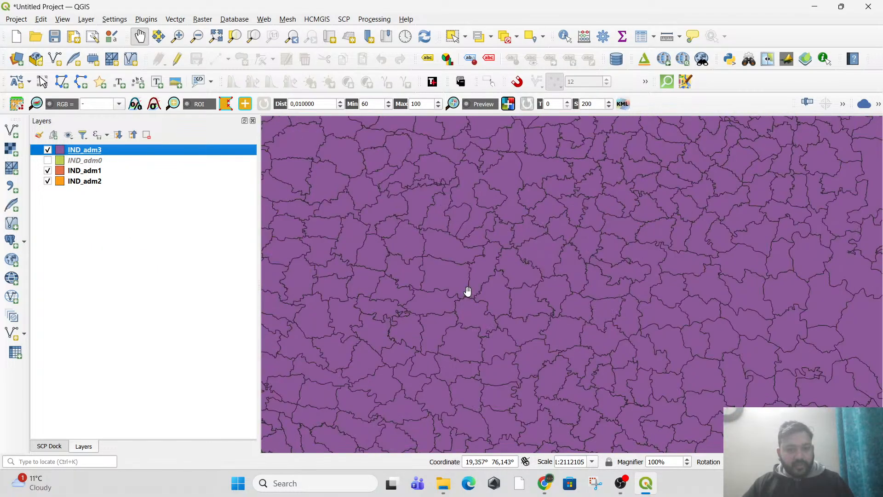
{"action": "scroll", "coordinate": [467, 293], "scroll_direction": "down", "scroll_amount": 3}
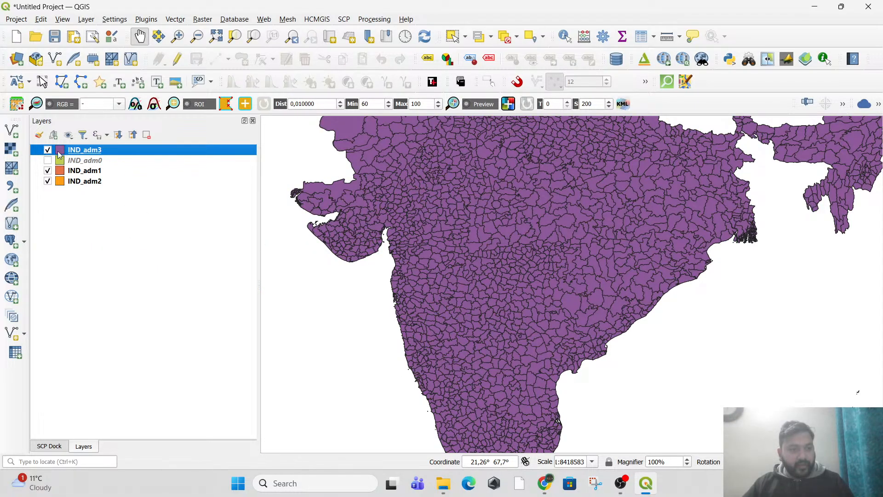
{"action": "left_click_drag", "start_coordinate": [86, 157], "coordinate": [91, 197]}
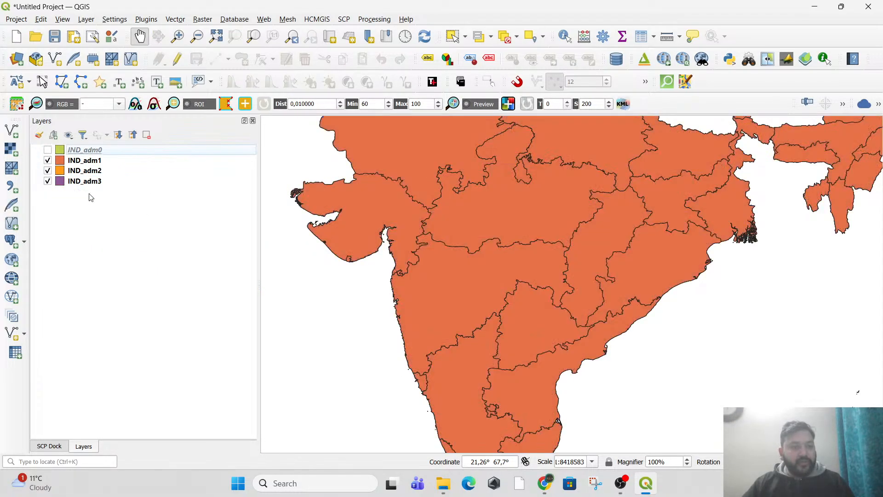
- Toggle the visibility of the four IND_adm layers to compare their boundary levels, leaving only IND_adm2 and IND_adm3 switched on
{"action": "left_click", "coordinate": [47, 150]}
{"action": "left_click", "coordinate": [47, 150]}
{"action": "left_click", "coordinate": [48, 160]}
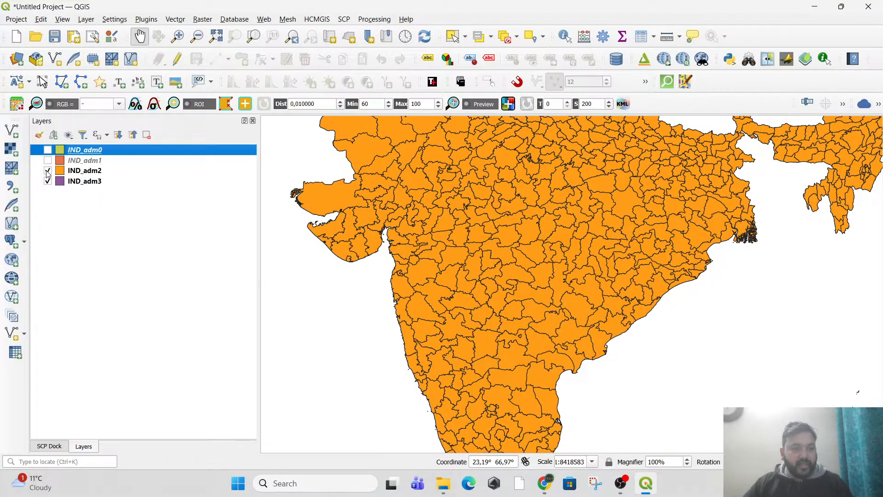
{"action": "left_click", "coordinate": [48, 170]}
{"action": "left_click", "coordinate": [47, 181]}
{"action": "left_click", "coordinate": [48, 171]}
{"action": "left_click", "coordinate": [47, 181]}
{"action": "left_click", "coordinate": [48, 161]}
{"action": "left_click", "coordinate": [48, 161]}
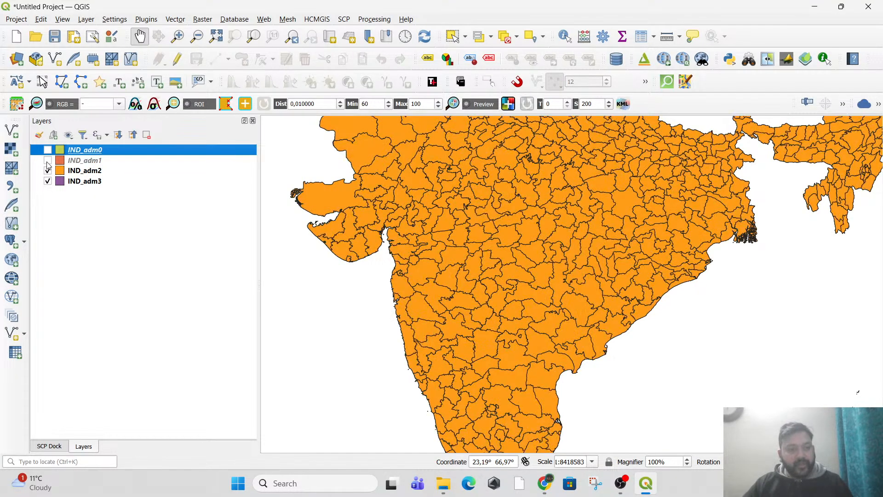
{"action": "left_click", "coordinate": [48, 161]}
{"action": "left_click", "coordinate": [48, 160]}
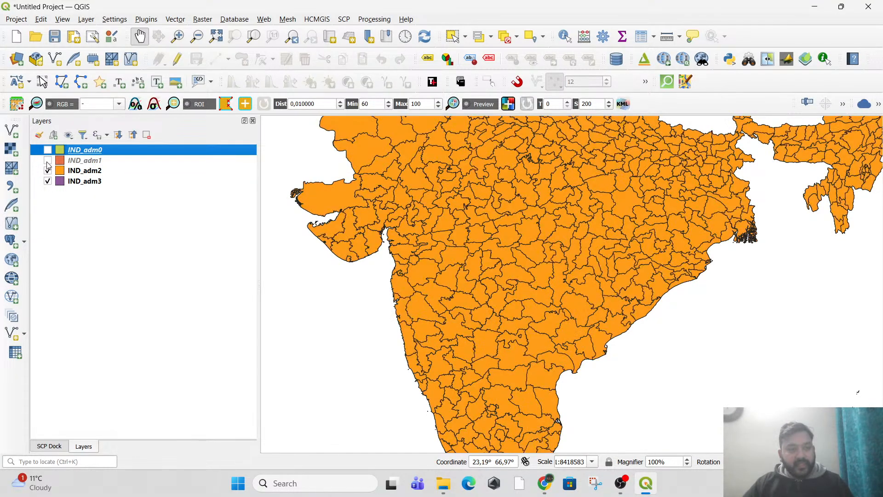
- Switch to Chrome, search Google for "survey of india shapefile" and open the Survey of India Digital Products result
{"action": "left_click", "coordinate": [545, 483]}
{"action": "left_click", "coordinate": [168, 12]}
{"action": "type", "text": "google.com"}
{"action": "key", "text": "Return"}
{"action": "type", "text": "s"}
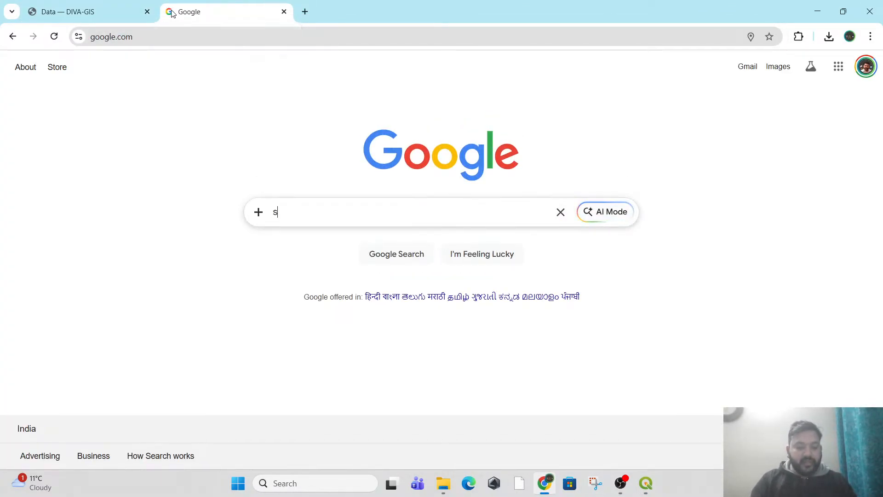
{"action": "type", "text": "urvey of india"}
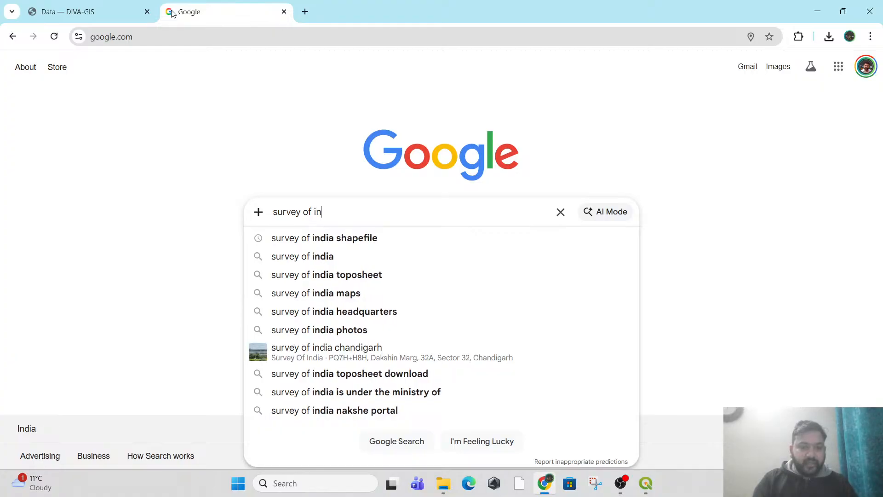
{"action": "key", "text": "Down"}
{"action": "key", "text": "Return"}
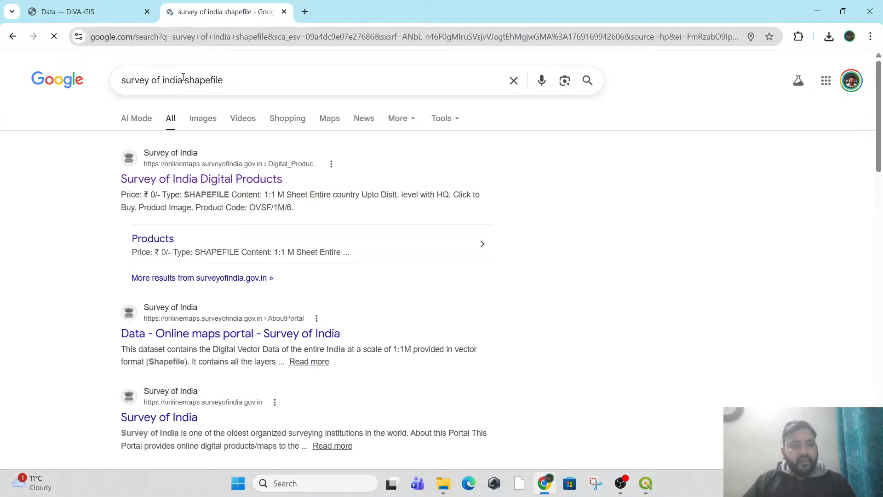
{"action": "left_click_drag", "start_coordinate": [241, 80], "coordinate": [128, 74]}
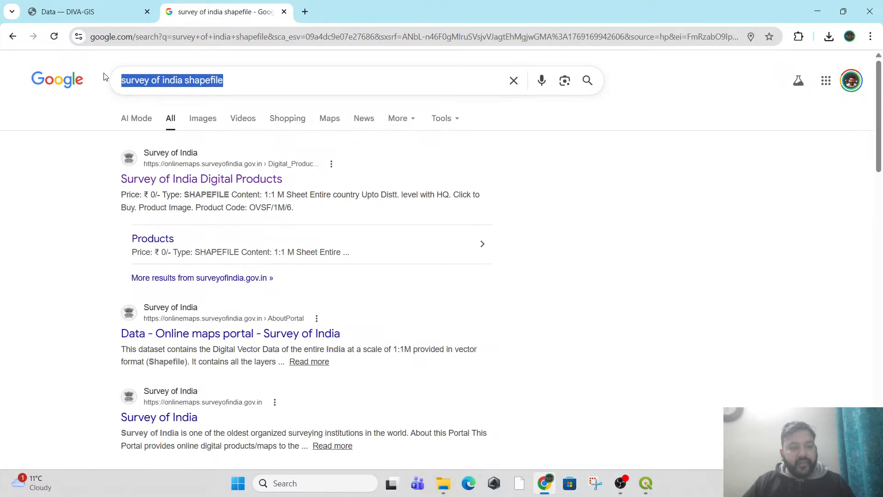
{"action": "left_click", "coordinate": [506, 147]}
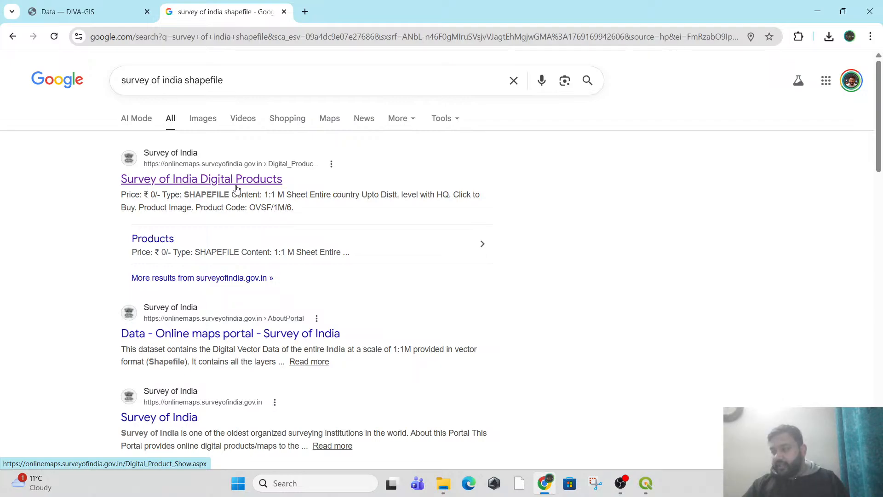
{"action": "left_click", "coordinate": [237, 188]}
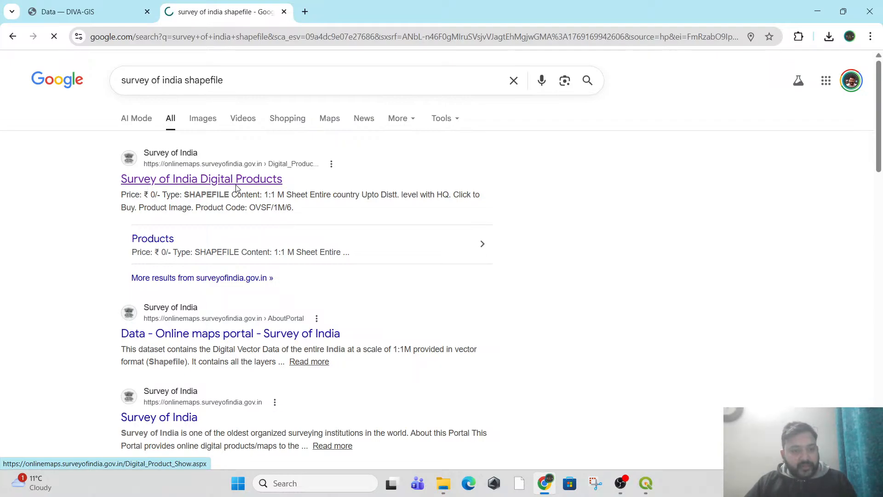
- Review the product and format filters on the Survey of India digital products page and restrict the products to the SHAPEFILE format
{"action": "scroll", "coordinate": [493, 305], "scroll_direction": "down", "scroll_amount": 1}
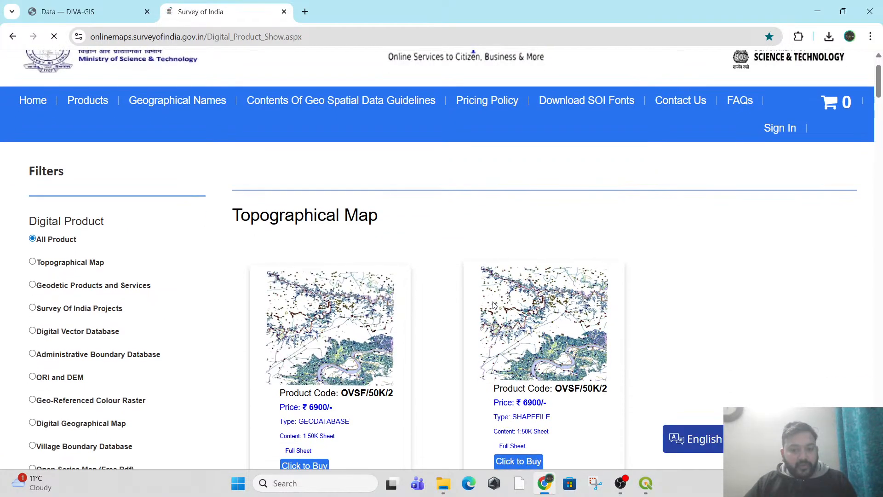
{"action": "scroll", "coordinate": [487, 293], "scroll_direction": "down", "scroll_amount": 2}
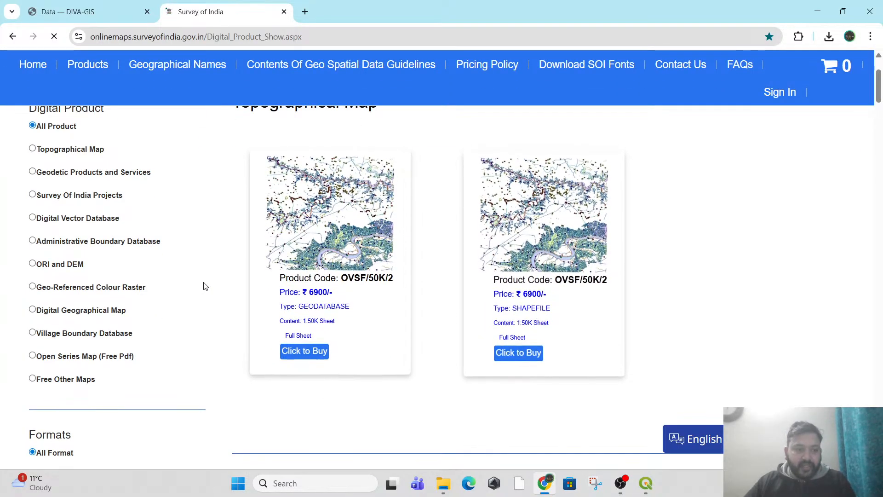
{"action": "scroll", "coordinate": [176, 287], "scroll_direction": "up", "scroll_amount": 2}
{"action": "scroll", "coordinate": [47, 211], "scroll_direction": "down", "scroll_amount": 3}
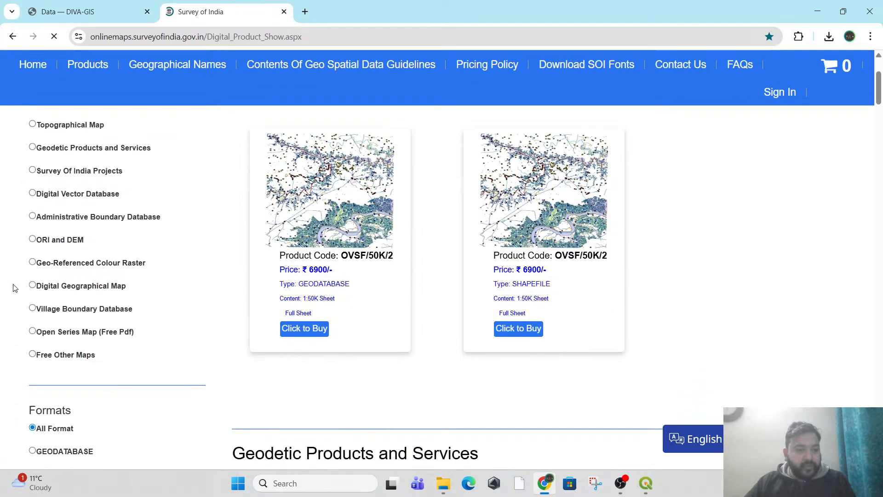
{"action": "scroll", "coordinate": [124, 306], "scroll_direction": "up", "scroll_amount": 1}
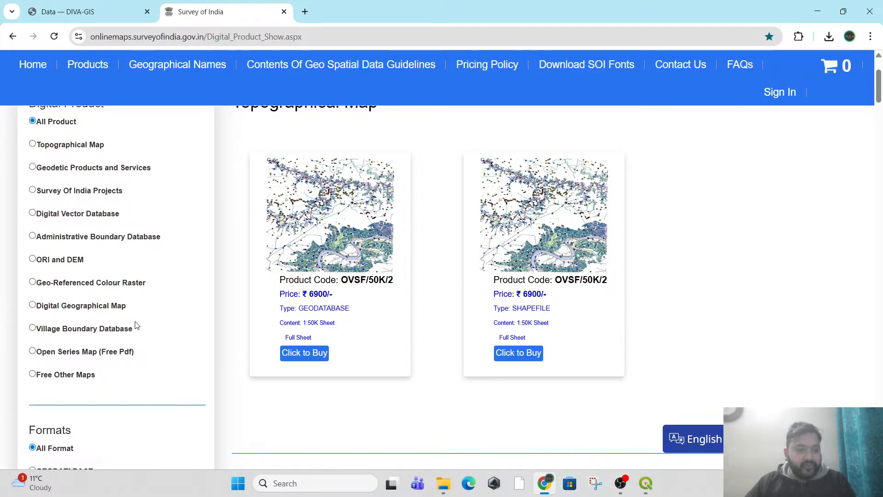
{"action": "scroll", "coordinate": [55, 225], "scroll_direction": "up", "scroll_amount": 3}
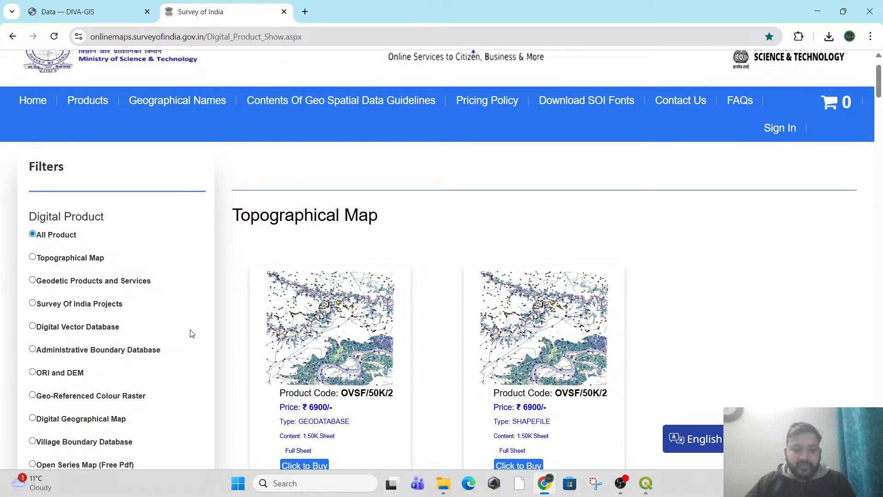
{"action": "scroll", "coordinate": [192, 333], "scroll_direction": "down", "scroll_amount": 5}
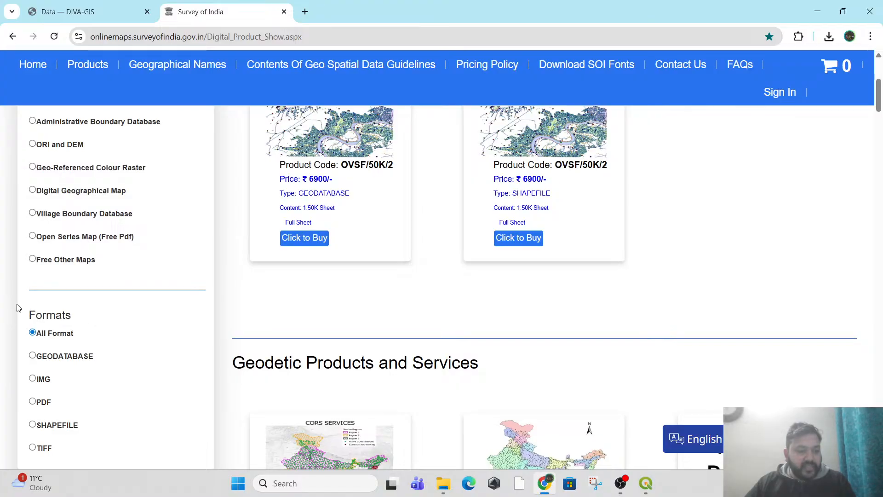
{"action": "scroll", "coordinate": [101, 341], "scroll_direction": "down", "scroll_amount": 3}
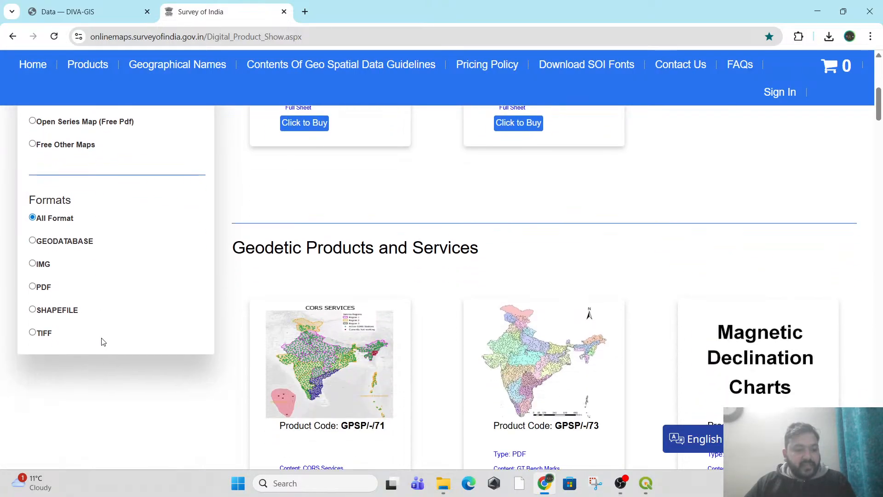
{"action": "left_click", "coordinate": [33, 310]}
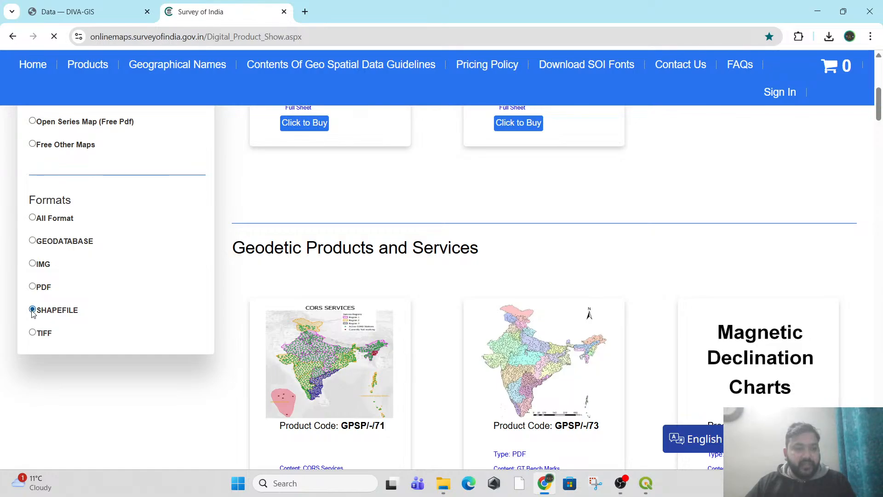
{"action": "scroll", "coordinate": [423, 343], "scroll_direction": "down", "scroll_amount": 1}
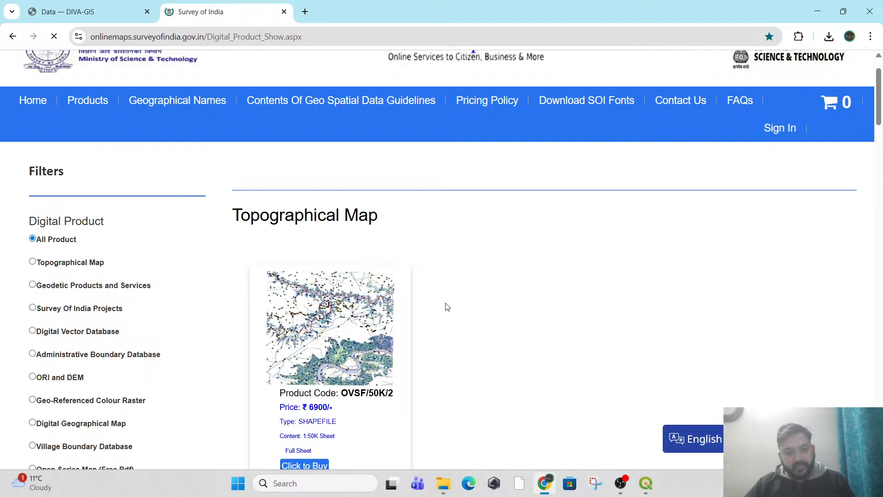
- Find the free Administrative Boundary Database shapefiles and open the purchase page for product OVSF/1M/6, the entire country up to taluk level
{"action": "scroll", "coordinate": [447, 307], "scroll_direction": "down", "scroll_amount": 10}
{"action": "scroll", "coordinate": [447, 307], "scroll_direction": "down", "scroll_amount": 2}
{"action": "scroll", "coordinate": [447, 307], "scroll_direction": "up", "scroll_amount": 2}
{"action": "scroll", "coordinate": [446, 307], "scroll_direction": "down", "scroll_amount": 9}
{"action": "scroll", "coordinate": [447, 306], "scroll_direction": "up", "scroll_amount": 5}
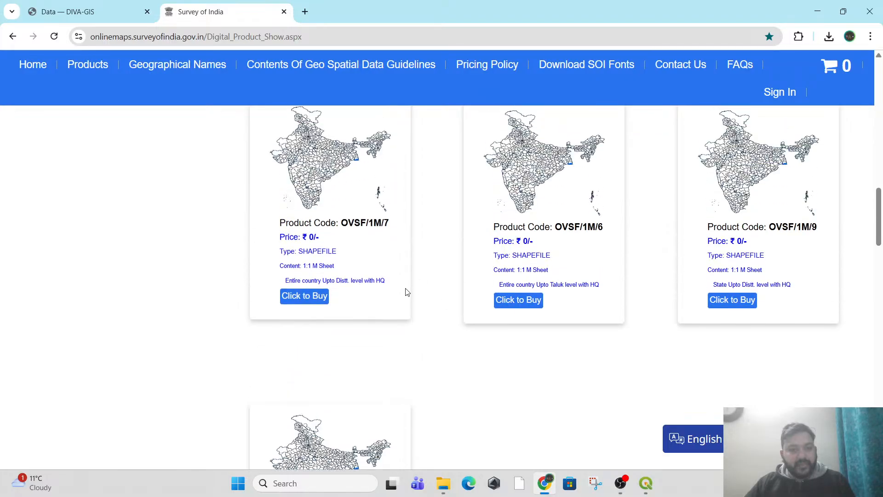
{"action": "left_click_drag", "start_coordinate": [230, 163], "coordinate": [497, 159]}
{"action": "scroll", "coordinate": [514, 306], "scroll_direction": "down", "scroll_amount": 3}
{"action": "scroll", "coordinate": [515, 306], "scroll_direction": "up", "scroll_amount": 3}
{"action": "scroll", "coordinate": [812, 356], "scroll_direction": "down", "scroll_amount": 1}
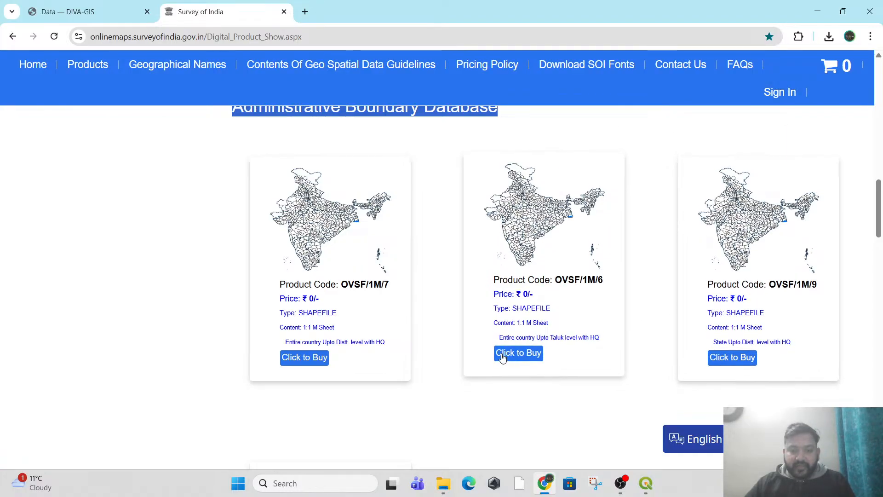
{"action": "left_click", "coordinate": [527, 352]}
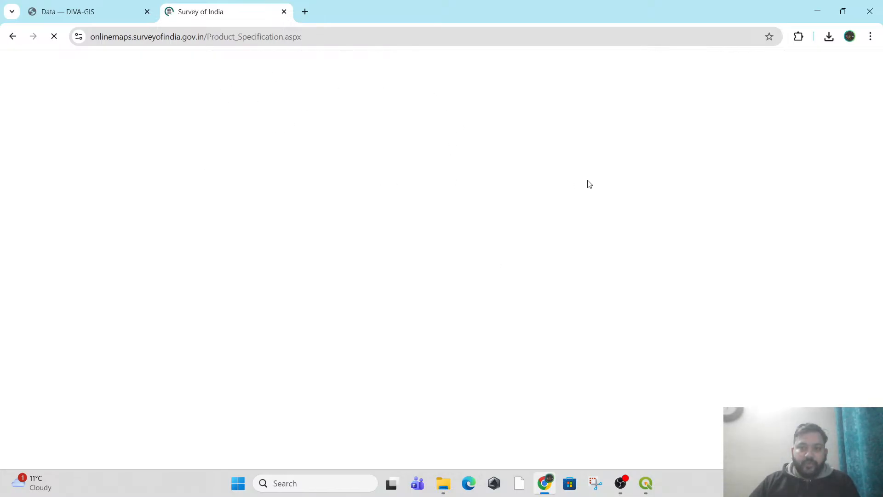
- Switch back to QGIS and toggle IND_adm2 and IND_adm3 off and on, leaving both visible
{"action": "left_click", "coordinate": [108, 7]}
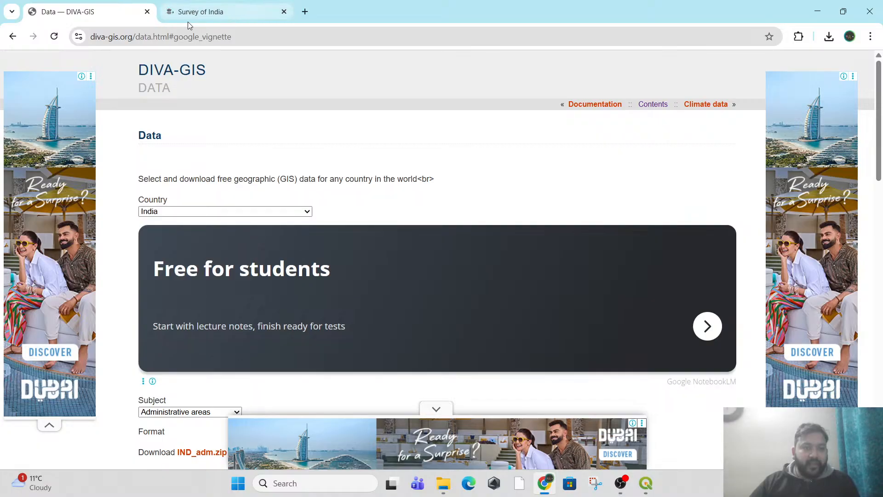
{"action": "left_click", "coordinate": [820, 12]}
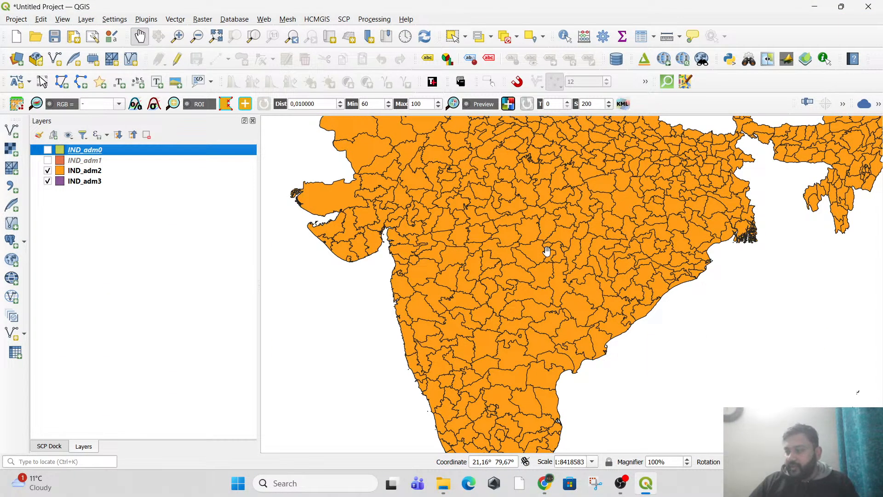
{"action": "left_click_drag", "start_coordinate": [536, 201], "coordinate": [530, 252]}
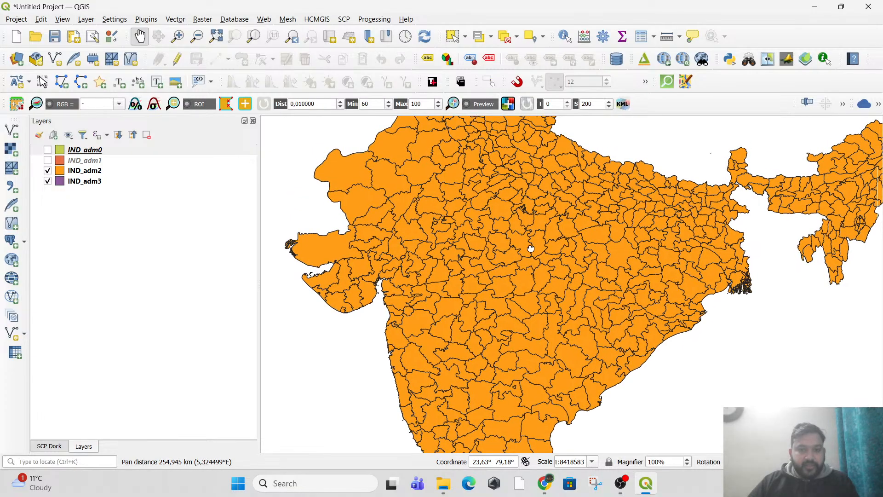
{"action": "left_click_drag", "start_coordinate": [555, 368], "coordinate": [551, 307]}
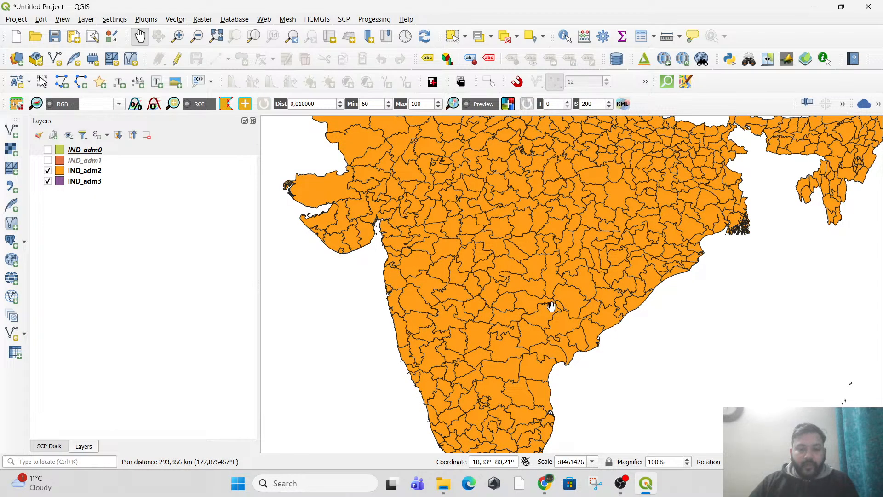
{"action": "left_click", "coordinate": [48, 172]}
{"action": "left_click", "coordinate": [48, 172]}
{"action": "left_click", "coordinate": [48, 182]}
{"action": "left_click", "coordinate": [48, 171]}
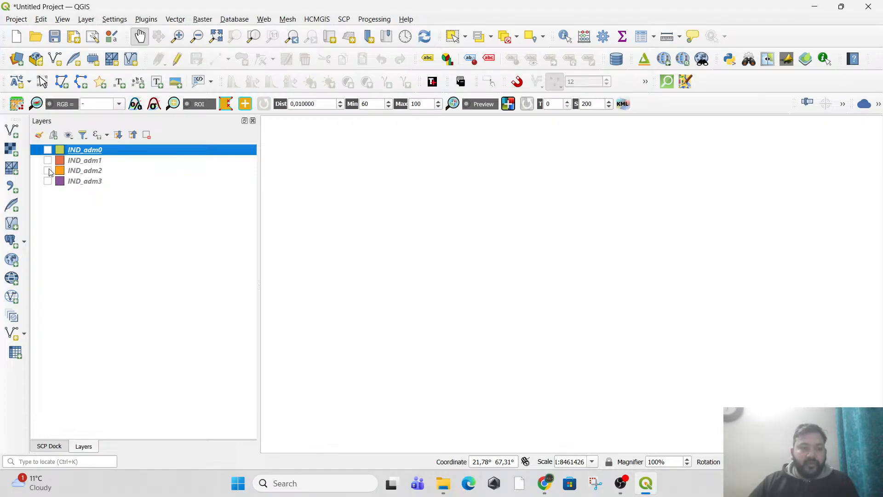
{"action": "left_click", "coordinate": [48, 171]}
{"action": "left_click", "coordinate": [49, 181]}
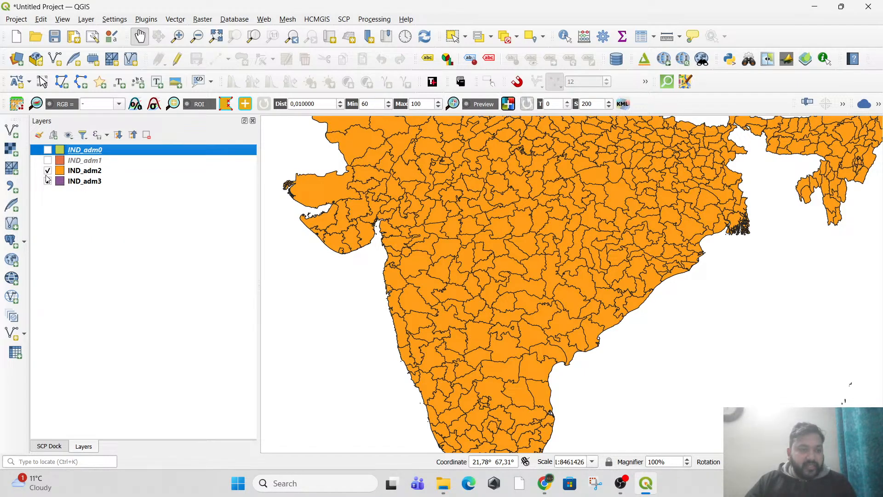
- Hide IND_adm3 and IND_adm2 and show only the IND_adm1 state boundaries
{"action": "left_click", "coordinate": [48, 182]}
{"action": "left_click", "coordinate": [48, 171]}
{"action": "left_click", "coordinate": [48, 160]}
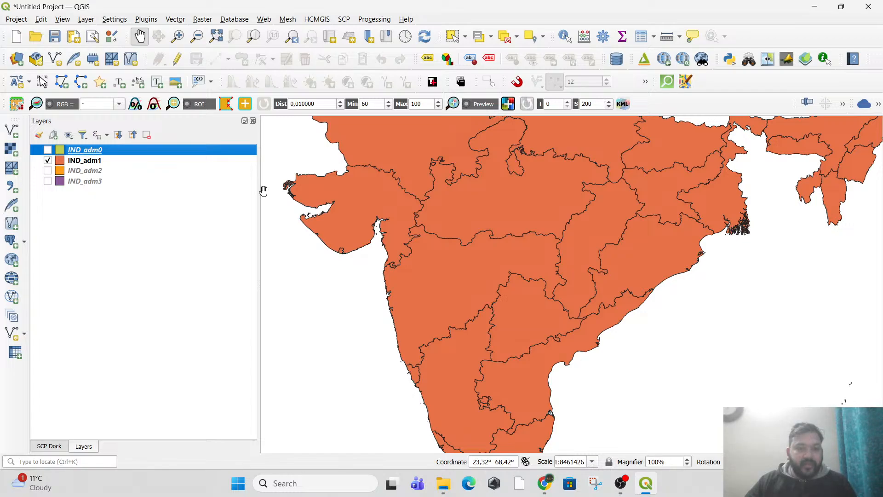
{"action": "left_click_drag", "start_coordinate": [656, 254], "coordinate": [647, 280]}
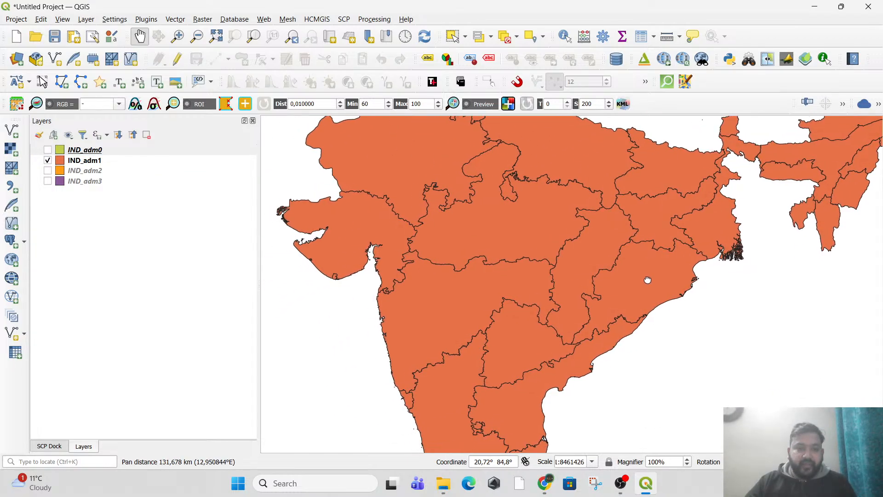
- Label the IND_adm1 layer with single labels based on the NAME_1 field
{"action": "right_click", "coordinate": [94, 163]}
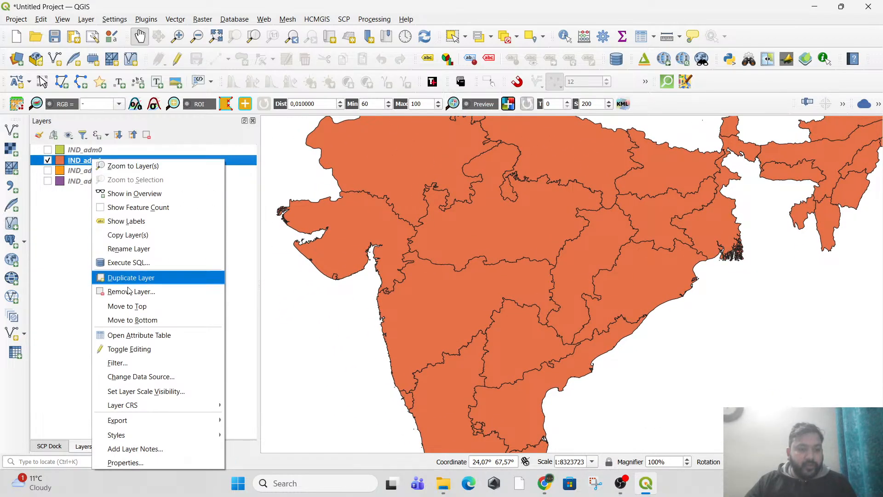
{"action": "left_click", "coordinate": [143, 462]}
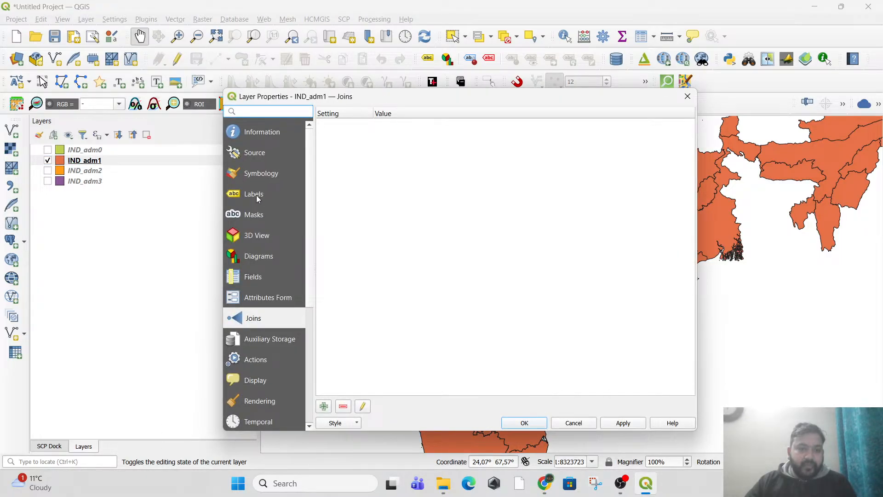
{"action": "left_click", "coordinate": [255, 194]}
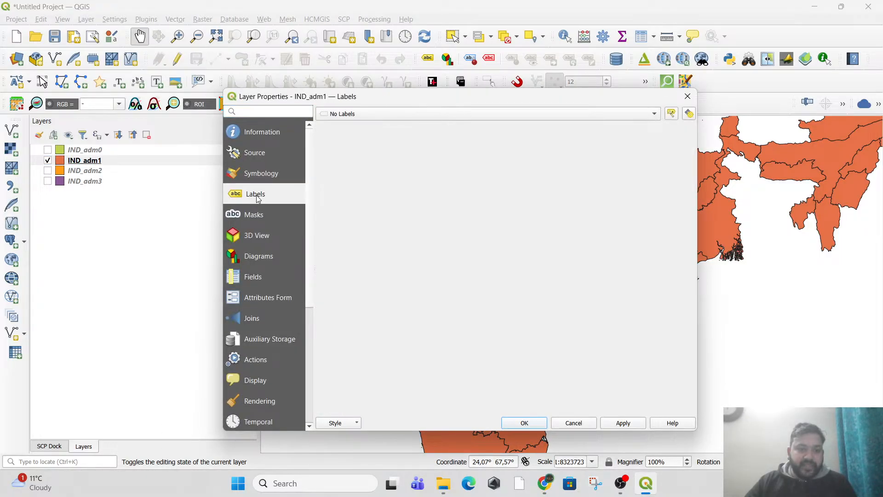
{"action": "left_click", "coordinate": [370, 118]}
{"action": "left_click", "coordinate": [369, 125]}
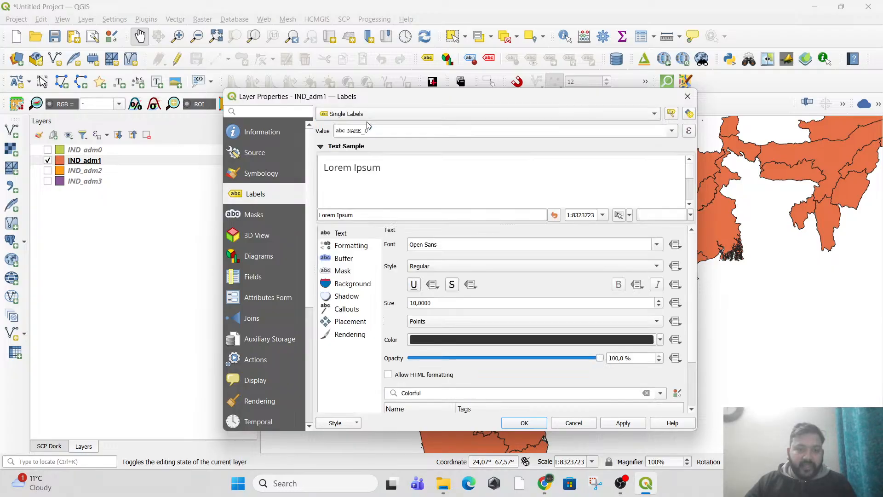
{"action": "left_click", "coordinate": [672, 131]}
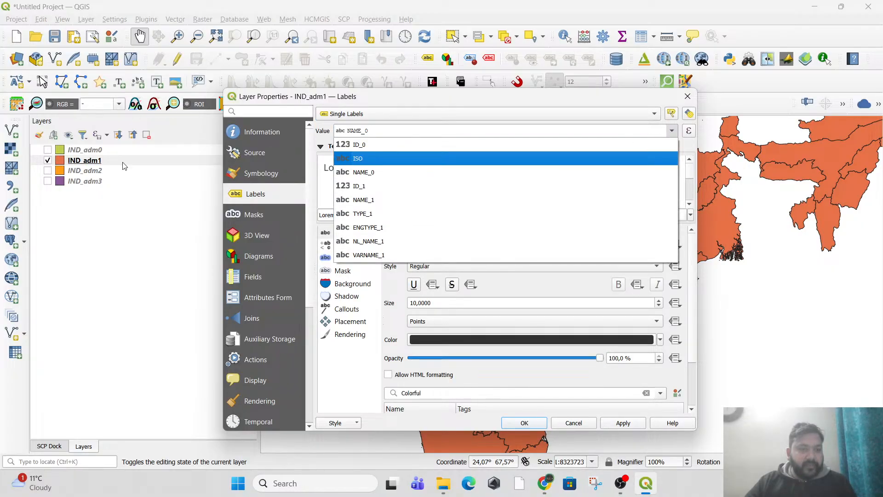
{"action": "left_click", "coordinate": [361, 201]}
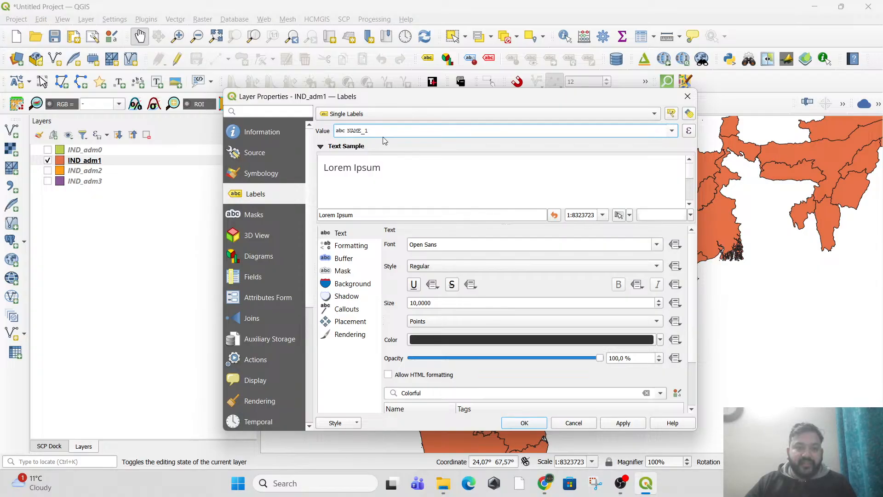
{"action": "left_click", "coordinate": [631, 426]}
{"action": "left_click", "coordinate": [539, 423]}
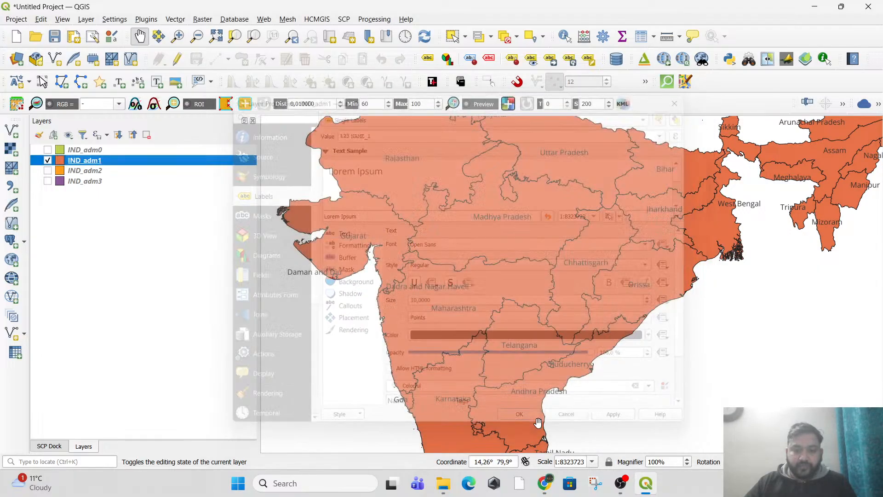
- Inspect the state name labels across the map, including central and eastern India
{"action": "left_click_drag", "start_coordinate": [601, 331], "coordinate": [555, 138]}
{"action": "scroll", "coordinate": [487, 326], "scroll_direction": "up", "scroll_amount": 2}
{"action": "left_click_drag", "start_coordinate": [501, 234], "coordinate": [542, 430]}
{"action": "left_click_drag", "start_coordinate": [580, 196], "coordinate": [620, 349]}
{"action": "left_click_drag", "start_coordinate": [725, 189], "coordinate": [539, 306]}
{"action": "left_click_drag", "start_coordinate": [769, 212], "coordinate": [674, 319]}
{"action": "scroll", "coordinate": [663, 327], "scroll_direction": "down", "scroll_amount": 1}
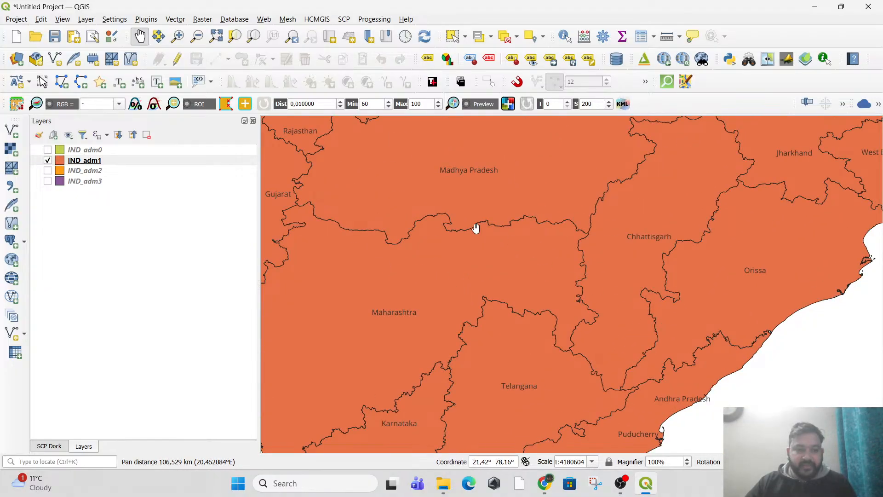
{"action": "left_click_drag", "start_coordinate": [477, 228], "coordinate": [542, 262]}
{"action": "left_click_drag", "start_coordinate": [403, 209], "coordinate": [566, 236]}
{"action": "left_click_drag", "start_coordinate": [744, 267], "coordinate": [538, 258]}
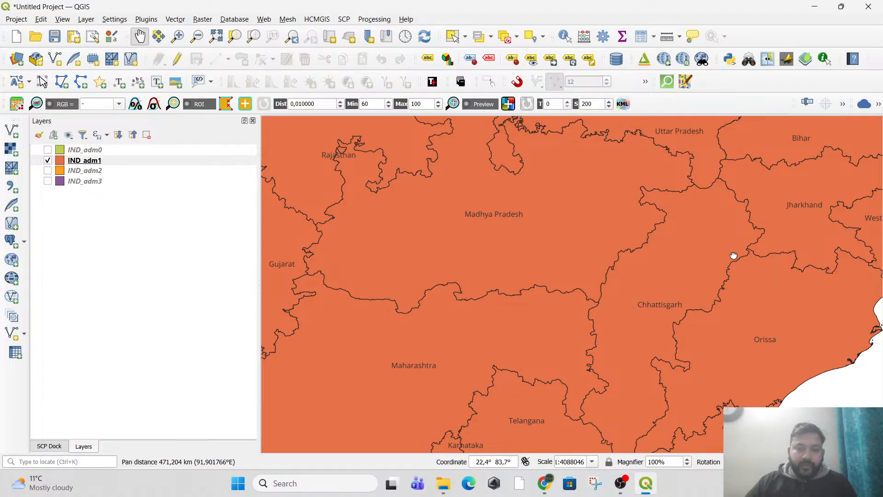
{"action": "left_click_drag", "start_coordinate": [733, 255], "coordinate": [724, 278]}
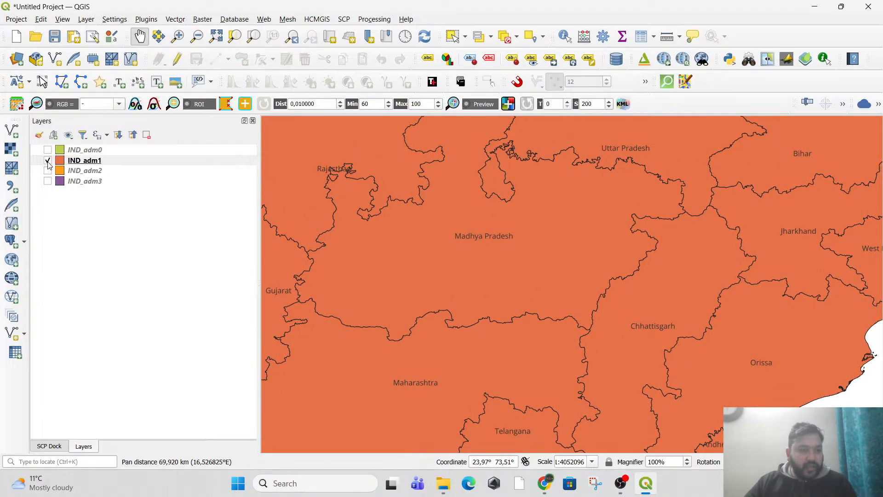
- Hide IND_adm1 and show IND_adm2 to compare the state and district boundaries over the same area
{"action": "left_click", "coordinate": [49, 164]}
{"action": "left_click", "coordinate": [48, 171]}
{"action": "left_click", "coordinate": [48, 162]}
{"action": "left_click", "coordinate": [47, 161]}
{"action": "left_click", "coordinate": [47, 161]}
{"action": "left_click_drag", "start_coordinate": [416, 264], "coordinate": [526, 285]}
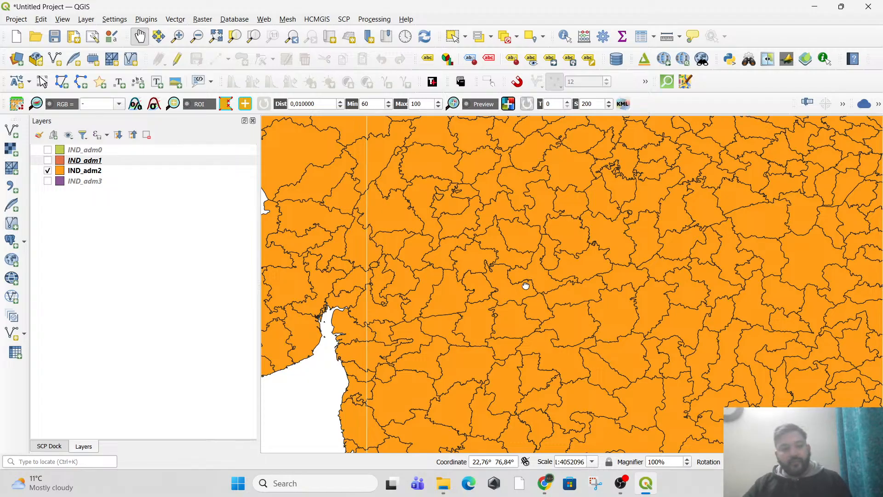
- Check IND_adm3 against IND_adm2, hide IND_adm3 again and turn IND_adm1 back on over IND_adm2
{"action": "left_click", "coordinate": [48, 181]}
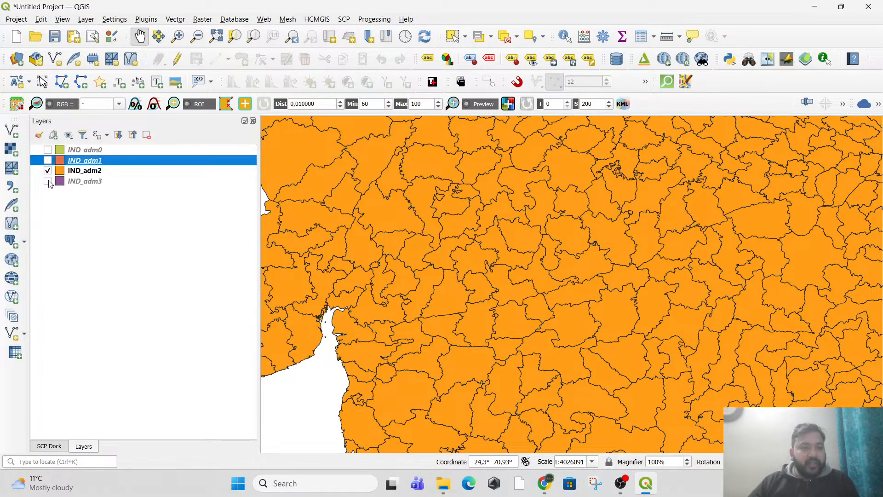
{"action": "left_click", "coordinate": [48, 171]}
{"action": "left_click", "coordinate": [48, 171]}
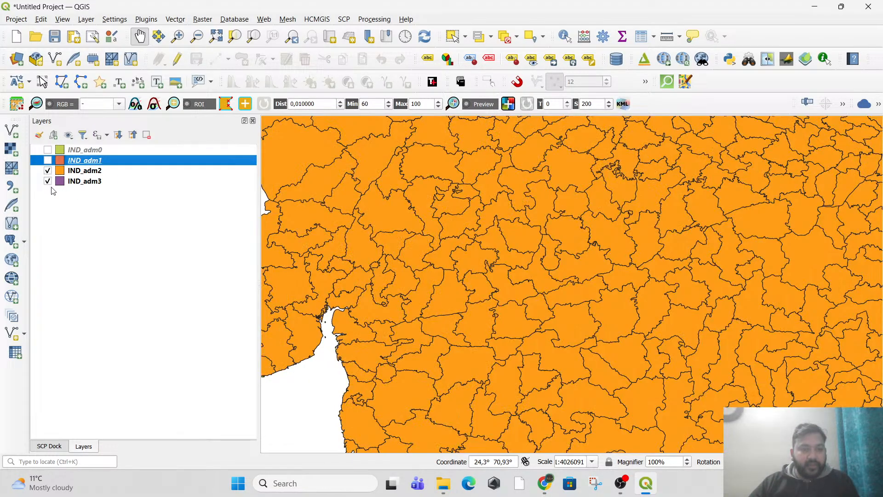
{"action": "left_click", "coordinate": [48, 181]}
{"action": "left_click", "coordinate": [48, 161]}
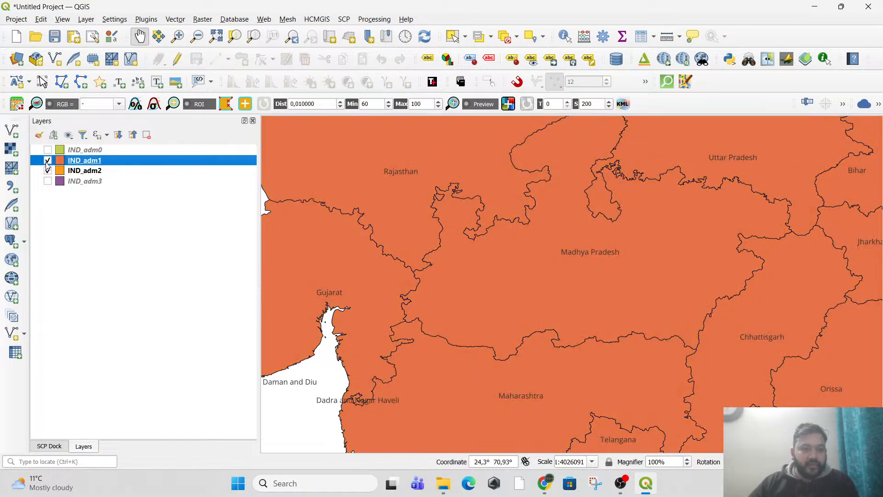
{"action": "left_click_drag", "start_coordinate": [525, 213], "coordinate": [534, 290]}
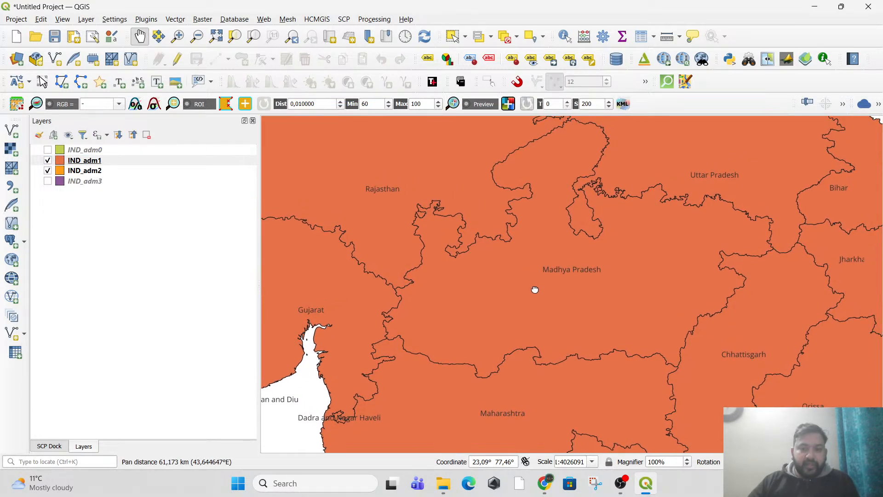
{"action": "scroll", "coordinate": [556, 297], "scroll_direction": "down", "scroll_amount": 1}
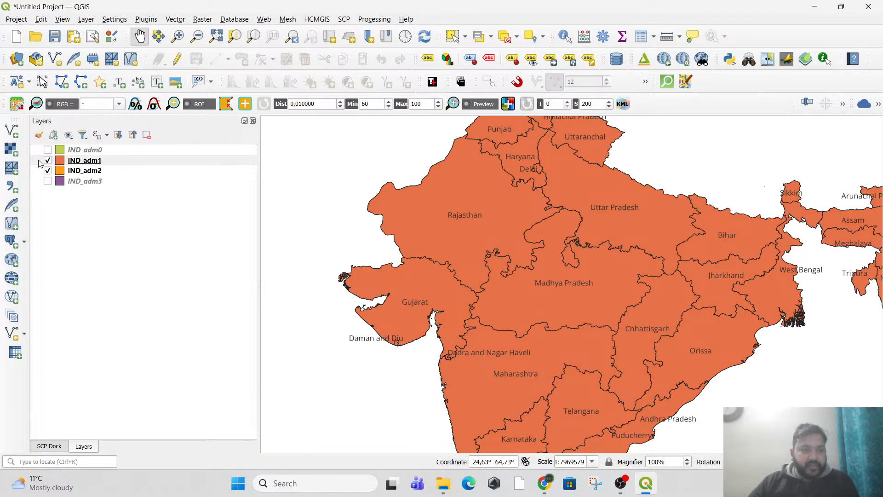
- Toggle IND_adm1 repeatedly over IND_adm2 to compare their boundaries, leave it visible and examine the Punjab area closely
{"action": "left_click", "coordinate": [48, 161]}
{"action": "left_click", "coordinate": [48, 161]}
{"action": "left_click", "coordinate": [47, 161]}
{"action": "left_click", "coordinate": [47, 161]}
{"action": "left_click", "coordinate": [47, 160]}
{"action": "left_click", "coordinate": [47, 160]}
{"action": "left_click", "coordinate": [47, 161]}
{"action": "left_click", "coordinate": [48, 161]}
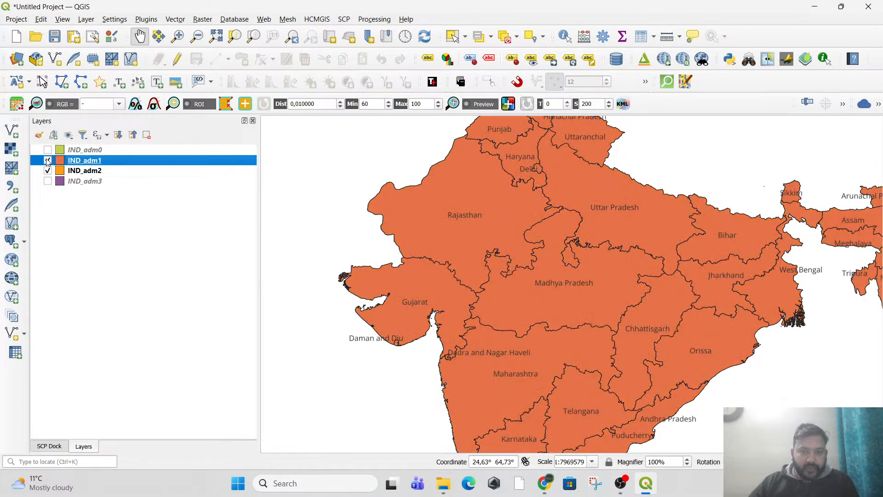
{"action": "left_click_drag", "start_coordinate": [420, 158], "coordinate": [448, 297]}
{"action": "scroll", "coordinate": [524, 193], "scroll_direction": "up", "scroll_amount": 1}
{"action": "scroll", "coordinate": [515, 232], "scroll_direction": "up", "scroll_amount": 1}
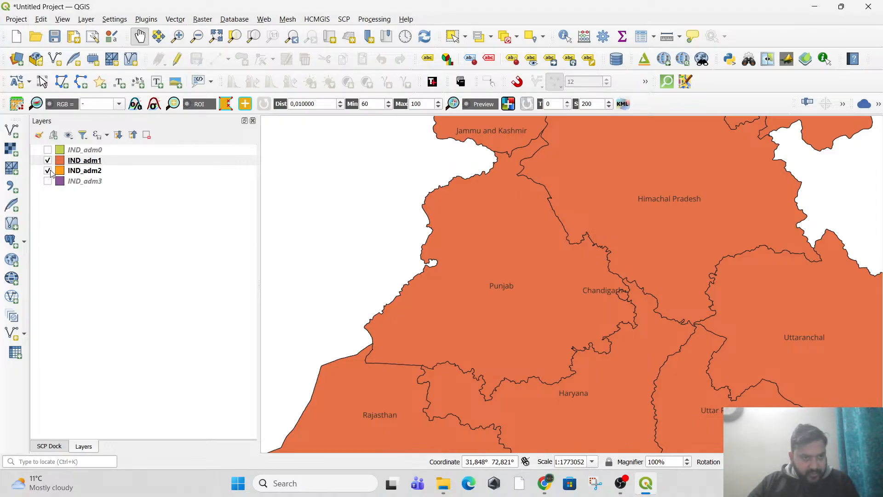
- Hide IND_adm2 and review the attribute table of IND_adm1 at full size, closing it when done
{"action": "left_click", "coordinate": [49, 170]}
{"action": "left_click", "coordinate": [81, 161]}
{"action": "right_click", "coordinate": [86, 162]}
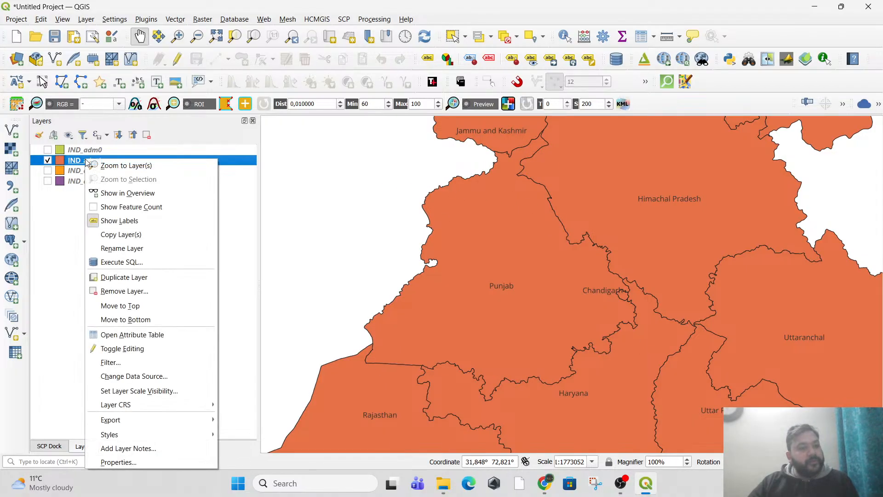
{"action": "left_click", "coordinate": [154, 335]}
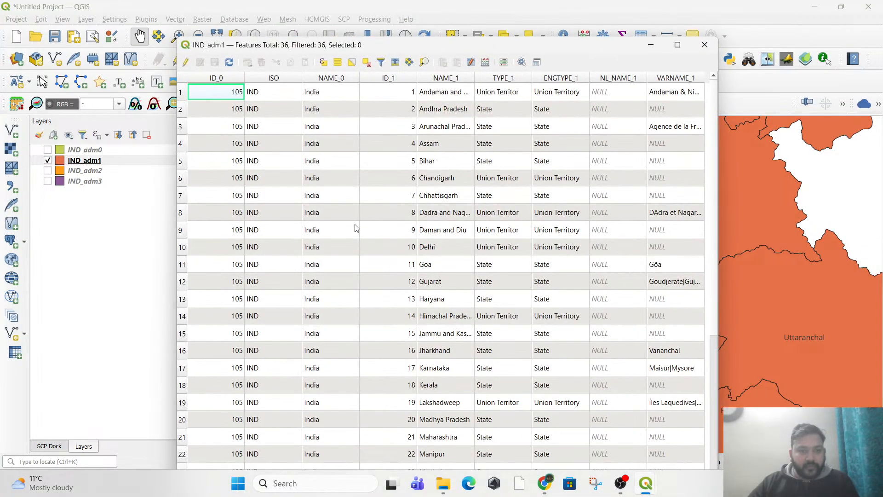
{"action": "left_click", "coordinate": [677, 44]}
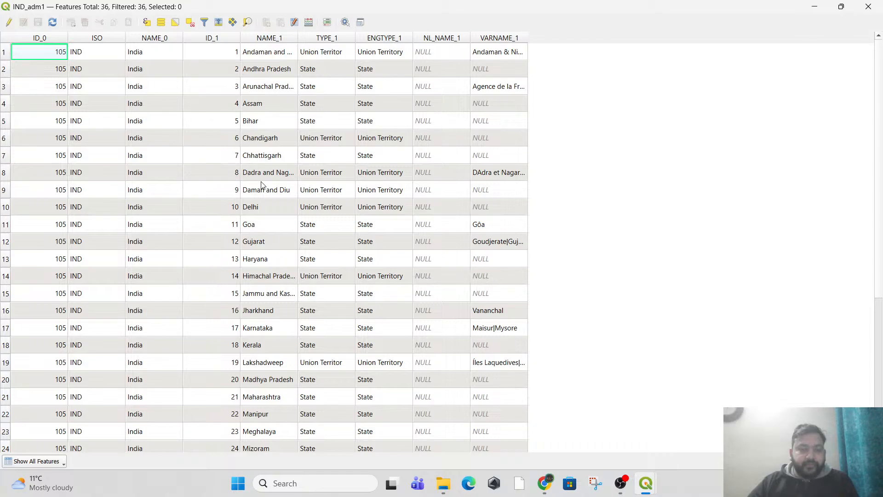
{"action": "key", "text": "Escape"}
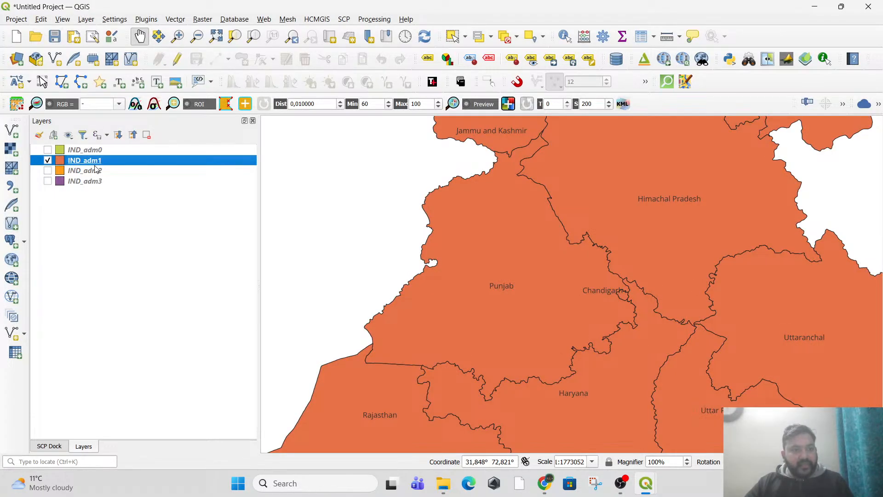
- Select the Punjab record in the attribute table of IND_adm1 and view the selected state on the map
{"action": "key", "text": "F6"}
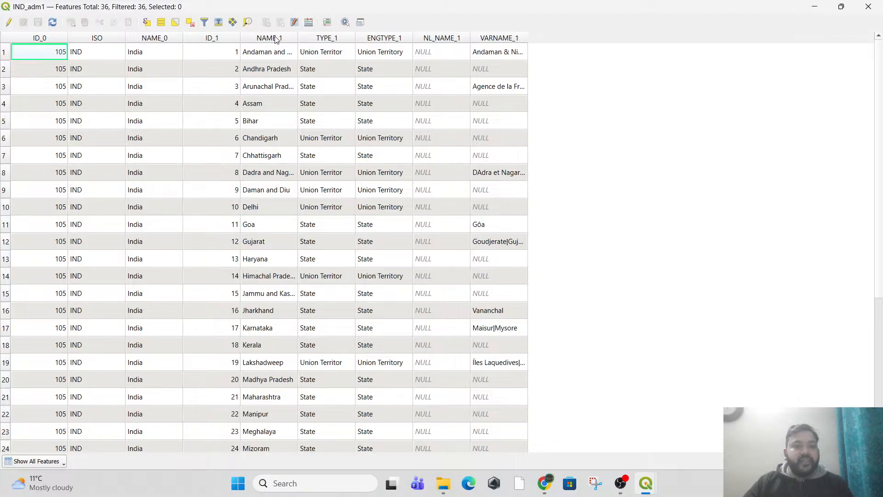
{"action": "scroll", "coordinate": [278, 346], "scroll_direction": "down", "scroll_amount": 4}
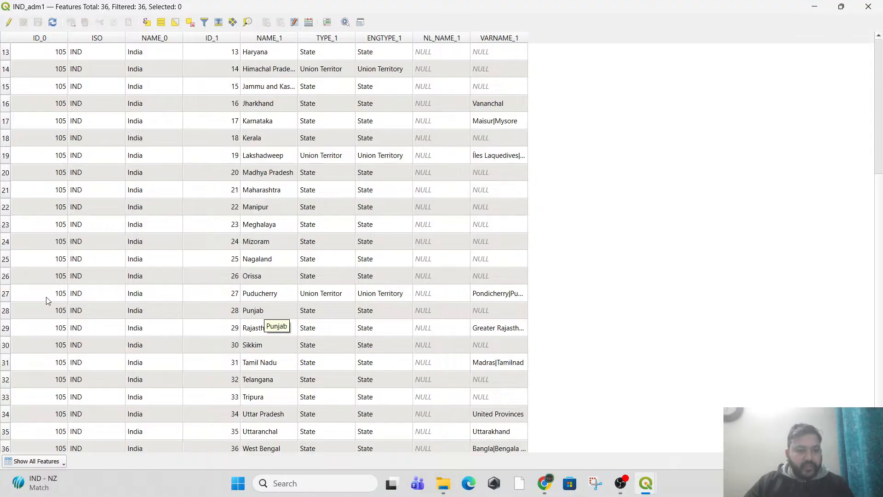
{"action": "left_click", "coordinate": [6, 312]}
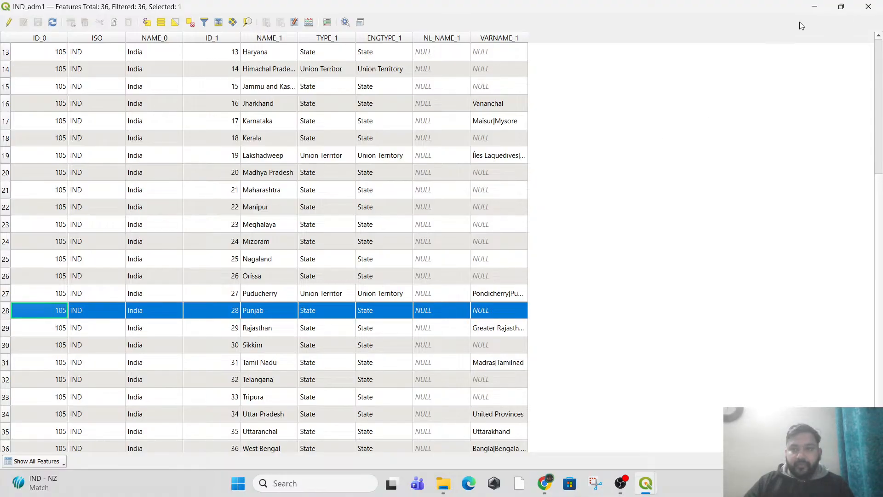
{"action": "left_click", "coordinate": [815, 7]}
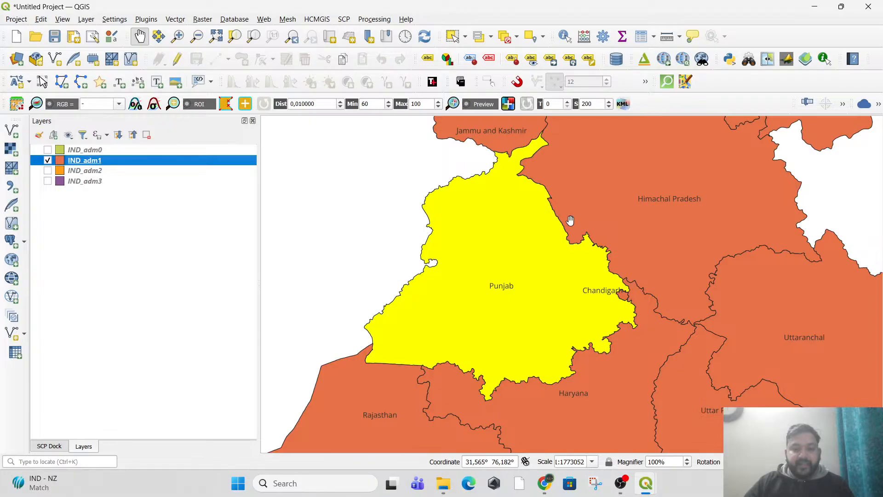
{"action": "left_click_drag", "start_coordinate": [540, 216], "coordinate": [532, 240]}
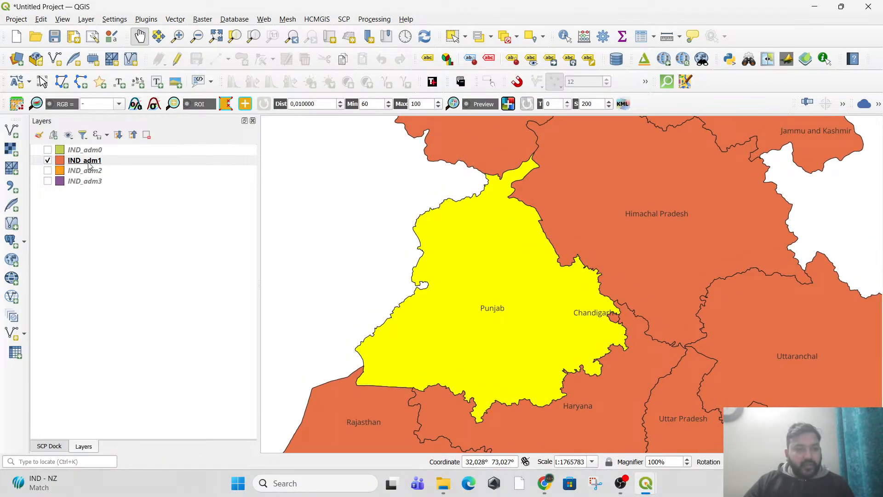
{"action": "scroll", "coordinate": [620, 288], "scroll_direction": "down", "scroll_amount": 2}
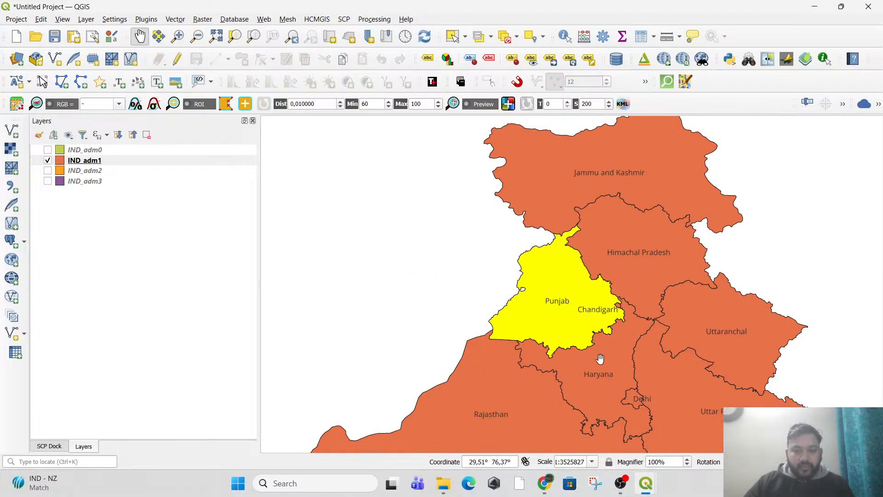
{"action": "left_click_drag", "start_coordinate": [599, 360], "coordinate": [498, 211]}
{"action": "left_click_drag", "start_coordinate": [575, 361], "coordinate": [597, 305]}
{"action": "left_click_drag", "start_coordinate": [537, 222], "coordinate": [529, 326]}
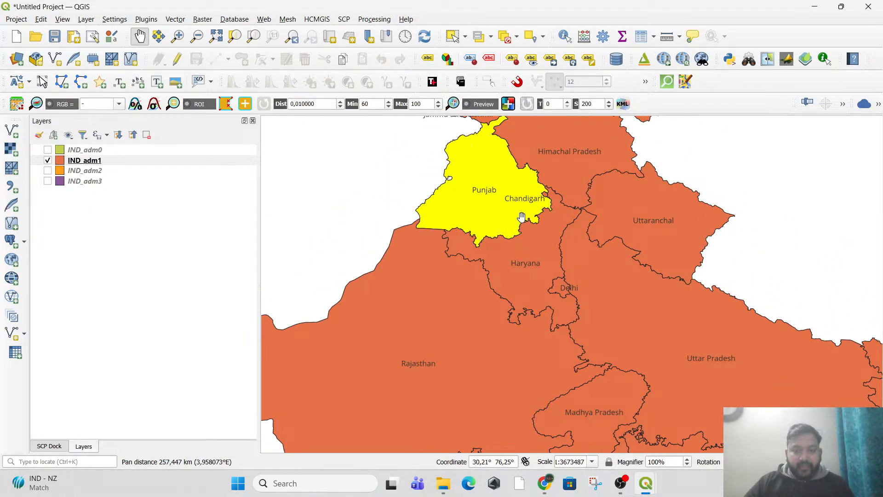
- Select the Telangana record instead in the IND_adm1 attribute table and inspect the selected state on the map
{"action": "mouse_move", "coordinate": [645, 484]}
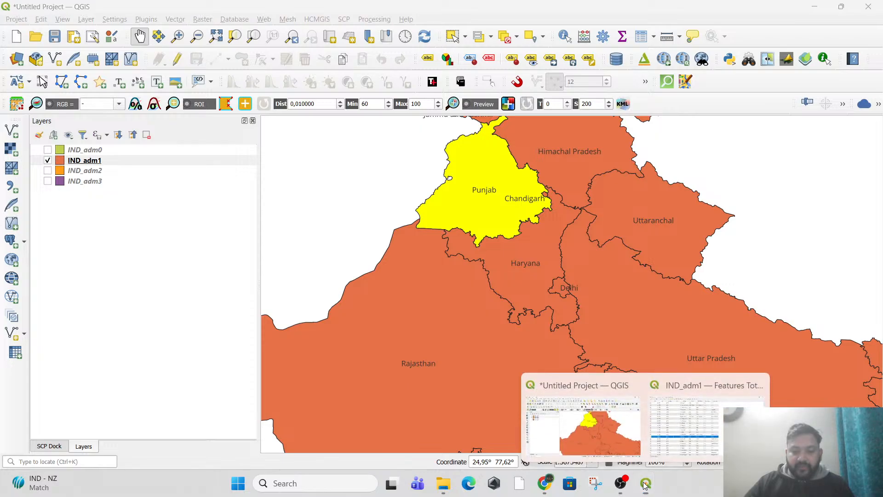
{"action": "left_click", "coordinate": [708, 419]}
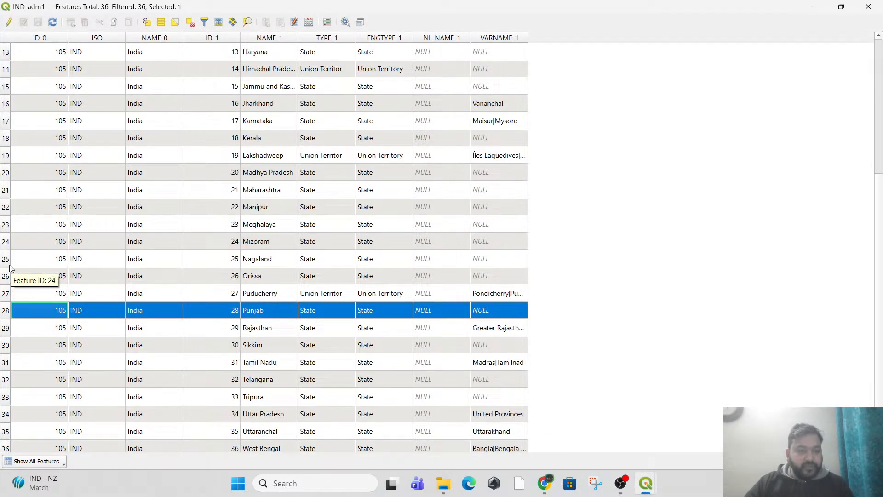
{"action": "left_click", "coordinate": [6, 379]}
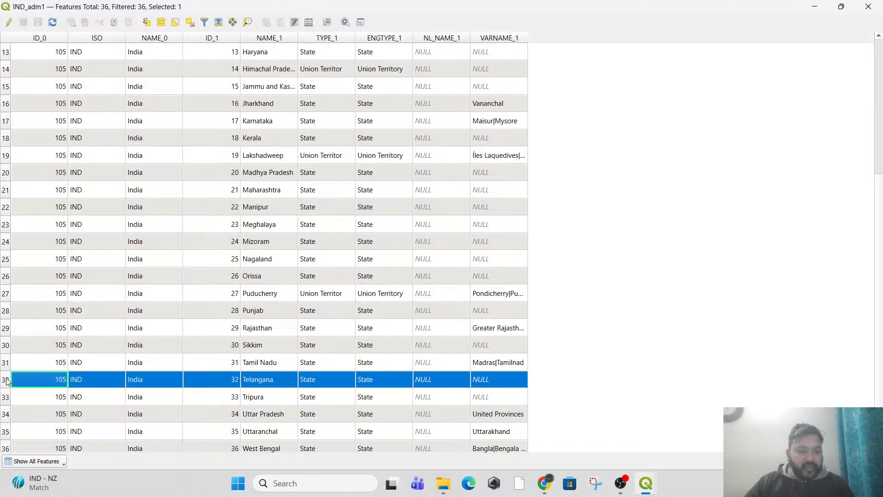
{"action": "key", "text": "alt+Tab"}
{"action": "left_click_drag", "start_coordinate": [487, 387], "coordinate": [378, 80]}
{"action": "left_click_drag", "start_coordinate": [422, 389], "coordinate": [471, 217]}
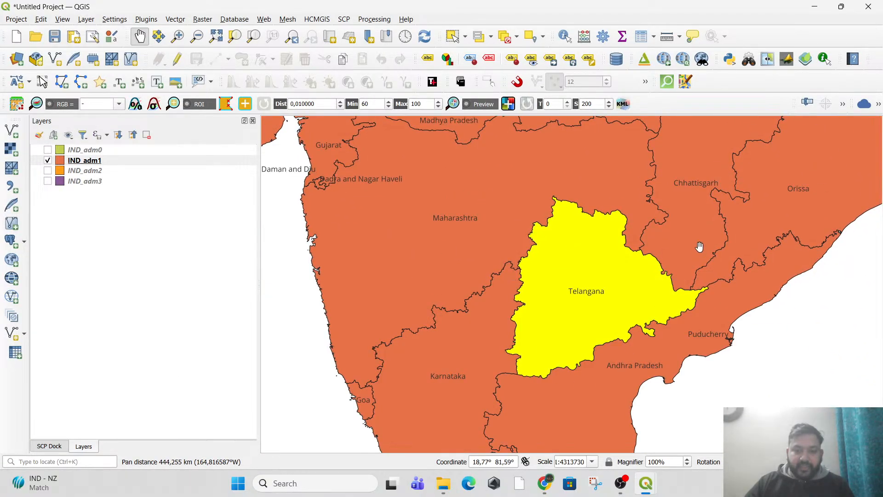
{"action": "left_click_drag", "start_coordinate": [457, 183], "coordinate": [466, 418]}
{"action": "left_click_drag", "start_coordinate": [412, 203], "coordinate": [457, 392]}
{"action": "left_click_drag", "start_coordinate": [463, 285], "coordinate": [437, 393]}
{"action": "scroll", "coordinate": [438, 393], "scroll_direction": "up", "scroll_amount": 1}
{"action": "left_click_drag", "start_coordinate": [445, 310], "coordinate": [481, 411]}
{"action": "mouse_move", "coordinate": [652, 486]}
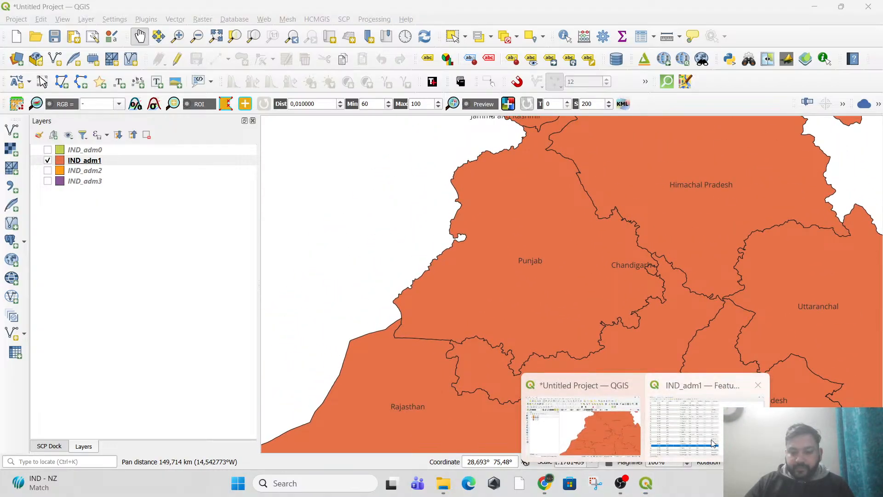
- Reselect the Punjab record in the IND_adm1 attribute table and return to the map
{"action": "left_click", "coordinate": [717, 429]}
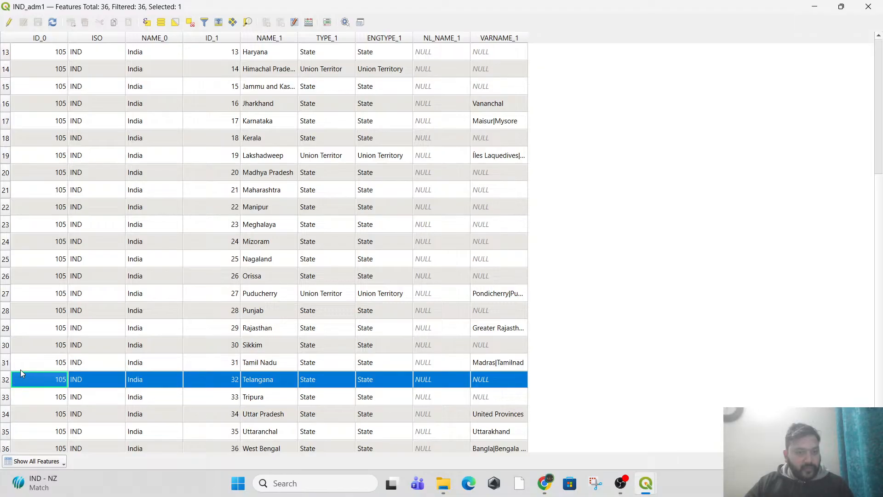
{"action": "left_click", "coordinate": [6, 318]}
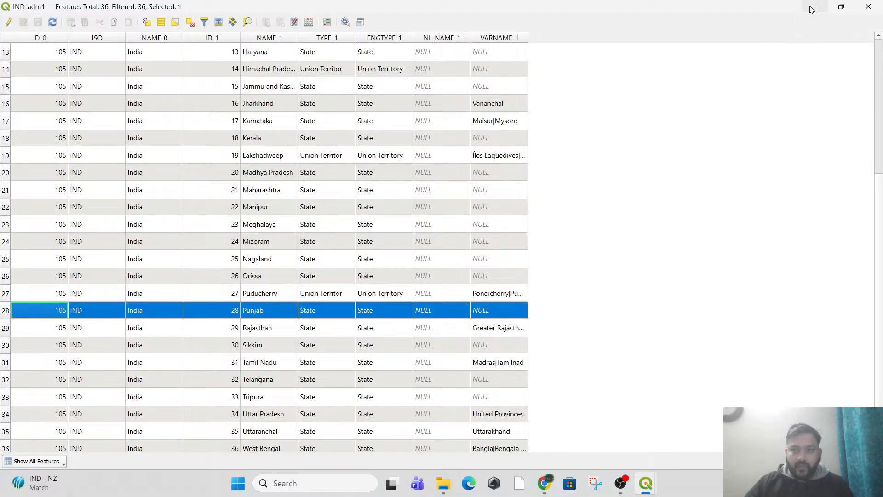
{"action": "left_click", "coordinate": [813, 9]}
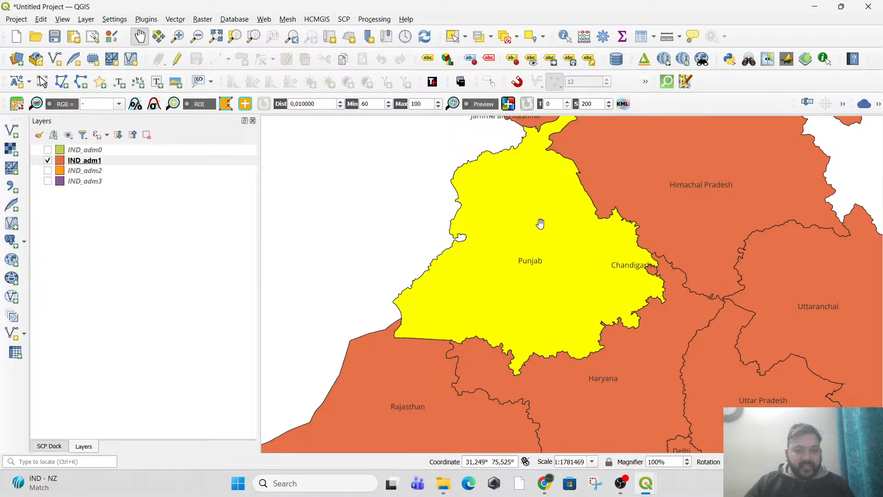
- Start exporting only the selected feature of IND_adm1 to a new vector file
{"action": "left_click", "coordinate": [86, 162]}
{"action": "right_click", "coordinate": [85, 162]}
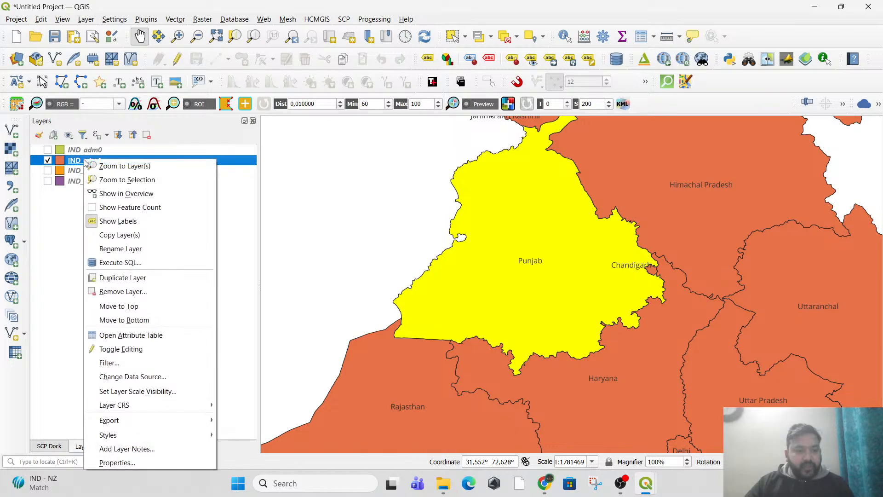
{"action": "mouse_move", "coordinate": [146, 421]}
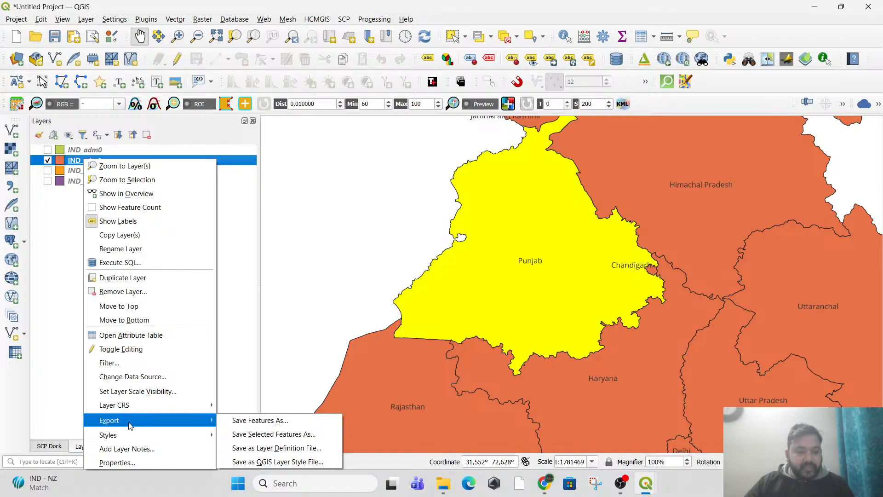
{"action": "left_click", "coordinate": [271, 436]}
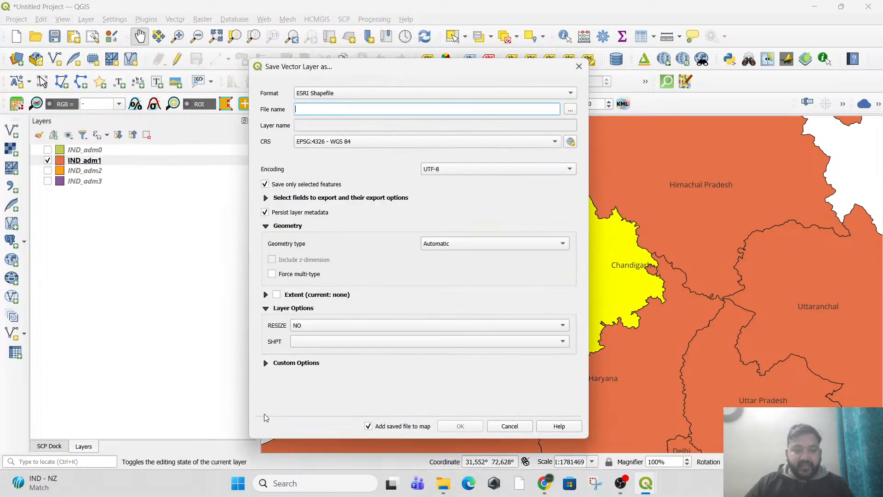
- Browse for the output location and create a new folder named punjab in Downloads
{"action": "left_click", "coordinate": [571, 110]}
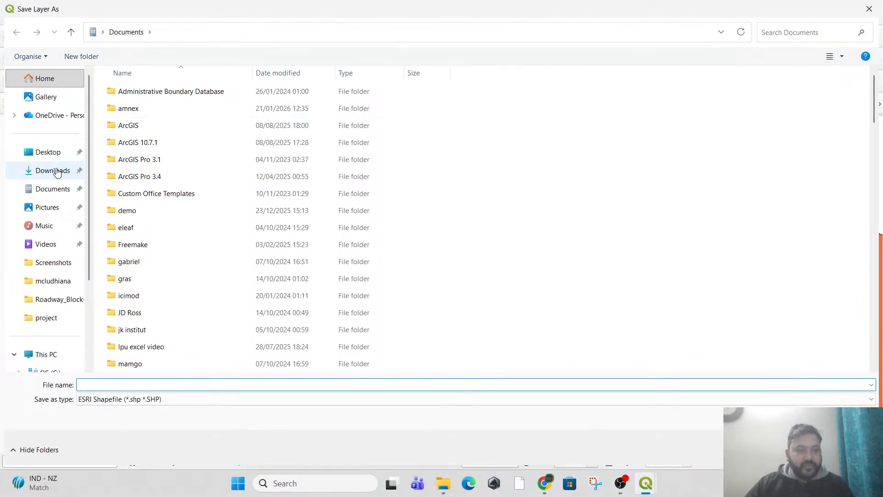
{"action": "left_click", "coordinate": [56, 172]}
{"action": "right_click", "coordinate": [327, 129]}
{"action": "mouse_move", "coordinate": [387, 306]}
{"action": "left_click", "coordinate": [559, 299]}
{"action": "type", "text": "punjab"}
{"action": "key", "text": "Return"}
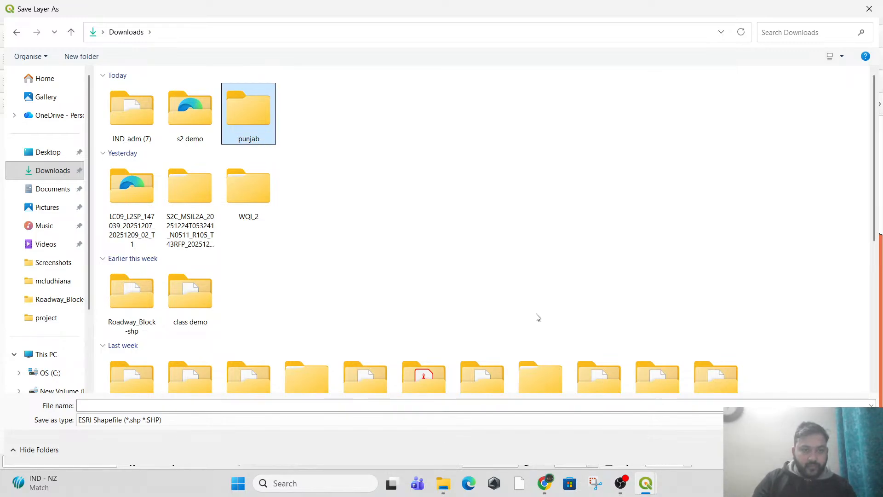
- Set the output file to Punjab_State, an ESRI Shapefile inside the punjab folder
{"action": "key", "text": "Return"}
{"action": "left_click", "coordinate": [98, 407]}
{"action": "type", "text": "Punjab"}
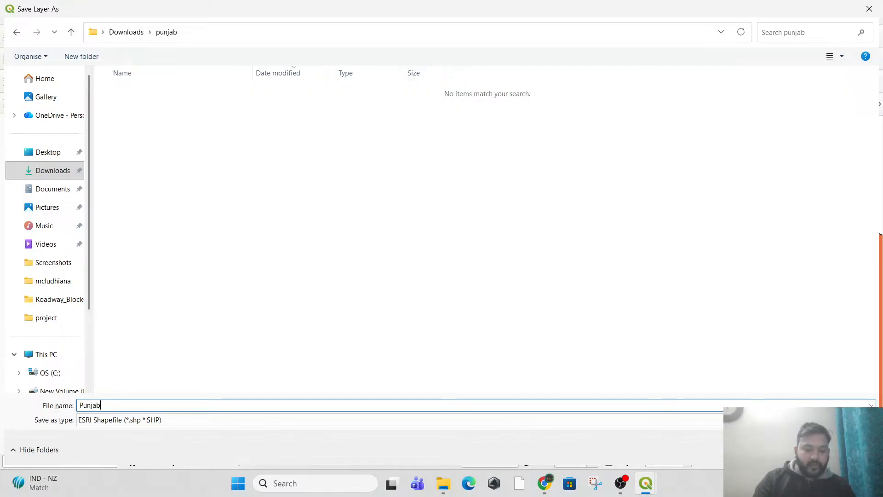
{"action": "type", "text": "_Sta"}
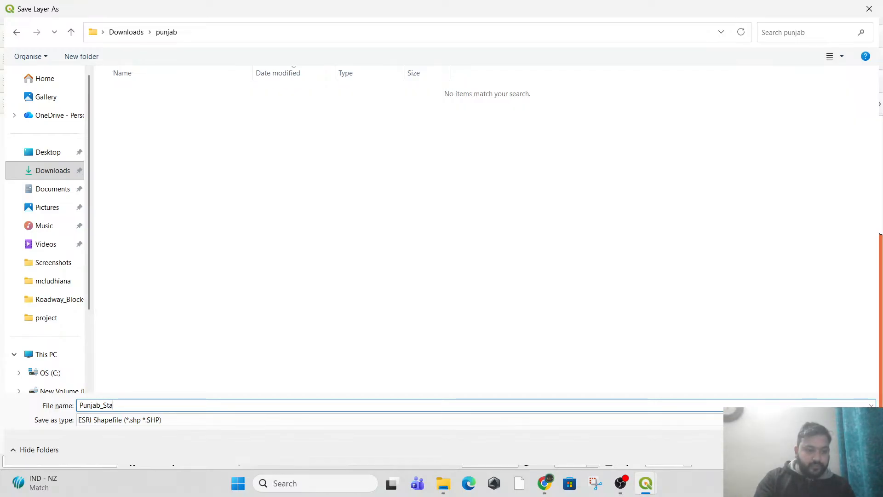
{"action": "type", "text": "twe"}
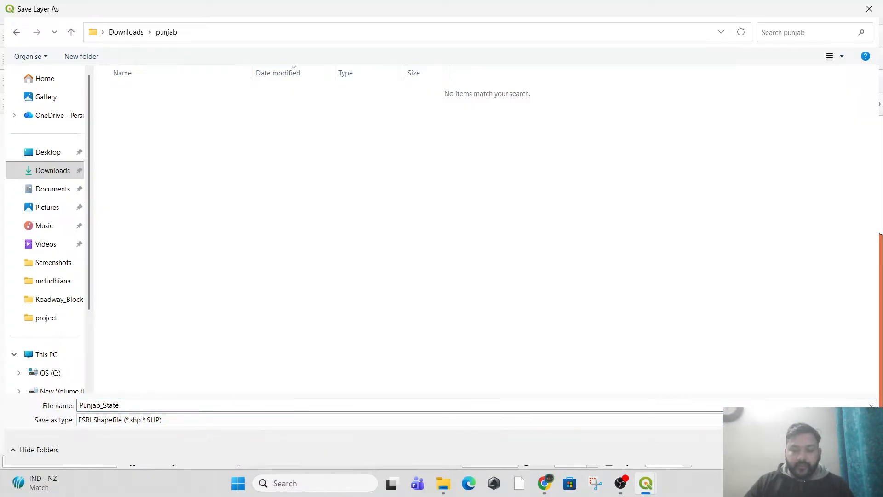
{"action": "key", "text": "Return"}
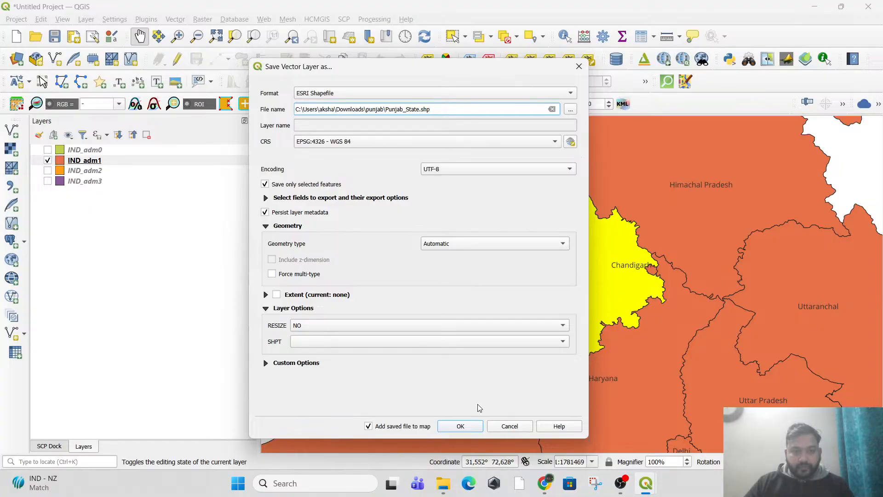
- Export the selected feature with the geometry type kept at Automatic and add the saved file to the map
{"action": "left_click", "coordinate": [467, 428]}
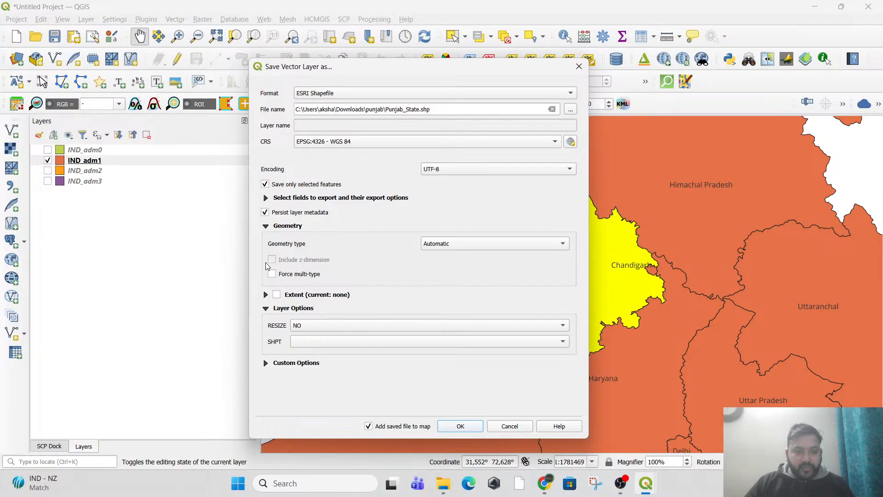
{"action": "left_click", "coordinate": [469, 244]}
{"action": "left_click", "coordinate": [470, 246]}
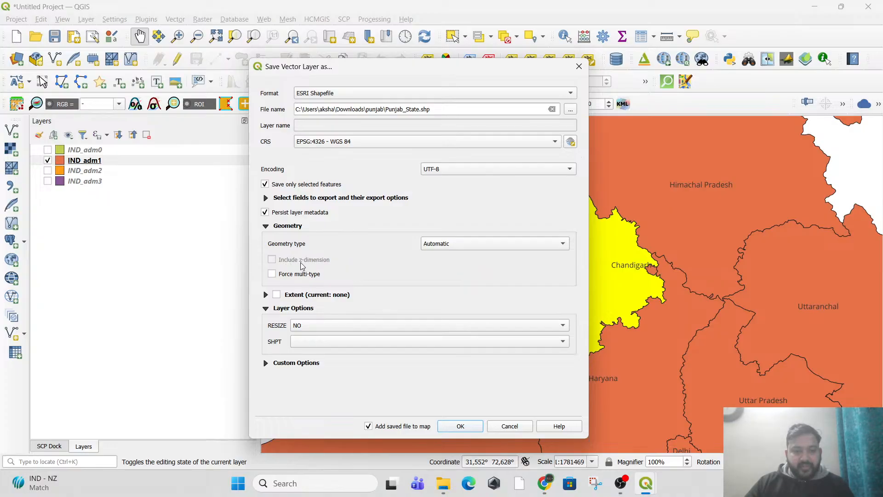
{"action": "left_click", "coordinate": [460, 426]}
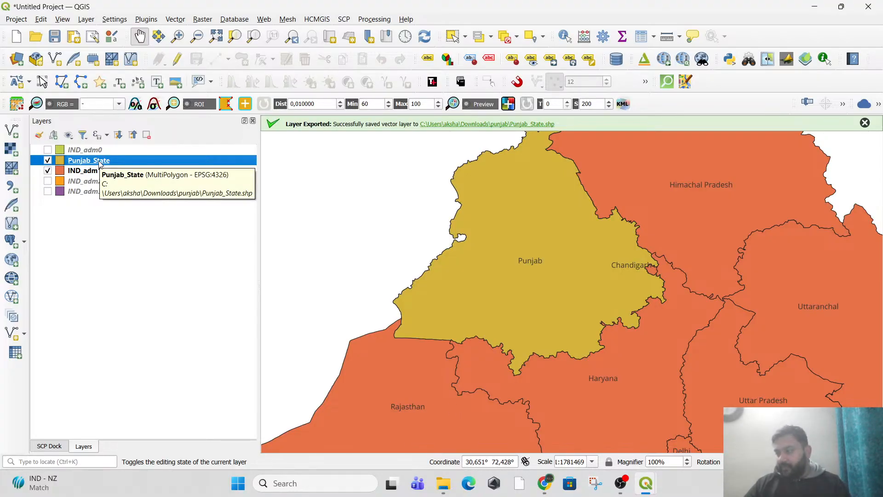
- Toggle IND_adm1 on and off to compare it with Punjab_State, leaving IND_adm1 hidden
{"action": "left_click", "coordinate": [47, 171]}
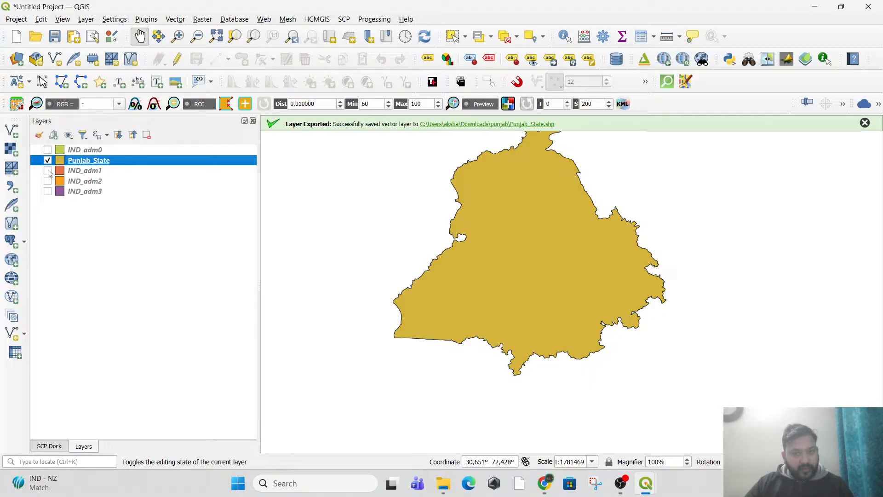
{"action": "left_click", "coordinate": [48, 170]}
{"action": "left_click", "coordinate": [48, 171]}
{"action": "left_click", "coordinate": [49, 171]}
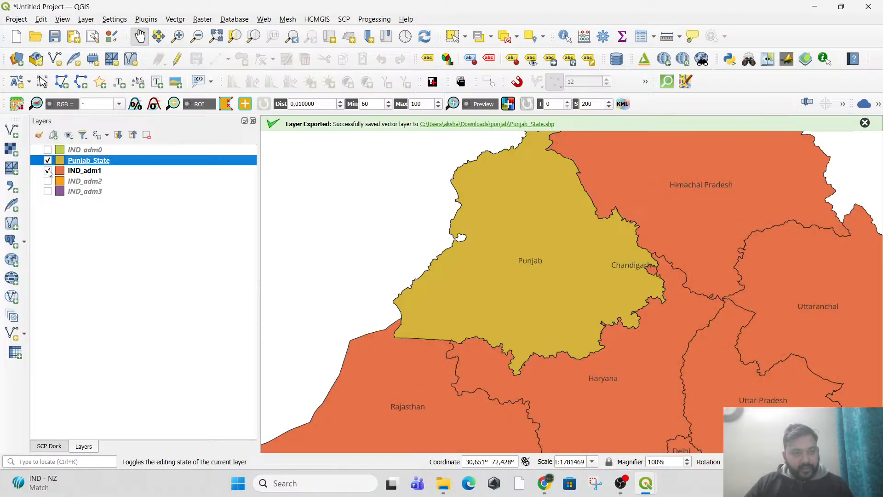
{"action": "left_click", "coordinate": [49, 171]}
- Show IND_adm2 and toggle Punjab_State over it repeatedly to compare the state outline with the districts, leaving both layers visible
{"action": "left_click", "coordinate": [53, 183]}
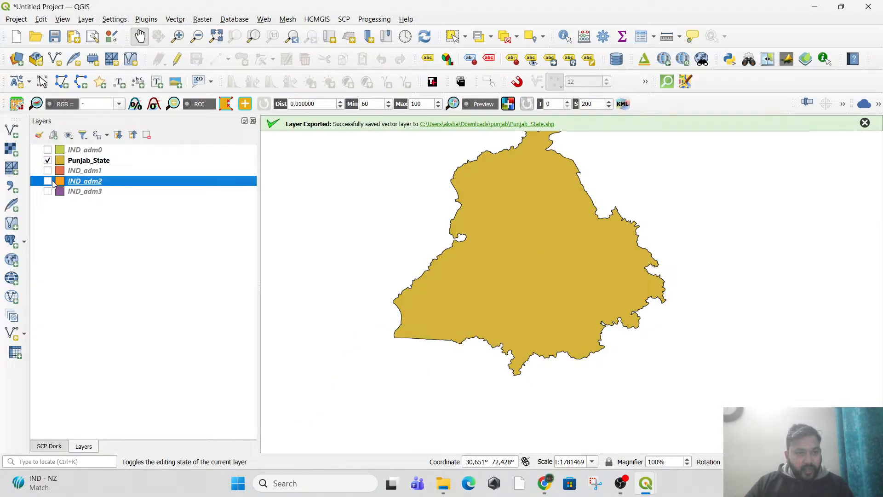
{"action": "left_click", "coordinate": [48, 181]}
{"action": "left_click", "coordinate": [48, 161]}
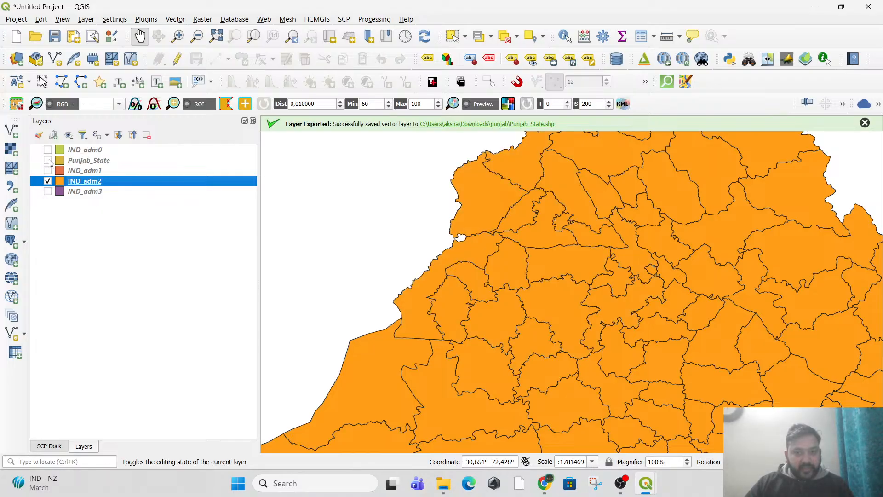
{"action": "left_click", "coordinate": [48, 161]}
{"action": "left_click", "coordinate": [48, 161]}
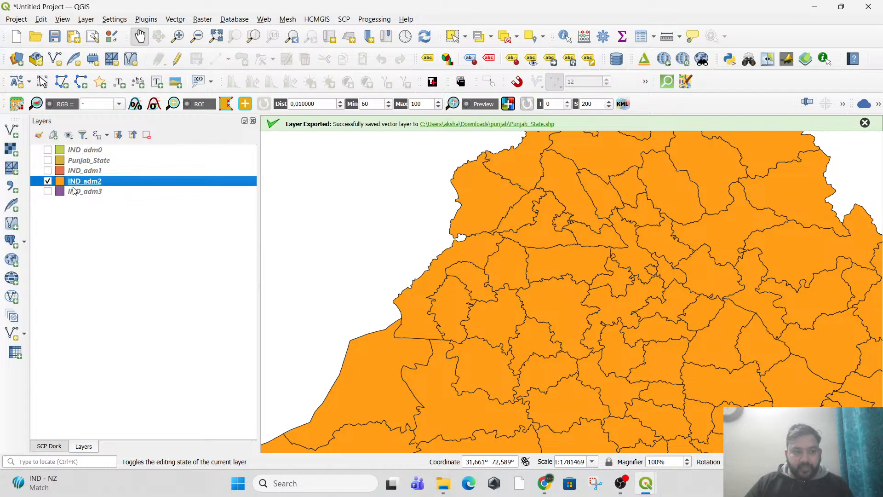
{"action": "left_click", "coordinate": [48, 161]}
{"action": "left_click", "coordinate": [49, 161]}
{"action": "left_click", "coordinate": [48, 161]}
{"action": "left_click", "coordinate": [47, 161]}
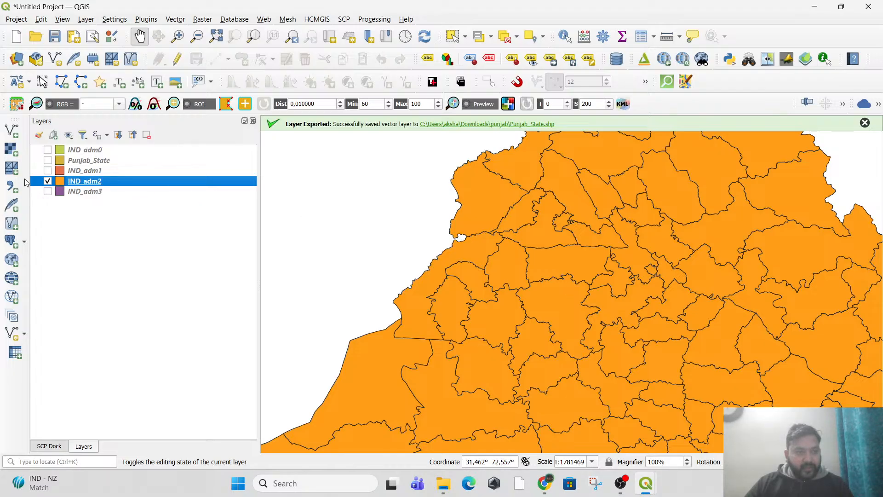
{"action": "left_click", "coordinate": [48, 161]}
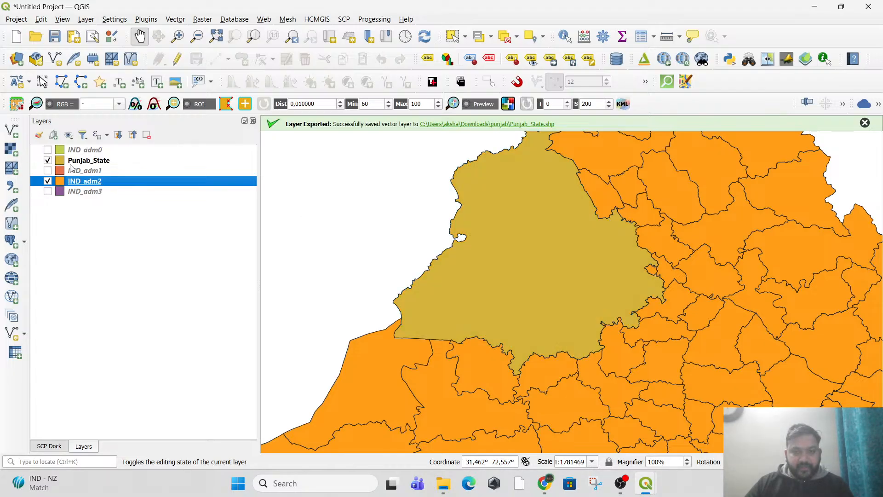
{"action": "left_click_drag", "start_coordinate": [513, 201], "coordinate": [483, 253]}
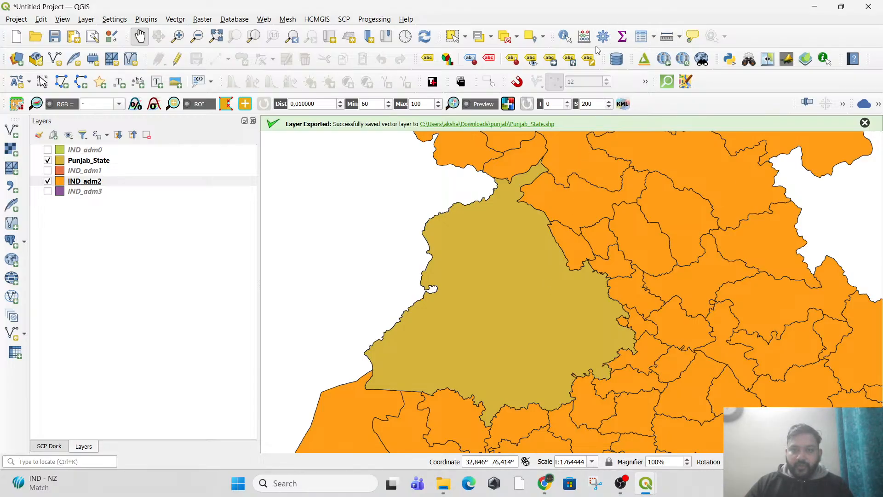
- Search the Processing Toolbox for "clip" and open the Vector overlay Clip algorithm
{"action": "left_click", "coordinate": [375, 21]}
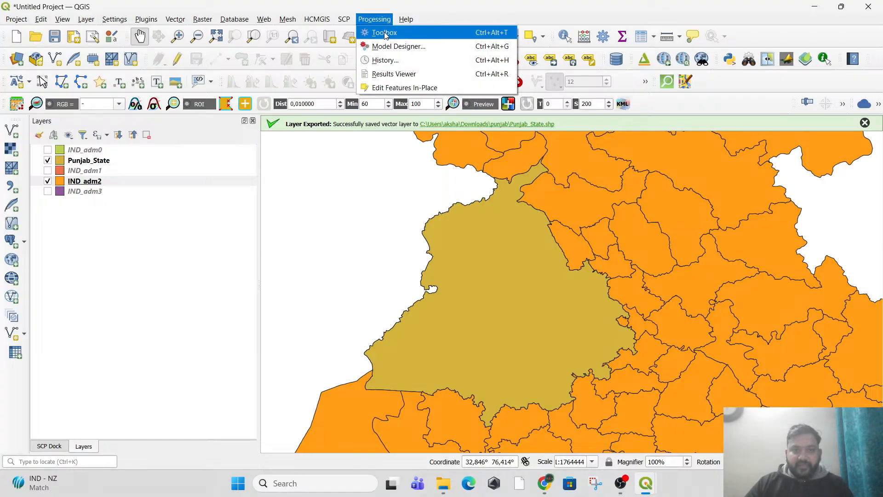
{"action": "left_click", "coordinate": [599, 23]}
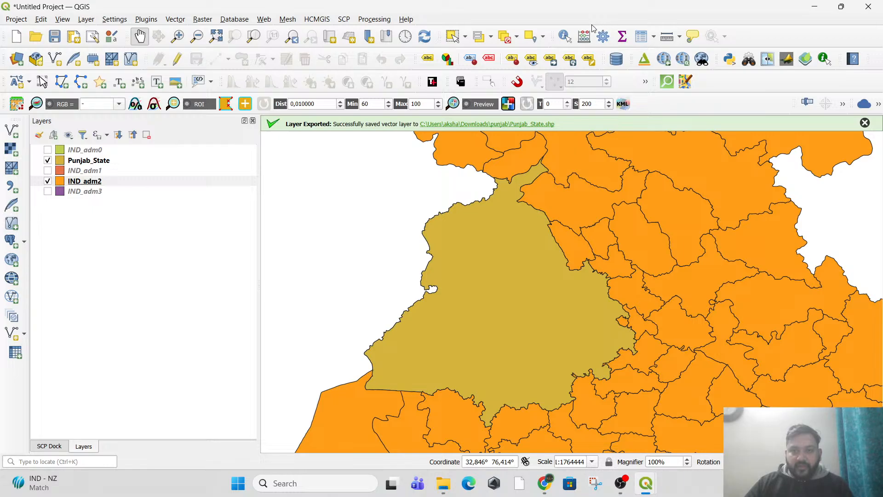
{"action": "left_click", "coordinate": [604, 39]}
{"action": "left_click", "coordinate": [673, 152]}
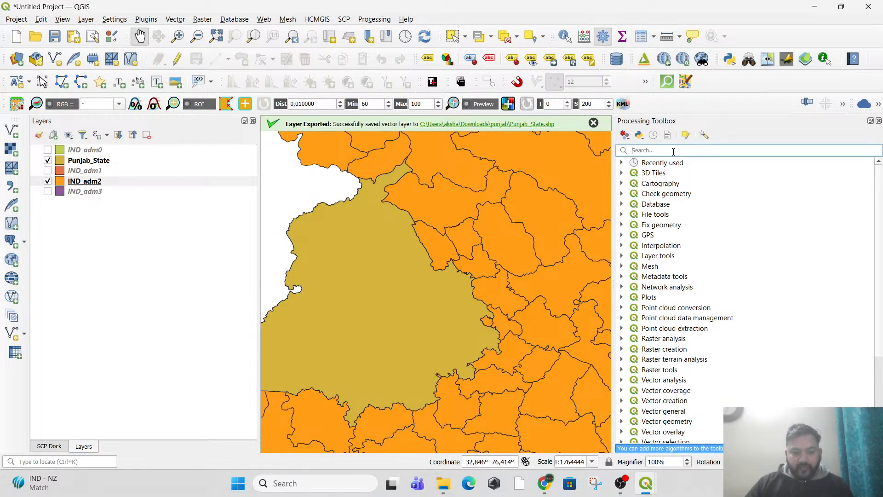
{"action": "type", "text": "clip"}
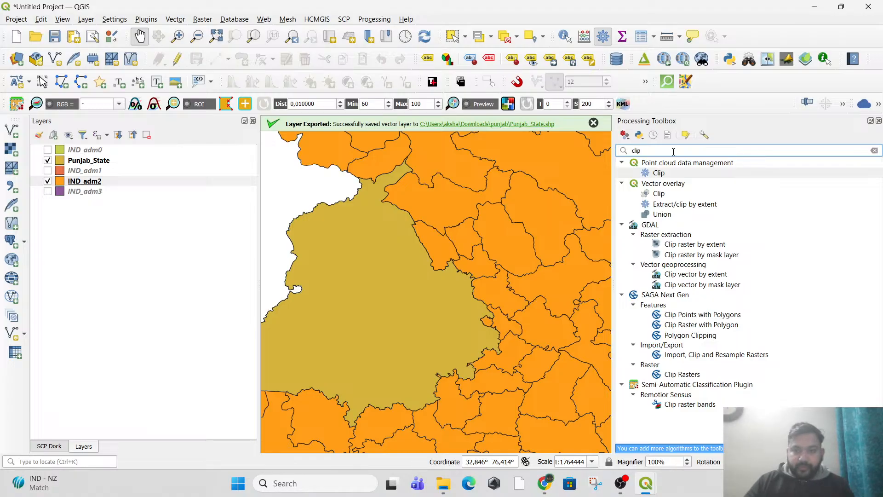
{"action": "left_click", "coordinate": [674, 196]}
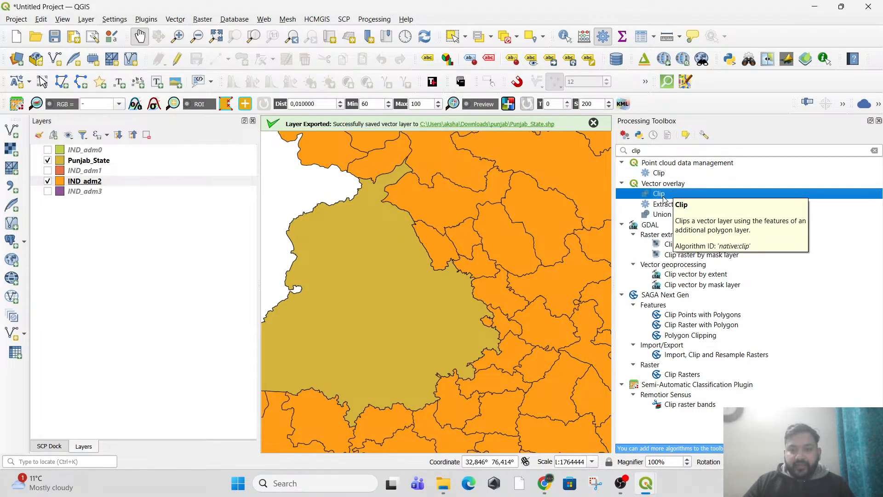
{"action": "left_click", "coordinate": [651, 185]}
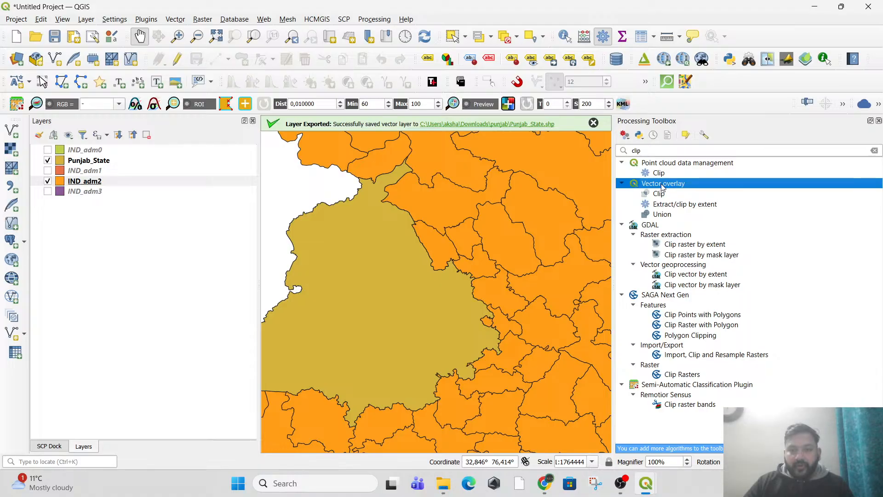
{"action": "left_click", "coordinate": [666, 197]}
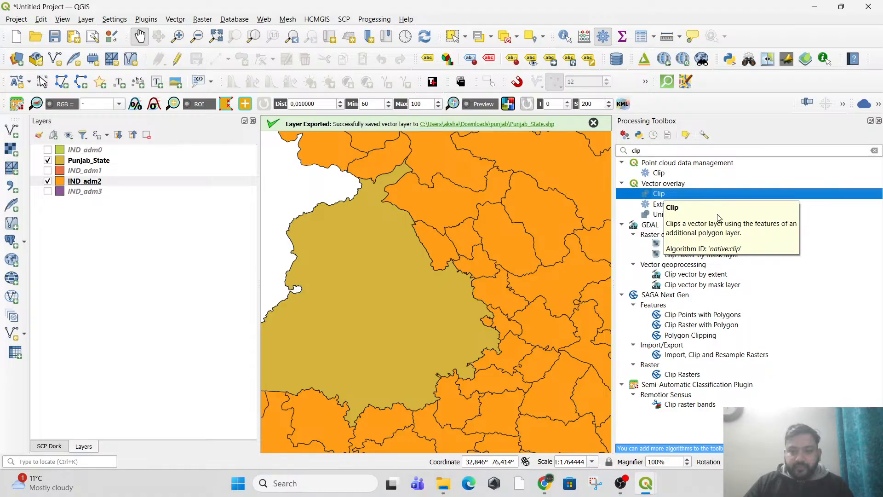
{"action": "double_click", "coordinate": [696, 195]}
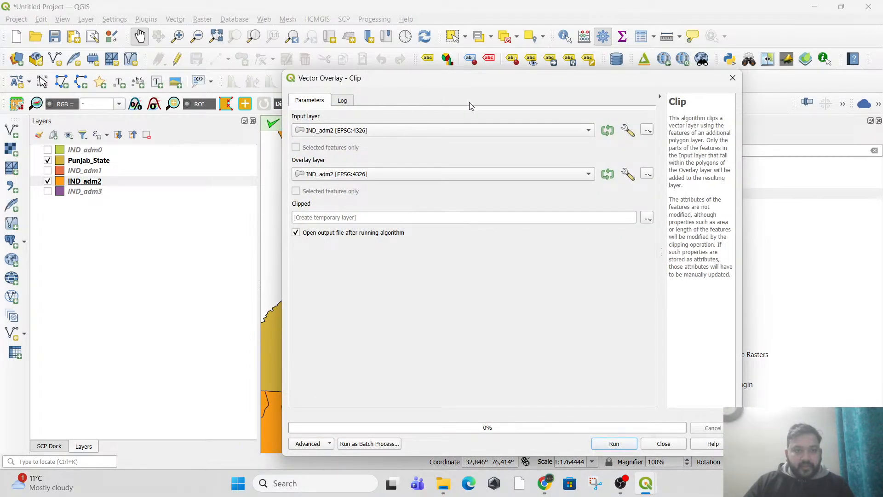
- Clip IND_adm2 with Punjab_State as the overlay layer, outputting to a temporary layer, and close the tool
{"action": "left_click_drag", "start_coordinate": [416, 83], "coordinate": [545, 120]}
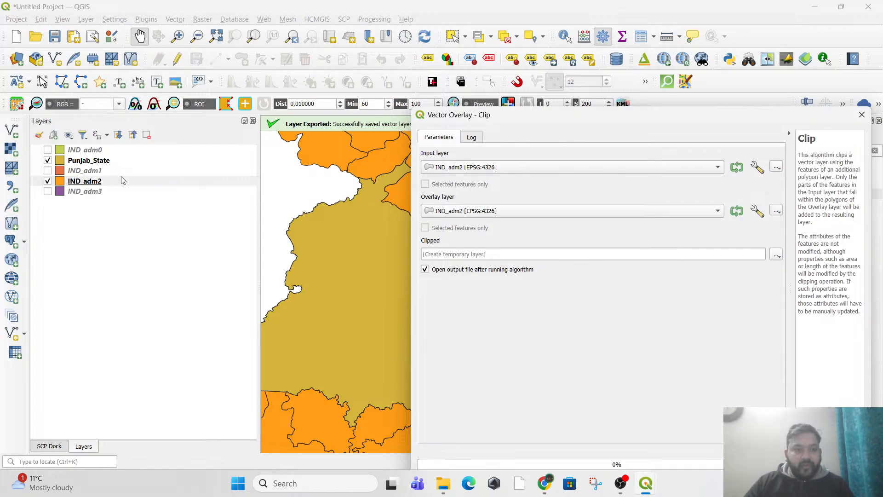
{"action": "left_click", "coordinate": [501, 214]}
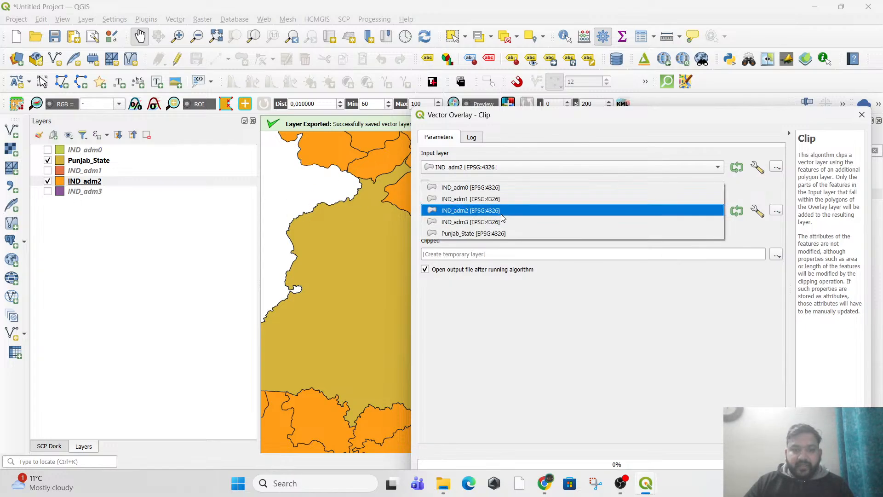
{"action": "left_click", "coordinate": [480, 234]}
{"action": "left_click_drag", "start_coordinate": [574, 125], "coordinate": [391, 53]}
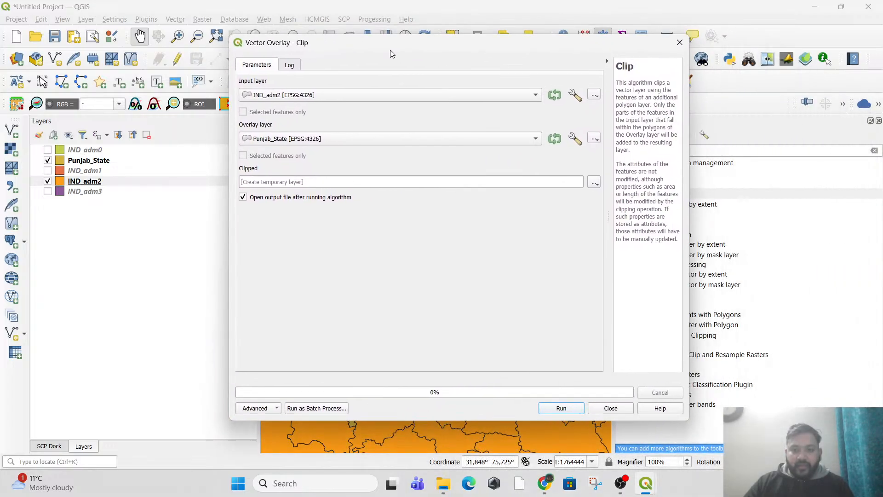
{"action": "left_click", "coordinate": [564, 408]}
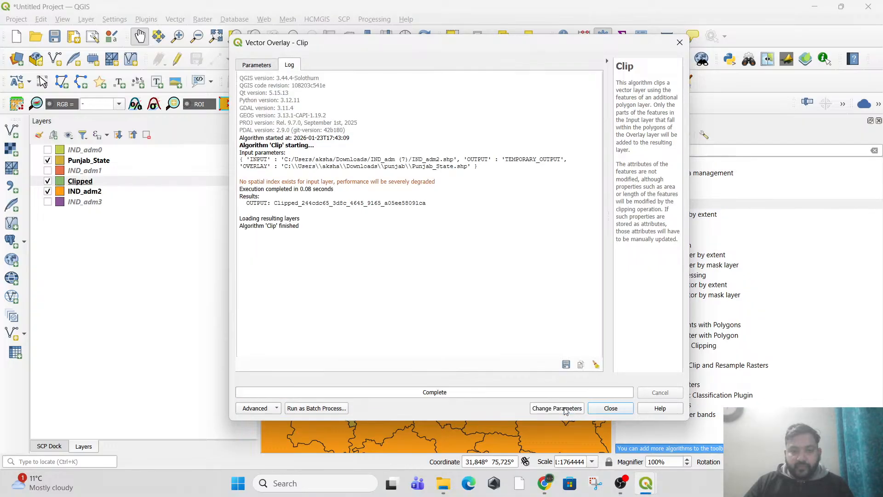
{"action": "left_click", "coordinate": [615, 411]}
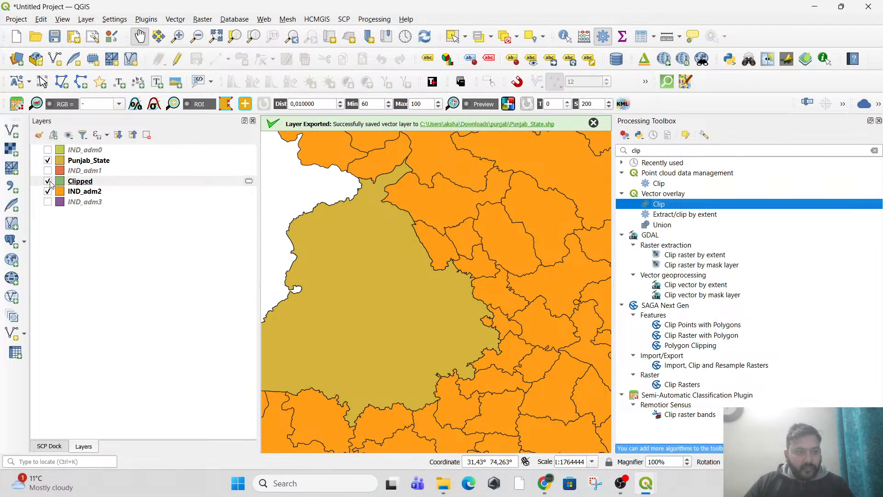
- Hide IND_adm2 and Punjab_State so only the Clipped layer is shown, and center it in the map
{"action": "left_click", "coordinate": [48, 191]}
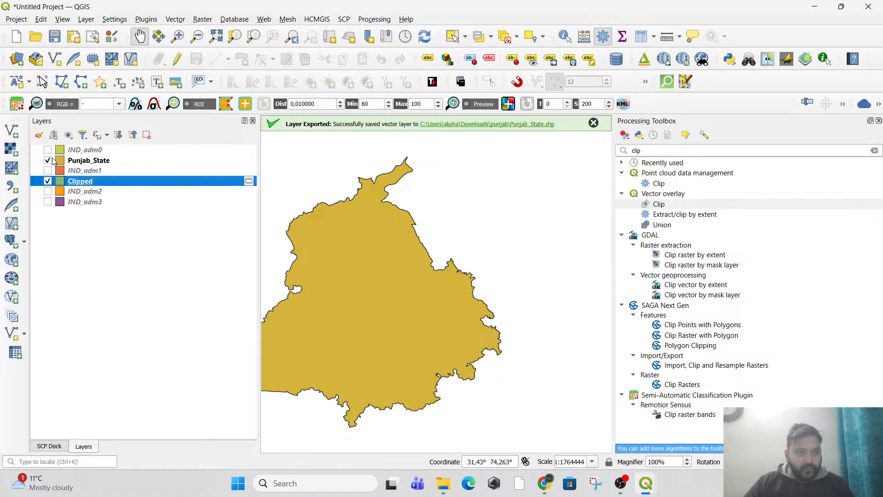
{"action": "left_click", "coordinate": [47, 161]}
{"action": "left_click", "coordinate": [48, 161]}
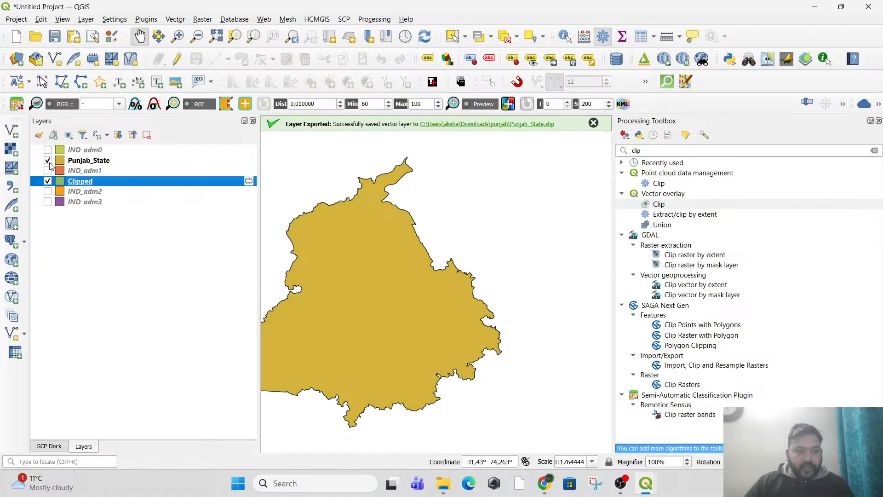
{"action": "left_click", "coordinate": [48, 161]}
{"action": "left_click_drag", "start_coordinate": [374, 294], "coordinate": [436, 281]}
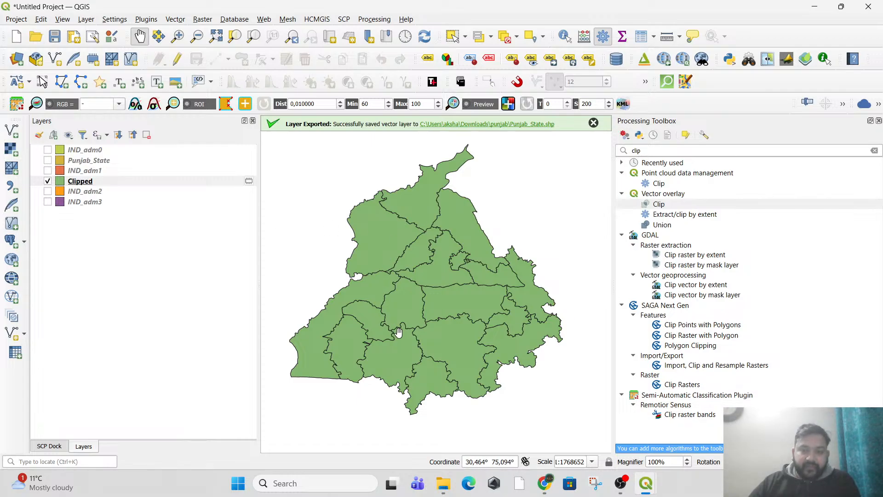
{"action": "left_click", "coordinate": [666, 195]}
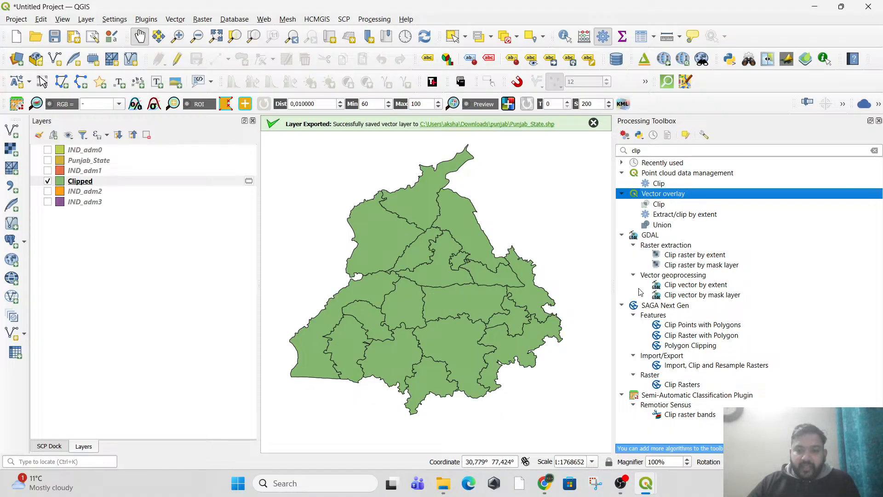
{"action": "left_click", "coordinate": [677, 247]}
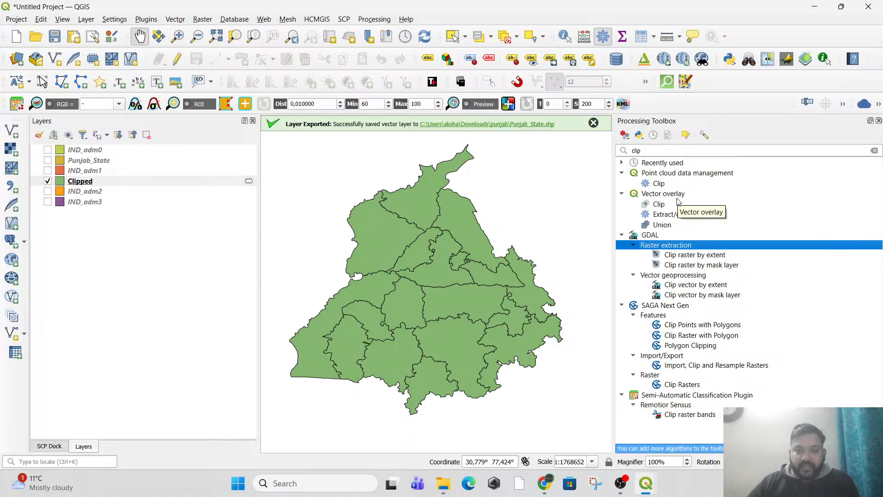
{"action": "left_click", "coordinate": [679, 198]}
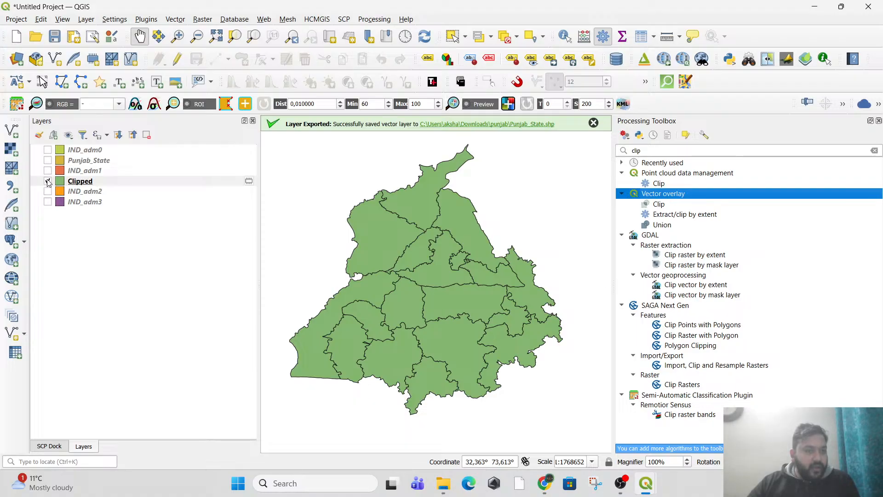
{"action": "left_click", "coordinate": [48, 181]}
{"action": "left_click", "coordinate": [48, 182]}
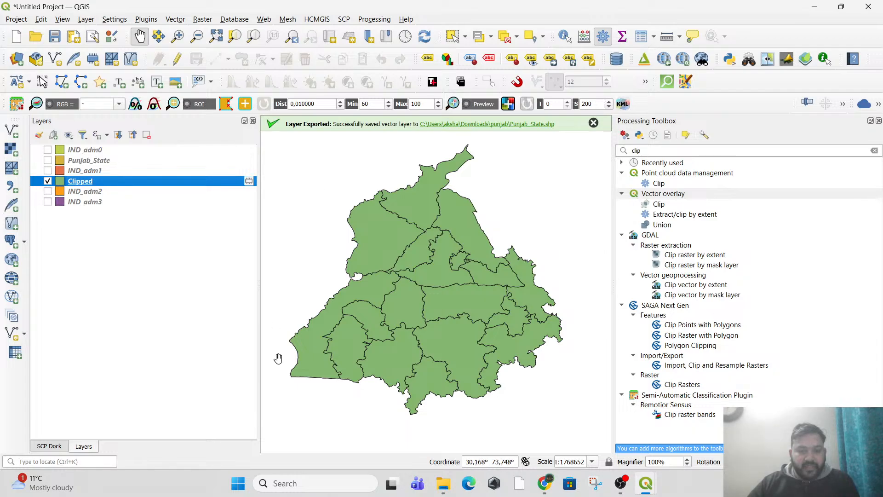
- Label the Clipped layer with Single Labels using the NAME_2 field
{"action": "right_click", "coordinate": [76, 184]}
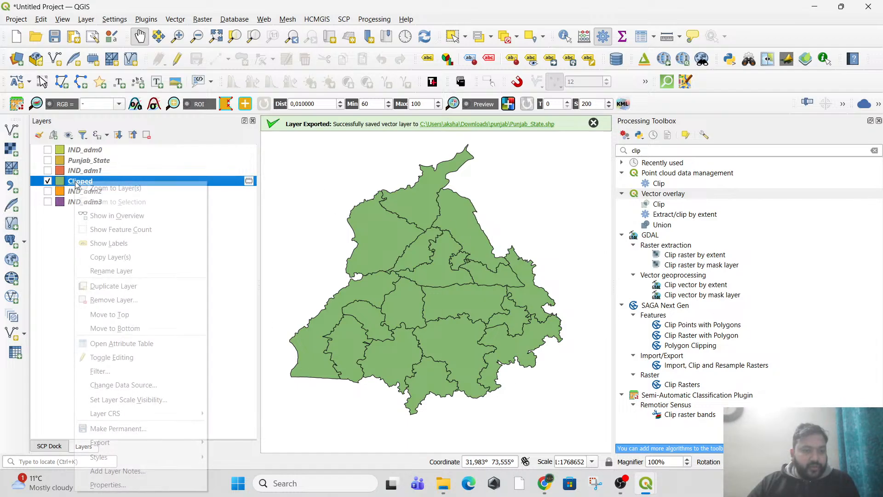
{"action": "left_click", "coordinate": [99, 485]}
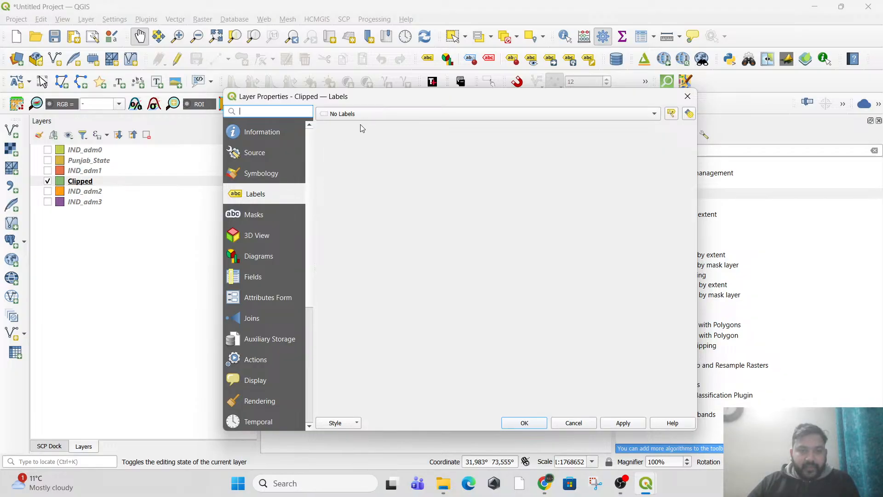
{"action": "left_click", "coordinate": [368, 120]}
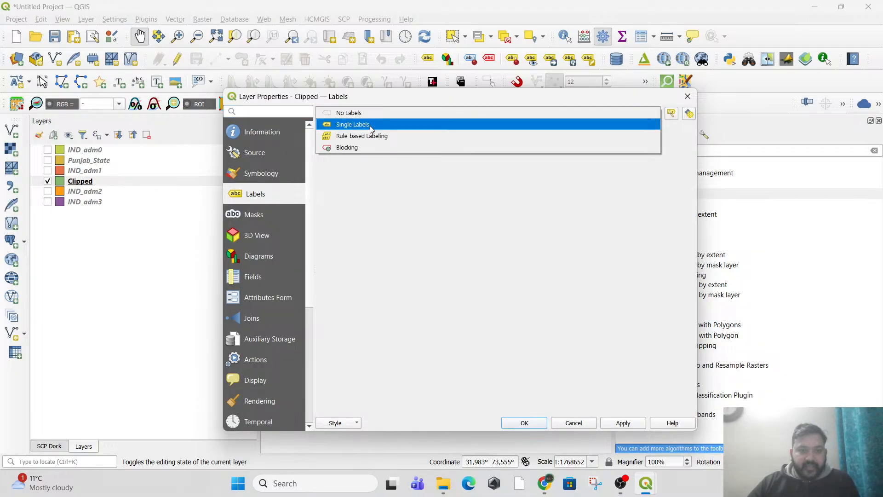
{"action": "left_click", "coordinate": [370, 124]}
{"action": "left_click", "coordinate": [674, 133]}
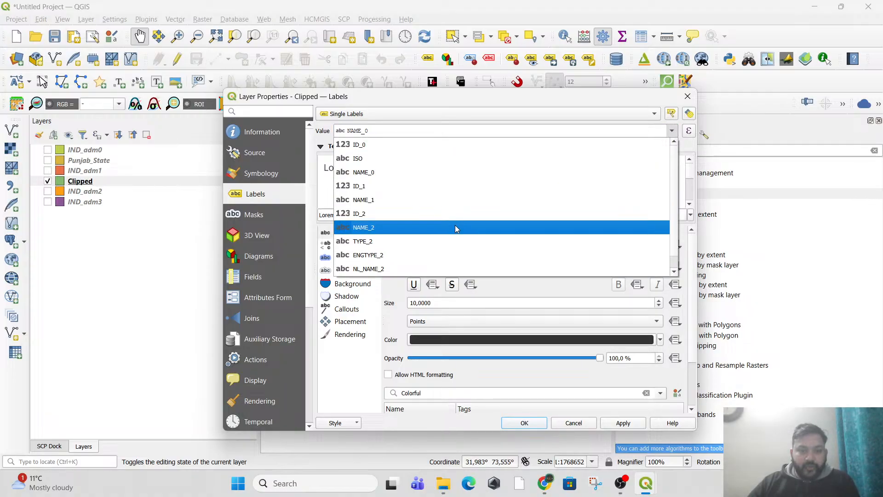
{"action": "left_click", "coordinate": [456, 227]}
{"action": "left_click", "coordinate": [622, 422]}
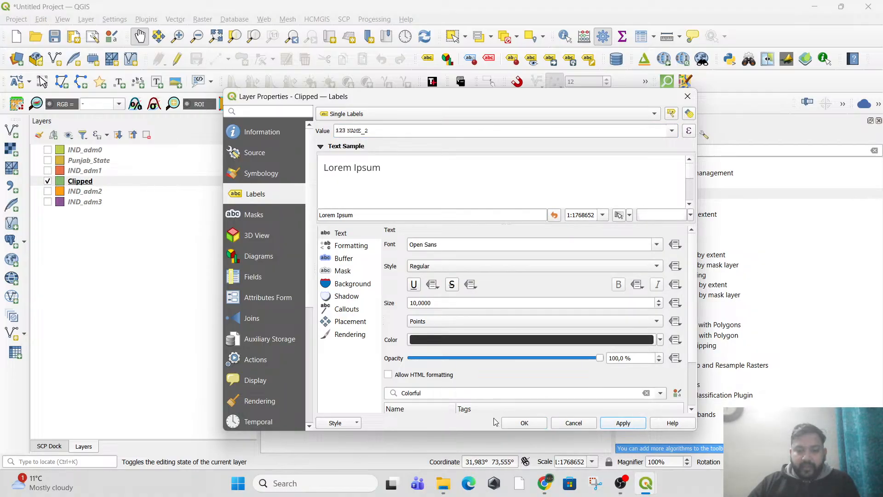
{"action": "left_click", "coordinate": [525, 422]}
- Examine the district name labels across the whole Clipped layer, from the northern districts to the southern and western ones
{"action": "scroll", "coordinate": [444, 276], "scroll_direction": "up", "scroll_amount": 2}
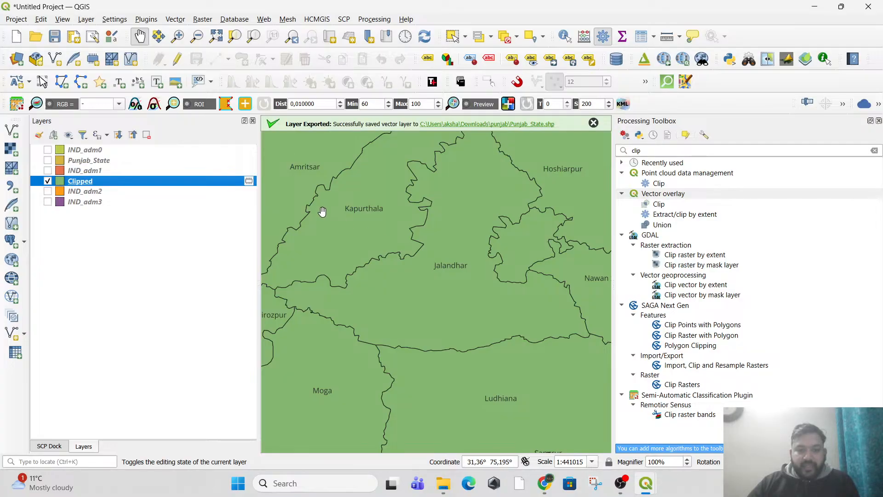
{"action": "left_click_drag", "start_coordinate": [435, 265], "coordinate": [460, 341]}
{"action": "left_click_drag", "start_coordinate": [444, 245], "coordinate": [382, 327]}
{"action": "left_click_drag", "start_coordinate": [501, 310], "coordinate": [366, 244]}
{"action": "left_click_drag", "start_coordinate": [474, 364], "coordinate": [388, 219]}
{"action": "left_click_drag", "start_coordinate": [437, 364], "coordinate": [339, 232]}
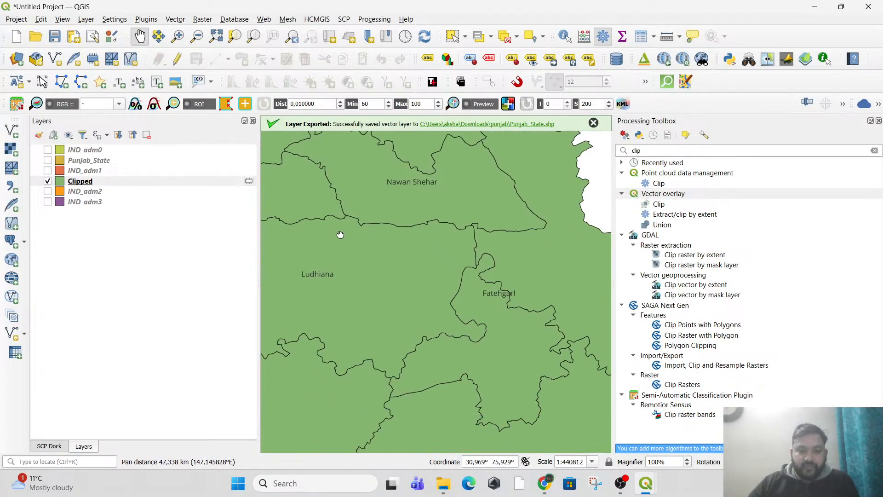
{"action": "left_click_drag", "start_coordinate": [450, 375], "coordinate": [351, 220]}
{"action": "left_click_drag", "start_coordinate": [363, 318], "coordinate": [499, 293]}
{"action": "left_click_drag", "start_coordinate": [274, 344], "coordinate": [428, 271]}
{"action": "left_click_drag", "start_coordinate": [258, 292], "coordinate": [148, 281]}
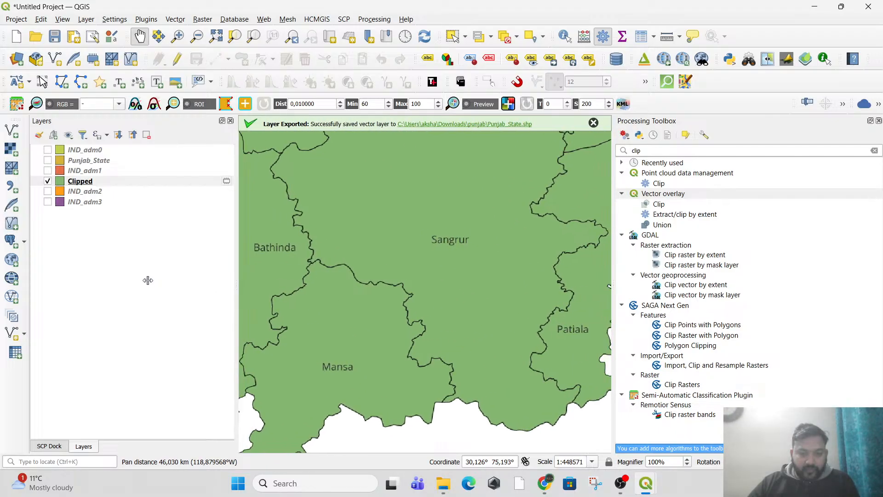
{"action": "left_click_drag", "start_coordinate": [420, 261], "coordinate": [517, 344]}
{"action": "left_click_drag", "start_coordinate": [384, 272], "coordinate": [532, 300]}
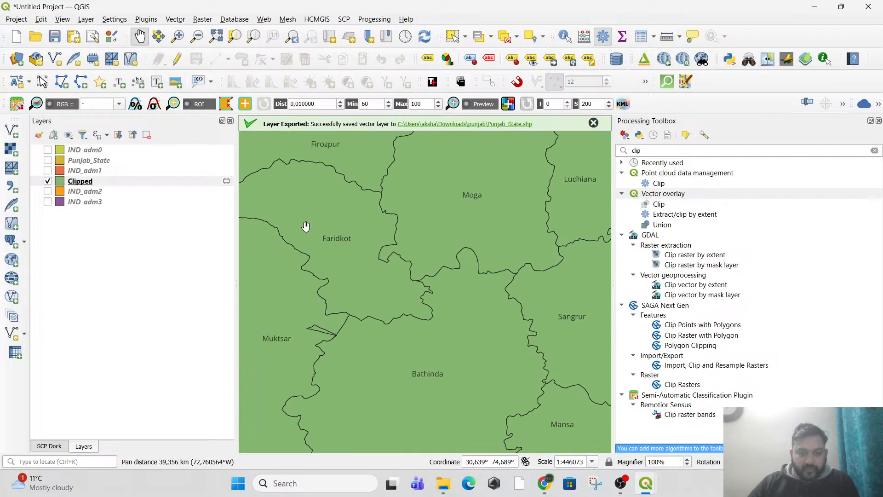
{"action": "left_click_drag", "start_coordinate": [305, 227], "coordinate": [462, 244]}
{"action": "left_click_drag", "start_coordinate": [364, 311], "coordinate": [378, 233]}
{"action": "scroll", "coordinate": [384, 276], "scroll_direction": "down", "scroll_amount": 4}
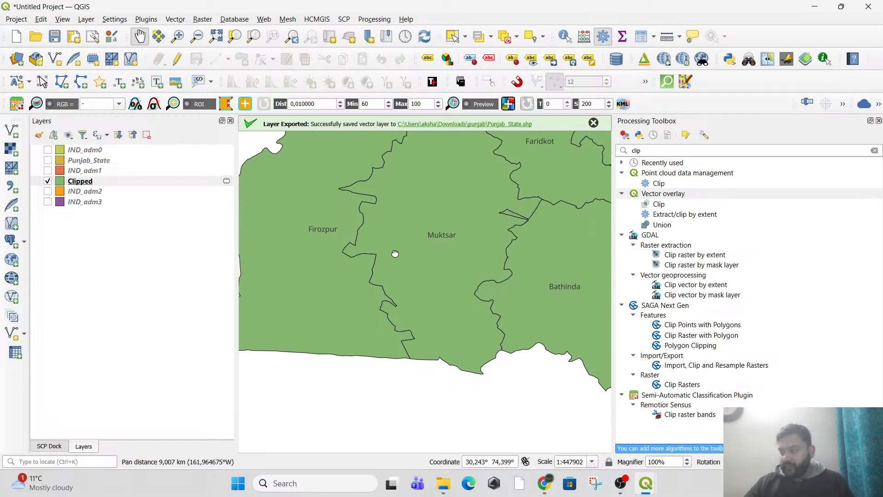
{"action": "left_click_drag", "start_coordinate": [507, 210], "coordinate": [448, 317]}
{"action": "scroll", "coordinate": [438, 272], "scroll_direction": "up", "scroll_amount": 1}
{"action": "left_click_drag", "start_coordinate": [443, 201], "coordinate": [440, 237]}
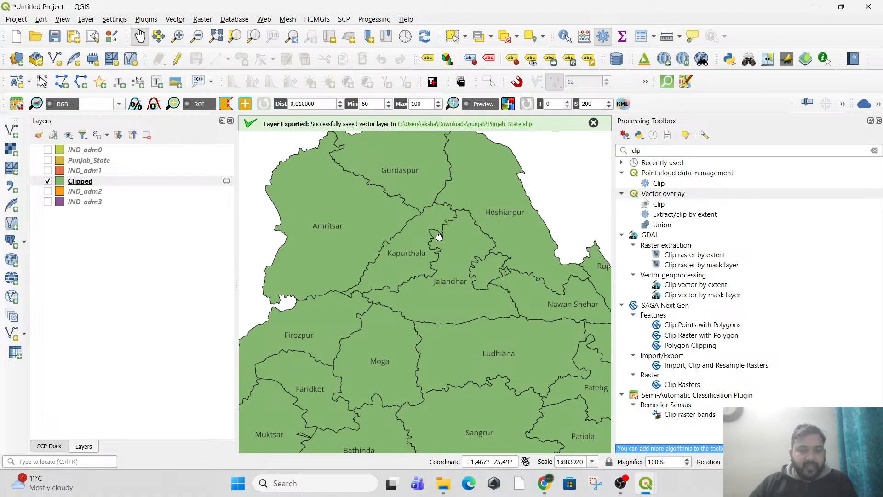
{"action": "scroll", "coordinate": [440, 236], "scroll_direction": "down", "scroll_amount": 1}
{"action": "left_click_drag", "start_coordinate": [434, 286], "coordinate": [443, 292]}
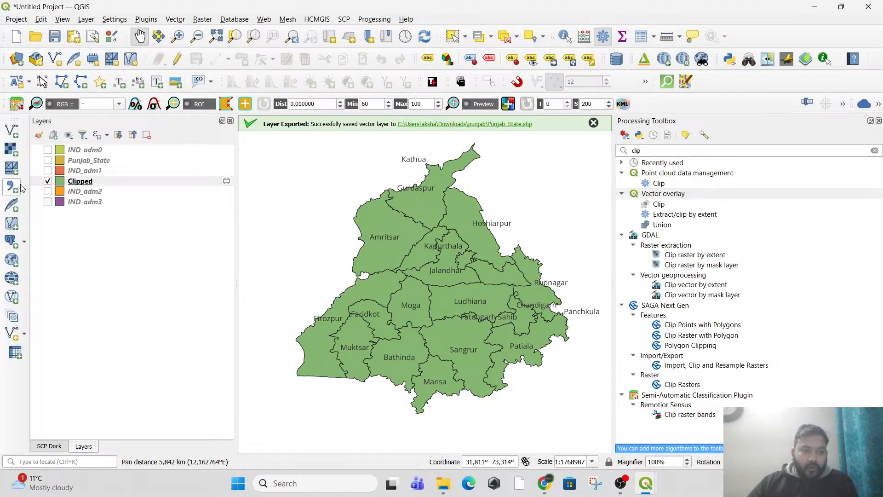
- Show IND_adm3 in place of the Clipped layer, and rename the Clipped layer to Clipped_amd2
{"action": "left_click", "coordinate": [47, 182]}
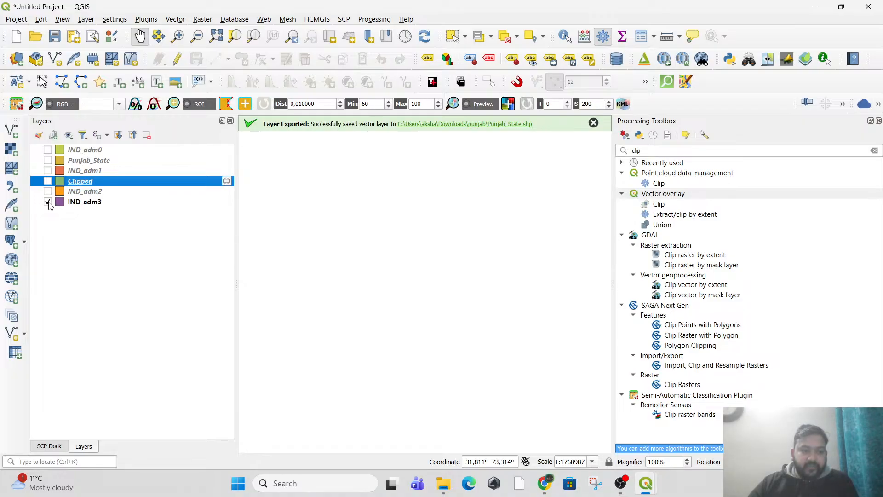
{"action": "left_click", "coordinate": [48, 202]}
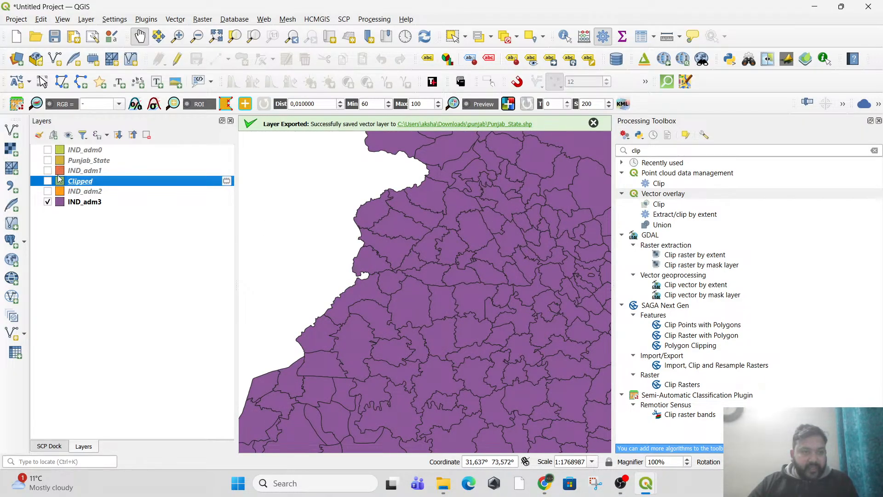
{"action": "right_click", "coordinate": [96, 183]}
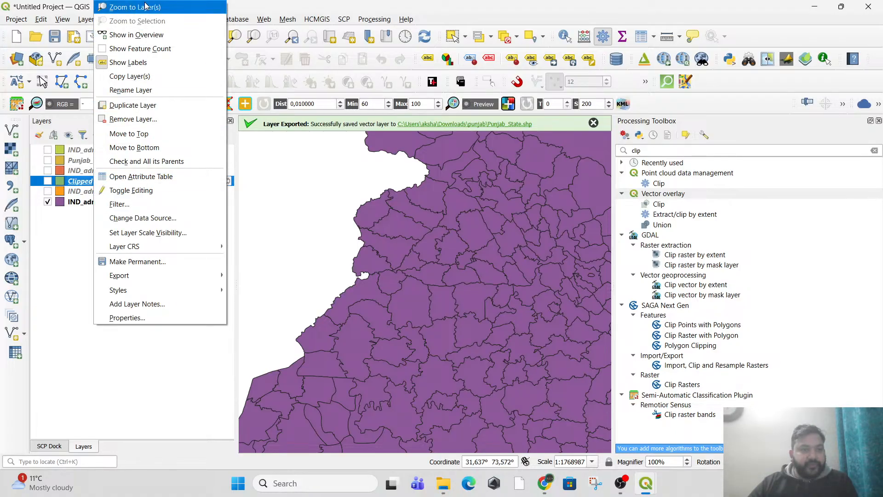
{"action": "left_click", "coordinate": [144, 91]}
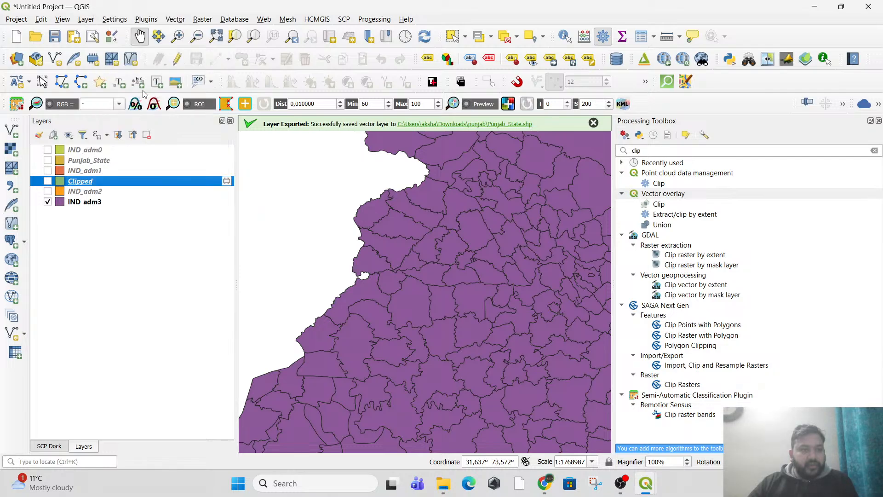
{"action": "key", "text": "End"}
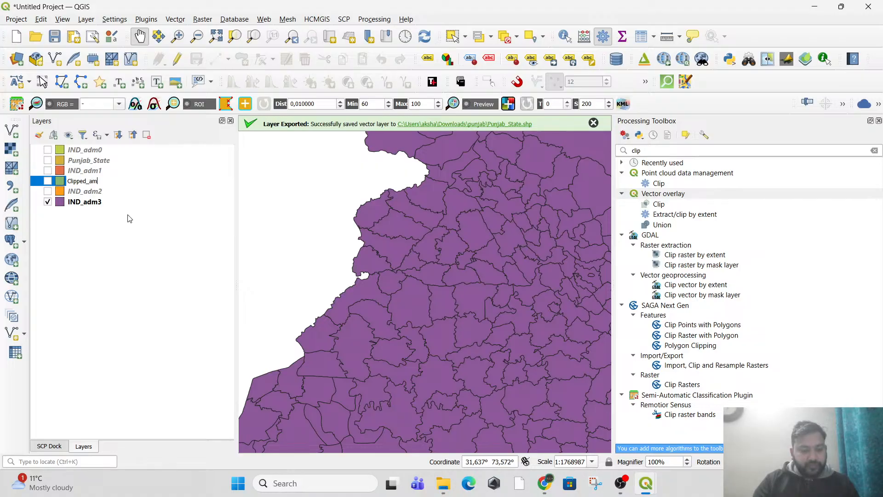
{"action": "left_click", "coordinate": [111, 281]}
{"action": "left_click", "coordinate": [103, 207]}
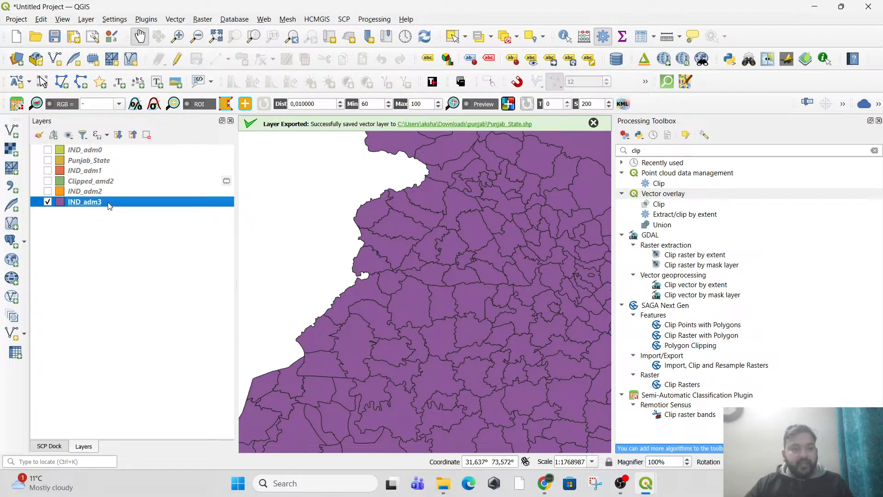
{"action": "left_click", "coordinate": [48, 160]}
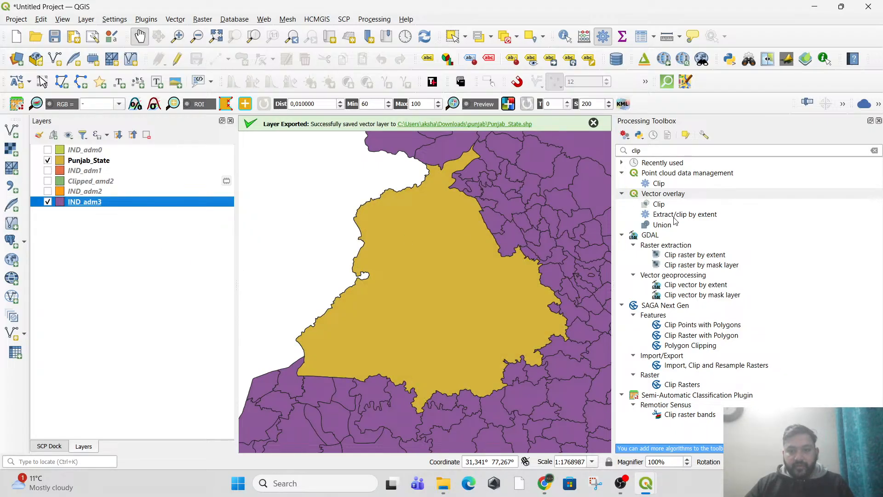
{"action": "left_click", "coordinate": [661, 206]}
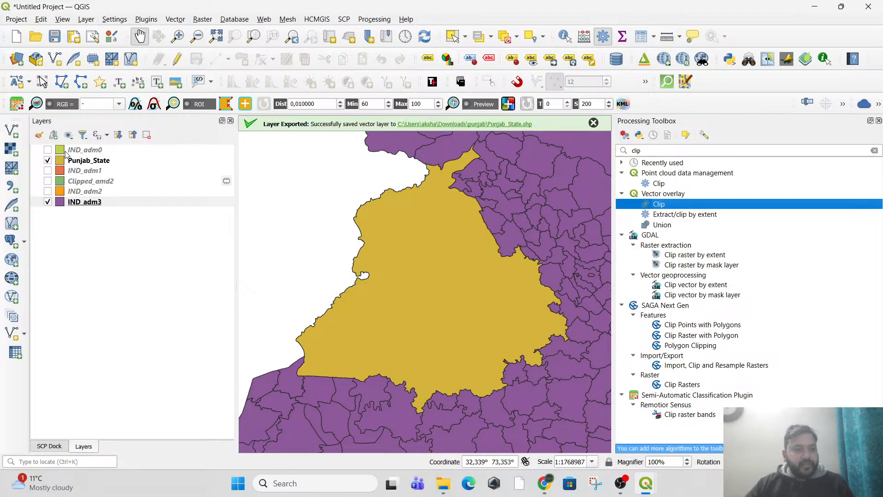
{"action": "left_click_drag", "start_coordinate": [299, 200], "coordinate": [262, 195]}
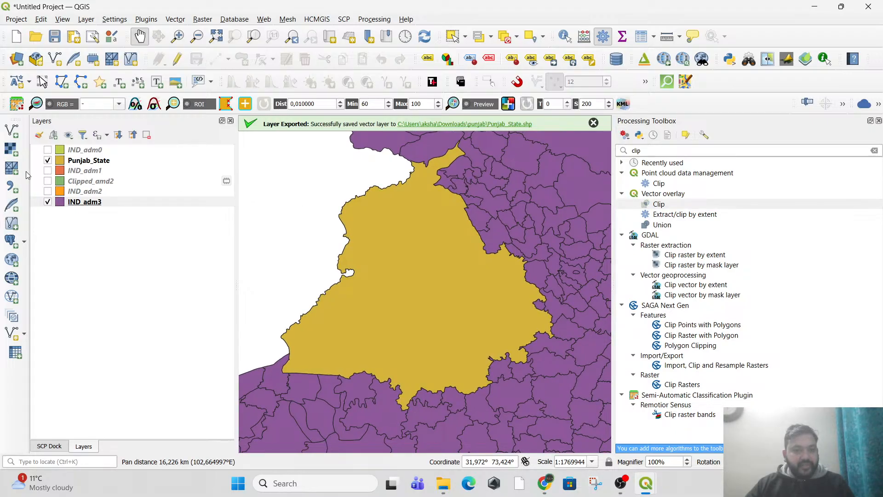
{"action": "left_click", "coordinate": [48, 161]}
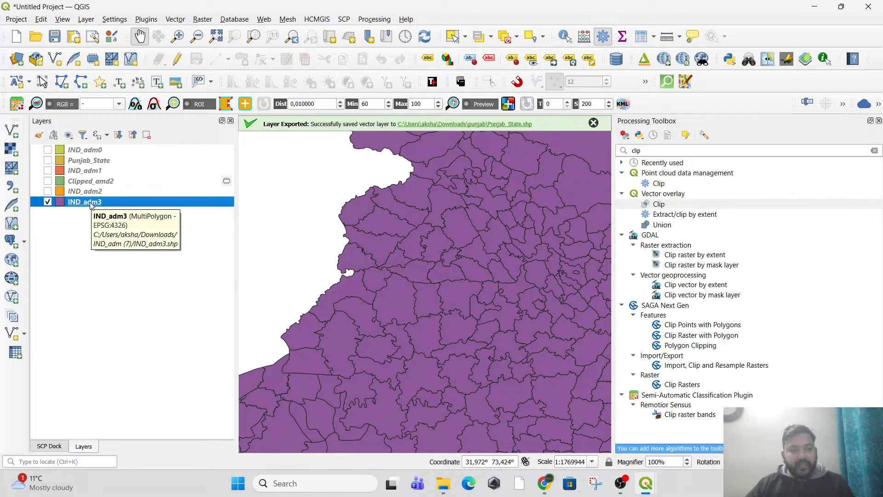
- Open the filter query for IND_adm3 and examine all values of the NAME_3 field
{"action": "right_click", "coordinate": [90, 204]}
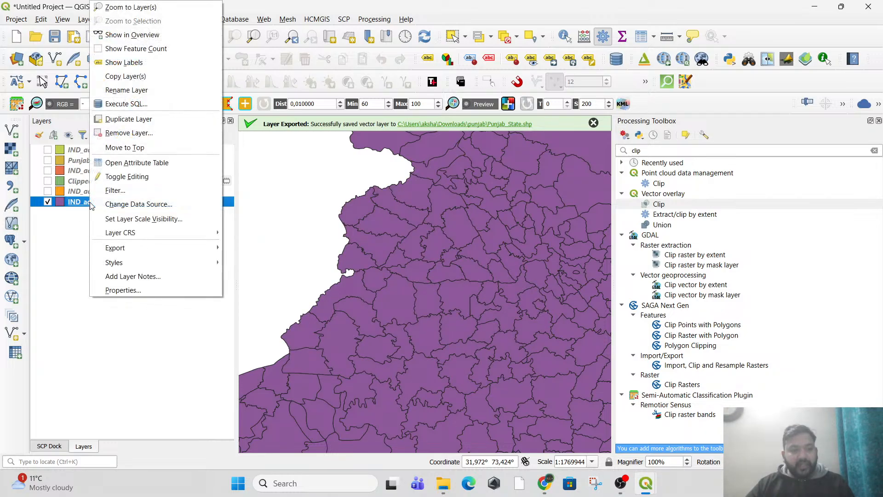
{"action": "right_click", "coordinate": [70, 209]}
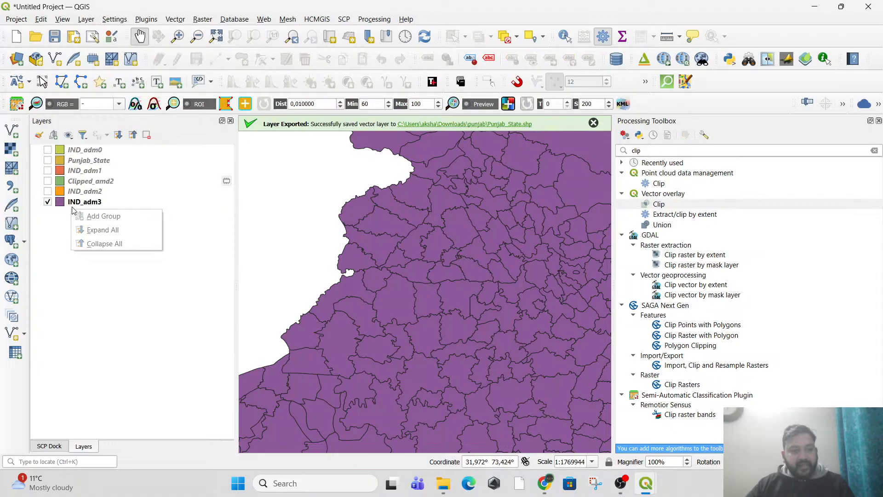
{"action": "right_click", "coordinate": [86, 200]}
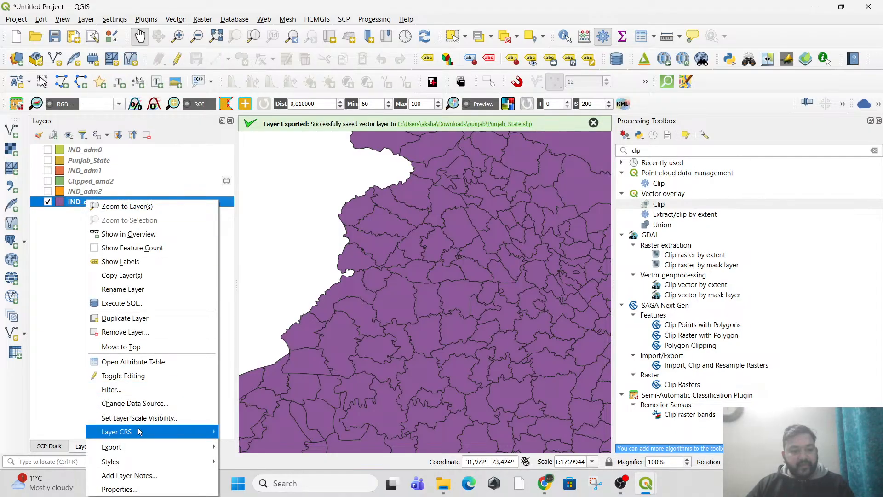
{"action": "left_click", "coordinate": [148, 390]}
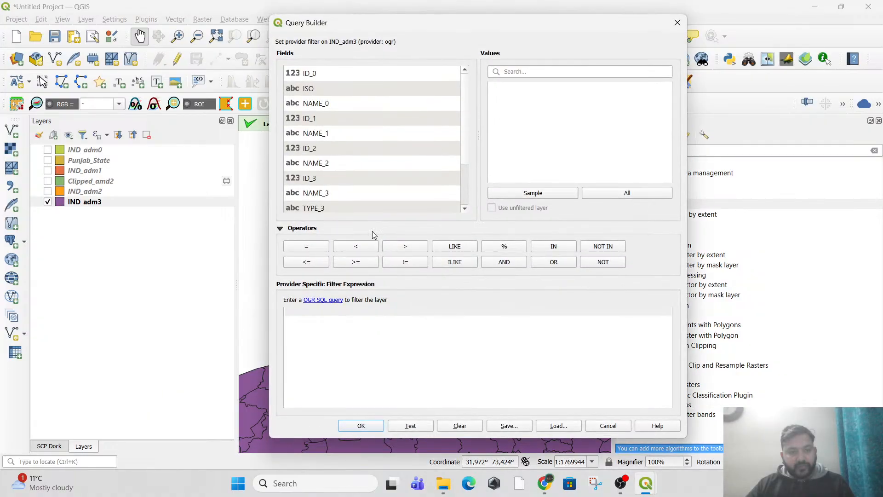
{"action": "scroll", "coordinate": [329, 213], "scroll_direction": "down", "scroll_amount": 1}
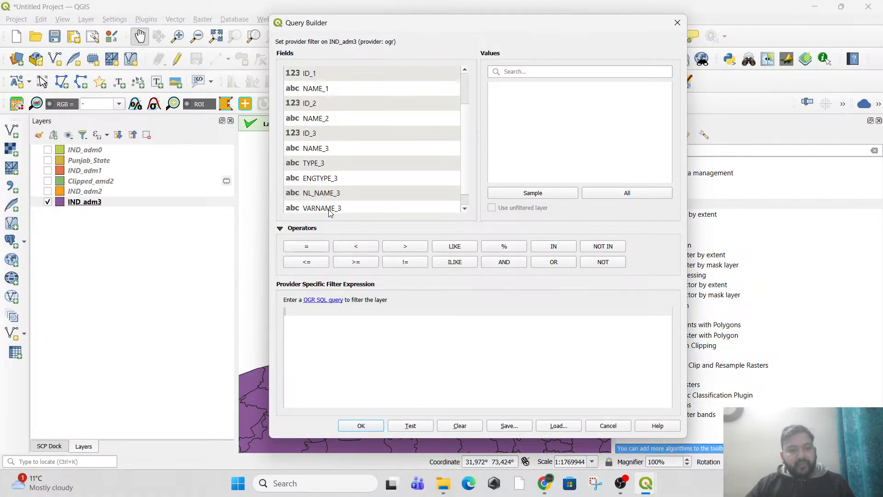
{"action": "left_click", "coordinate": [316, 149]}
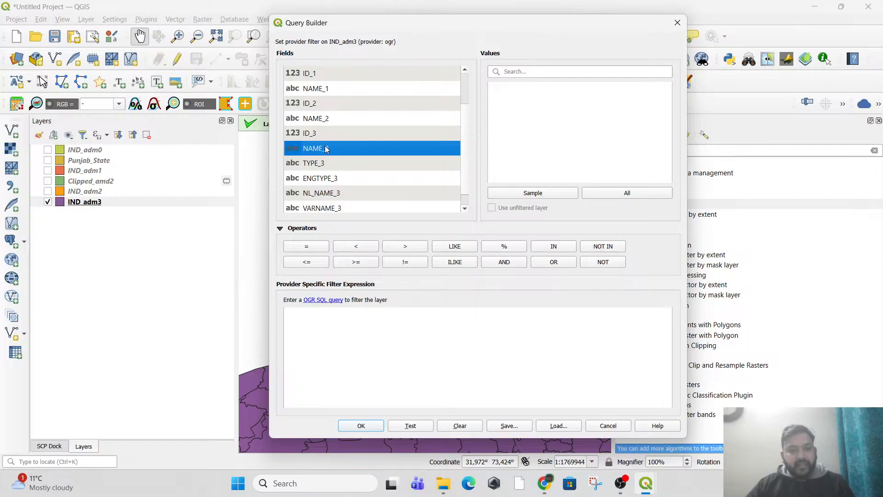
{"action": "left_click", "coordinate": [628, 194]}
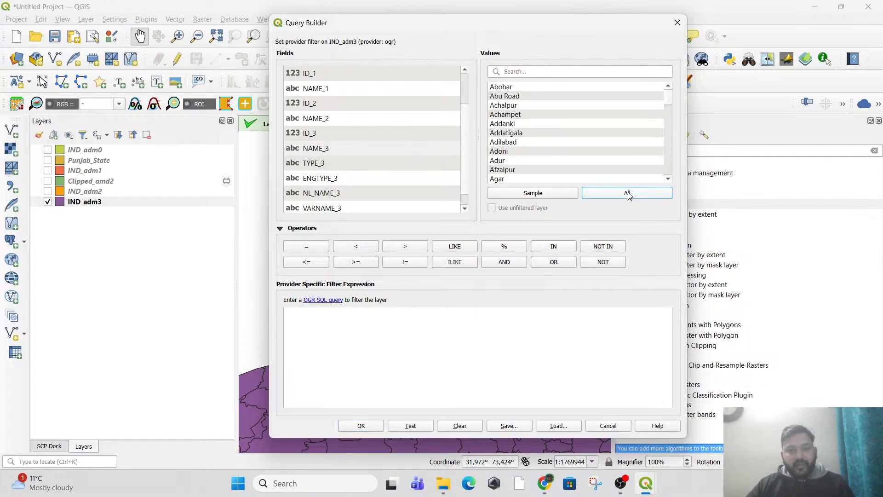
{"action": "scroll", "coordinate": [558, 128], "scroll_direction": "down", "scroll_amount": 12}
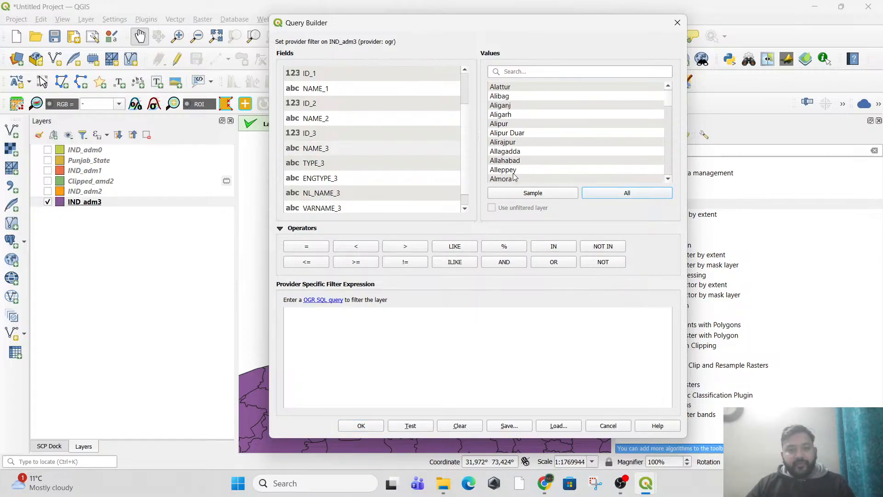
{"action": "scroll", "coordinate": [515, 179], "scroll_direction": "down", "scroll_amount": 15}
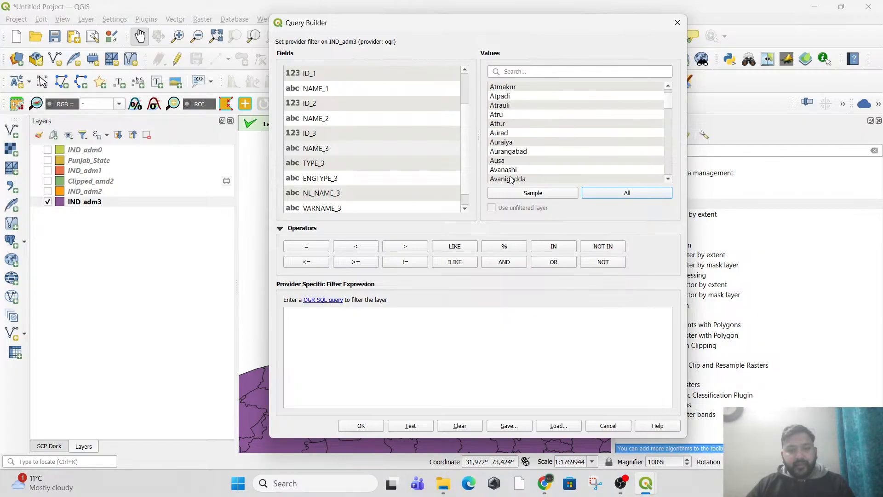
{"action": "scroll", "coordinate": [512, 180], "scroll_direction": "down", "scroll_amount": 2}
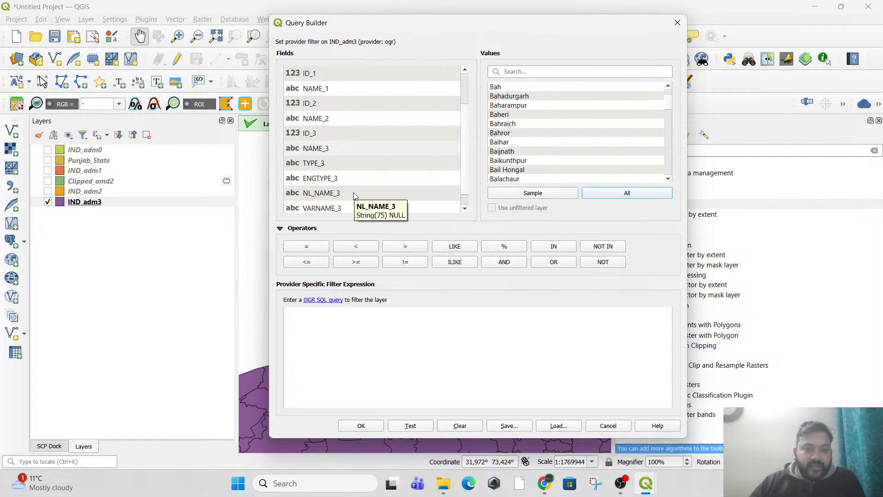
{"action": "scroll", "coordinate": [324, 167], "scroll_direction": "up", "scroll_amount": 1}
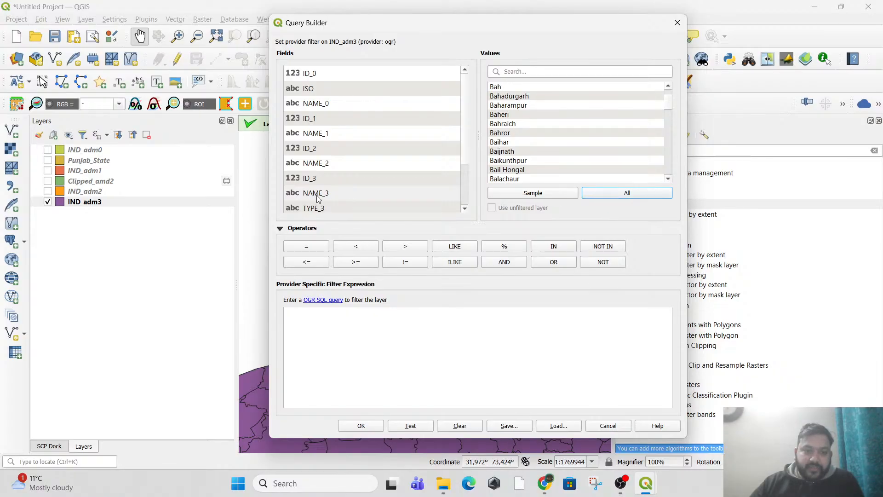
- Filter IND_adm3 with the expression "NAME_1" = 'Punjab', picking Punjab from all the NAME_1 values
{"action": "left_click", "coordinate": [339, 136]}
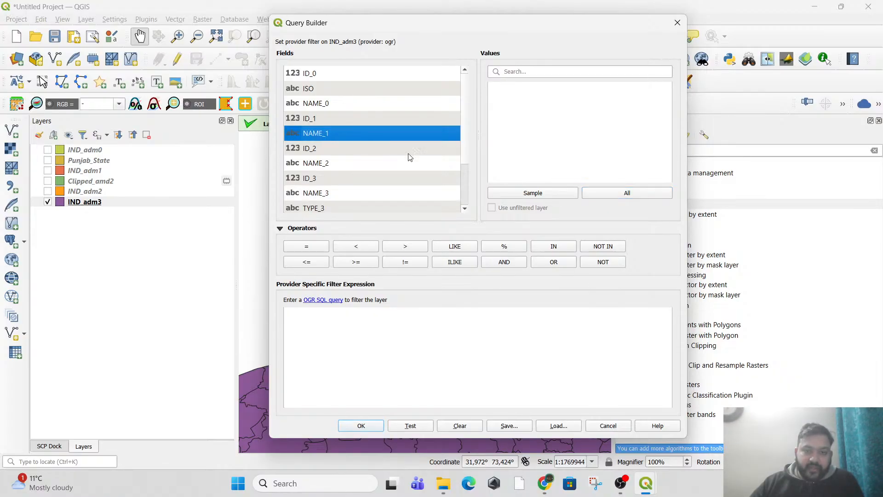
{"action": "left_click", "coordinate": [627, 193]}
{"action": "scroll", "coordinate": [575, 165], "scroll_direction": "down", "scroll_amount": 8}
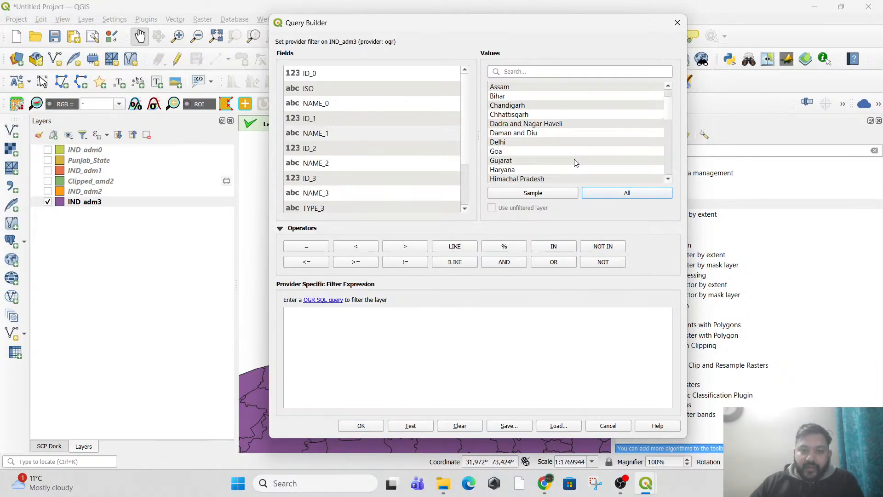
{"action": "double_click", "coordinate": [315, 133]}
{"action": "left_click_drag", "start_coordinate": [334, 323], "coordinate": [282, 311]}
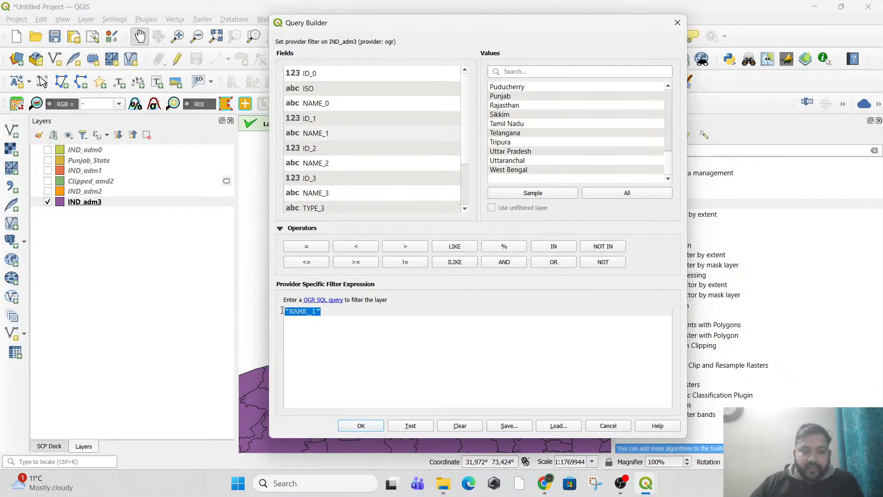
{"action": "left_click", "coordinate": [433, 364]}
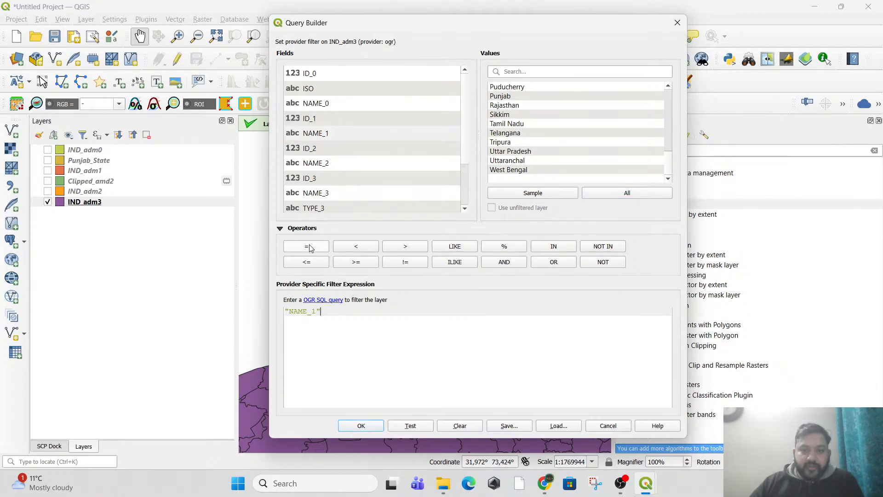
{"action": "scroll", "coordinate": [513, 160], "scroll_direction": "up", "scroll_amount": 2}
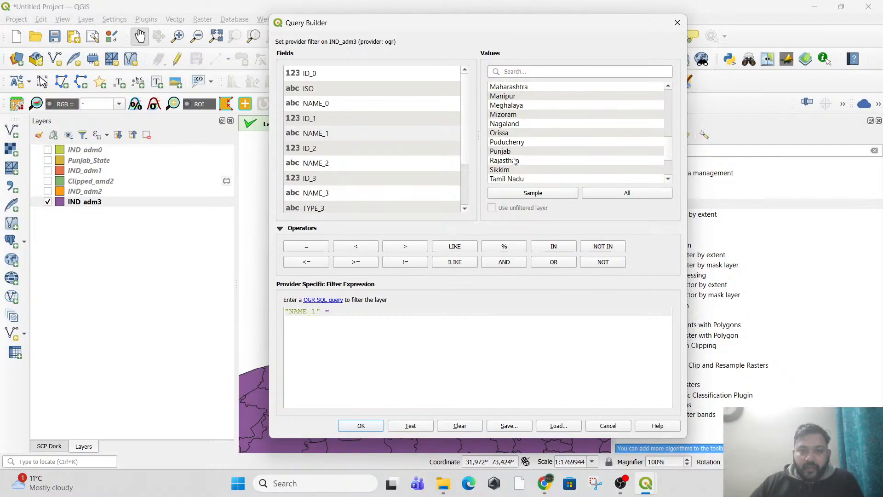
{"action": "double_click", "coordinate": [503, 154]}
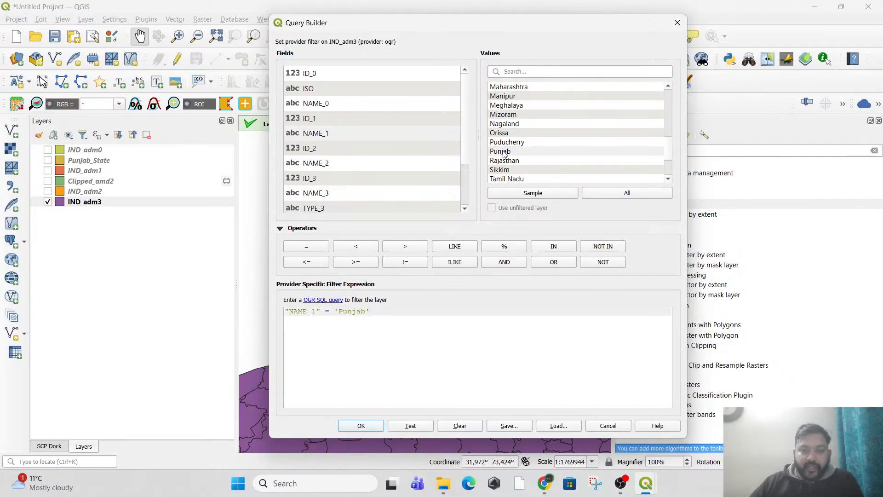
{"action": "left_click", "coordinate": [361, 426]}
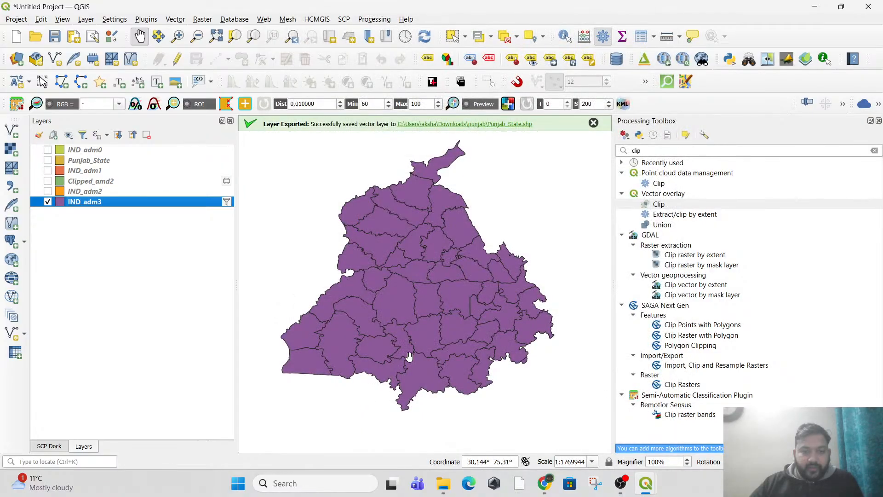
{"action": "scroll", "coordinate": [494, 339], "scroll_direction": "down", "scroll_amount": 2}
{"action": "left_click_drag", "start_coordinate": [483, 384], "coordinate": [513, 315]}
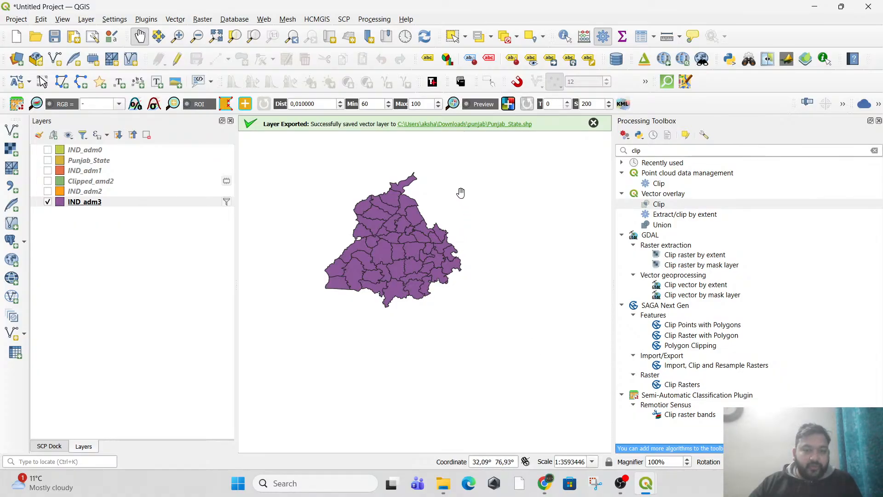
- Remove the Punjab filter expression from IND_adm3 so the whole subdistrict layer is shown
{"action": "left_click", "coordinate": [227, 202]}
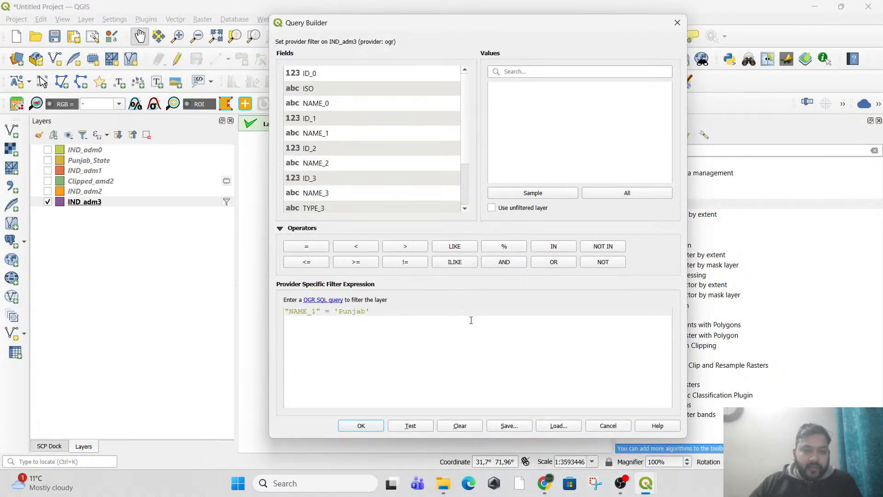
{"action": "key", "text": "ctrl+a"}
{"action": "key", "text": "Delete"}
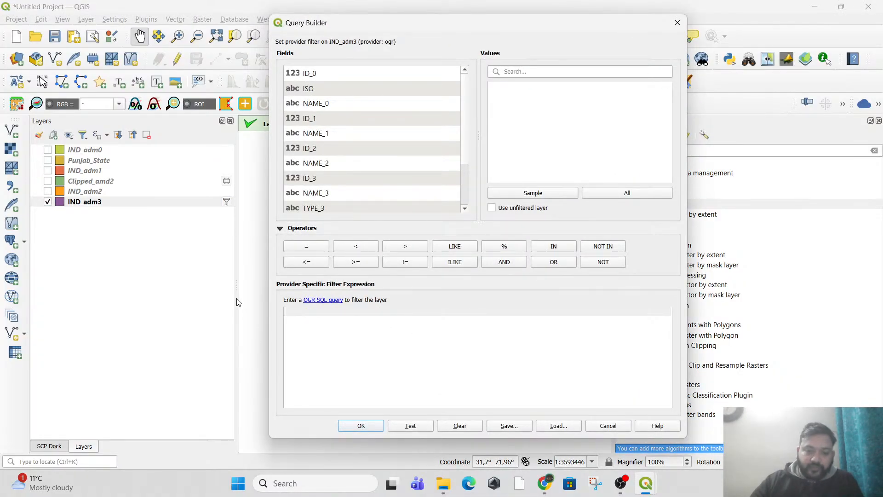
{"action": "left_click", "coordinate": [351, 428]}
{"action": "scroll", "coordinate": [445, 345], "scroll_direction": "down", "scroll_amount": 1}
{"action": "left_click_drag", "start_coordinate": [446, 357], "coordinate": [393, 195]}
{"action": "left_click_drag", "start_coordinate": [403, 289], "coordinate": [375, 204]}
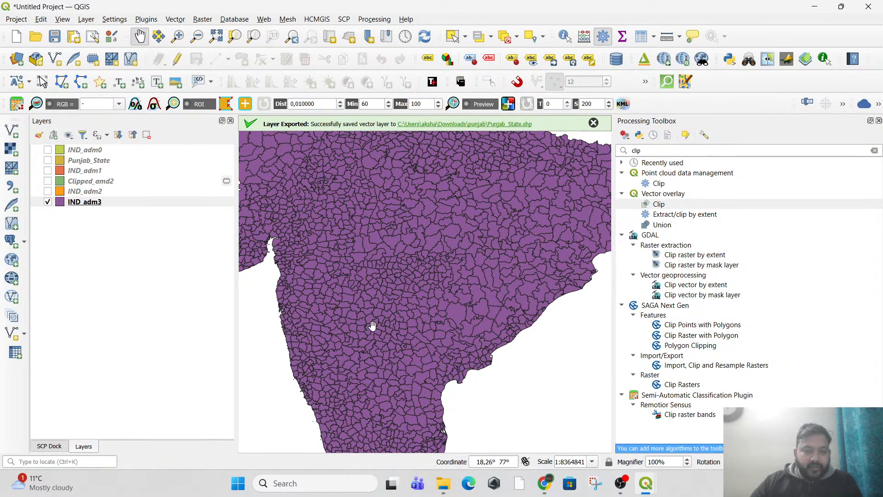
{"action": "left_click_drag", "start_coordinate": [364, 291], "coordinate": [396, 298]}
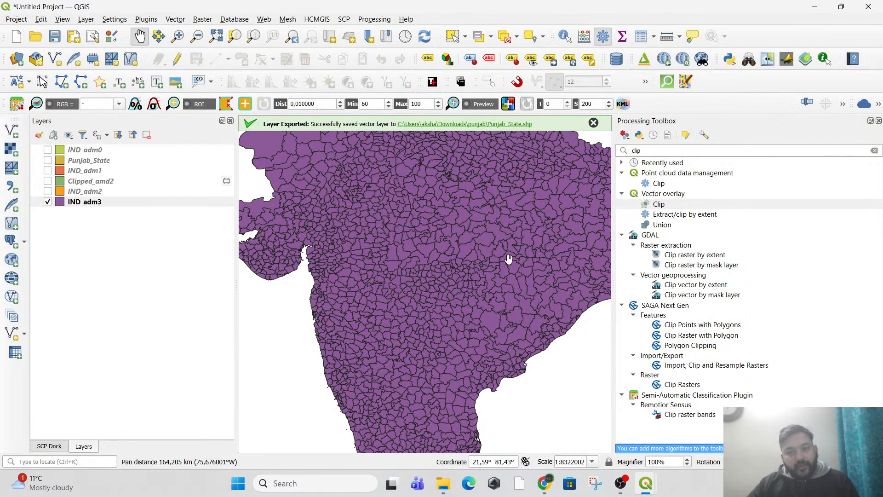
- Search the Processing Toolbox for "select by attr" and open the Select by attribute tool for IND_adm3
{"action": "left_click", "coordinate": [656, 150]}
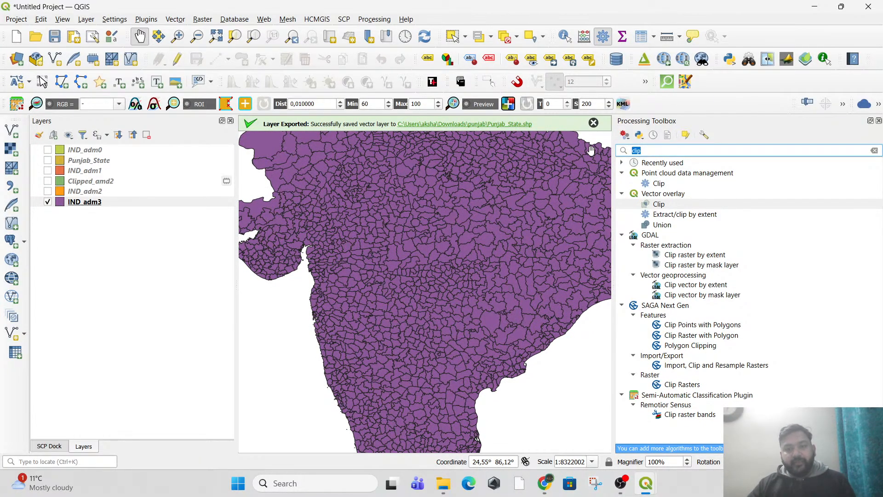
{"action": "type", "text": "se"}
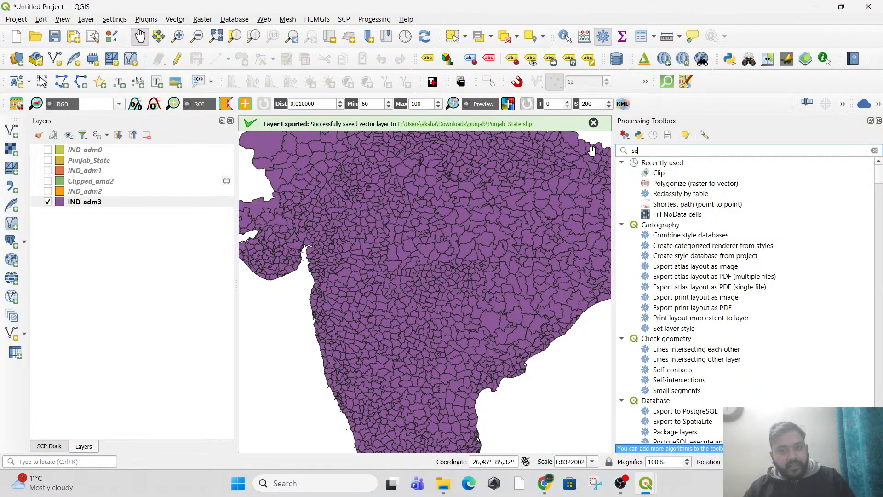
{"action": "type", "text": "lect by a"}
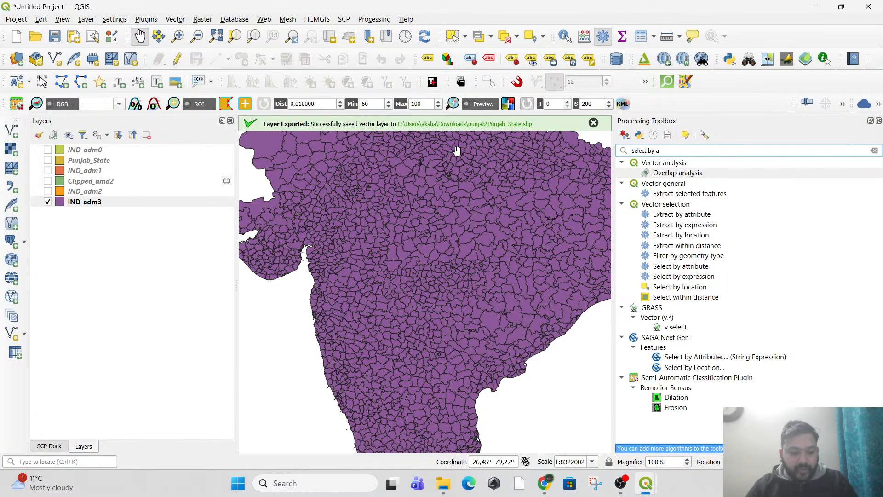
{"action": "type", "text": "ttr"}
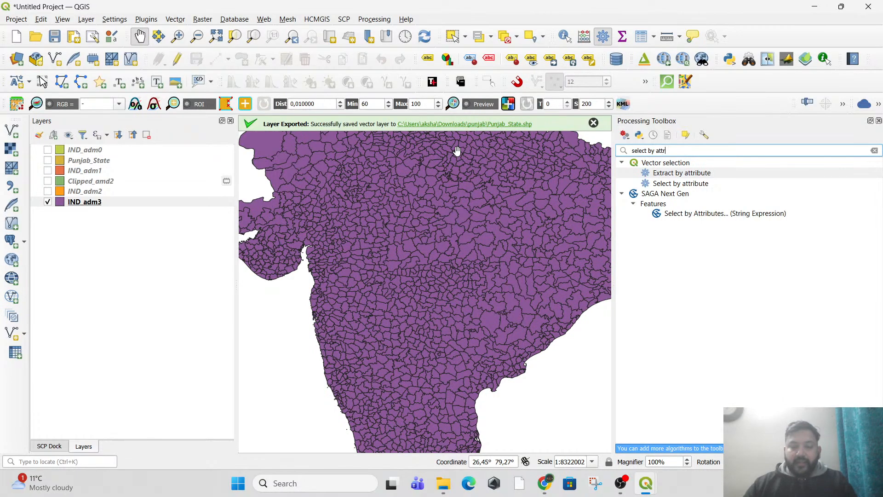
{"action": "left_click", "coordinate": [689, 187]}
{"action": "left_click", "coordinate": [691, 175]}
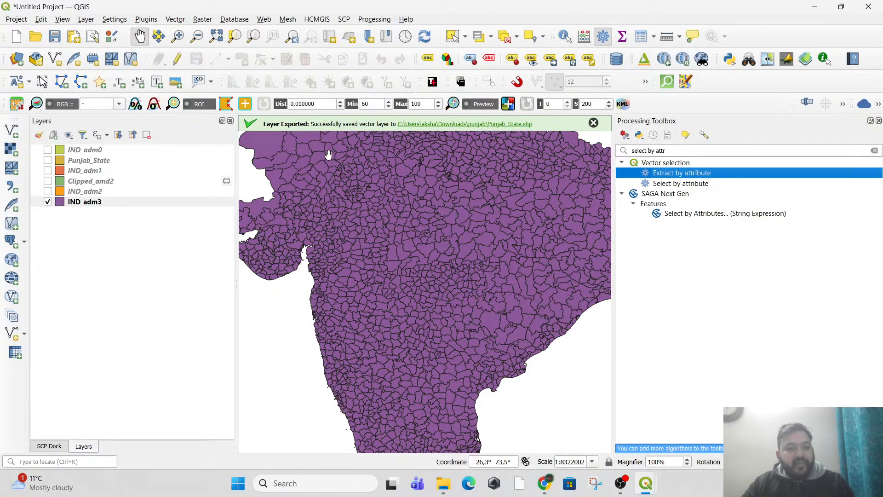
{"action": "left_click", "coordinate": [685, 185]}
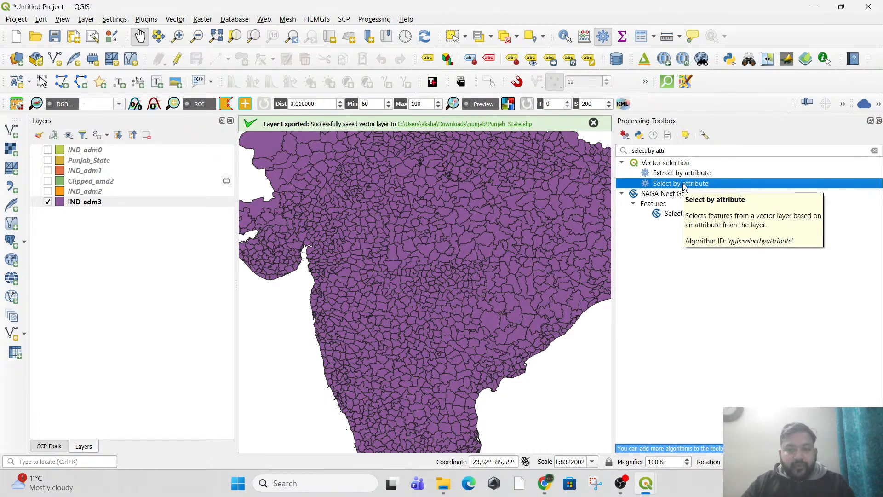
{"action": "double_click", "coordinate": [685, 185]}
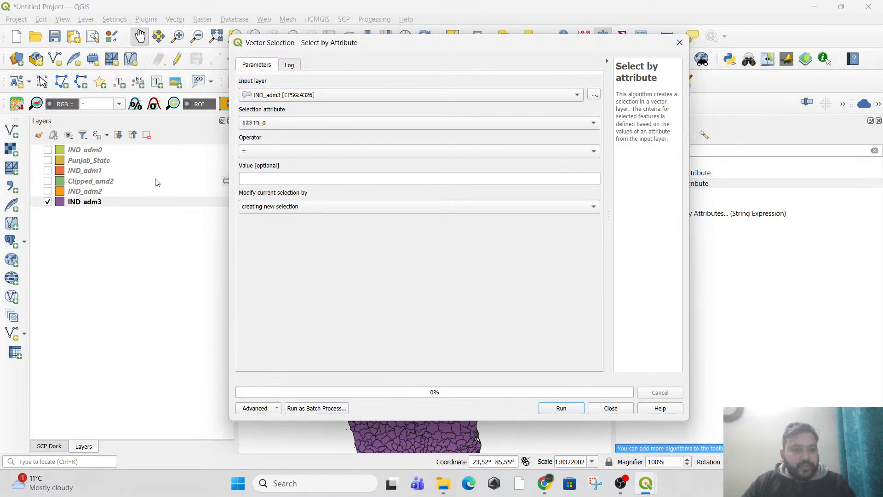
- Set the selection attribute to NAME_1 and make the comparison value ready for entry
{"action": "left_click", "coordinate": [269, 129]}
{"action": "left_click", "coordinate": [279, 170]}
{"action": "left_click", "coordinate": [274, 178]}
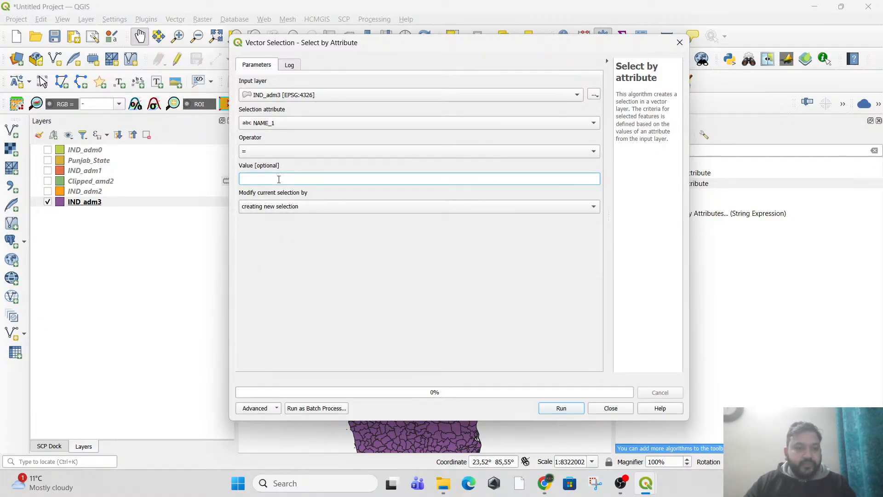
- Check in IND_adm3's attribute table how Punjab is written in the NAME_1 column, keeping the selection dialog open
{"action": "left_click_drag", "start_coordinate": [453, 53], "coordinate": [589, 74]}
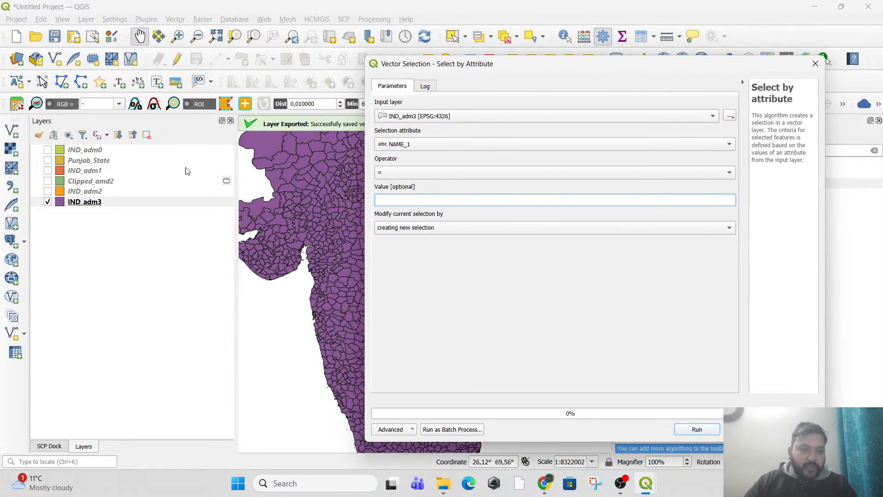
{"action": "right_click", "coordinate": [82, 203]}
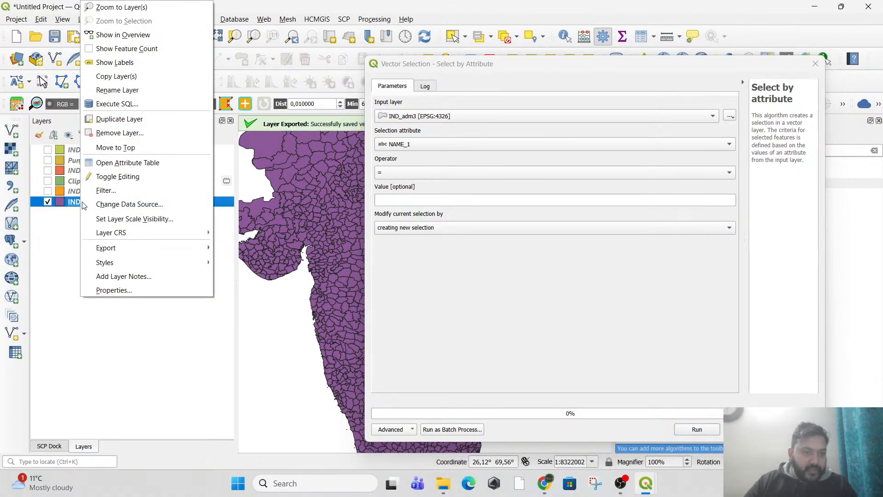
{"action": "left_click", "coordinate": [138, 163]}
{"action": "scroll", "coordinate": [484, 268], "scroll_direction": "down", "scroll_amount": 13}
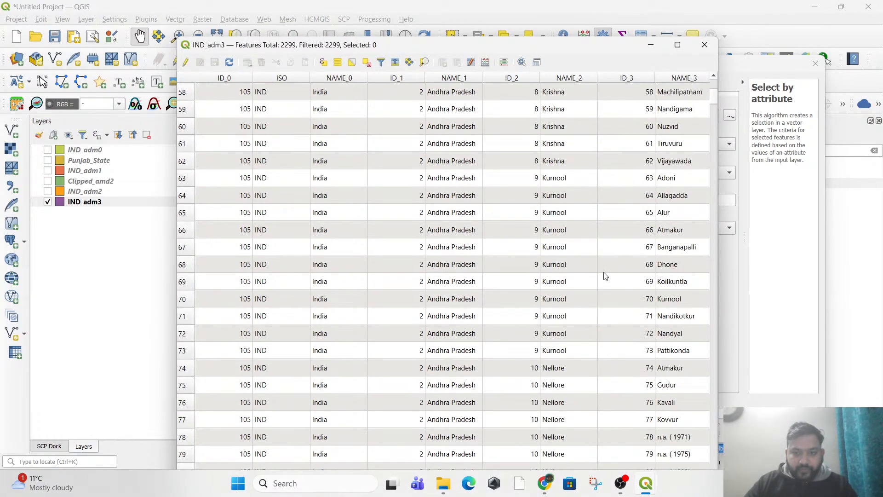
{"action": "left_click_drag", "start_coordinate": [715, 97], "coordinate": [704, 348]}
{"action": "left_click", "coordinate": [428, 339]}
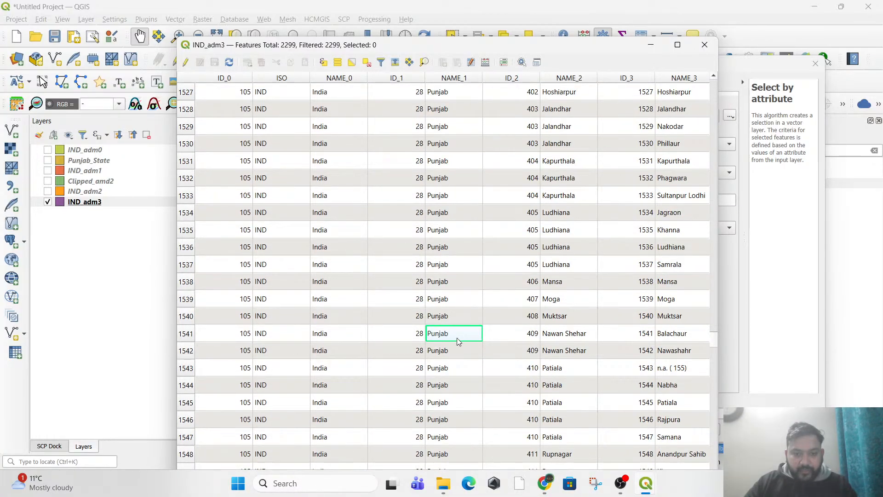
{"action": "left_click", "coordinate": [705, 45]}
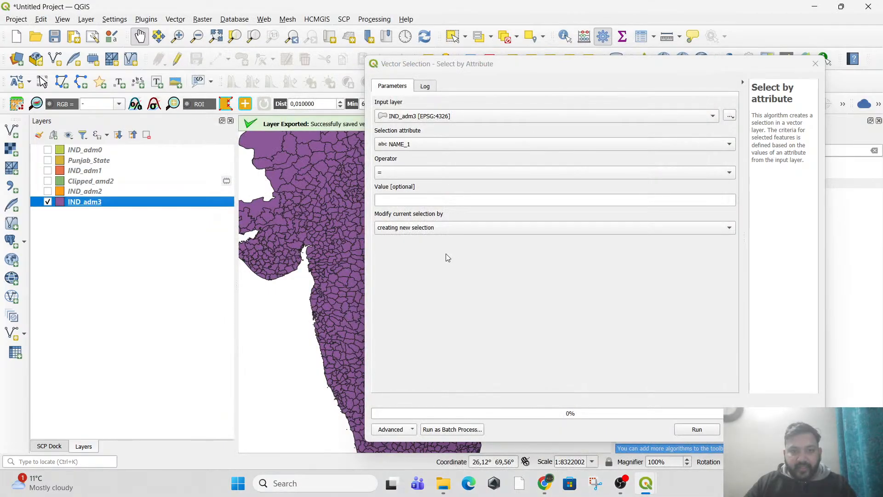
- Select the IND_adm3 features whose NAME_1 equals Punjab and close the selection dialog
{"action": "left_click", "coordinate": [402, 201]}
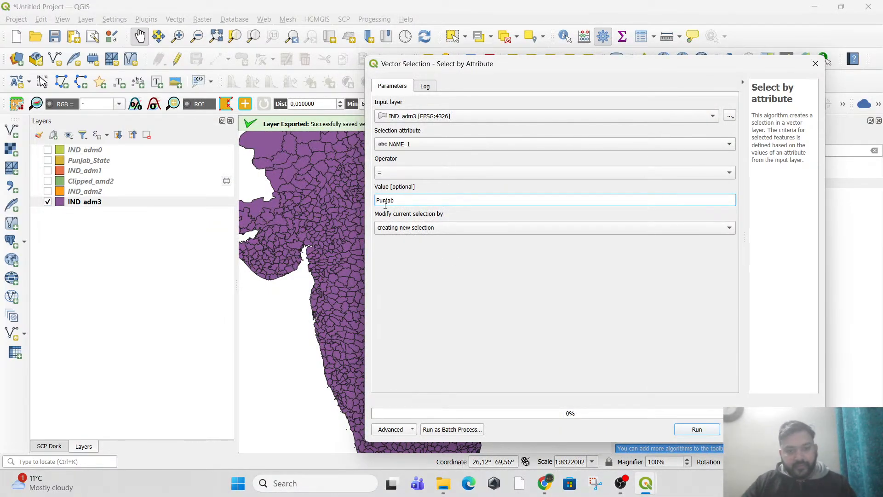
{"action": "left_click", "coordinate": [697, 429]}
{"action": "left_click", "coordinate": [746, 429]}
{"action": "left_click_drag", "start_coordinate": [357, 246], "coordinate": [377, 364]}
{"action": "scroll", "coordinate": [399, 298], "scroll_direction": "up", "scroll_amount": 1}
{"action": "left_click_drag", "start_coordinate": [395, 228], "coordinate": [429, 316]}
{"action": "scroll", "coordinate": [394, 331], "scroll_direction": "up", "scroll_amount": 2}
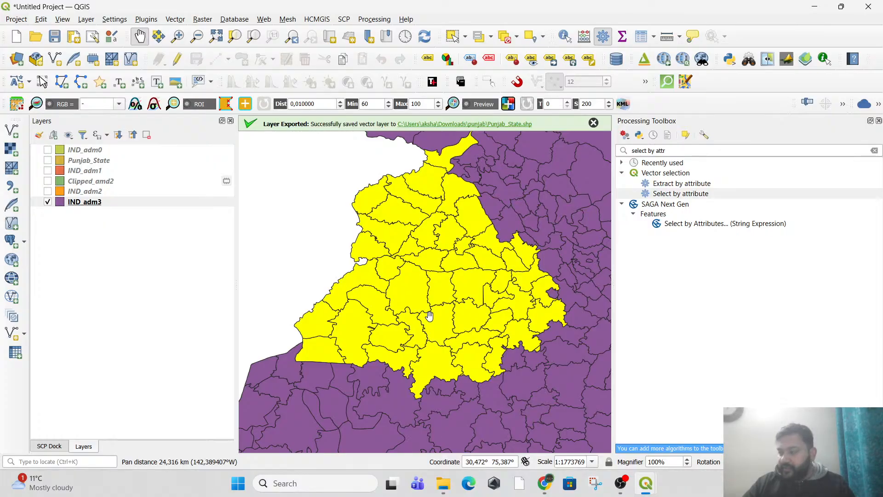
- Export only the selected IND_adm3 features as an ESRI Shapefile named clipped_amd3 and add it to the map
{"action": "right_click", "coordinate": [102, 204]}
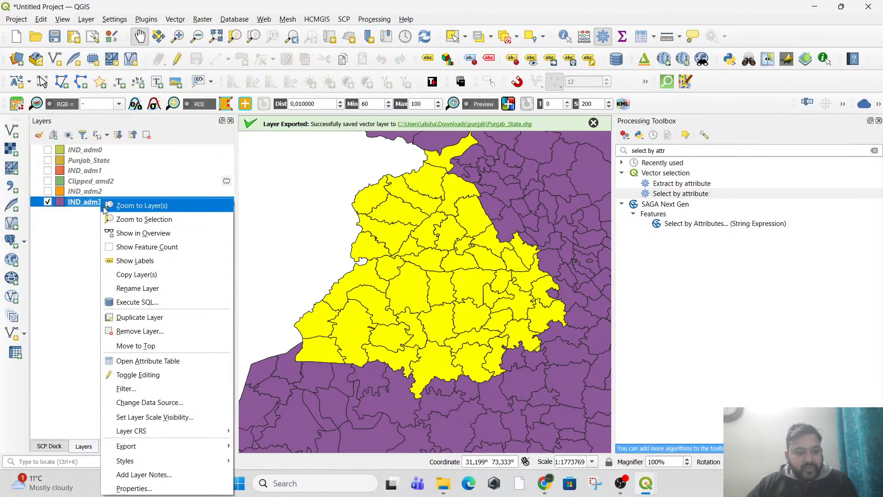
{"action": "mouse_move", "coordinate": [209, 449]}
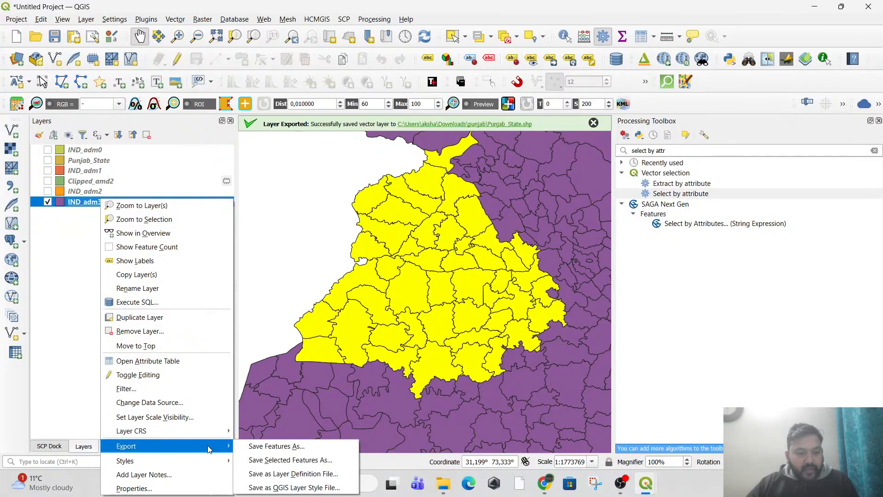
{"action": "left_click", "coordinate": [253, 461]}
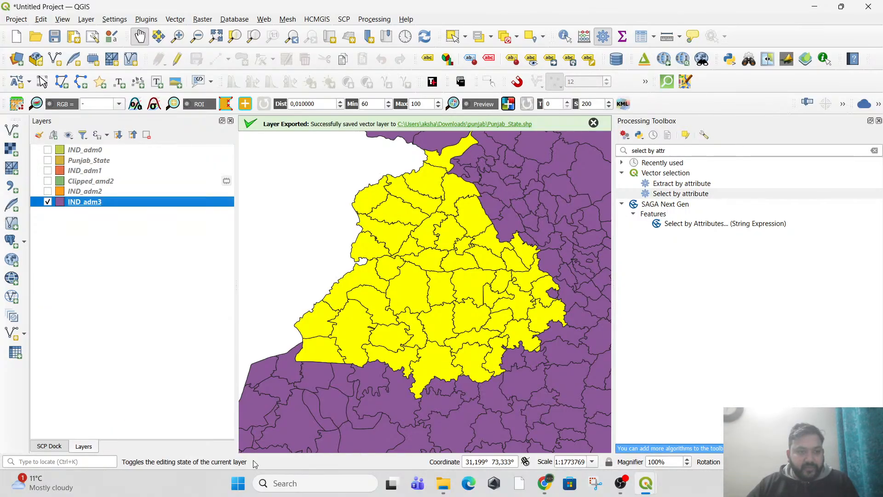
{"action": "type", "text": "clipped_amd3"}
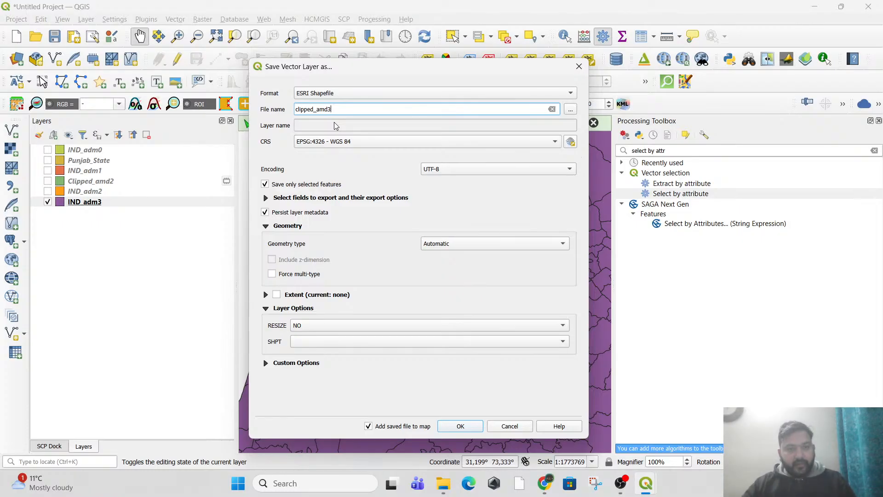
{"action": "left_click", "coordinate": [475, 427]}
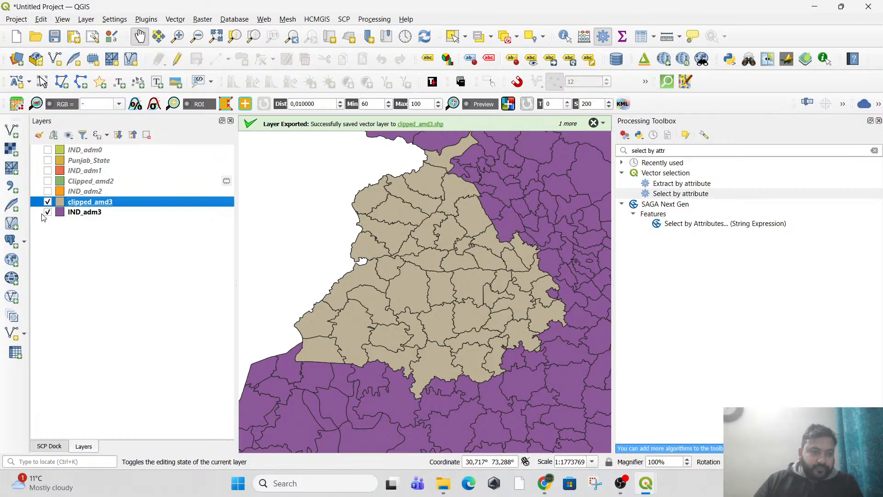
- Hide IND_adm3 and arrange Punjab_State, Clipped_amd2 and clipped_amd3 above all the IND_adm layers
{"action": "left_click", "coordinate": [47, 212]}
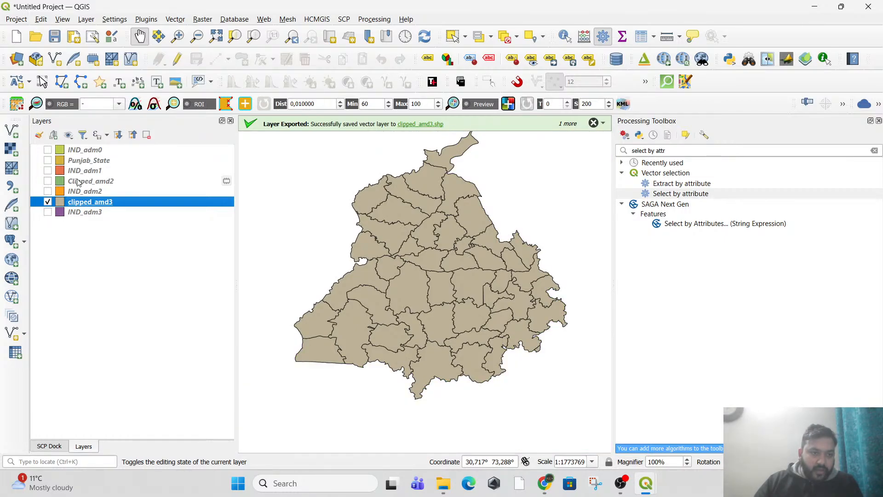
{"action": "left_click_drag", "start_coordinate": [80, 187], "coordinate": [110, 150]}
{"action": "left_click_drag", "start_coordinate": [92, 207], "coordinate": [62, 166]}
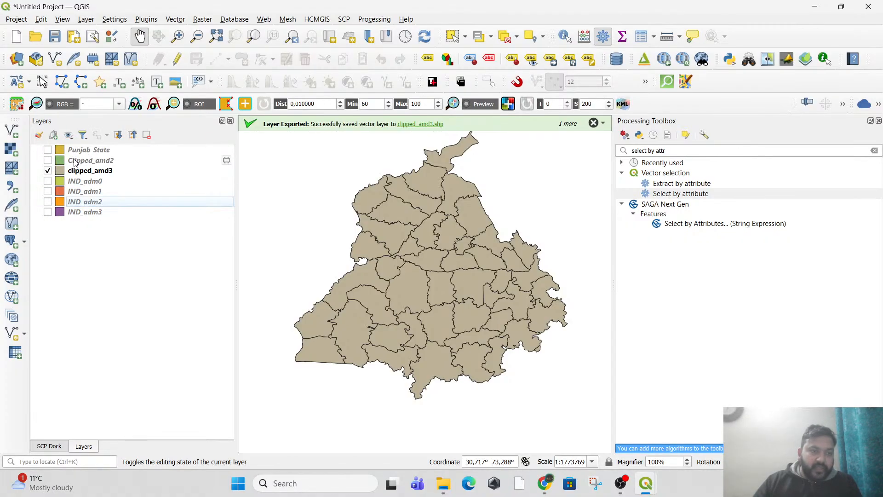
- Compare the state, district and subdistrict boundaries by showing Punjab_State and Clipped_amd2, and hide both again one by one
{"action": "left_click", "coordinate": [47, 150]}
{"action": "left_click", "coordinate": [48, 160]}
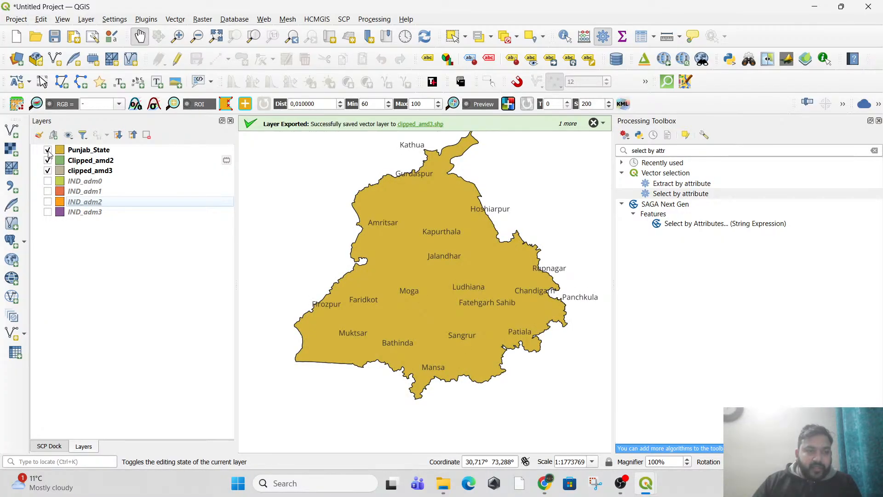
{"action": "left_click", "coordinate": [47, 150]}
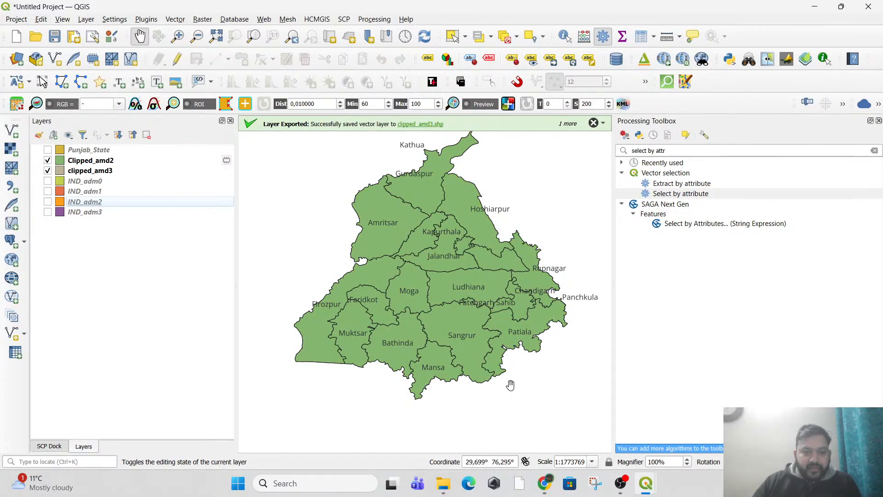
{"action": "left_click", "coordinate": [49, 161]}
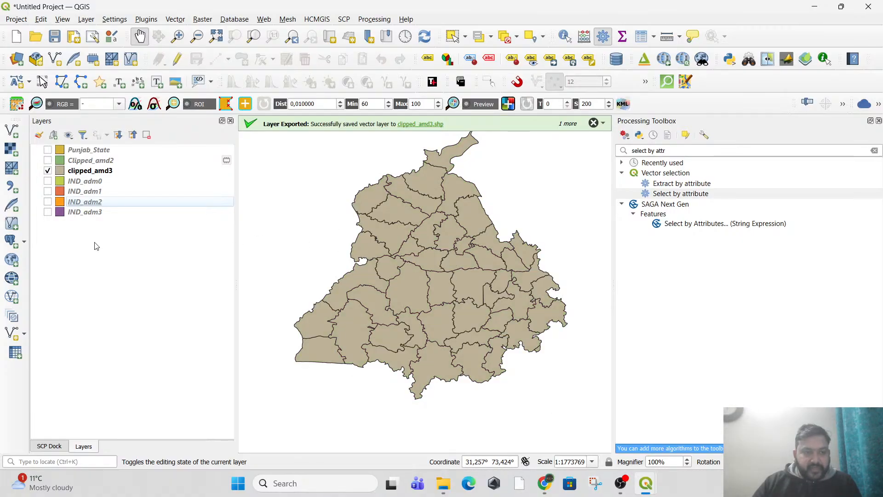
- Label the clipped_amd3 layer with Single Labels using the NAME_3 field
{"action": "right_click", "coordinate": [71, 173]}
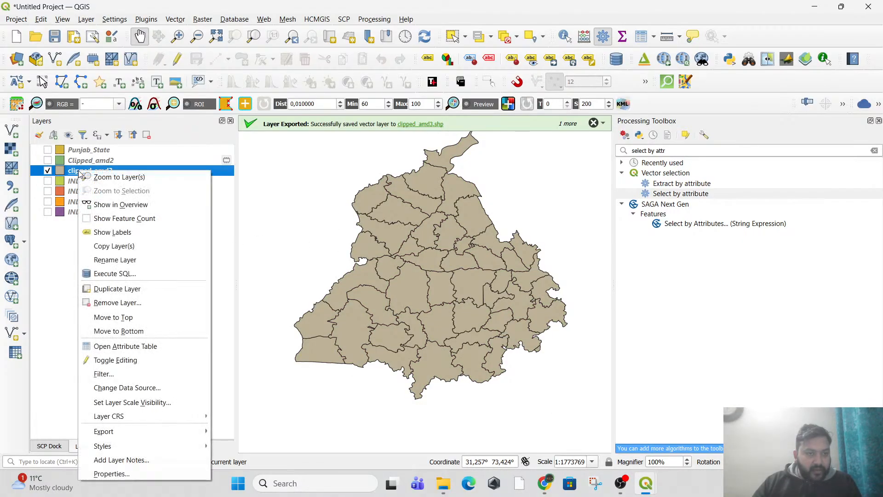
{"action": "left_click", "coordinate": [194, 475]}
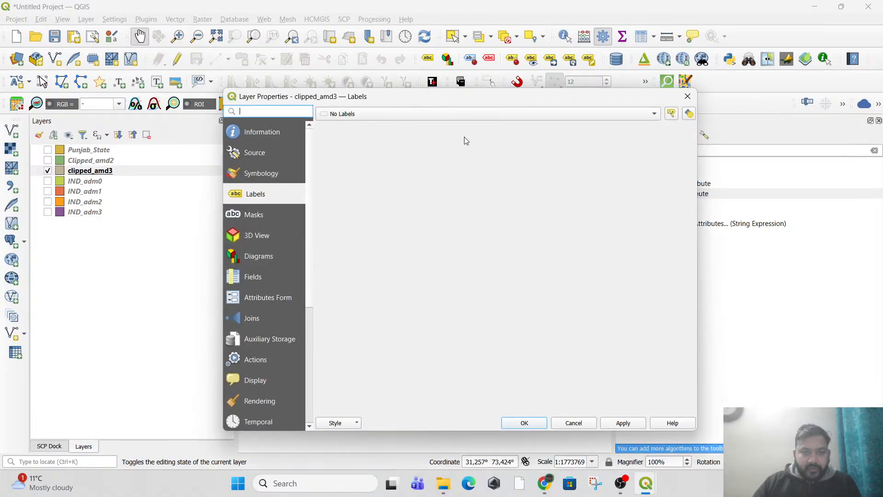
{"action": "left_click", "coordinate": [350, 114]}
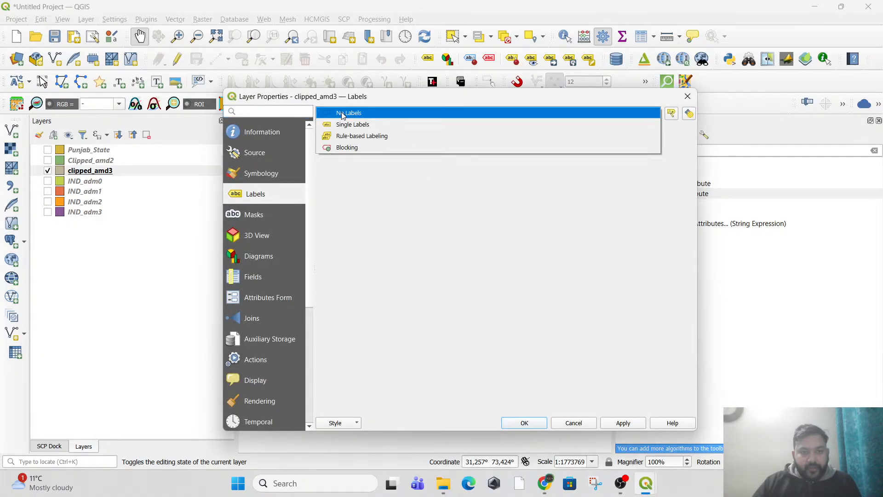
{"action": "left_click", "coordinate": [384, 125]}
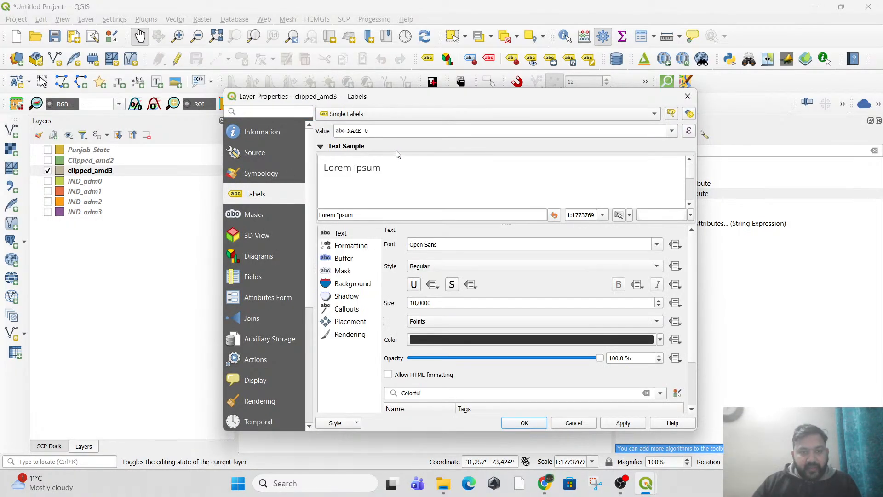
{"action": "left_click", "coordinate": [671, 132]}
{"action": "left_click", "coordinate": [427, 253]}
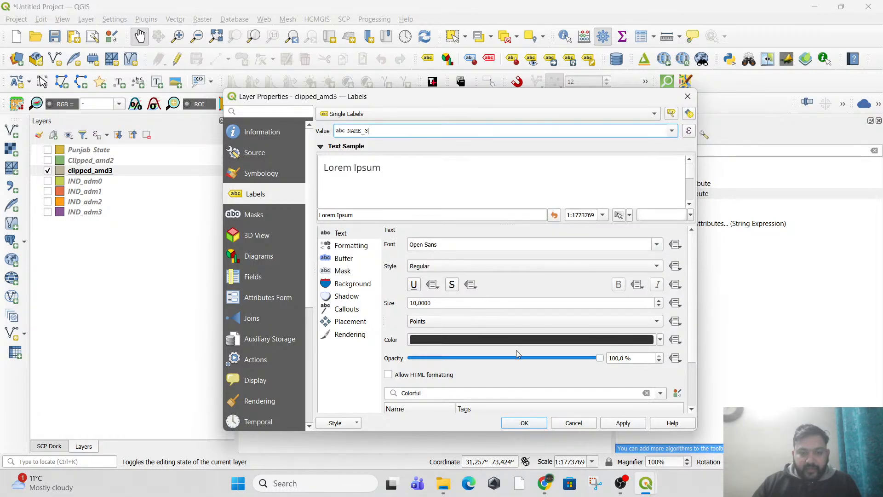
{"action": "left_click", "coordinate": [622, 423]}
{"action": "left_click", "coordinate": [521, 420]}
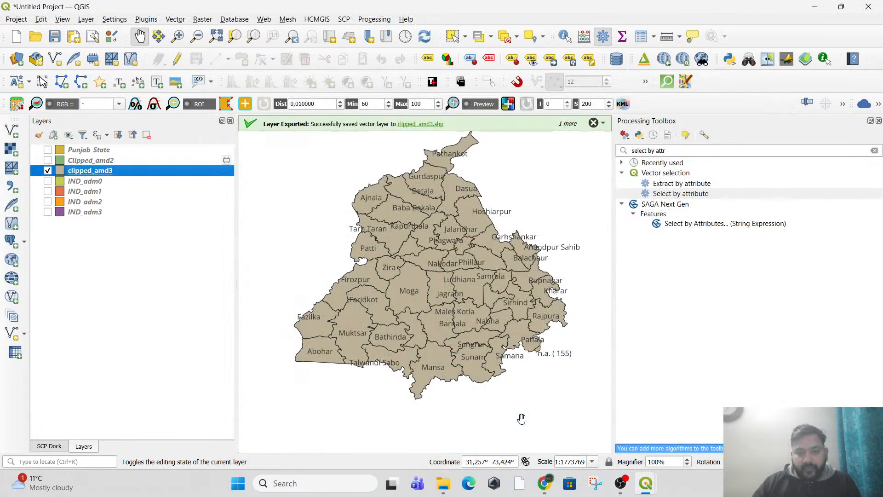
- Examine the subdistrict names and boundaries across the labelled clipped_amd3 map of Punjab
{"action": "scroll", "coordinate": [407, 224], "scroll_direction": "up", "scroll_amount": 2}
{"action": "left_click_drag", "start_coordinate": [591, 333], "coordinate": [371, 282]}
{"action": "left_click_drag", "start_coordinate": [531, 382], "coordinate": [434, 276]}
{"action": "left_click_drag", "start_coordinate": [441, 337], "coordinate": [441, 205]}
{"action": "left_click_drag", "start_coordinate": [472, 312], "coordinate": [473, 235]}
{"action": "left_click_drag", "start_coordinate": [372, 273], "coordinate": [483, 197]}
{"action": "left_click_drag", "start_coordinate": [402, 273], "coordinate": [452, 272]}
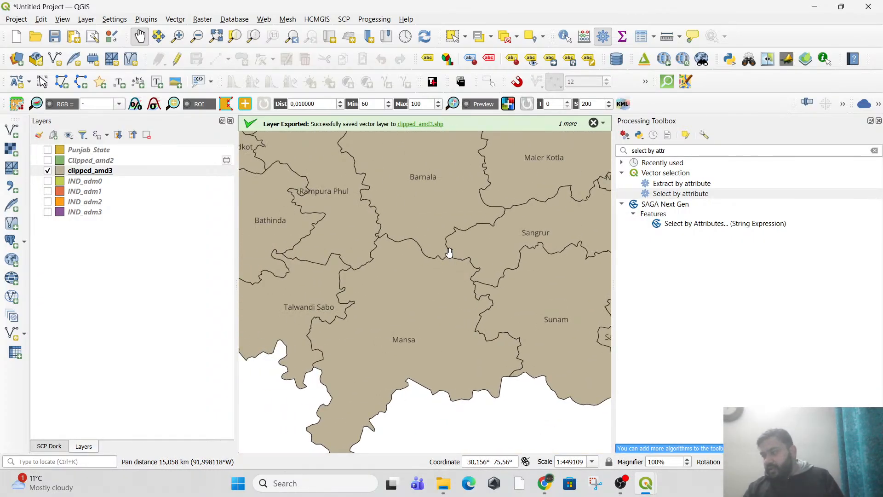
{"action": "scroll", "coordinate": [445, 237], "scroll_direction": "down", "scroll_amount": 1}
{"action": "left_click_drag", "start_coordinate": [399, 182], "coordinate": [459, 313]}
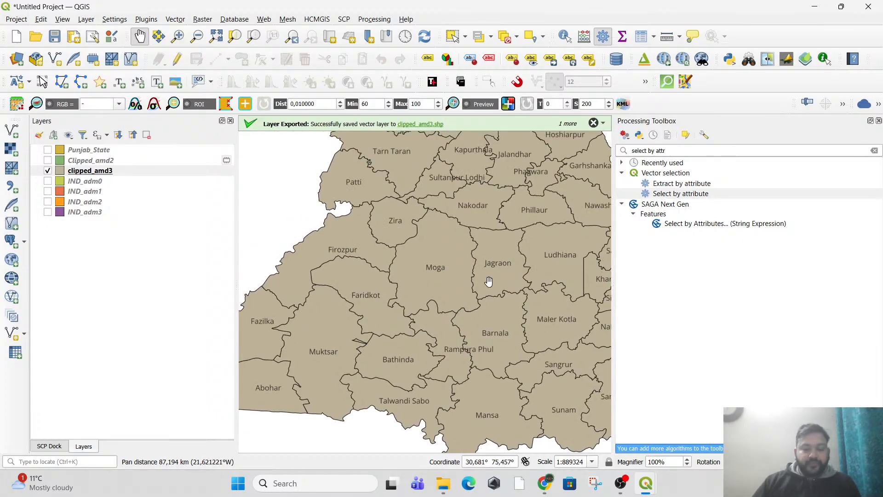
{"action": "scroll", "coordinate": [489, 281], "scroll_direction": "down", "scroll_amount": 1}
{"action": "left_click_drag", "start_coordinate": [508, 284], "coordinate": [440, 303]}
{"action": "scroll", "coordinate": [440, 303], "scroll_direction": "up", "scroll_amount": 1}
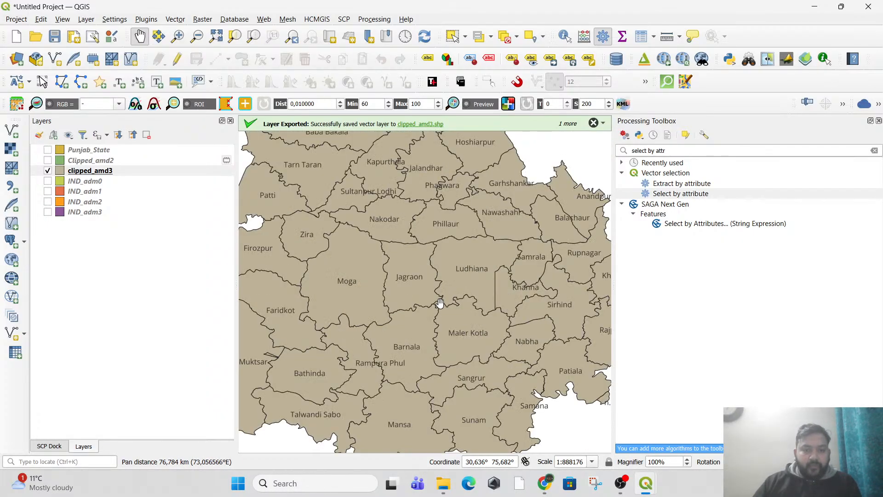
{"action": "left_click_drag", "start_coordinate": [396, 209], "coordinate": [442, 286]}
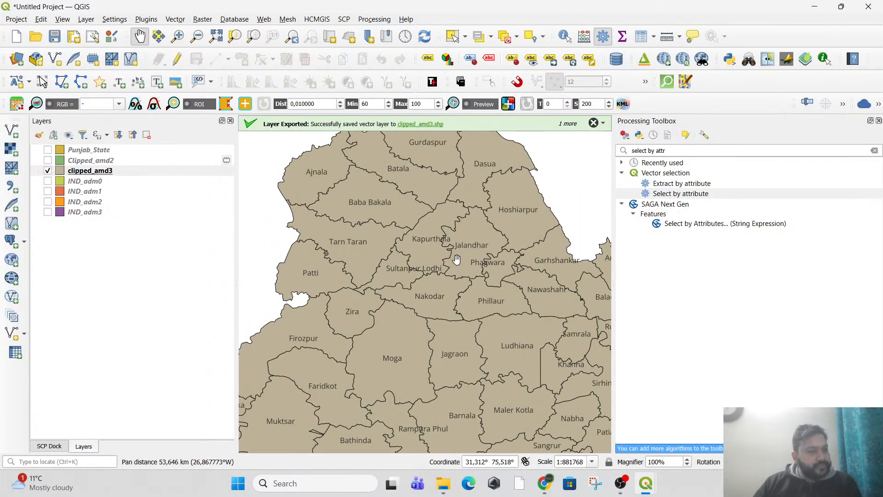
- Hide the clipped_amd3 subdistrict layer and show the labelled Clipped_amd2 district layer across the whole of Punjab
{"action": "scroll", "coordinate": [456, 259], "scroll_direction": "down", "scroll_amount": 1}
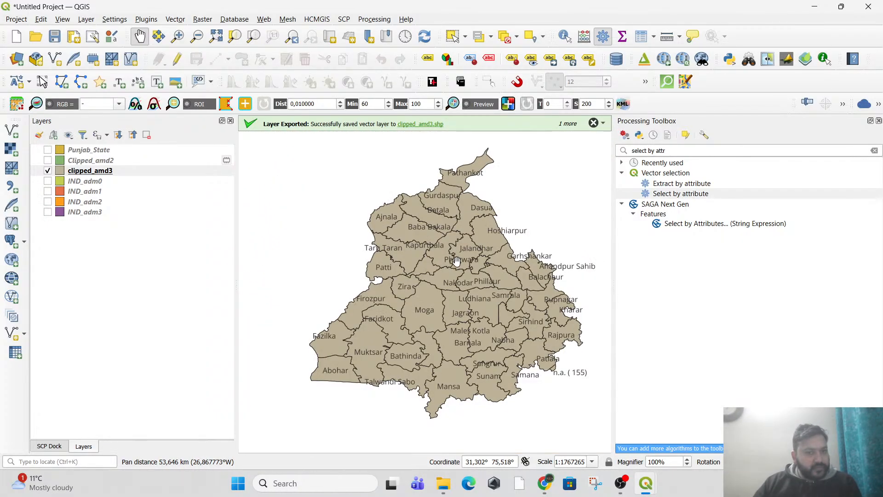
{"action": "left_click", "coordinate": [47, 171]}
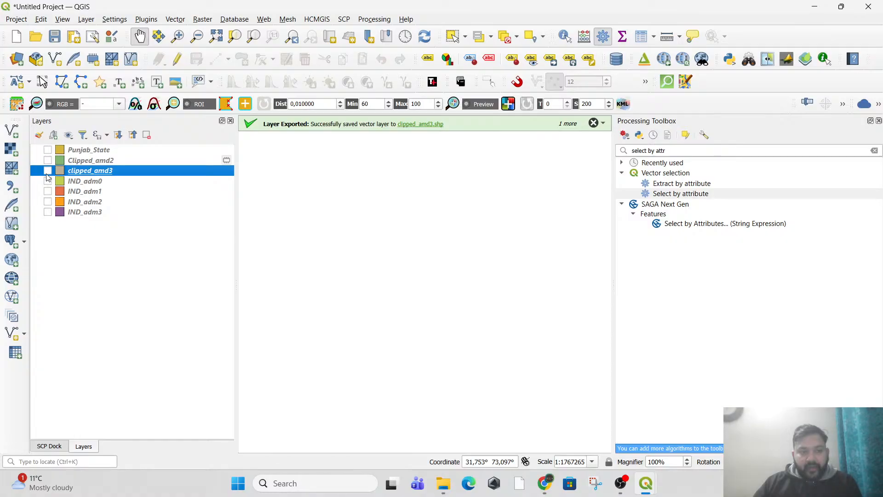
{"action": "left_click", "coordinate": [47, 171]}
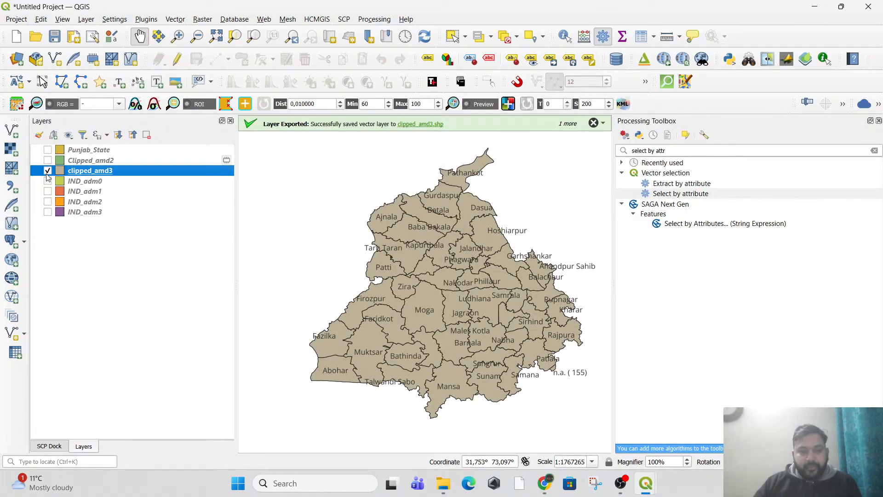
{"action": "left_click", "coordinate": [48, 171]}
{"action": "left_click", "coordinate": [48, 161]}
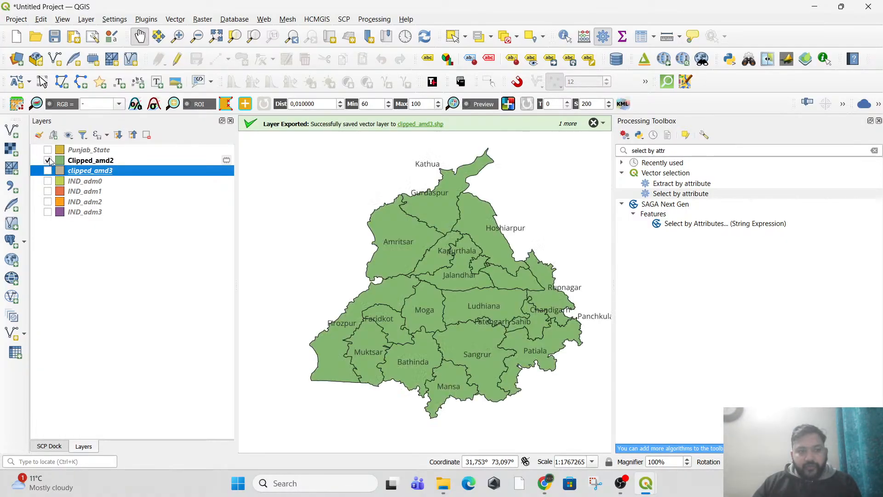
{"action": "scroll", "coordinate": [467, 311], "scroll_direction": "up", "scroll_amount": 2}
{"action": "scroll", "coordinate": [474, 315], "scroll_direction": "down", "scroll_amount": 2}
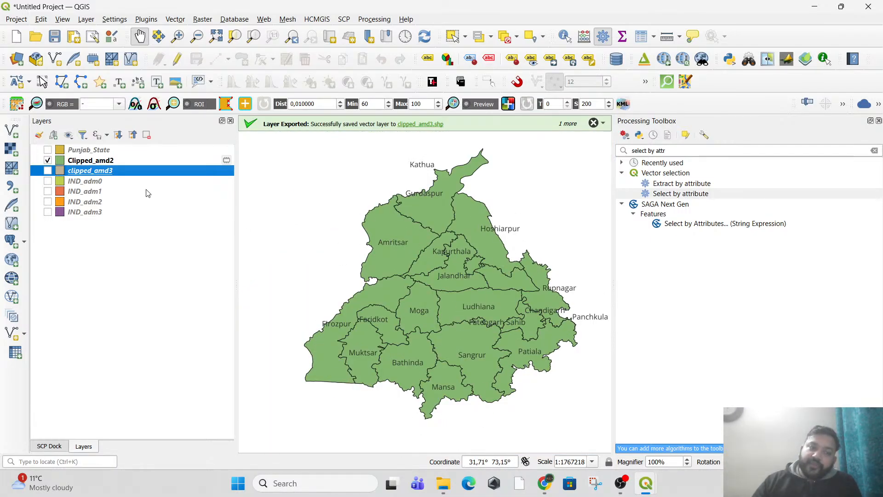
- Open the attribute table of the Clipped_amd2 layer and enlarge it to full screen
{"action": "right_click", "coordinate": [99, 162]}
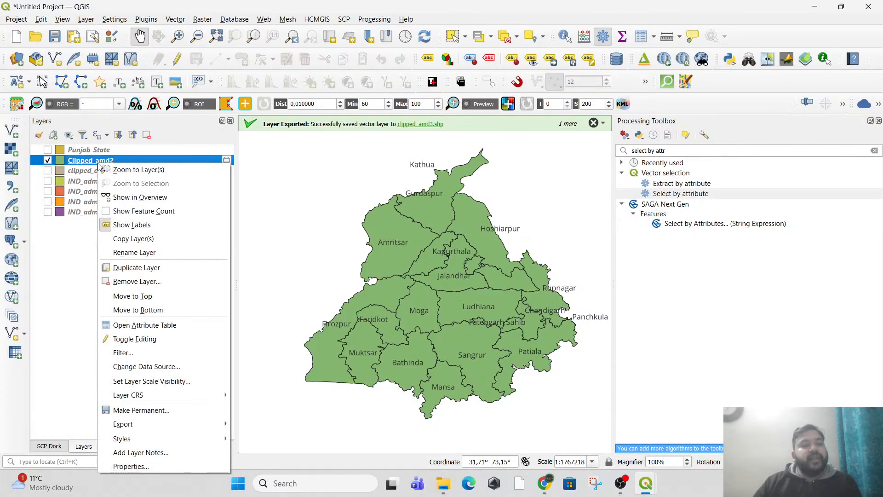
{"action": "left_click", "coordinate": [145, 325]}
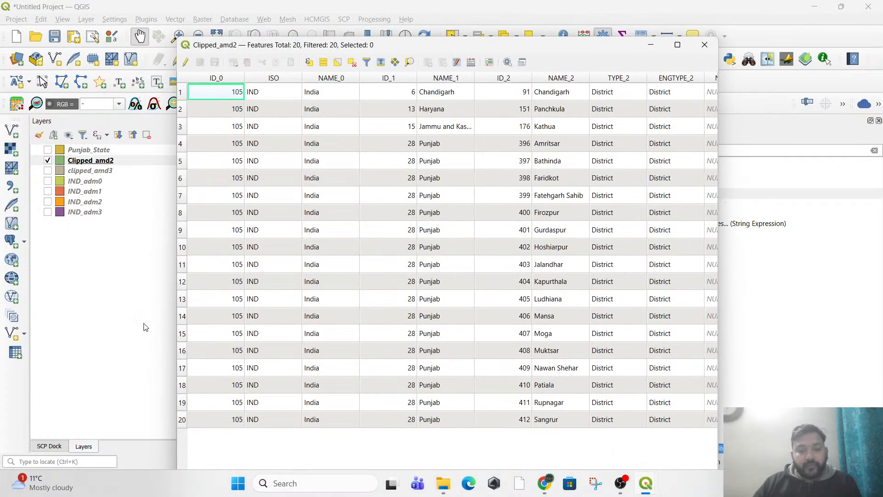
{"action": "left_click", "coordinate": [677, 46]}
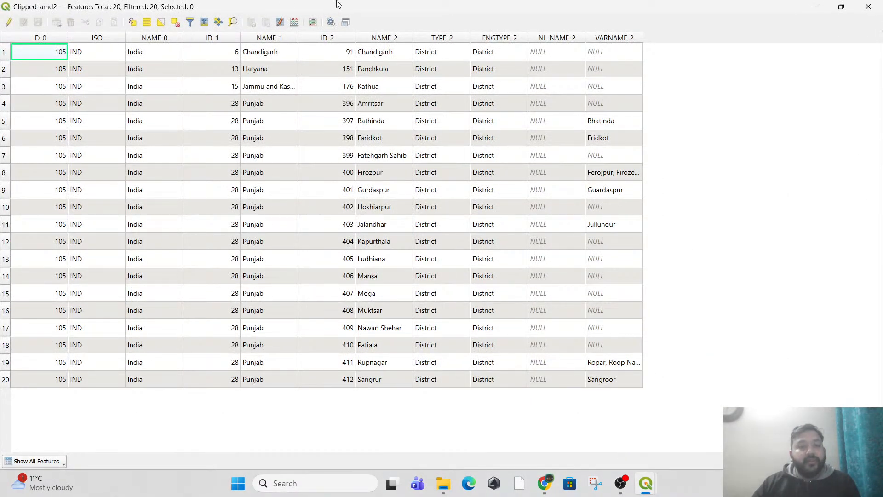
- Start a new field in the Field Calculator named Population, with the Whole Number (integer) type
{"action": "left_click", "coordinate": [295, 22]}
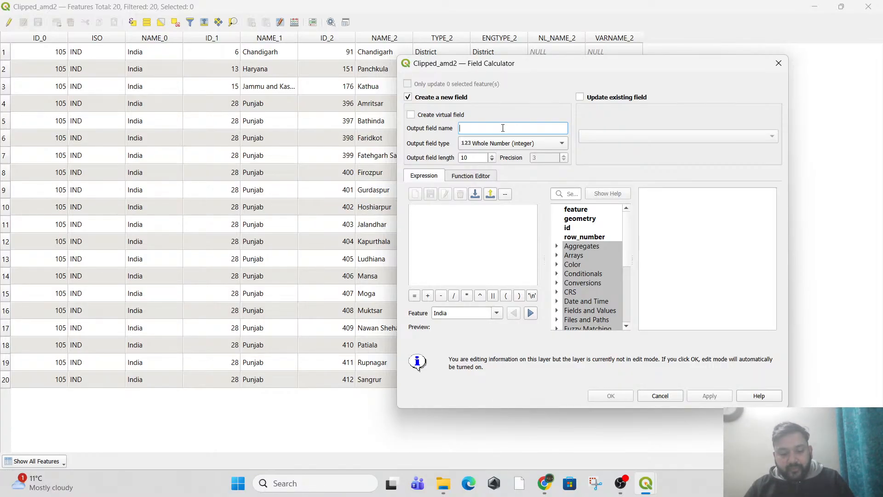
{"action": "type", "text": "Popu"}
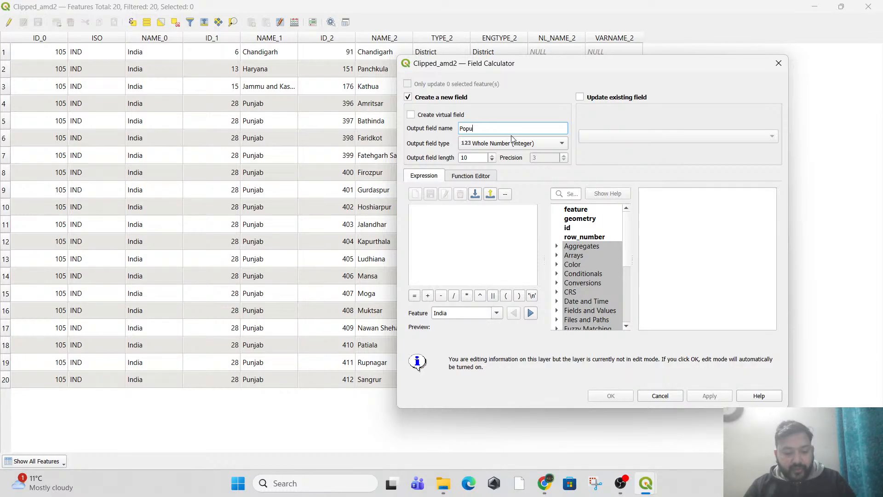
{"action": "type", "text": "lation"}
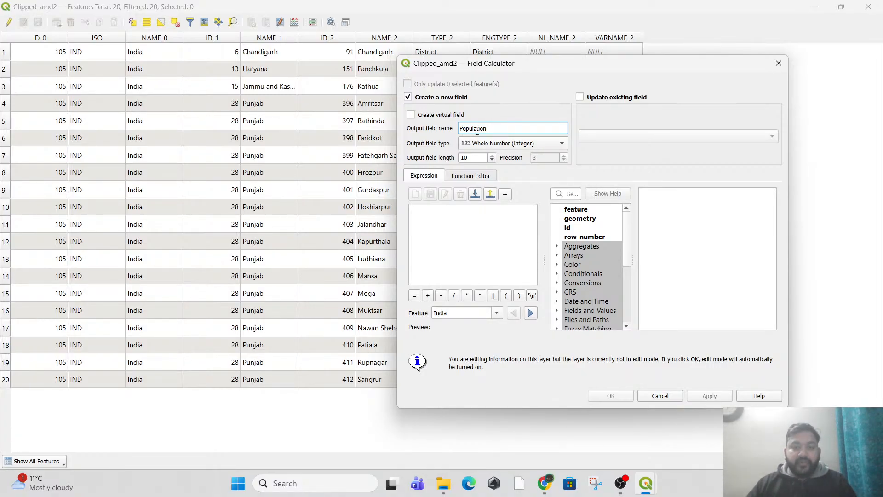
{"action": "left_click", "coordinate": [491, 145]}
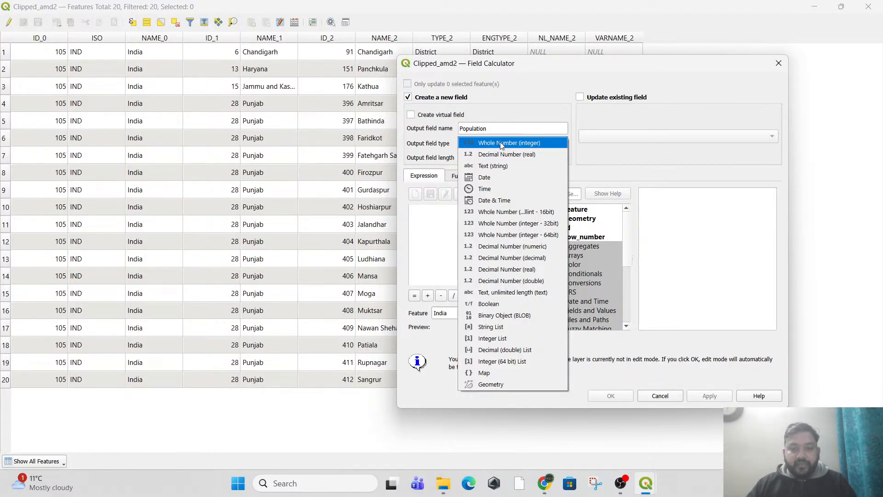
{"action": "left_click", "coordinate": [501, 141]}
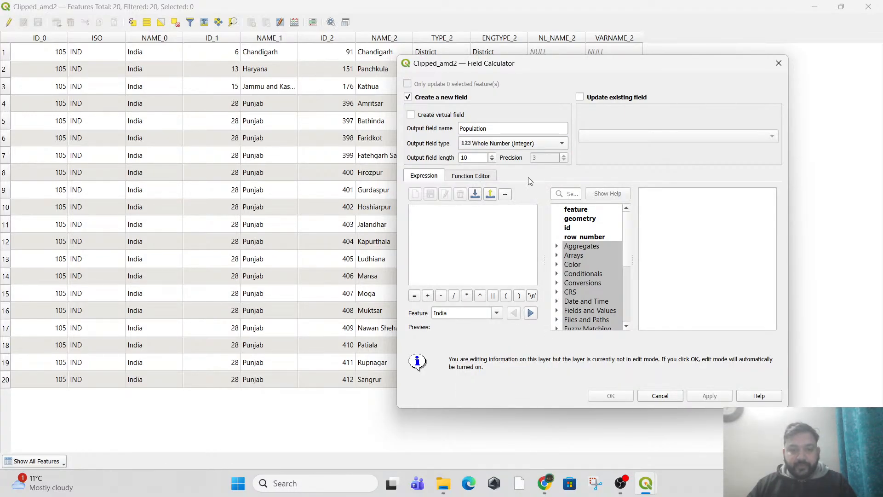
- Fill the new Population field with the NULL value from Fields and Values and add it to the Clipped_amd2 table
{"action": "scroll", "coordinate": [573, 305], "scroll_direction": "down", "scroll_amount": 3}
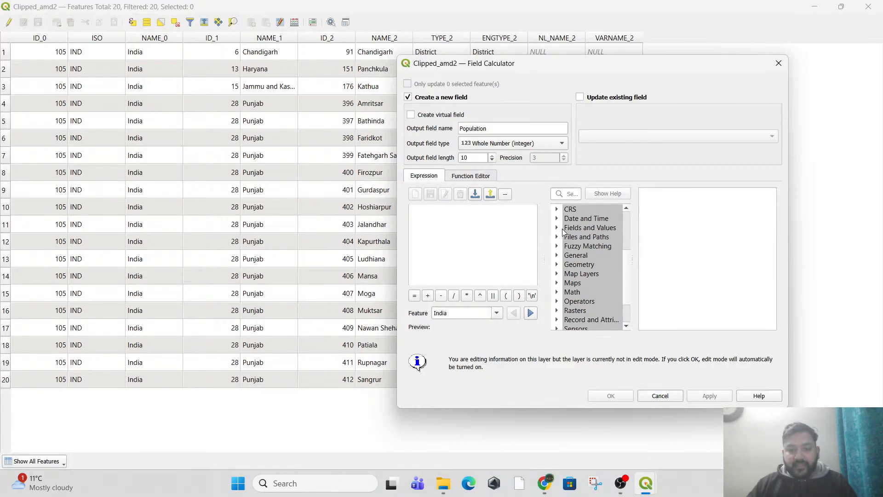
{"action": "left_click", "coordinate": [557, 228]}
{"action": "scroll", "coordinate": [580, 295], "scroll_direction": "down", "scroll_amount": 1}
{"action": "scroll", "coordinate": [582, 297], "scroll_direction": "up", "scroll_amount": 1}
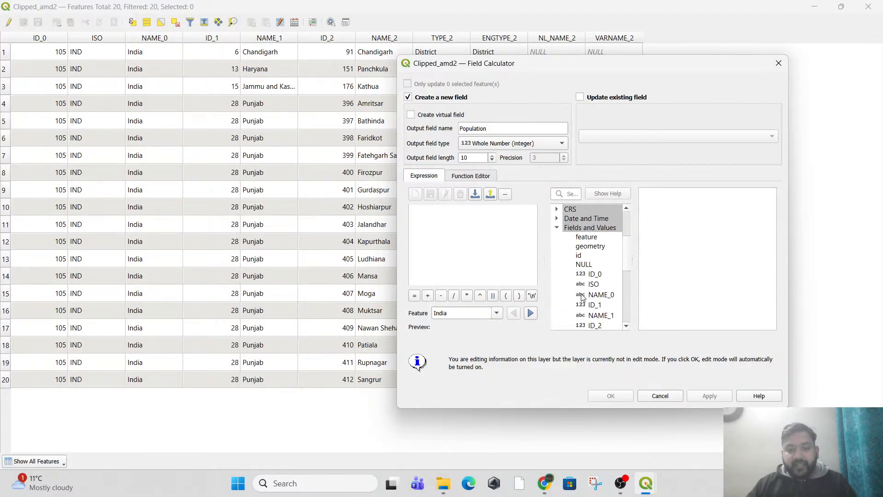
{"action": "double_click", "coordinate": [584, 264]}
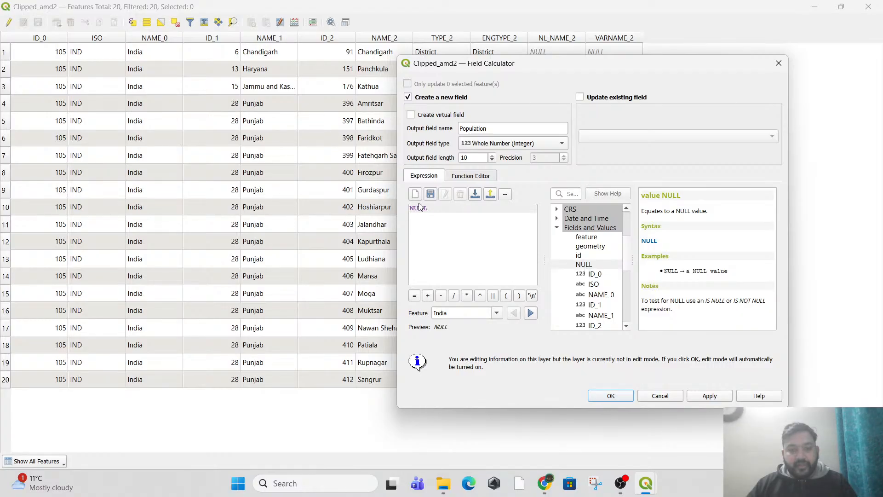
{"action": "left_click_drag", "start_coordinate": [438, 211], "coordinate": [404, 210]}
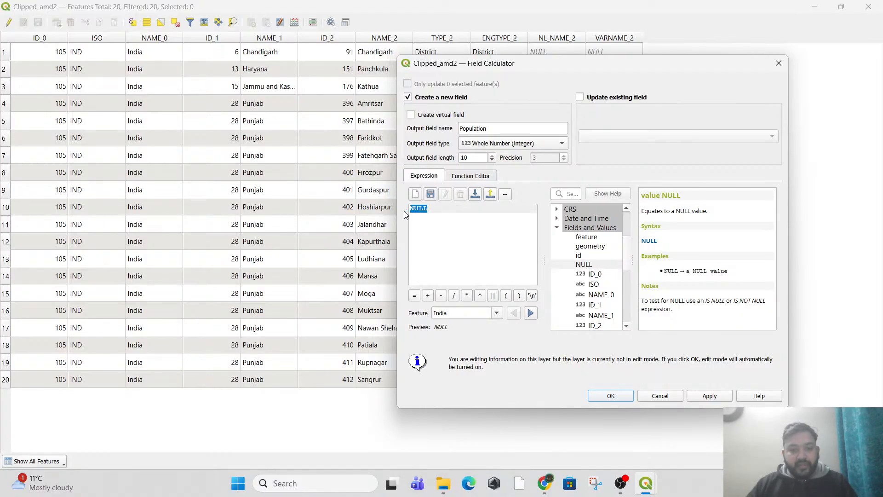
{"action": "left_click", "coordinate": [430, 217]}
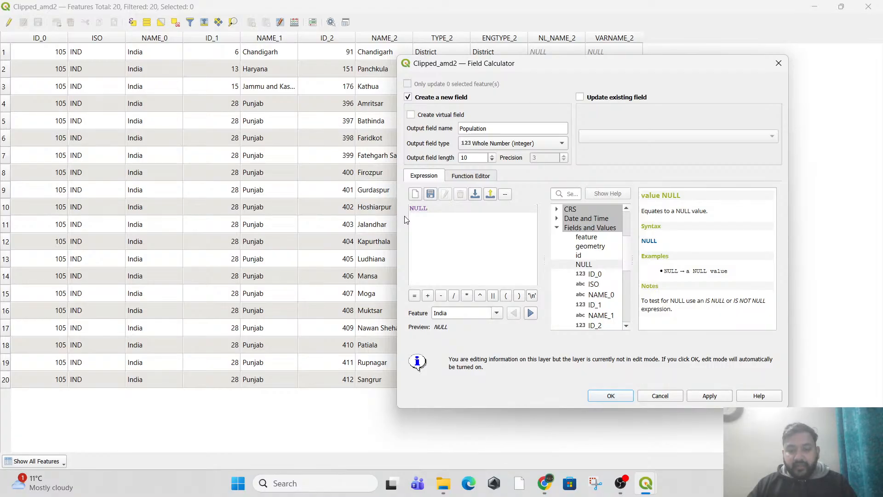
{"action": "left_click", "coordinate": [702, 399]}
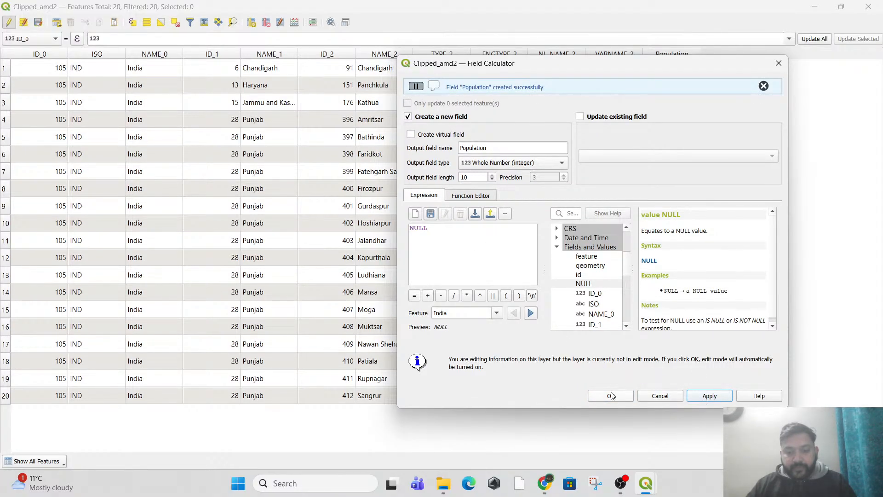
{"action": "left_click", "coordinate": [611, 397]}
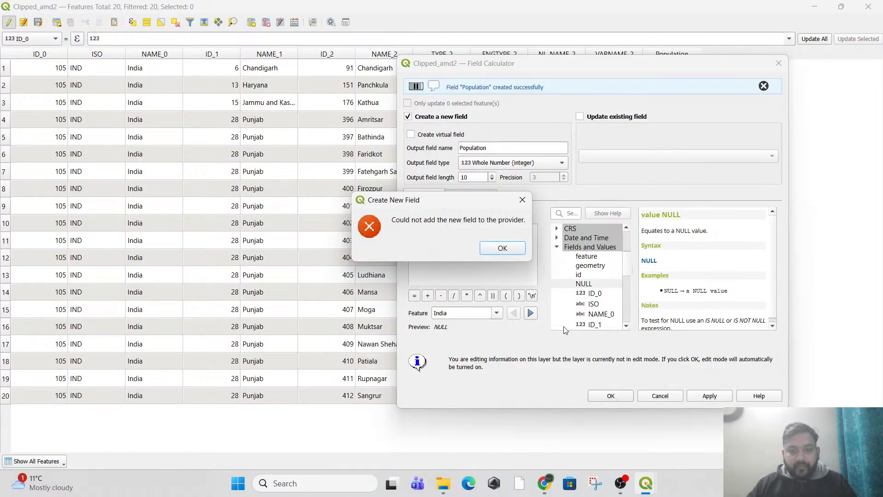
{"action": "left_click", "coordinate": [503, 249]}
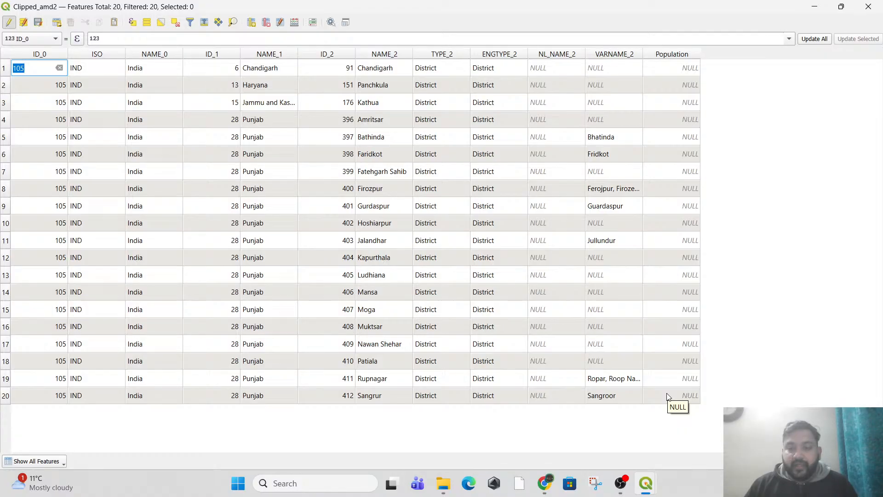
- Switch to Chrome, search in a new tab for "population of states of punjab" and open the Census2011 list of Punjab's districts
{"action": "left_click", "coordinate": [544, 483]}
{"action": "left_click", "coordinate": [305, 12]}
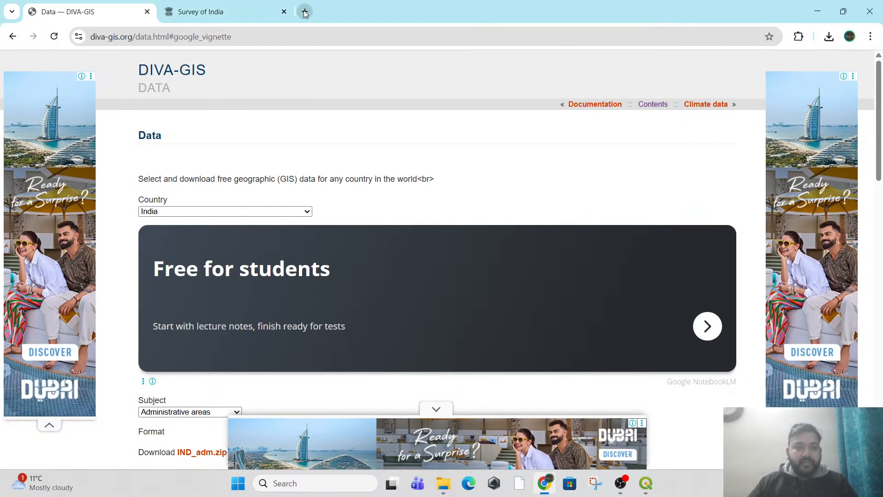
{"action": "type", "text": "pol"}
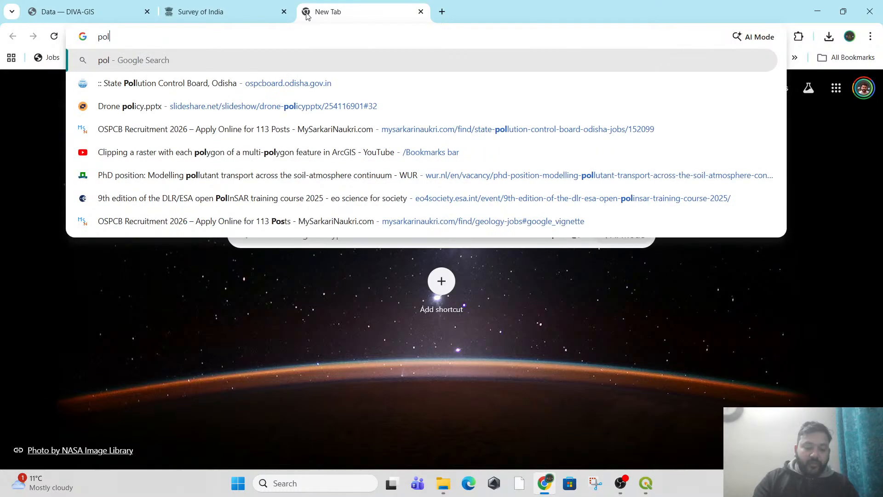
{"action": "type", "text": "uplatio"}
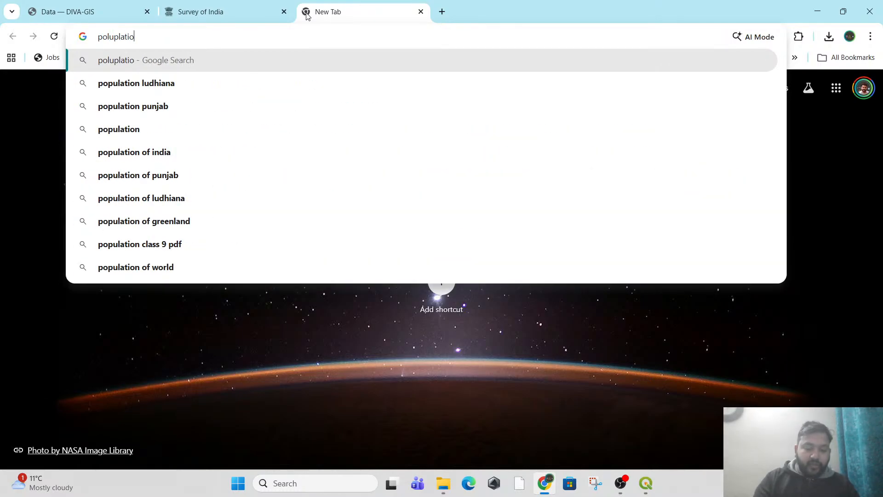
{"action": "type", "text": "n of states"}
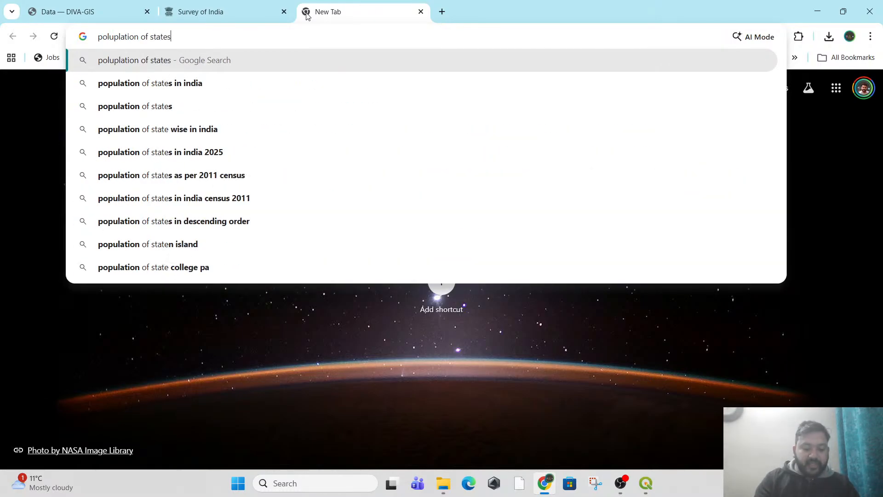
{"action": "type", "text": " of punjab"}
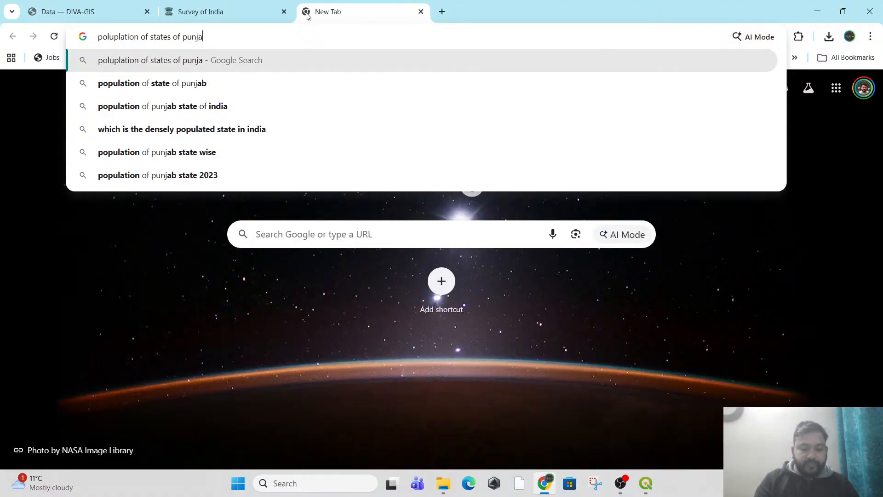
{"action": "key", "text": "Return"}
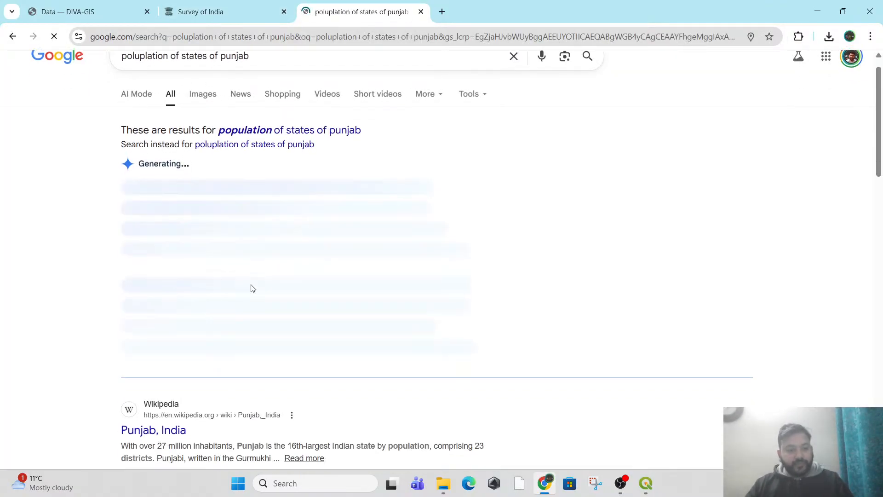
{"action": "scroll", "coordinate": [239, 285], "scroll_direction": "down", "scroll_amount": 5}
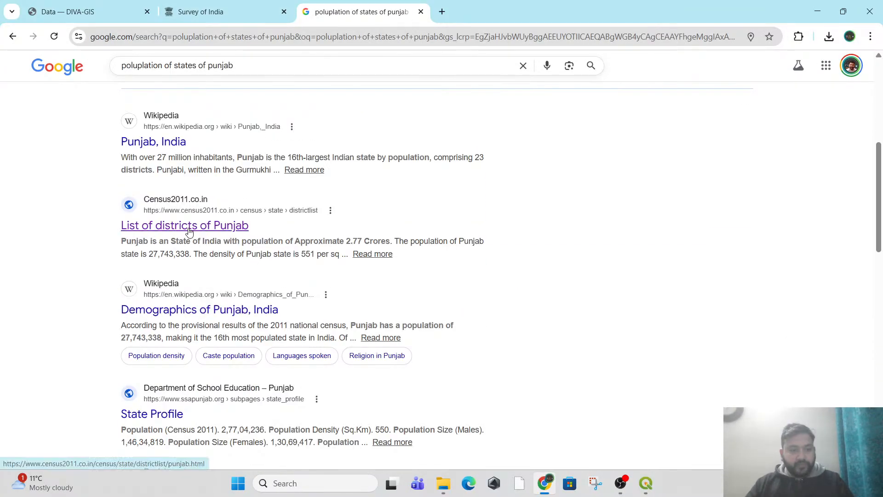
{"action": "left_click", "coordinate": [218, 230]}
- Compare the Census2011 district population figures, starting with Ludhiana, with the district rows in the Clipped_amd2 attribute table
{"action": "scroll", "coordinate": [276, 250], "scroll_direction": "down", "scroll_amount": 5}
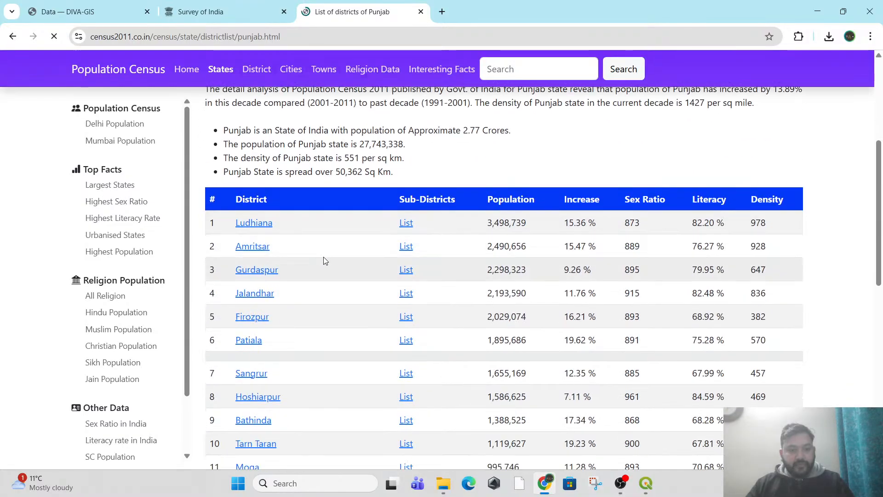
{"action": "scroll", "coordinate": [561, 239], "scroll_direction": "down", "scroll_amount": 4}
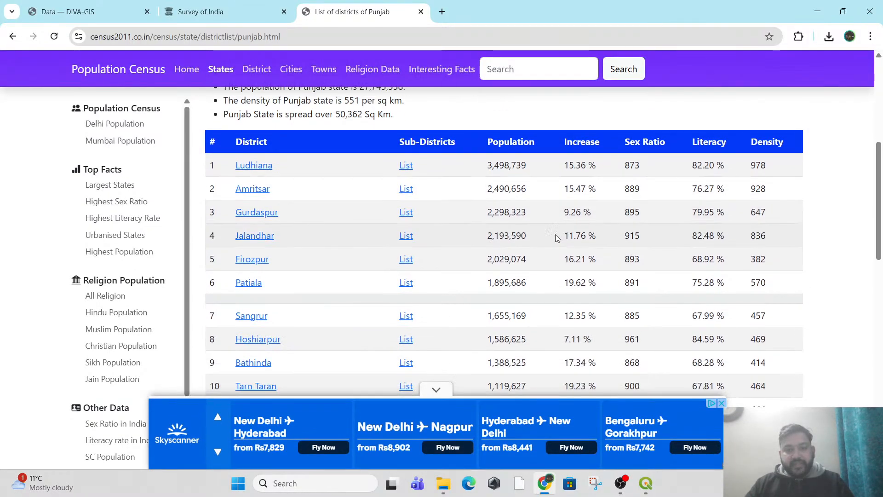
{"action": "scroll", "coordinate": [543, 232], "scroll_direction": "up", "scroll_amount": 3}
{"action": "left_click_drag", "start_coordinate": [530, 167], "coordinate": [486, 168]}
{"action": "key", "text": "alt+Tab"}
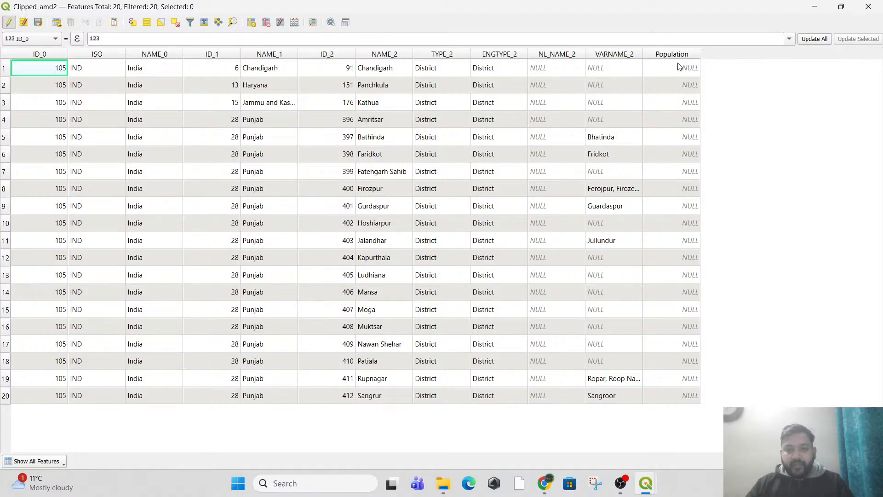
{"action": "key", "text": "alt+Tab"}
{"action": "scroll", "coordinate": [510, 299], "scroll_direction": "down", "scroll_amount": 7}
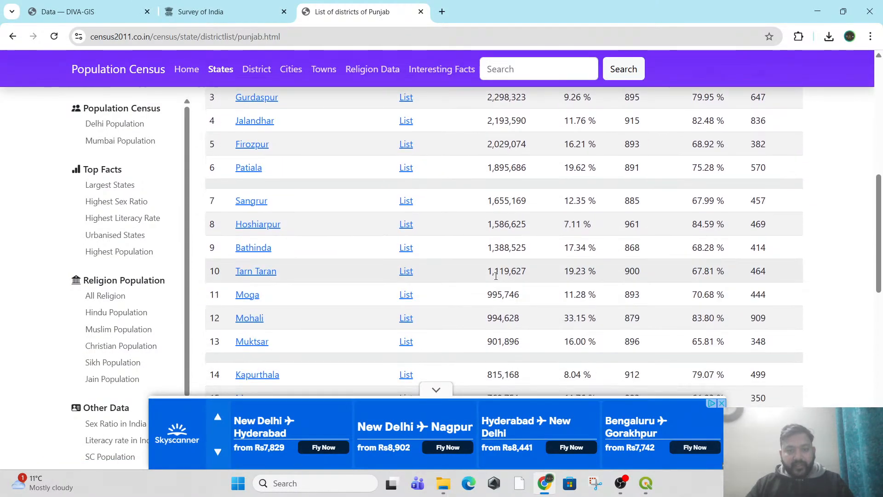
{"action": "scroll", "coordinate": [495, 276], "scroll_direction": "up", "scroll_amount": 5}
{"action": "scroll", "coordinate": [496, 276], "scroll_direction": "up", "scroll_amount": 3}
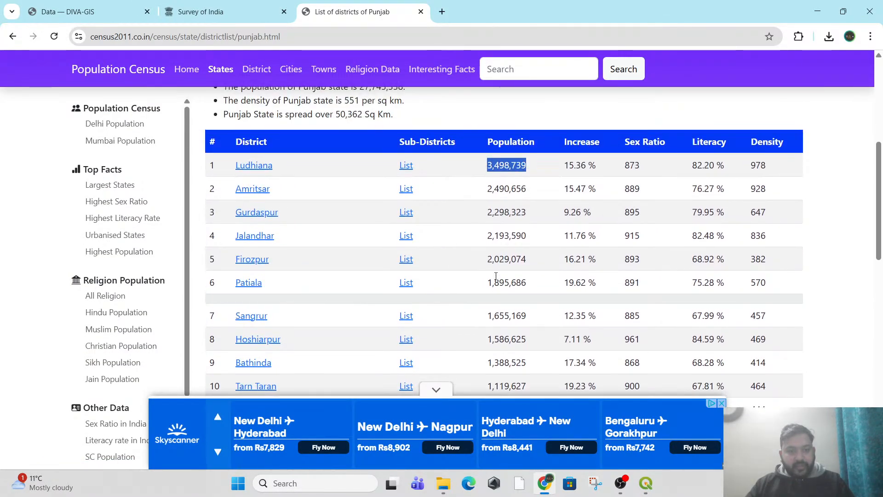
{"action": "key", "text": "alt+Tab"}
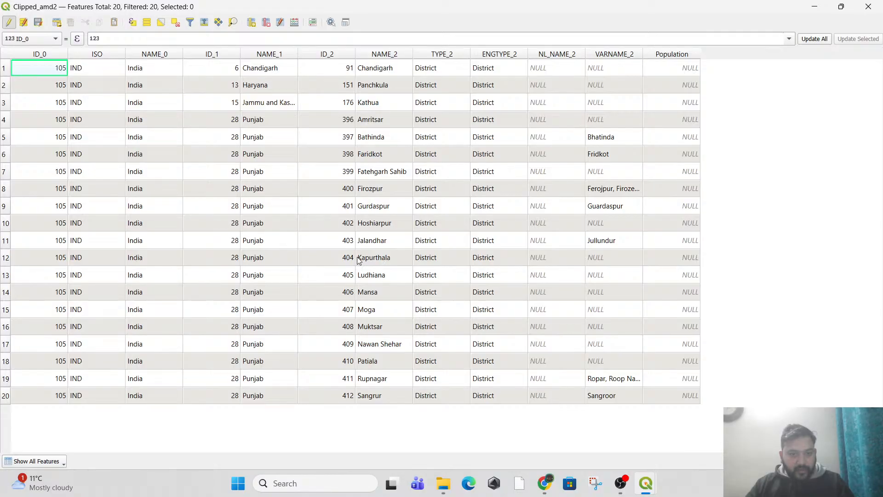
{"action": "key", "text": "alt+Tab"}
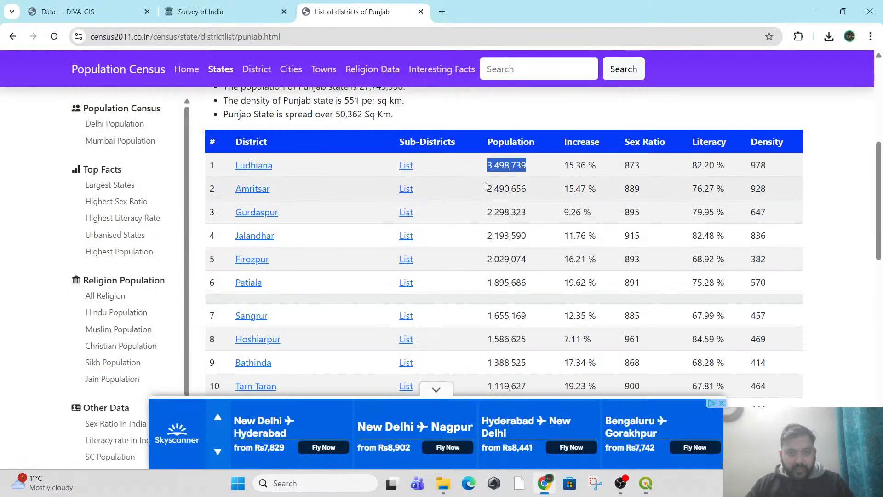
- Try to copy Ludhiana's population, 3,498,739, from the Census2011 page in Chrome into its Population cell in the QGIS Clipped_amd2 table
{"action": "right_click", "coordinate": [517, 173]}
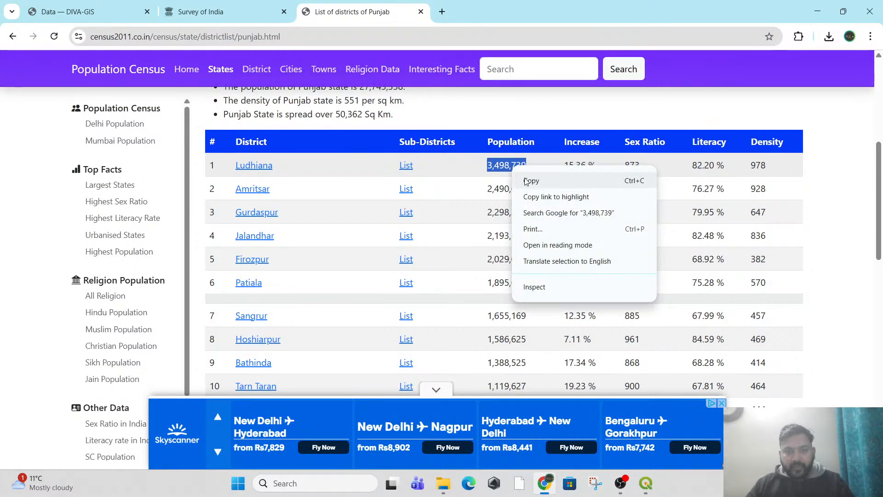
{"action": "left_click", "coordinate": [531, 181]}
{"action": "key", "text": "alt+Tab"}
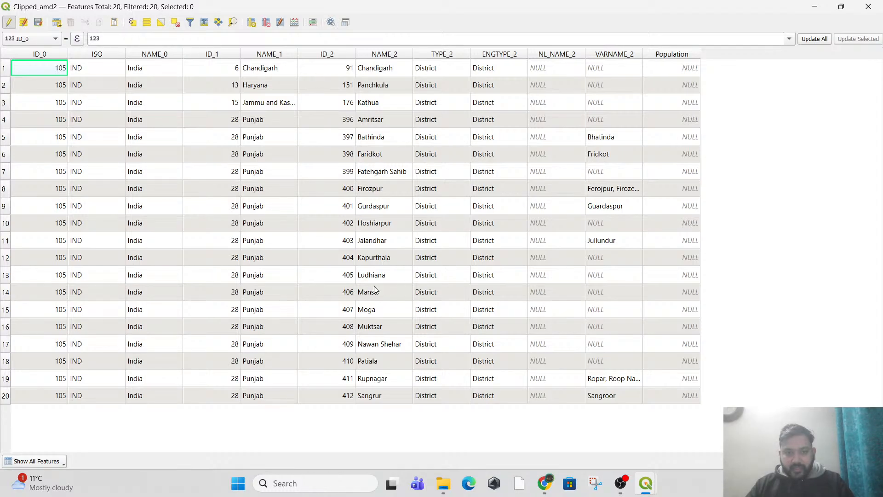
{"action": "double_click", "coordinate": [685, 271]}
{"action": "key", "text": "ctrl+v"}
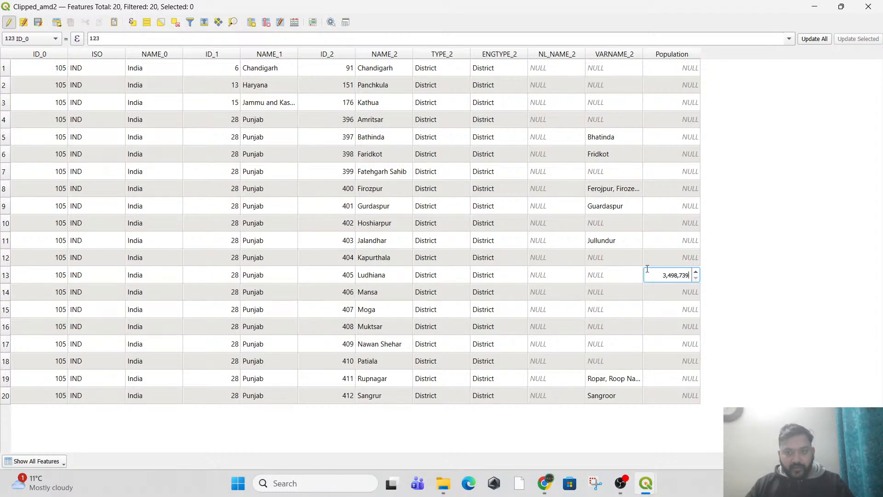
- Try to transfer Amritsar's population, 2,490,656, from the Census2011 page in Chrome to Amritsar's Population cell in QGIS
{"action": "key", "text": "alt+Tab"}
{"action": "left_click", "coordinate": [536, 193]}
{"action": "left_click_drag", "start_coordinate": [536, 193], "coordinate": [480, 190]}
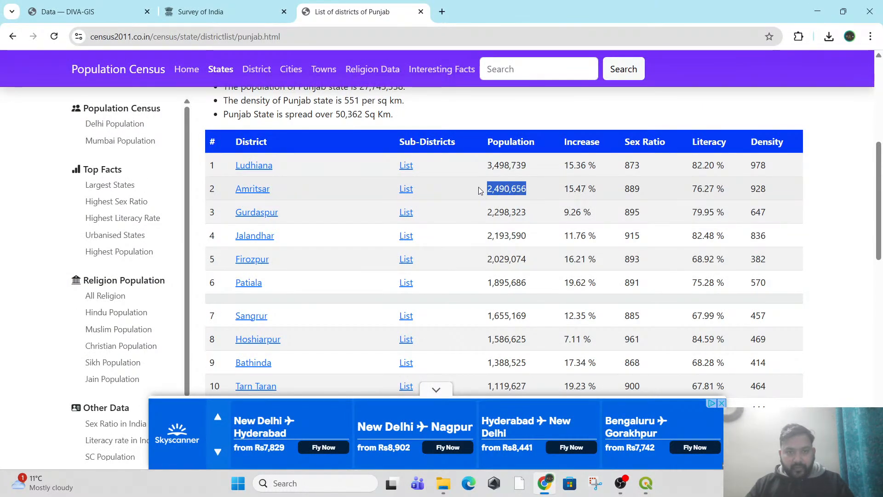
{"action": "key", "text": "alt+Tab"}
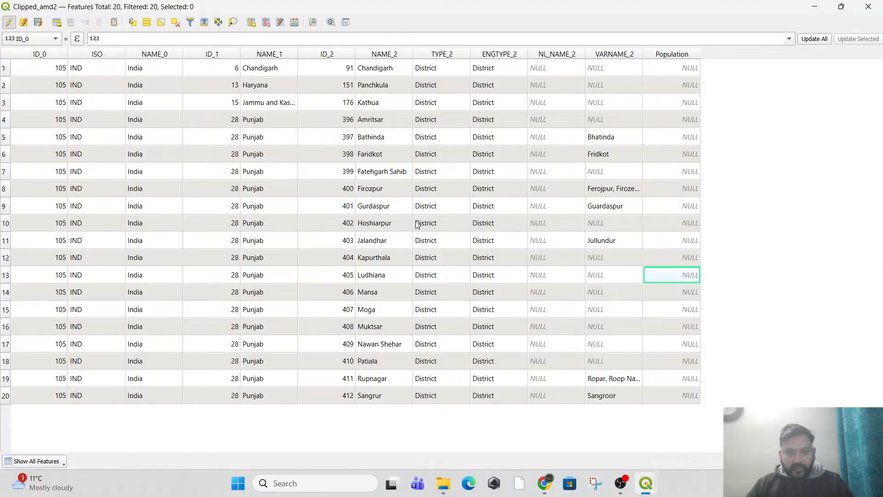
{"action": "double_click", "coordinate": [675, 120]}
{"action": "key", "text": "ctrl+v"}
- Select Gurdaspur's population, 2,298,323, on the Census2011 page in Chrome and open Gurdaspur's Population cell in QGIS for editing
{"action": "key", "text": "alt+Tab"}
{"action": "left_click_drag", "start_coordinate": [545, 212], "coordinate": [487, 212]}
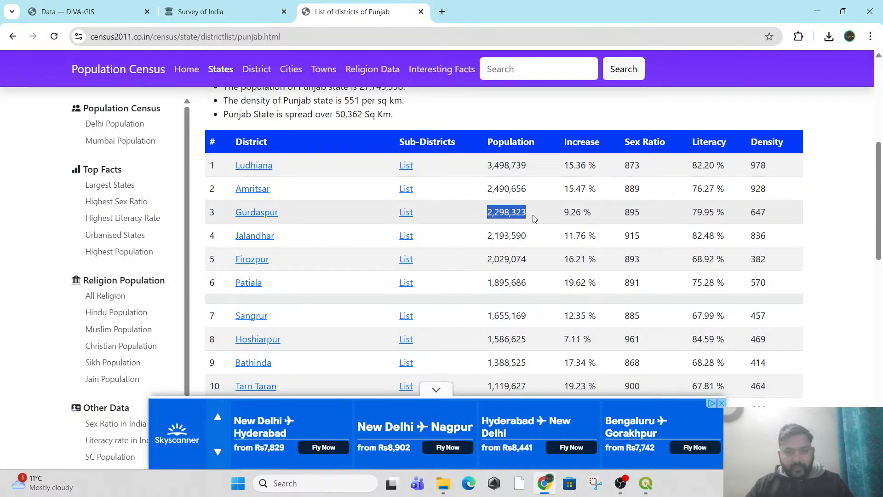
{"action": "key", "text": "alt+Tab"}
{"action": "key", "text": "alt+Tab"}
{"action": "key", "text": "alt+Tab"}
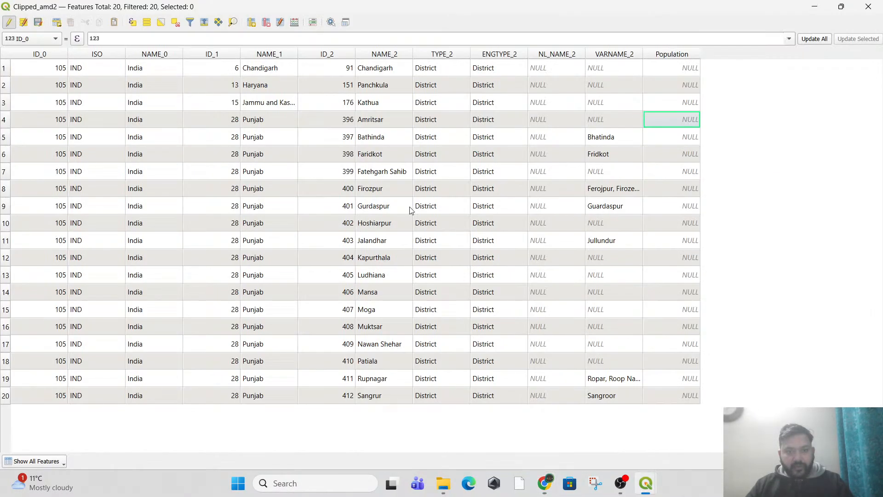
{"action": "double_click", "coordinate": [685, 206]}
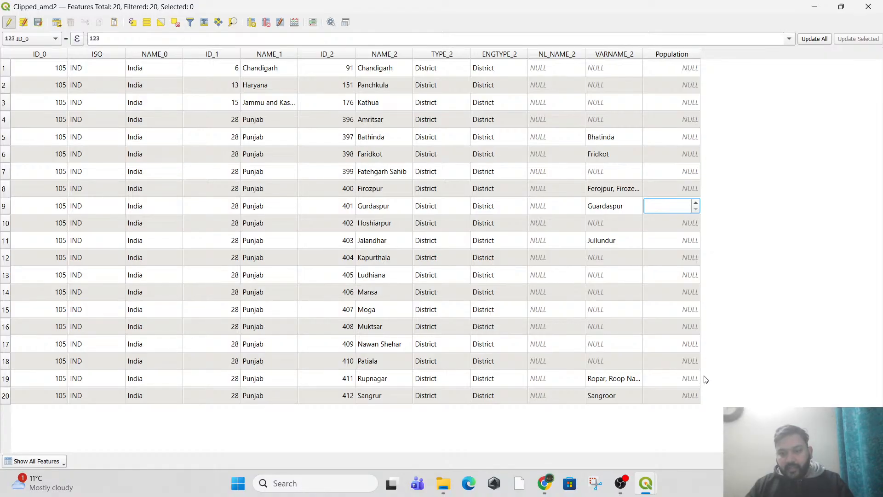
- Try the test value 23233 in Gurdaspur's Population cell and clear it again
{"action": "left_click", "coordinate": [749, 307]}
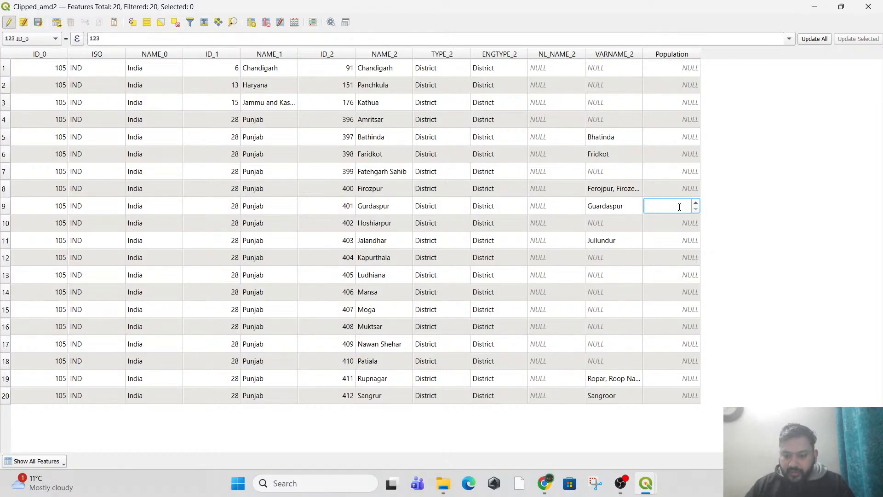
{"action": "type", "text": "33"}
{"action": "left_click", "coordinate": [768, 233]}
{"action": "key", "text": "F2"}
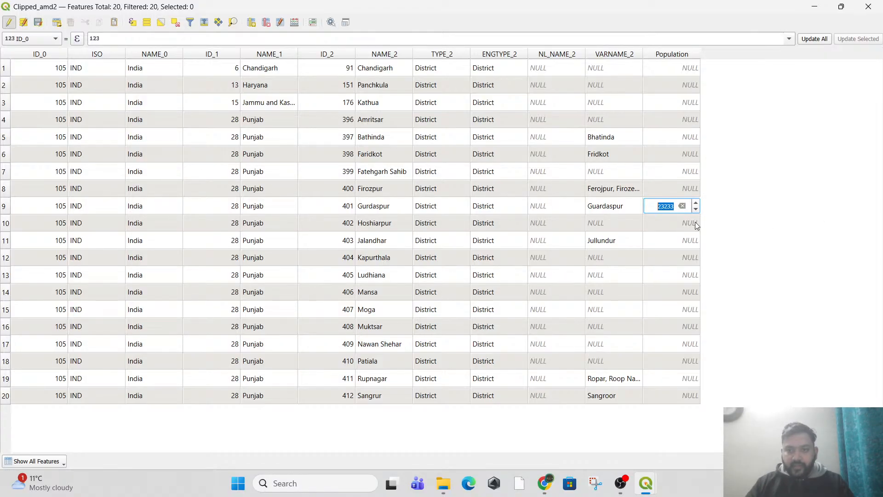
{"action": "key", "text": "BackSpace"}
{"action": "left_click", "coordinate": [790, 125]}
{"action": "key", "text": "alt+Tab"}
{"action": "key", "text": "alt+Tab"}
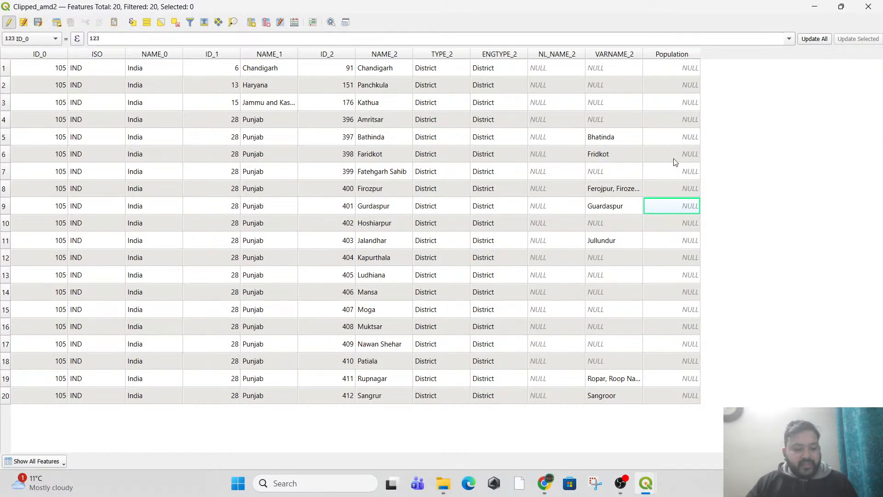
{"action": "key", "text": "alt+Tab"}
{"action": "key", "text": "alt+Tab"}
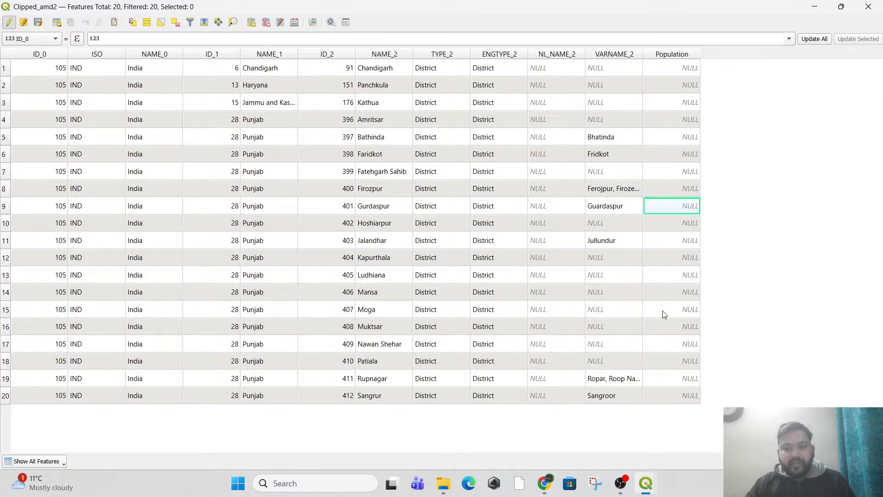
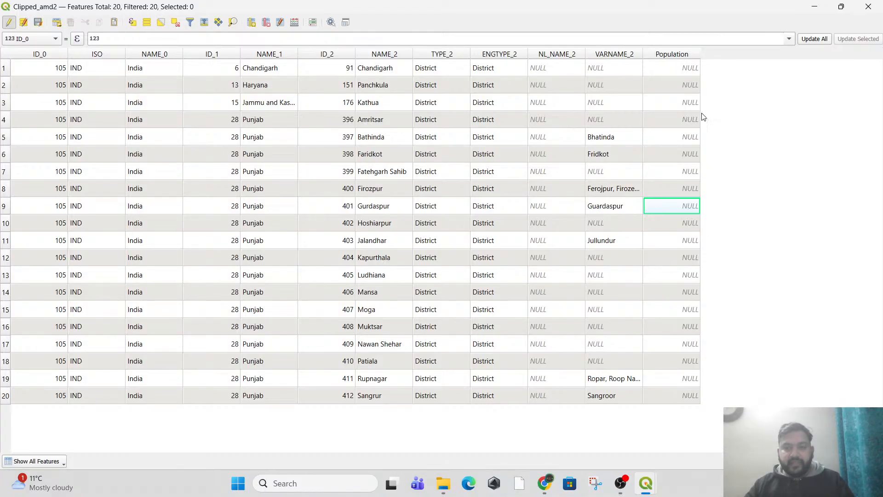
- Set the Population values to 111222 for Chandigarh, 222333 for Panchkula and 333444 for Kathua
{"action": "double_click", "coordinate": [686, 69]}
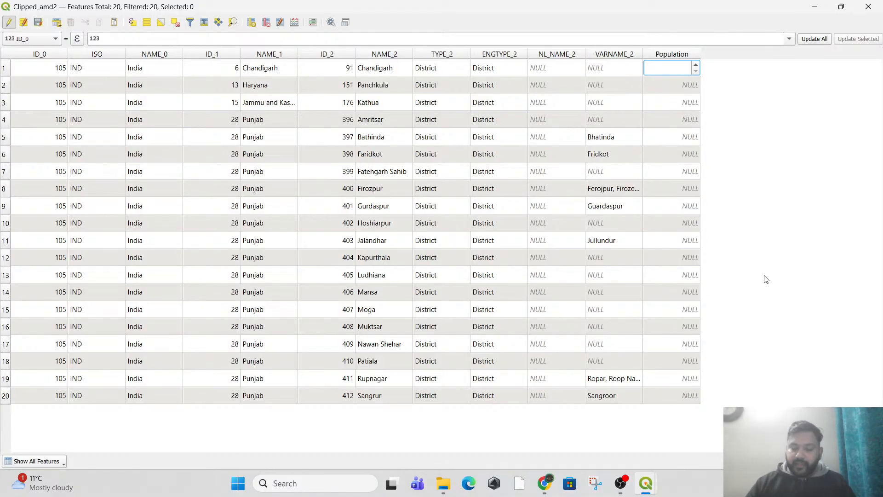
{"action": "type", "text": "111222"}
{"action": "key", "text": "Tab"}
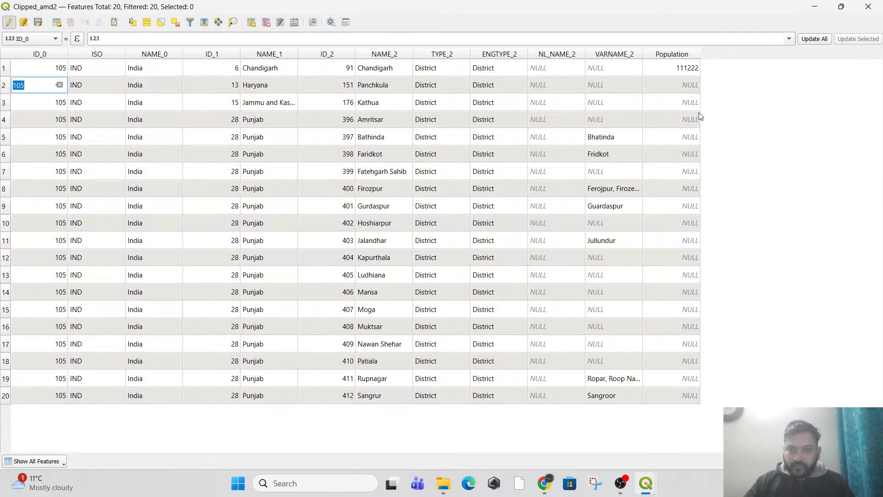
{"action": "left_click", "coordinate": [676, 81]}
{"action": "type", "text": "222333"}
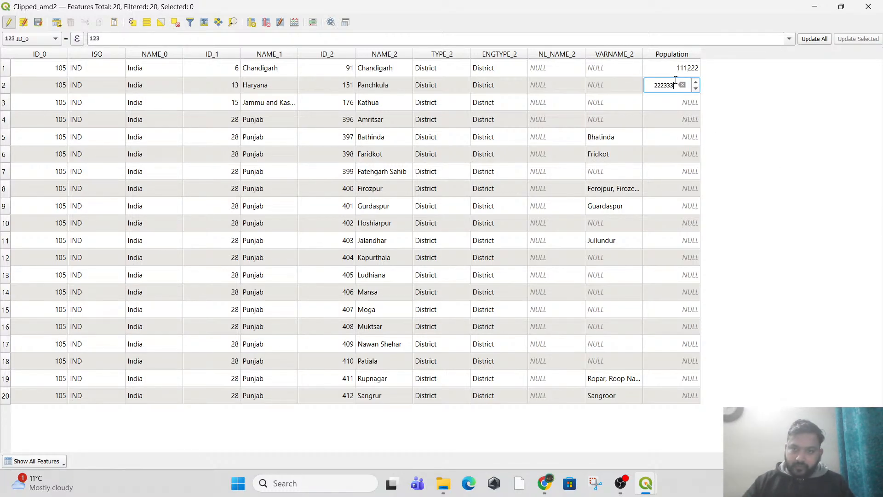
{"action": "left_click", "coordinate": [684, 104]}
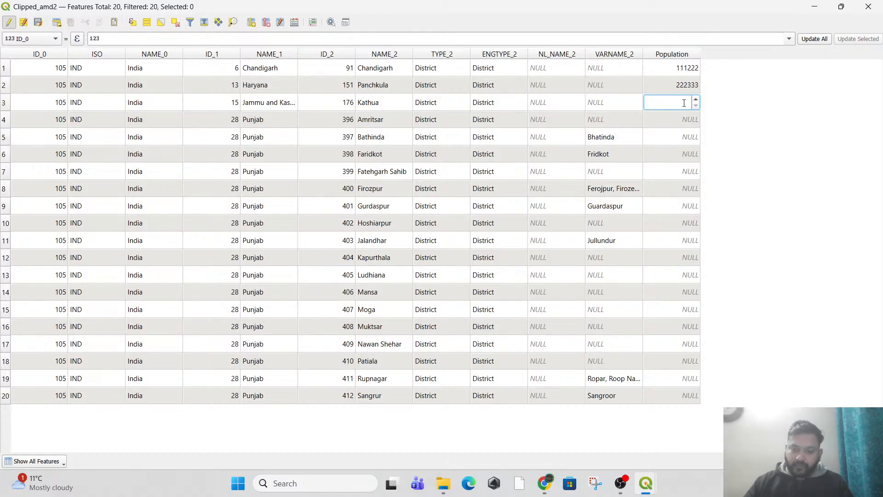
{"action": "type", "text": "333444"}
- Set the Population values to 444555 for Amritsar, 555666 for Bathinda and 666777 for Faridkot
{"action": "left_click", "coordinate": [692, 122]}
{"action": "type", "text": "4"}
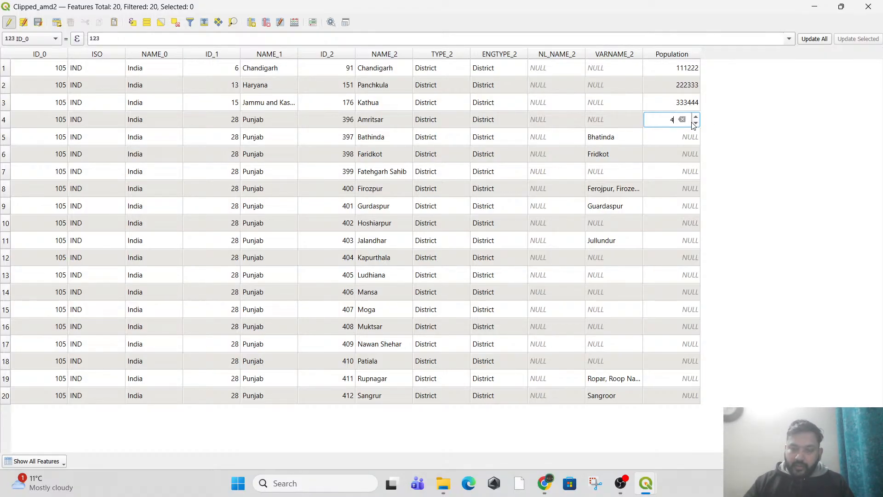
{"action": "type", "text": "444555"}
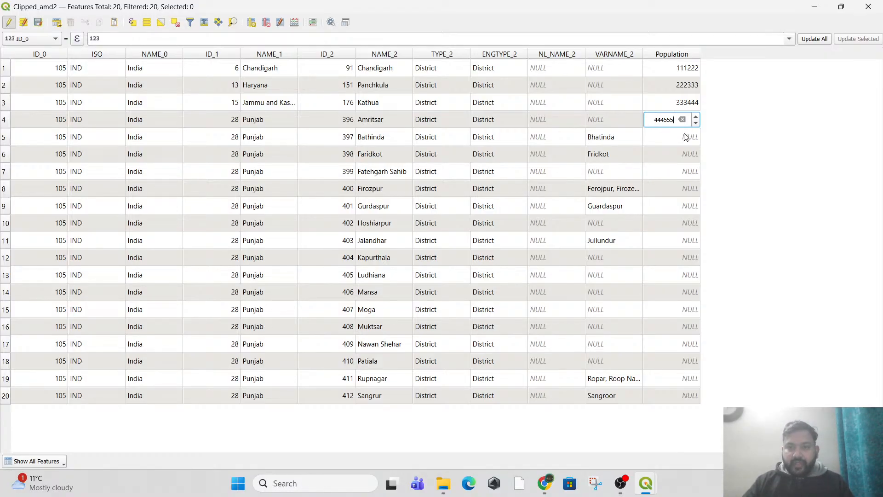
{"action": "left_click", "coordinate": [685, 136]}
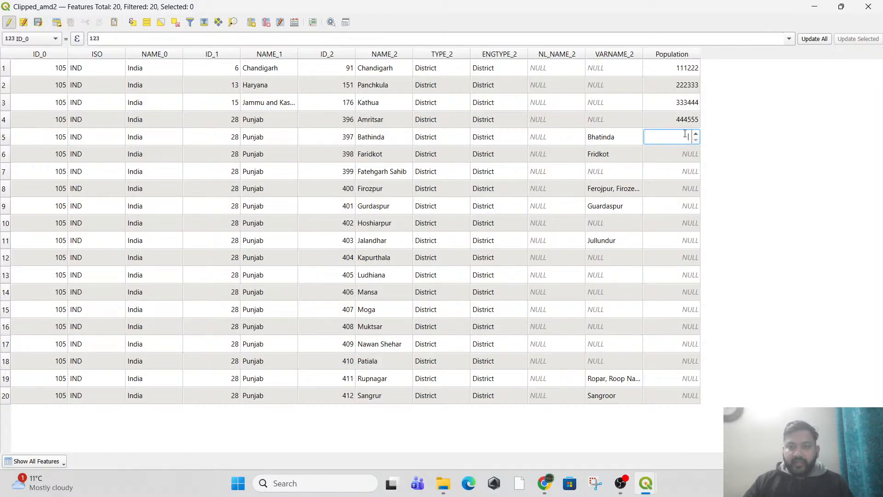
{"action": "type", "text": "555666"}
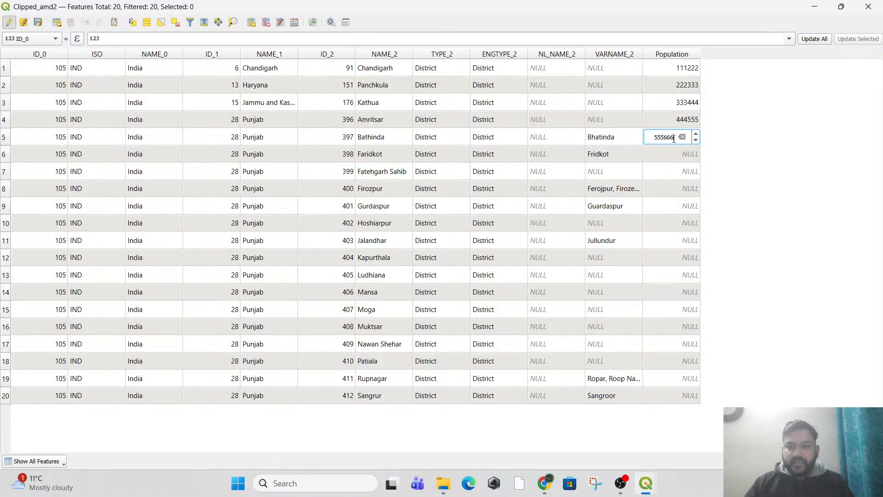
{"action": "left_click", "coordinate": [679, 152]}
{"action": "type", "text": "666777"}
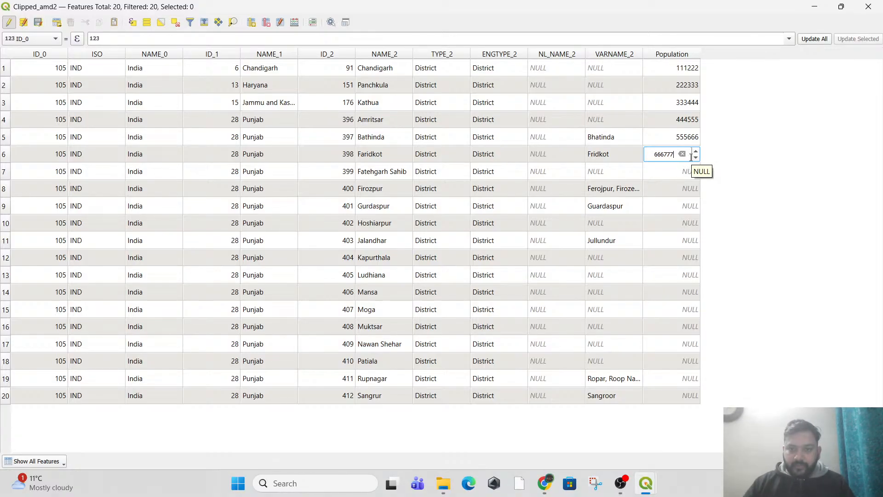
- Set the Population values to 777888 for Fatehgarh Sahib, 888999 for Firozpur and 888777 for Gurdaspur
{"action": "left_click", "coordinate": [687, 169]}
{"action": "type", "text": "777888"}
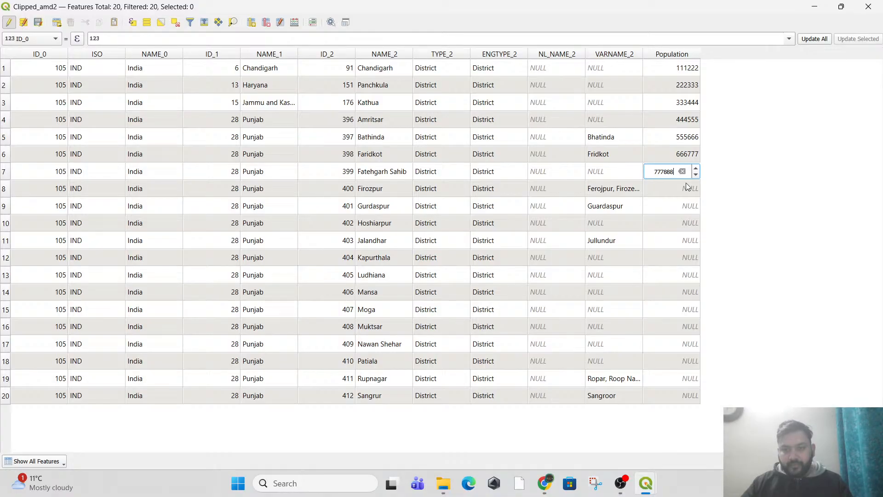
{"action": "left_click", "coordinate": [687, 186]}
{"action": "type", "text": "888999"}
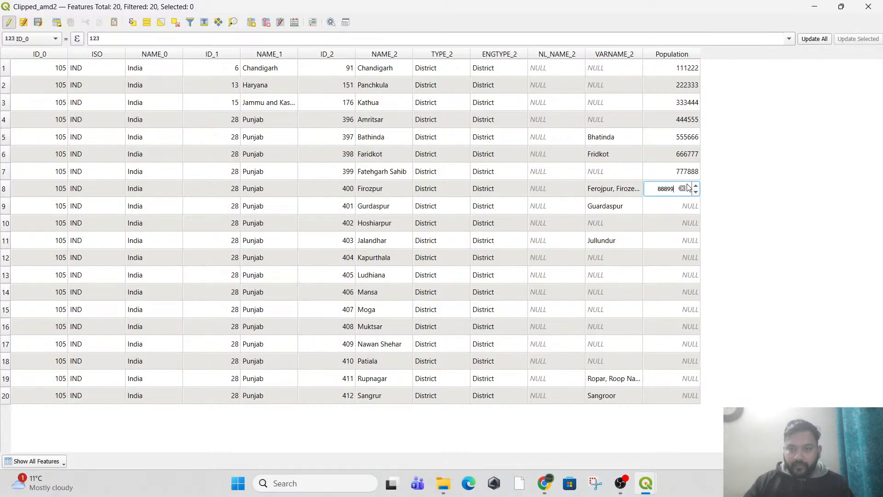
{"action": "left_click", "coordinate": [667, 205]}
{"action": "type", "text": "988777"}
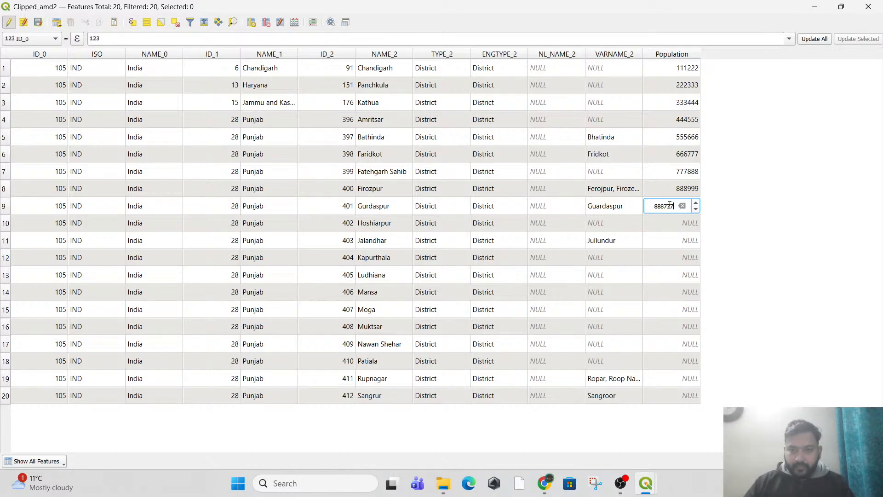
- Set the Population values to 777555 for Hoshiarpur, 152463 for Jalandhar and 475869 for Kapurthala
{"action": "left_click", "coordinate": [693, 225]}
{"action": "type", "text": "777555"}
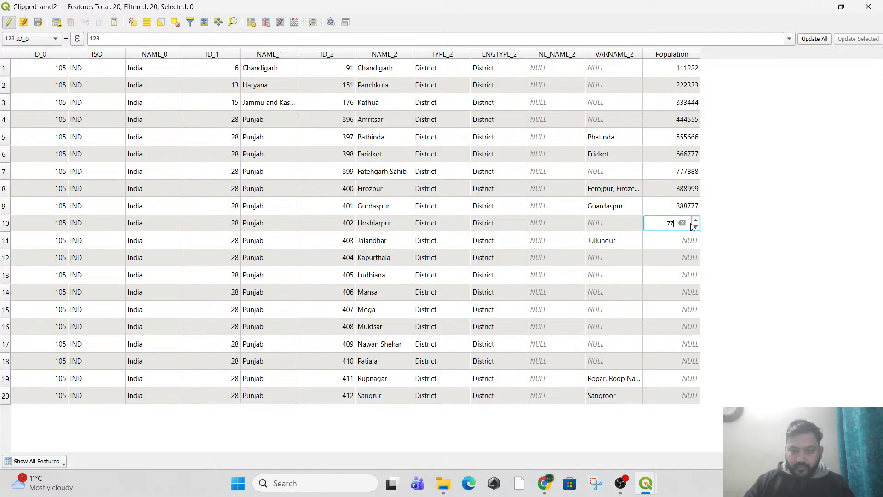
{"action": "left_click", "coordinate": [678, 243]}
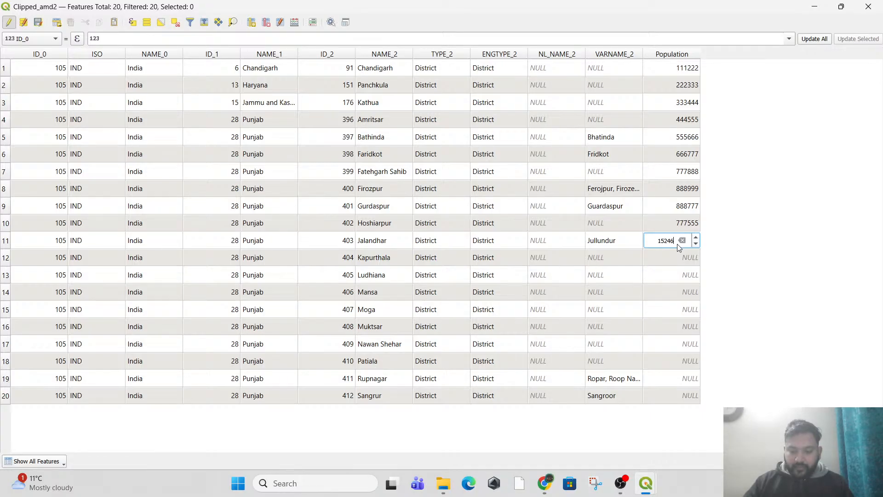
{"action": "left_click", "coordinate": [677, 257]}
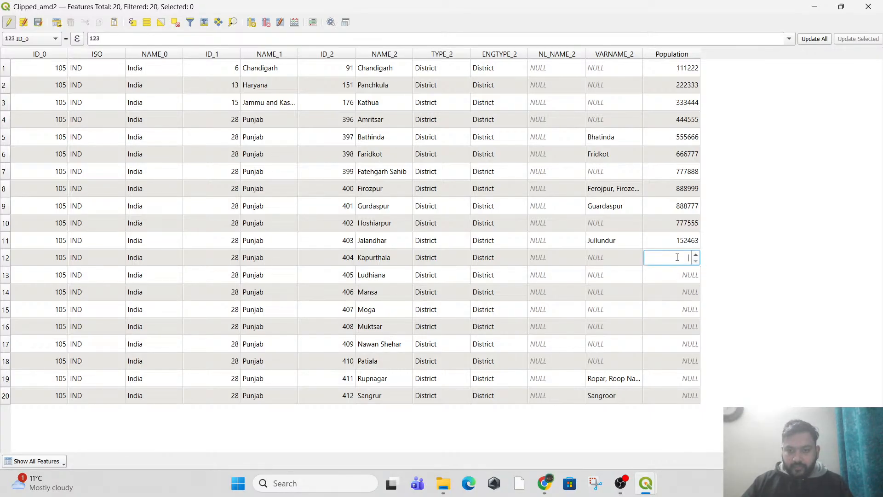
{"action": "type", "text": "475869"}
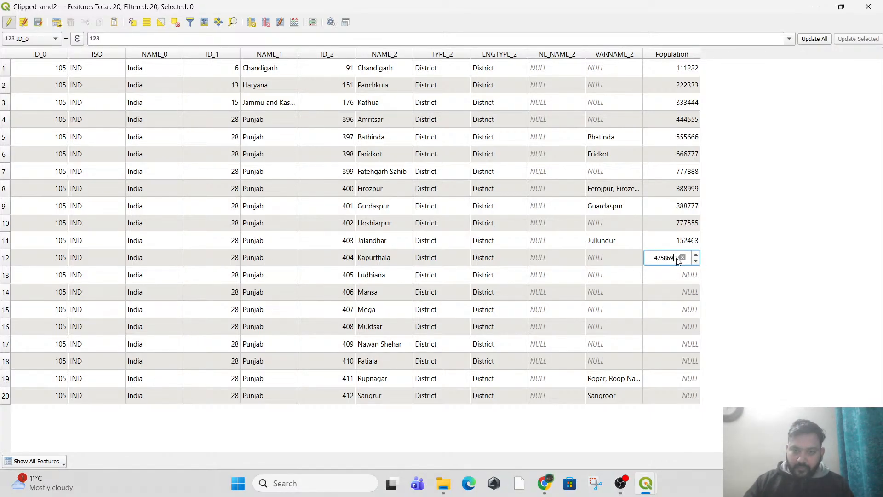
- Set the Population values to 852148 for Ludhiana, 753951 for Mansa and 456123 for Moga
{"action": "left_click", "coordinate": [676, 276]}
{"action": "type", "text": "852148"}
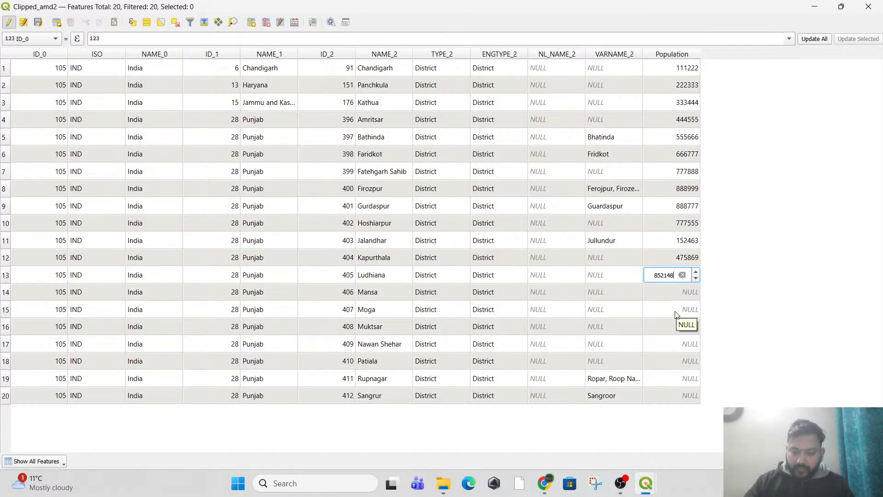
{"action": "left_click", "coordinate": [686, 294]}
{"action": "type", "text": "753951"}
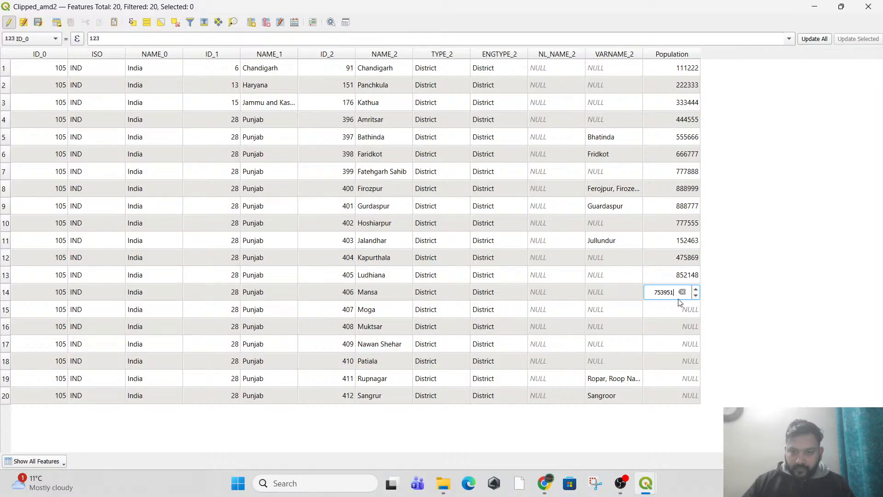
{"action": "left_click", "coordinate": [690, 309]}
{"action": "type", "text": "456123"}
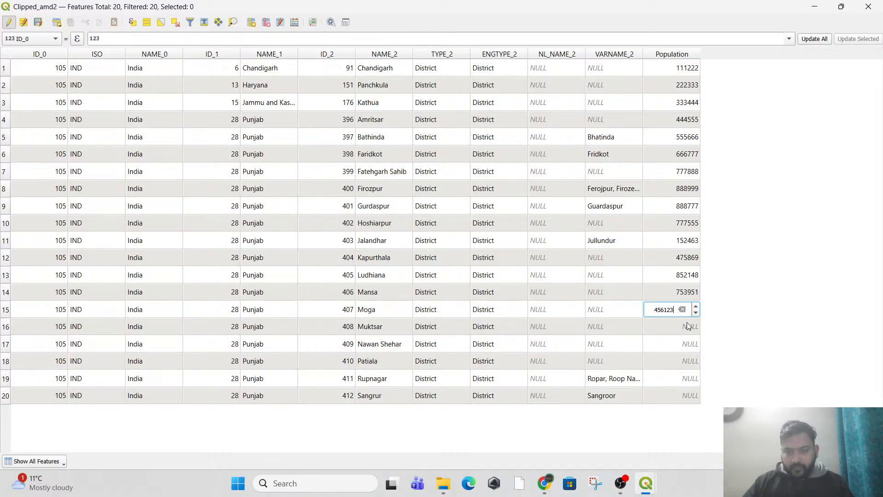
- Set the Population value for Muktsar to 684235
{"action": "left_click", "coordinate": [689, 326]}
{"action": "type", "text": "75395"}
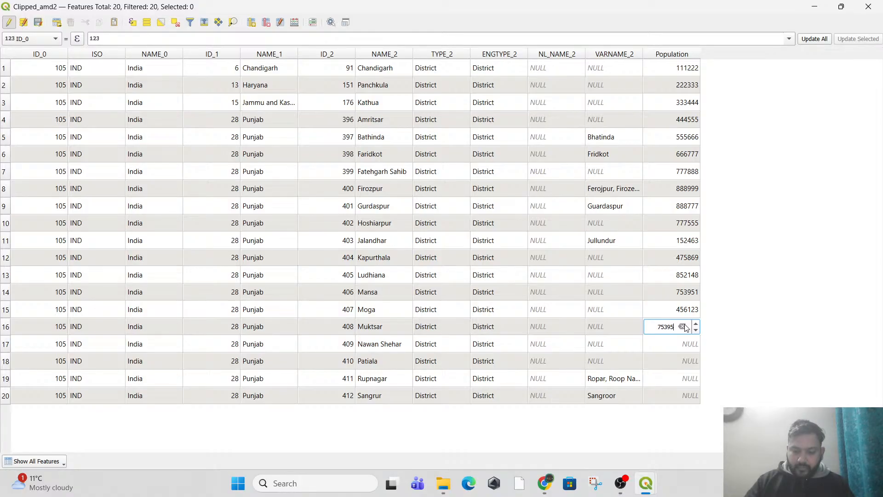
{"action": "key", "text": "BackSpace"}
{"action": "key", "text": "BackSpace"}
{"action": "key", "text": "BackSpace"}
{"action": "key", "text": "BackSpace"}
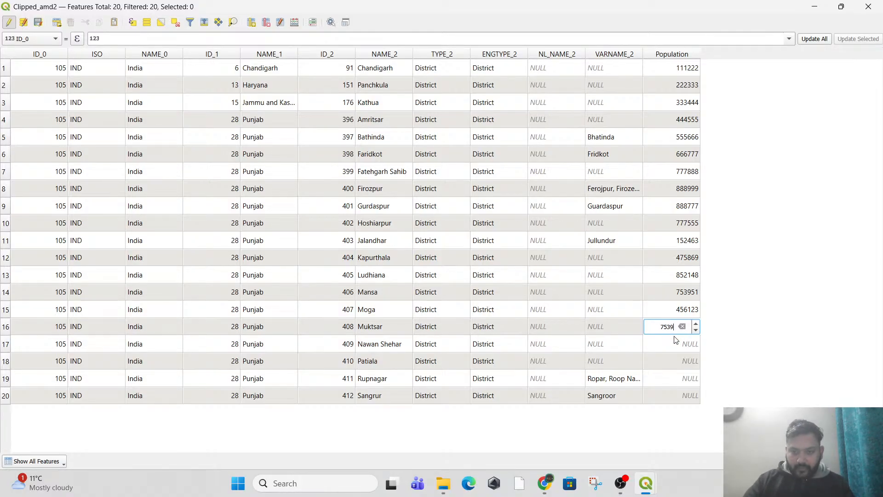
{"action": "key", "text": "BackSpace"}
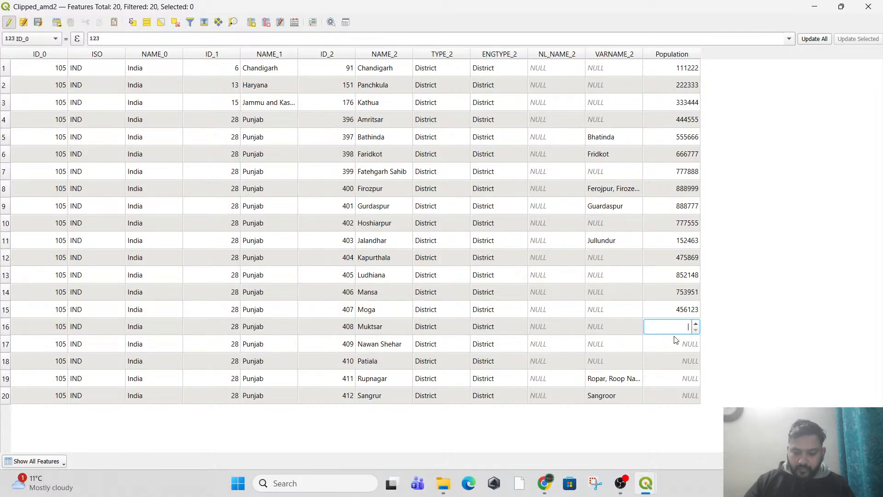
{"action": "type", "text": "684235"}
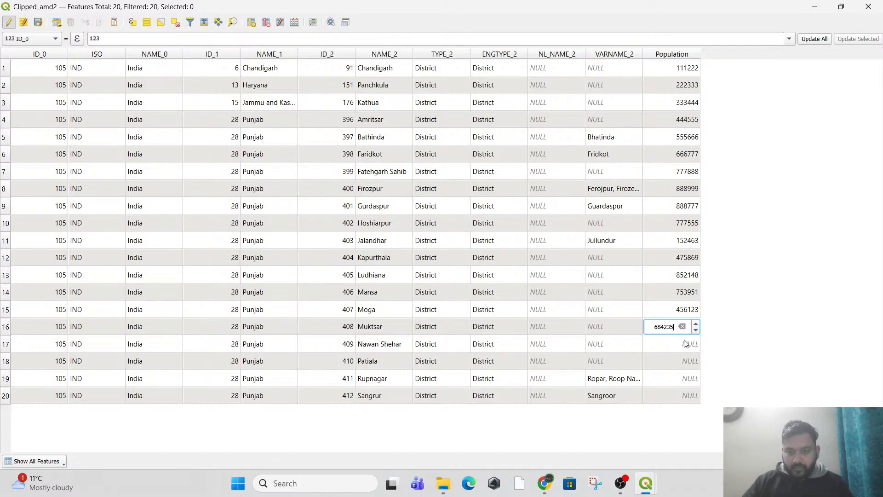
- Set the Population values to 258963 for Nawan Shehar and 357456 for Patiala
{"action": "left_click", "coordinate": [685, 343]}
{"action": "type", "text": "258963"}
{"action": "left_click", "coordinate": [675, 362]}
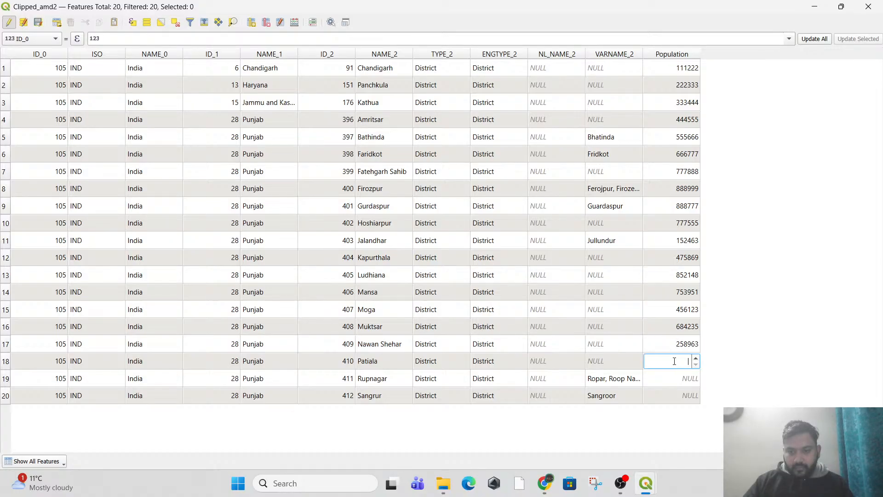
{"action": "type", "text": "357456"}
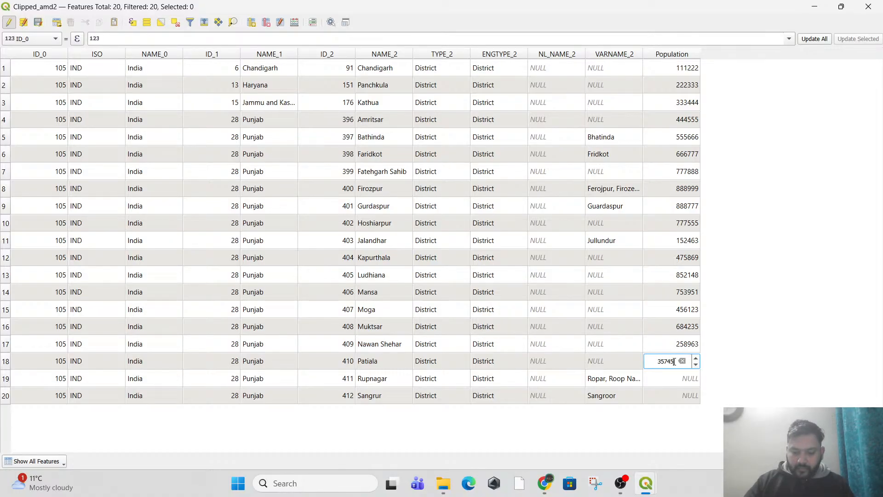
- Set the Population values to 158269 for Rupnagar and 124578 for Sangrur
{"action": "left_click", "coordinate": [678, 382]}
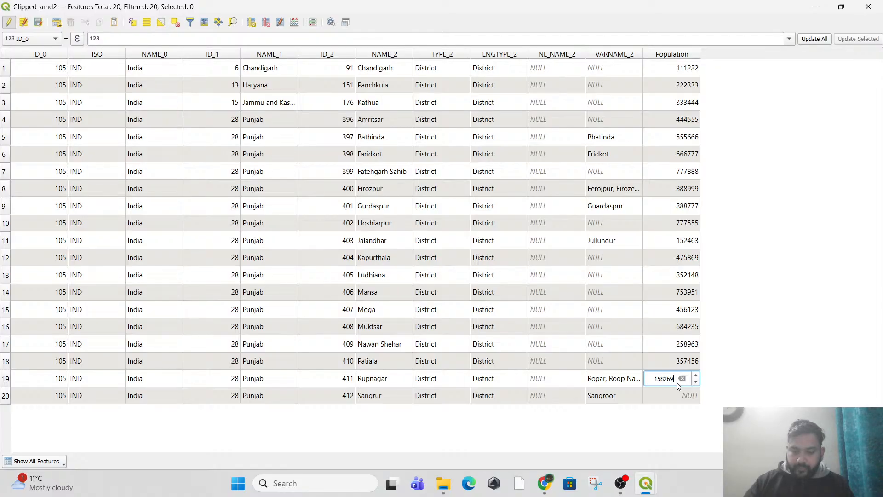
{"action": "left_click", "coordinate": [672, 397]}
{"action": "type", "text": "124578"}
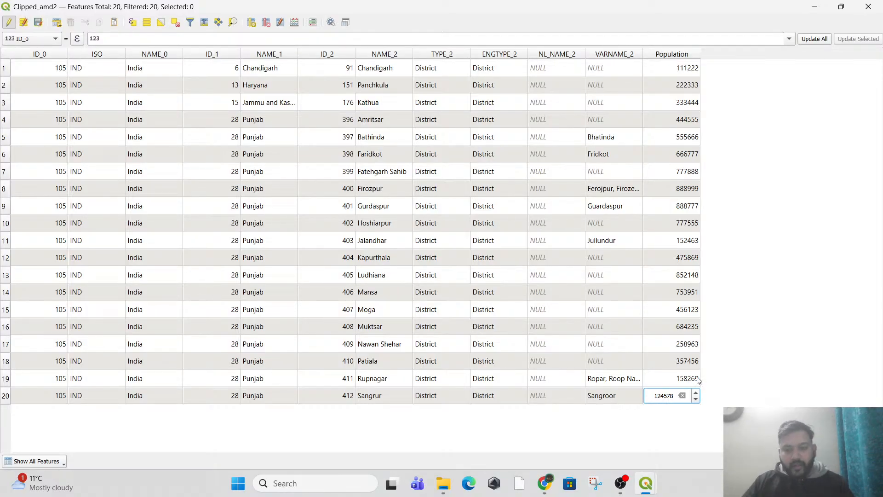
{"action": "left_click", "coordinate": [751, 366]}
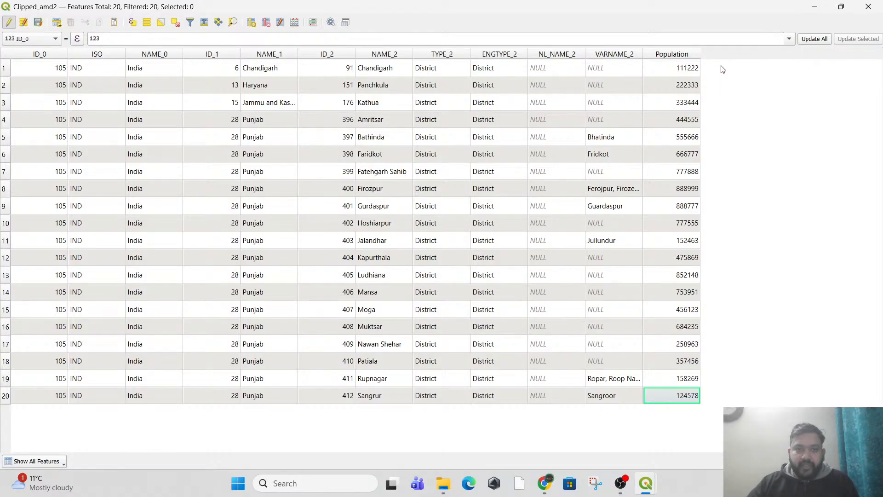
- Open the Field Calculator for the Clipped_amd2 table and name the new output field Area
{"action": "left_click", "coordinate": [282, 23]}
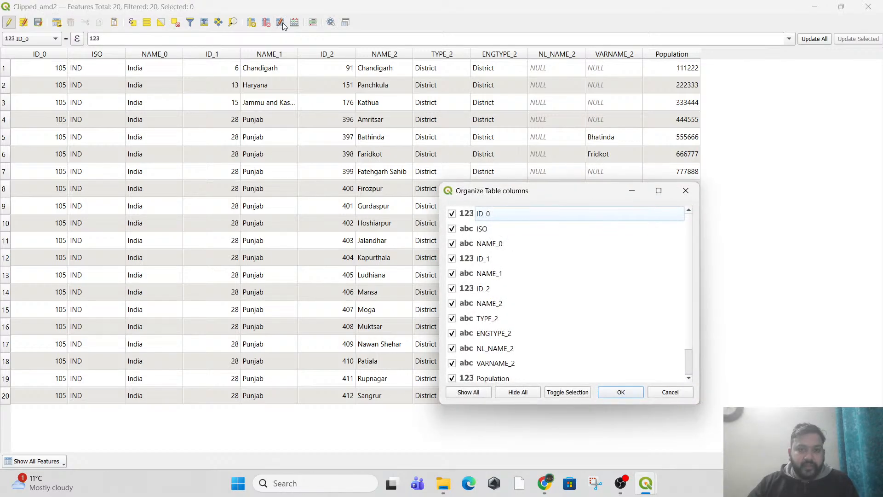
{"action": "left_click", "coordinate": [685, 189]}
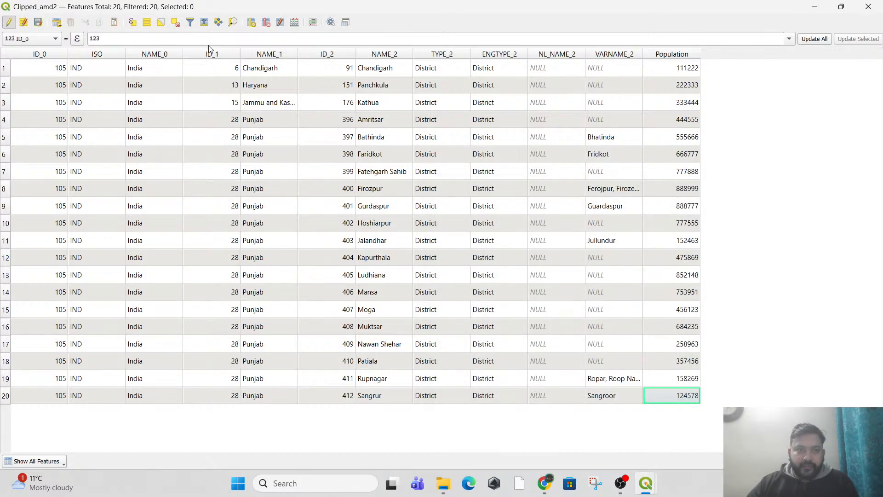
{"action": "left_click", "coordinate": [295, 24]}
{"action": "left_click_drag", "start_coordinate": [515, 69], "coordinate": [264, 88]}
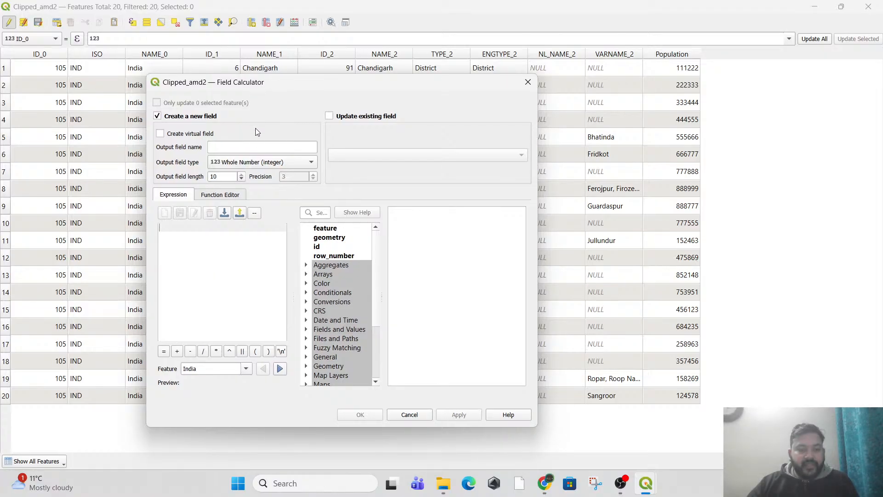
{"action": "left_click", "coordinate": [261, 148]}
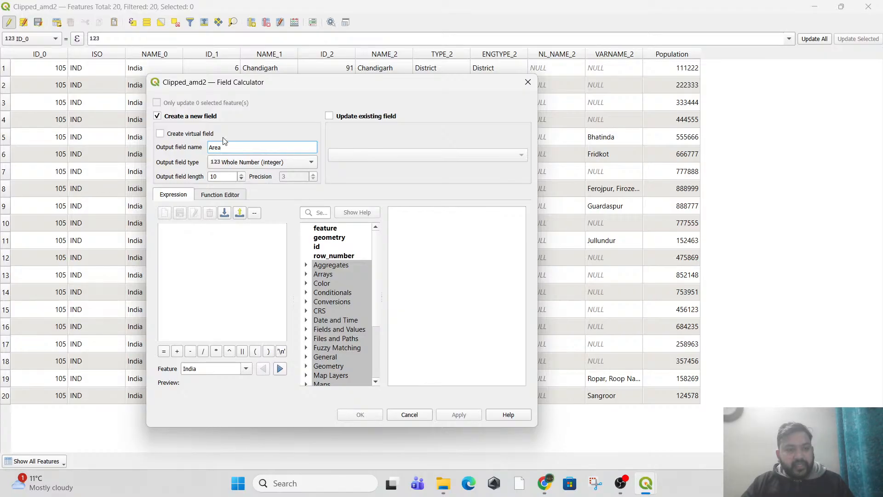
{"action": "left_click", "coordinate": [246, 251]}
- Expand the Geometry function group in the Field Calculator and examine its functions for one that calculates area
{"action": "scroll", "coordinate": [322, 337], "scroll_direction": "down", "scroll_amount": 1}
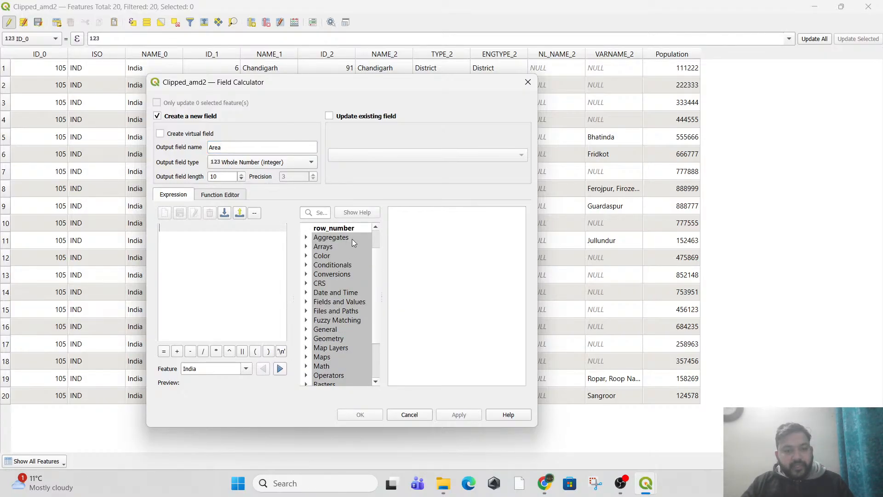
{"action": "scroll", "coordinate": [322, 358], "scroll_direction": "down", "scroll_amount": 1}
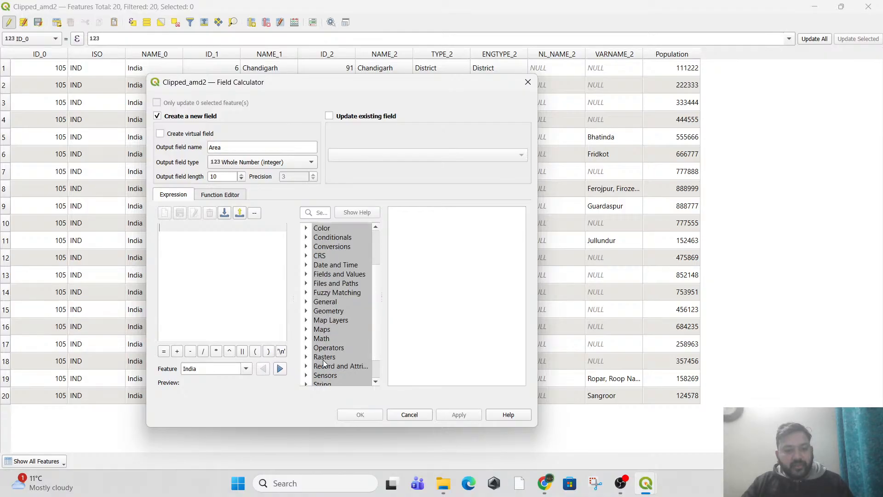
{"action": "left_click", "coordinate": [305, 311]}
{"action": "scroll", "coordinate": [345, 349], "scroll_direction": "down", "scroll_amount": 1}
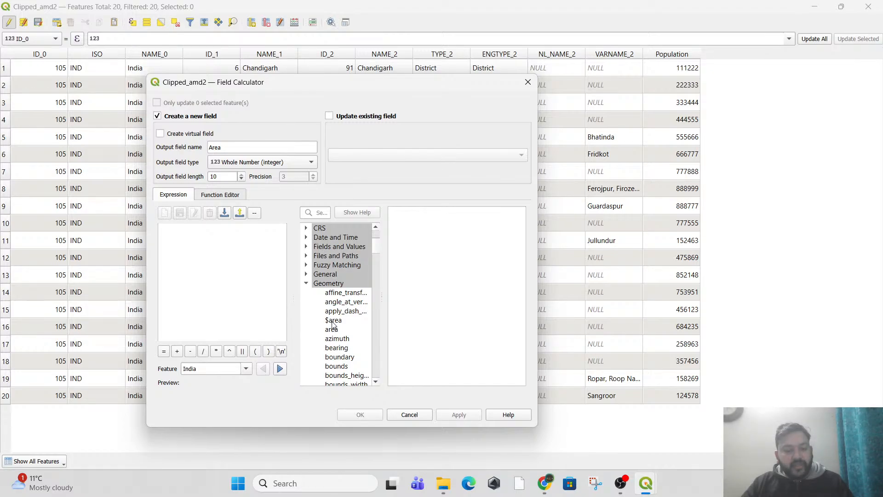
{"action": "scroll", "coordinate": [333, 324], "scroll_direction": "down", "scroll_amount": 7}
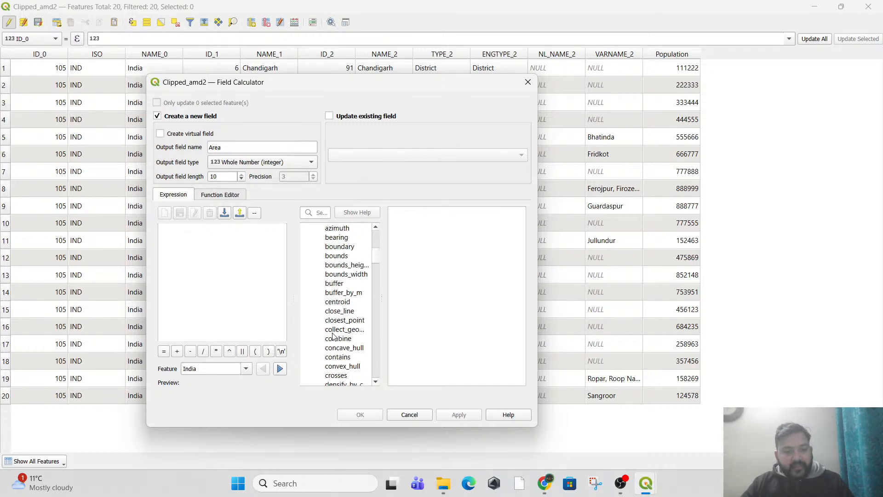
{"action": "scroll", "coordinate": [341, 350], "scroll_direction": "down", "scroll_amount": 10}
{"action": "scroll", "coordinate": [346, 326], "scroll_direction": "up", "scroll_amount": 3}
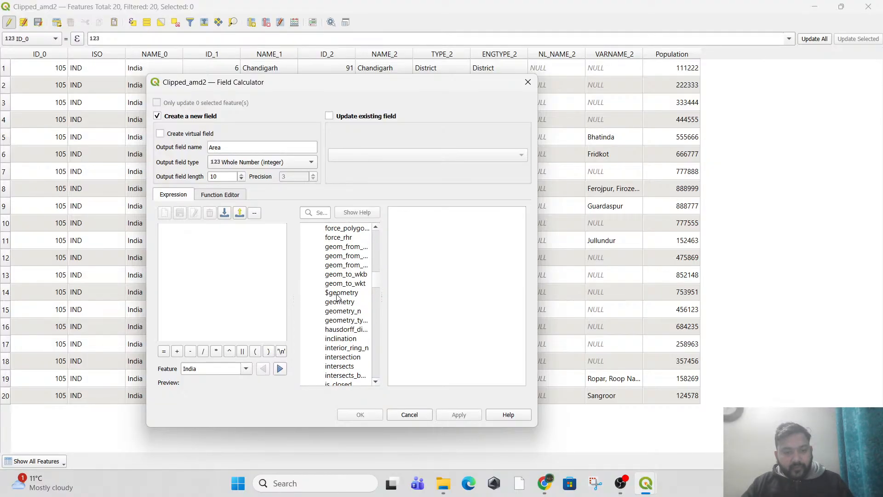
{"action": "scroll", "coordinate": [343, 340], "scroll_direction": "down", "scroll_amount": 11}
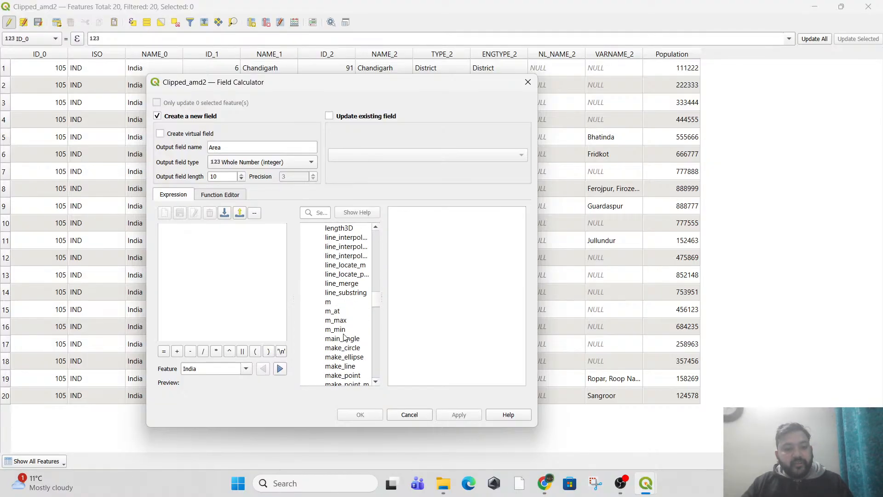
{"action": "scroll", "coordinate": [343, 341], "scroll_direction": "down", "scroll_amount": 20}
{"action": "scroll", "coordinate": [327, 286], "scroll_direction": "up", "scroll_amount": 1}
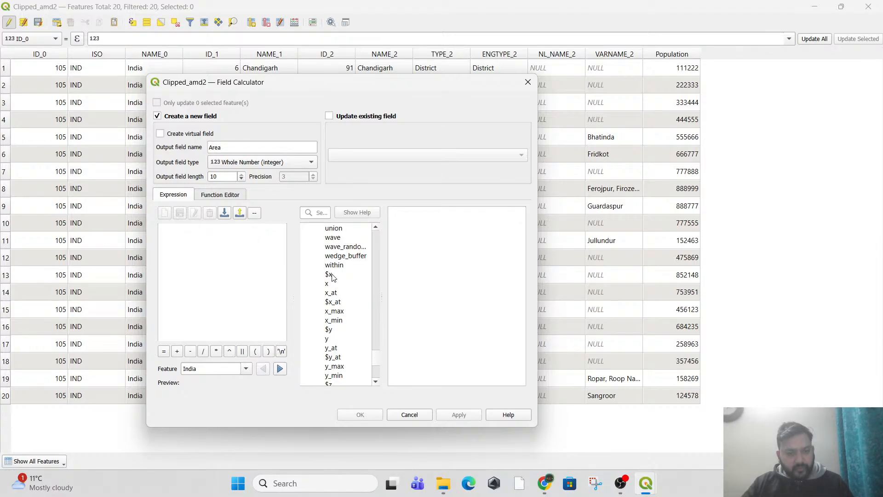
{"action": "scroll", "coordinate": [328, 276], "scroll_direction": "down", "scroll_amount": 2}
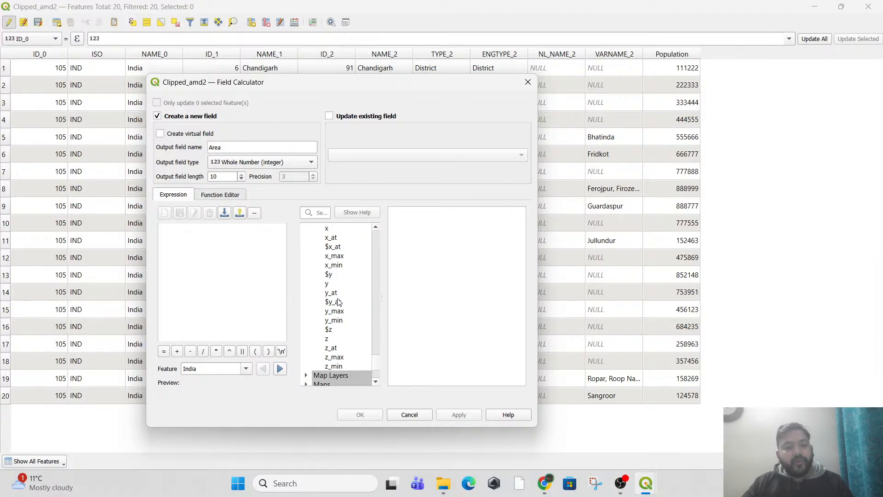
{"action": "scroll", "coordinate": [336, 368], "scroll_direction": "up", "scroll_amount": 6}
{"action": "scroll", "coordinate": [336, 349], "scroll_direction": "up", "scroll_amount": 20}
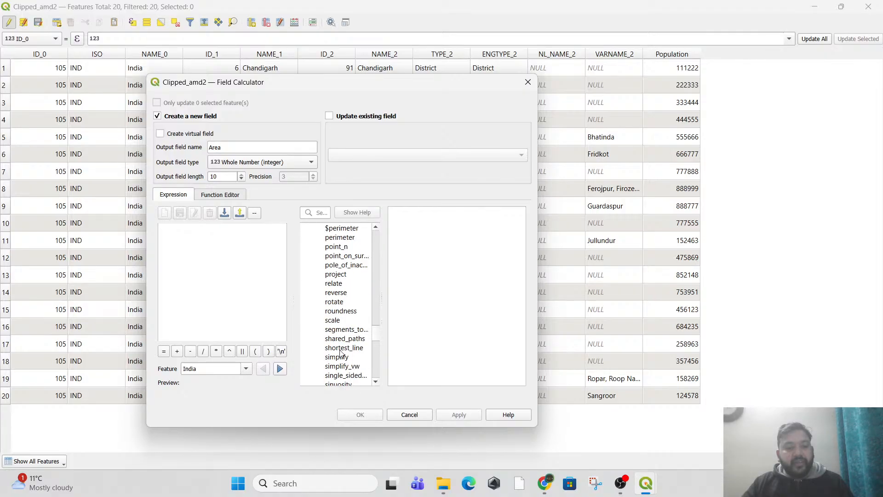
- Enter the expression $area/1000000 for the new Area field, using the area function from the Geometry group
{"action": "scroll", "coordinate": [339, 329], "scroll_direction": "up", "scroll_amount": 1}
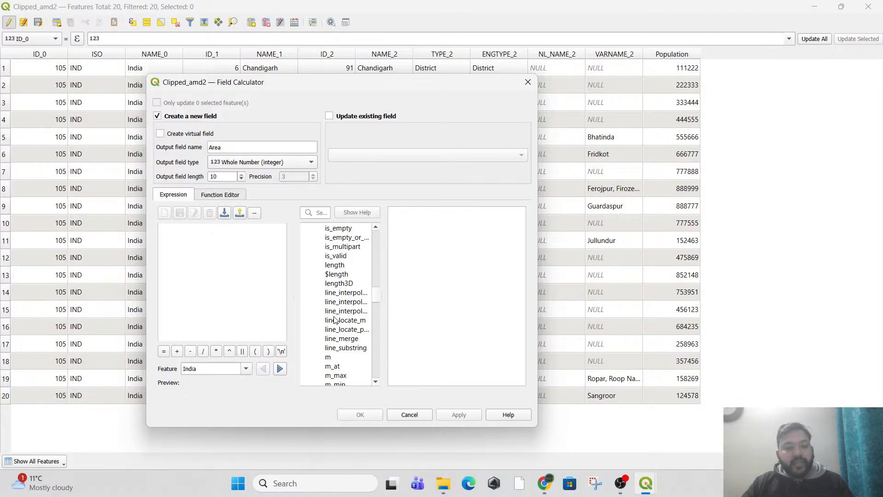
{"action": "scroll", "coordinate": [340, 283], "scroll_direction": "up", "scroll_amount": 6}
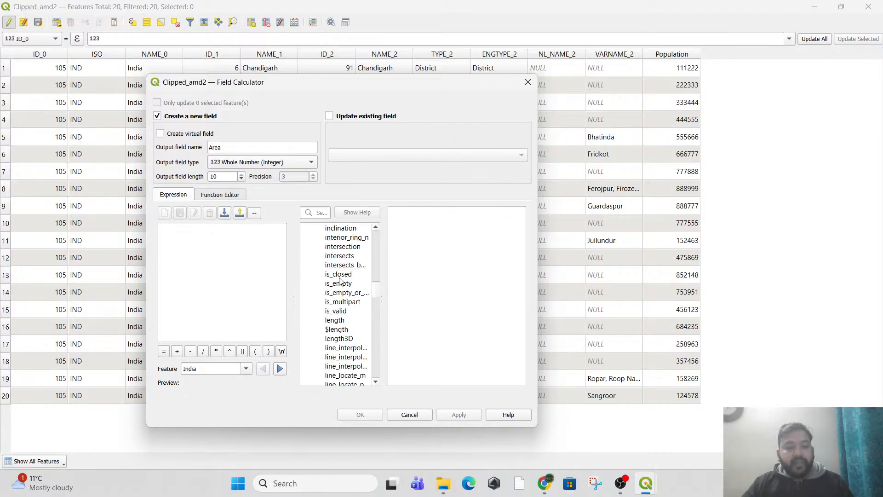
{"action": "scroll", "coordinate": [341, 283], "scroll_direction": "up", "scroll_amount": 10}
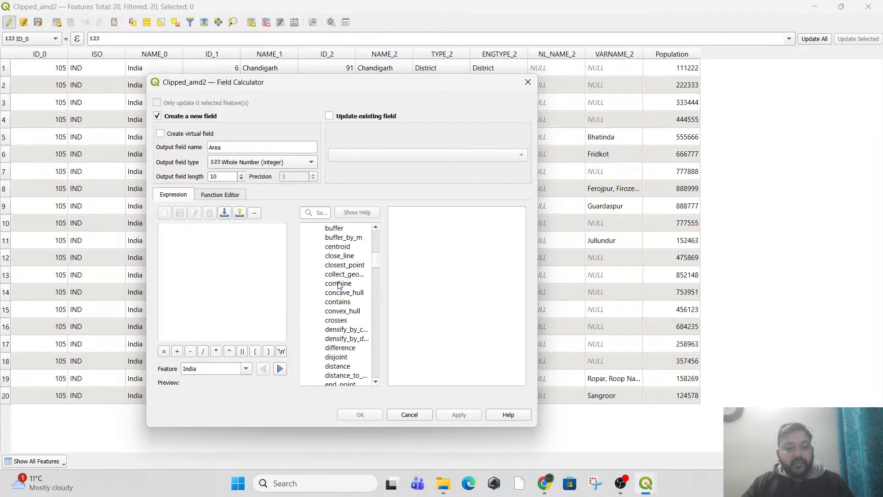
{"action": "scroll", "coordinate": [340, 285], "scroll_direction": "up", "scroll_amount": 2}
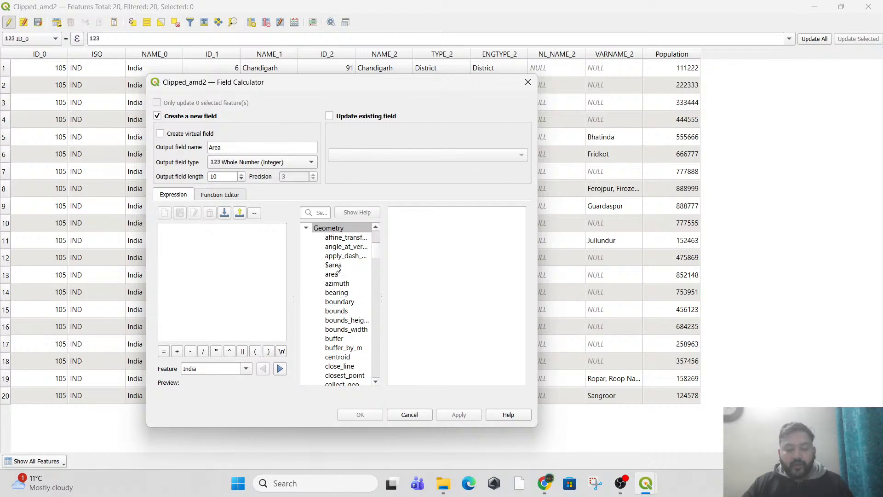
{"action": "double_click", "coordinate": [335, 265]}
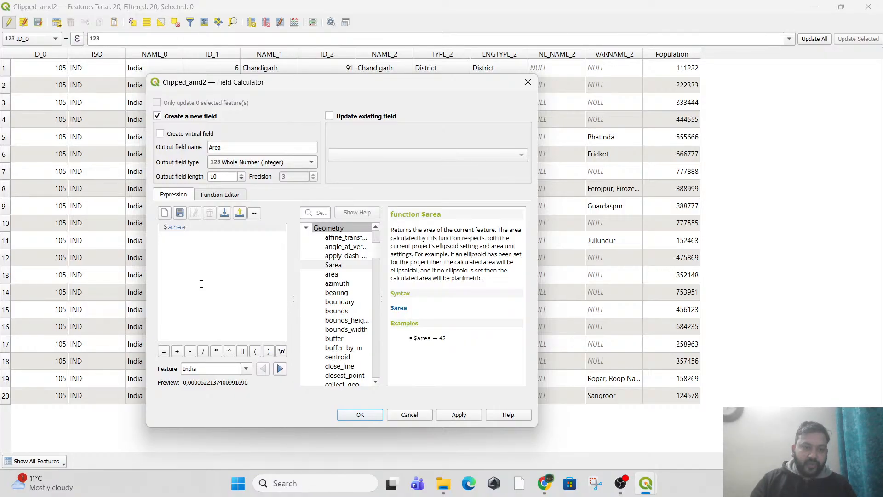
{"action": "type", "text": "/10"}
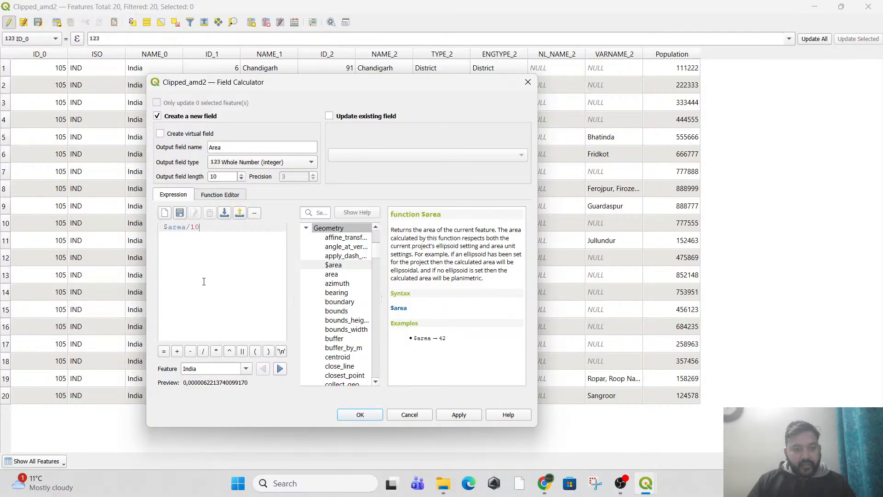
{"action": "type", "text": "0000"}
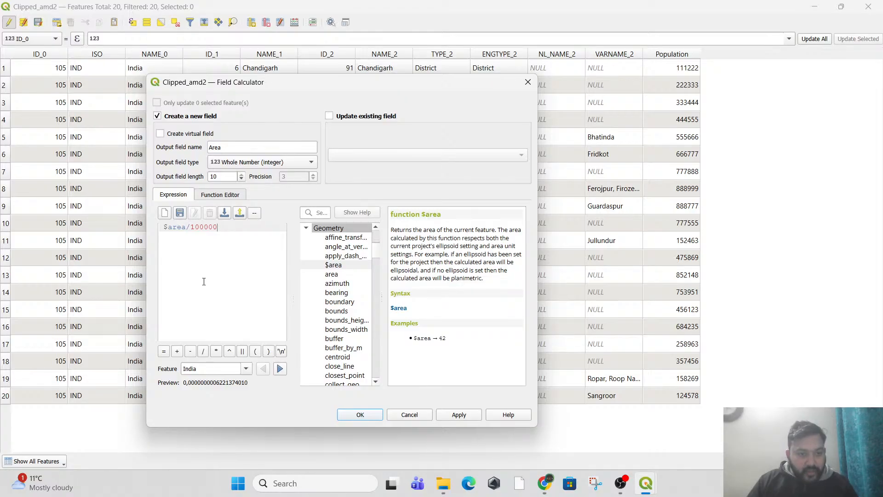
{"action": "type", "text": "0"}
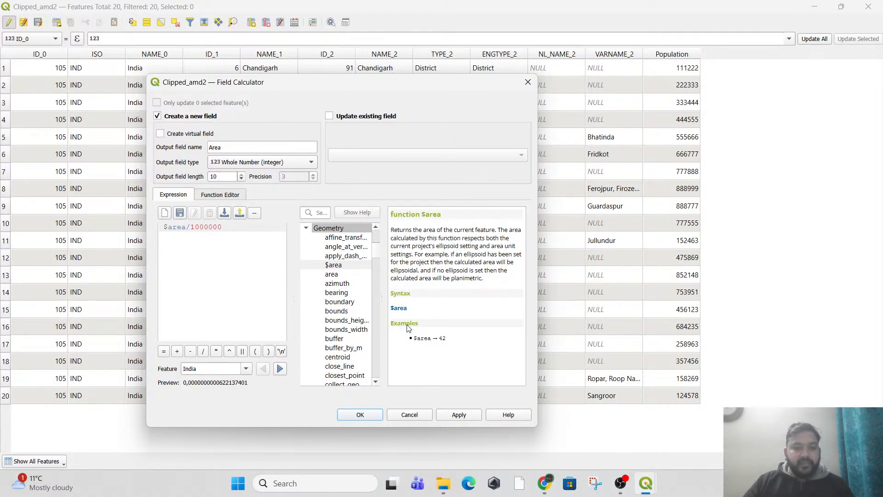
- Apply the calculation to add the Area field to the Clipped_amd2 table and close the field calculator
{"action": "left_click", "coordinate": [464, 418]}
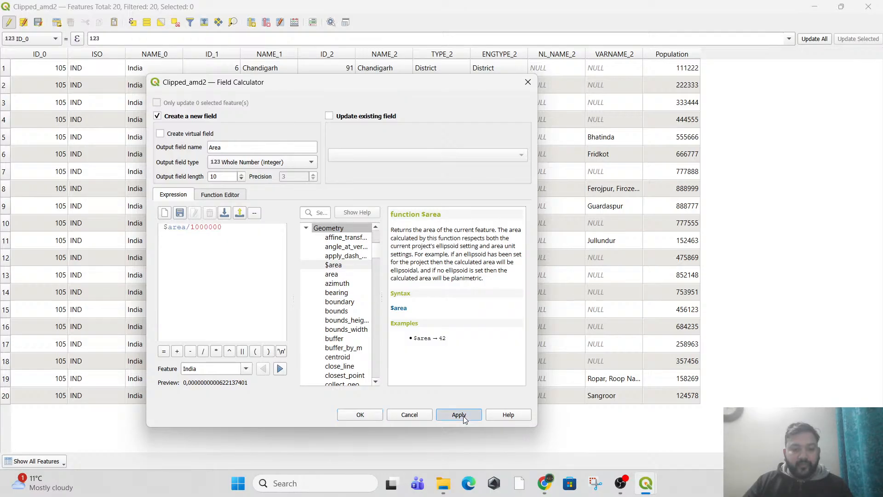
{"action": "left_click", "coordinate": [357, 416]}
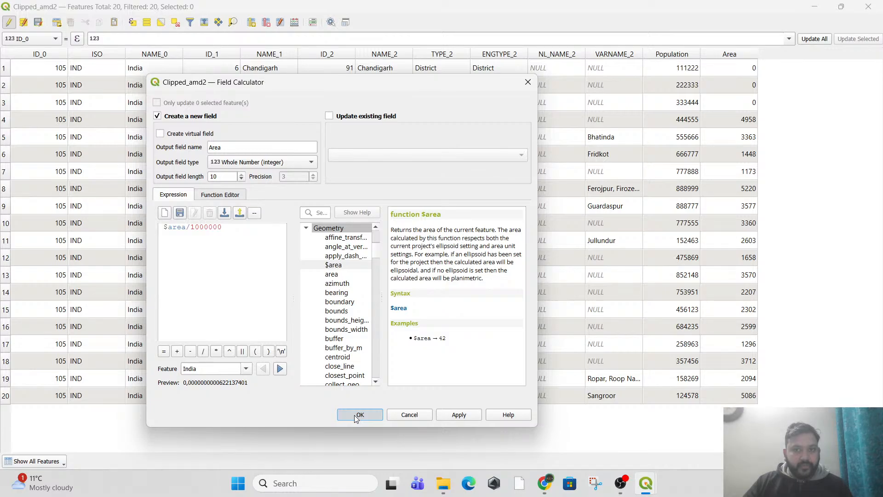
{"action": "left_click", "coordinate": [357, 415]}
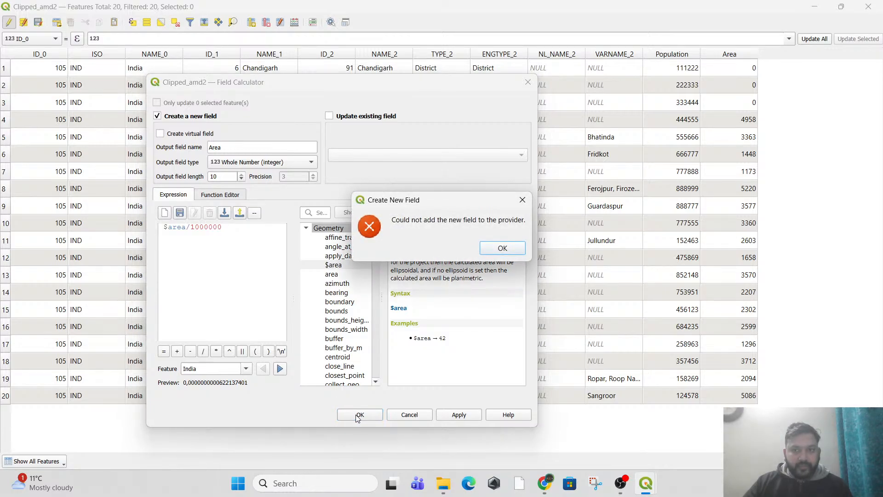
{"action": "left_click", "coordinate": [518, 249]}
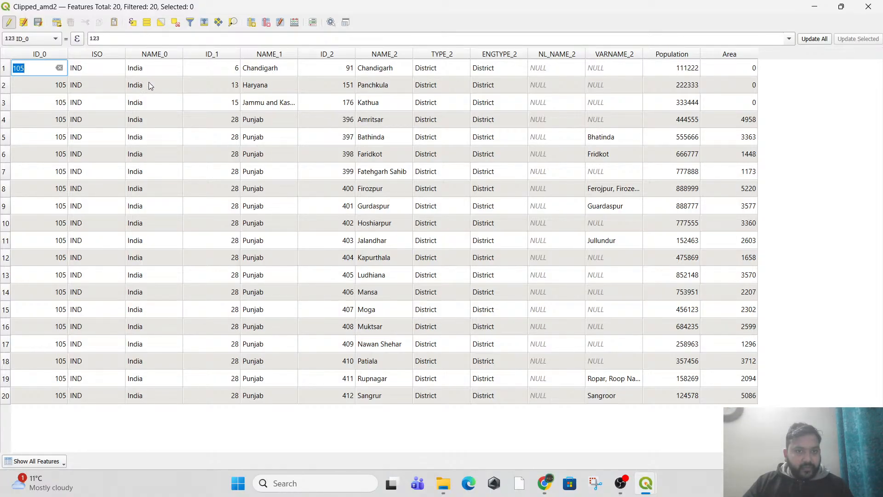
{"action": "left_click", "coordinate": [840, 112]}
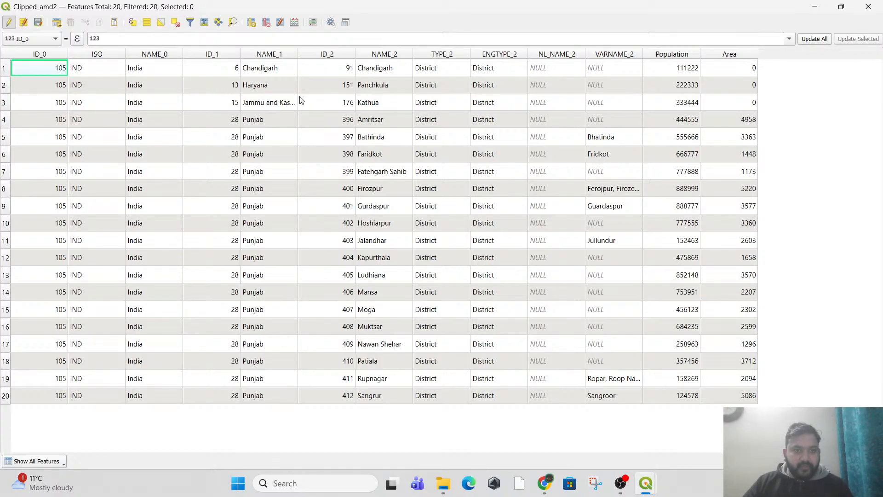
- Delete the first three features, Chandigarh, Panchkula and Kathua, from the Clipped_amd2 layer
{"action": "left_click", "coordinate": [5, 73]}
{"action": "left_click", "coordinate": [7, 88], "text": "shift"}
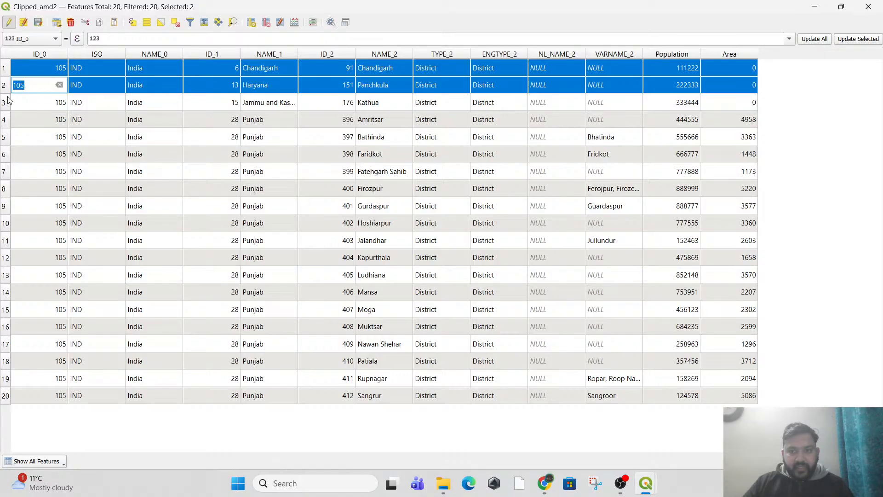
{"action": "left_click", "coordinate": [5, 102], "text": "shift"}
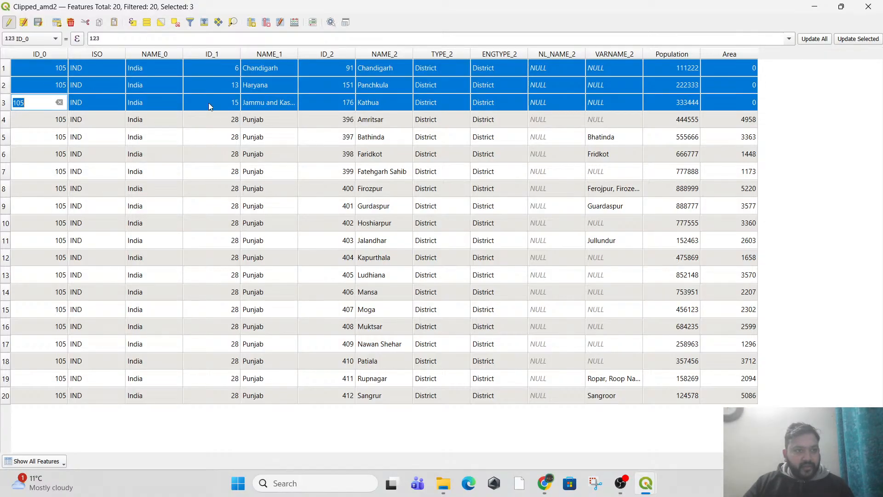
{"action": "left_click", "coordinate": [829, 119]}
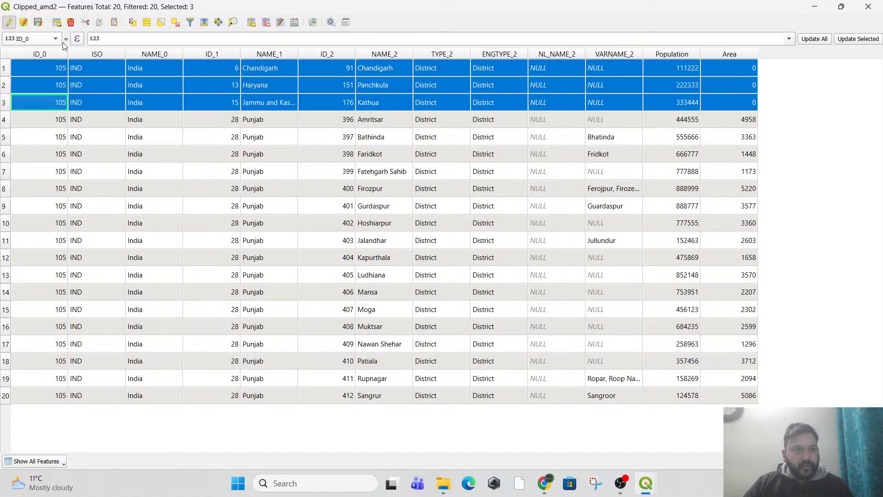
{"action": "left_click", "coordinate": [70, 24]}
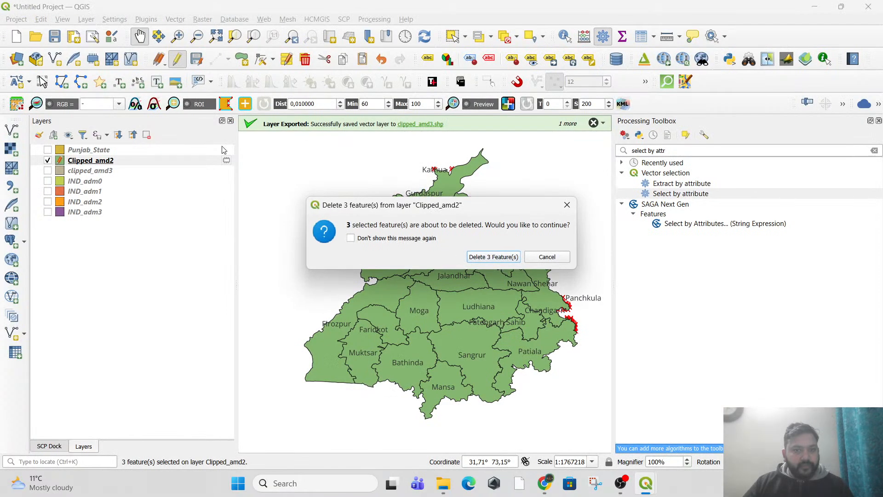
{"action": "left_click", "coordinate": [490, 257]}
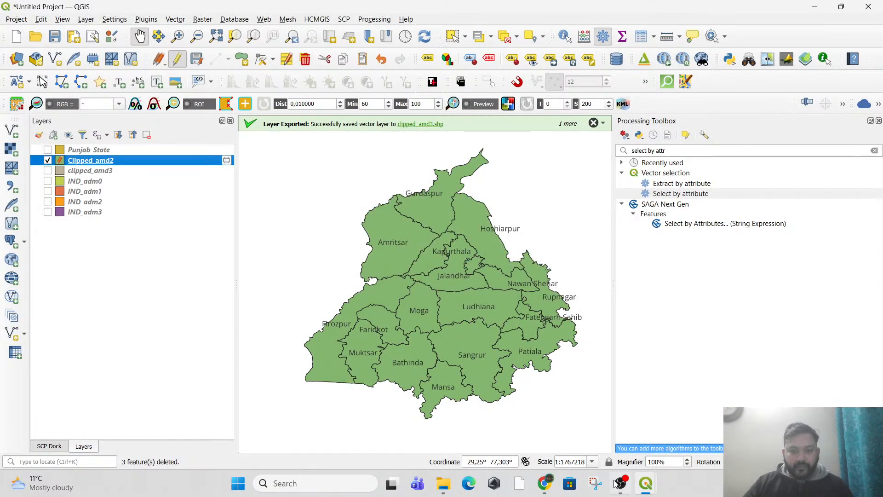
- Close the IND_adm1 attribute table and return to the Clipped_amd2 attribute table
{"action": "mouse_move", "coordinate": [640, 482]}
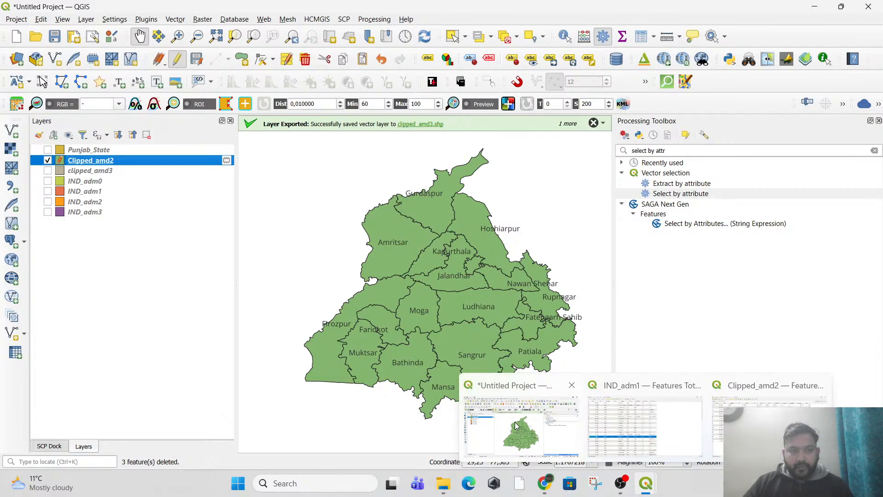
{"action": "left_click", "coordinate": [647, 490]}
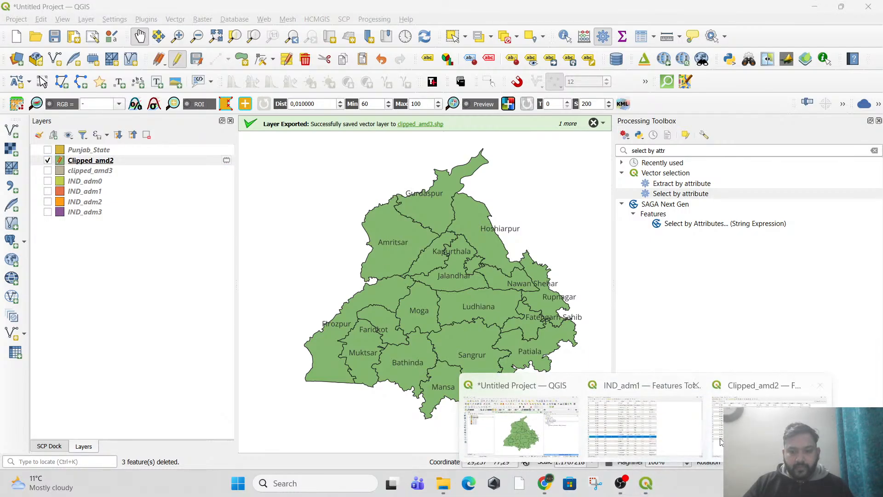
{"action": "mouse_move", "coordinate": [736, 433]}
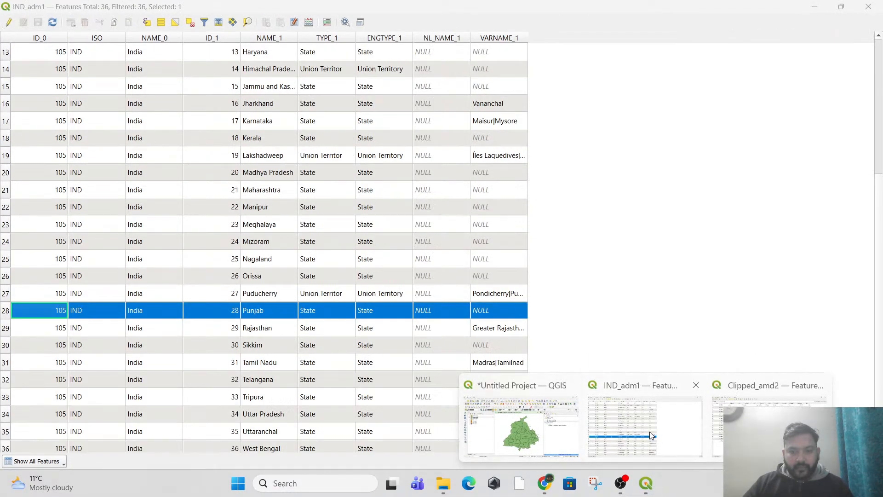
{"action": "left_click", "coordinate": [650, 435]}
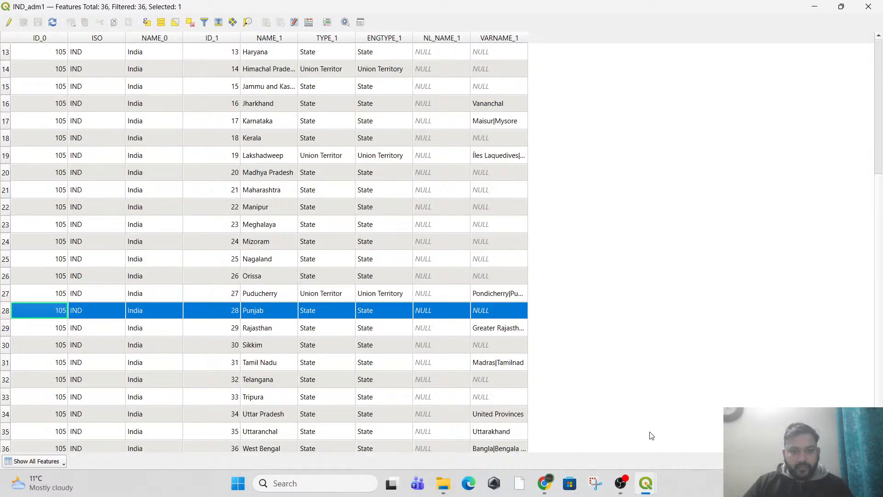
{"action": "left_click", "coordinate": [869, 7]}
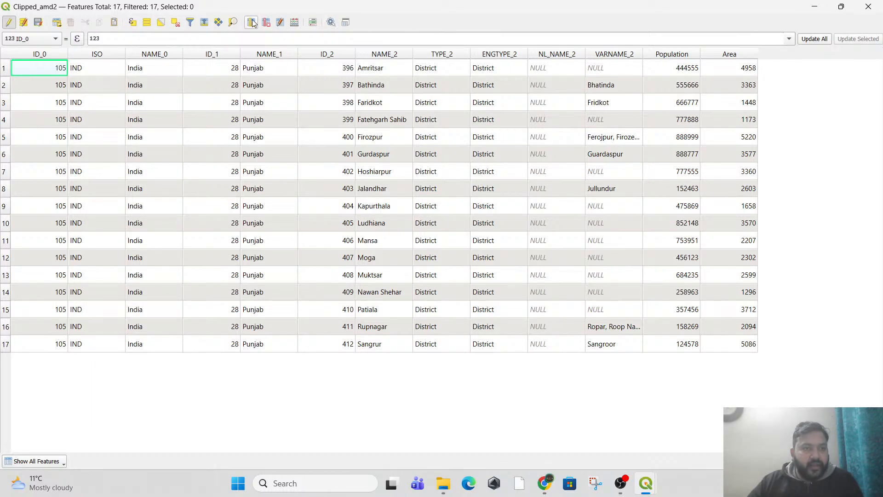
- Set up a new field named PopDensity of type Decimal Number (real) in the field calculator
{"action": "left_click", "coordinate": [294, 24]}
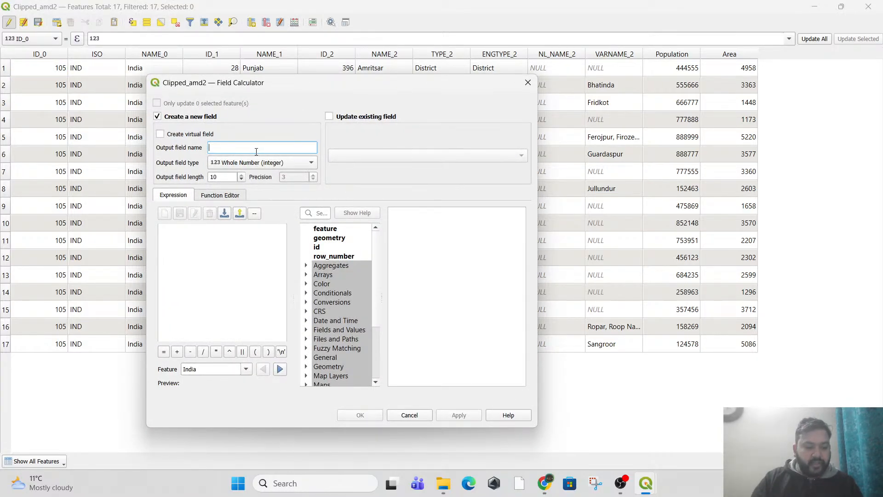
{"action": "type", "text": "PopDensity"}
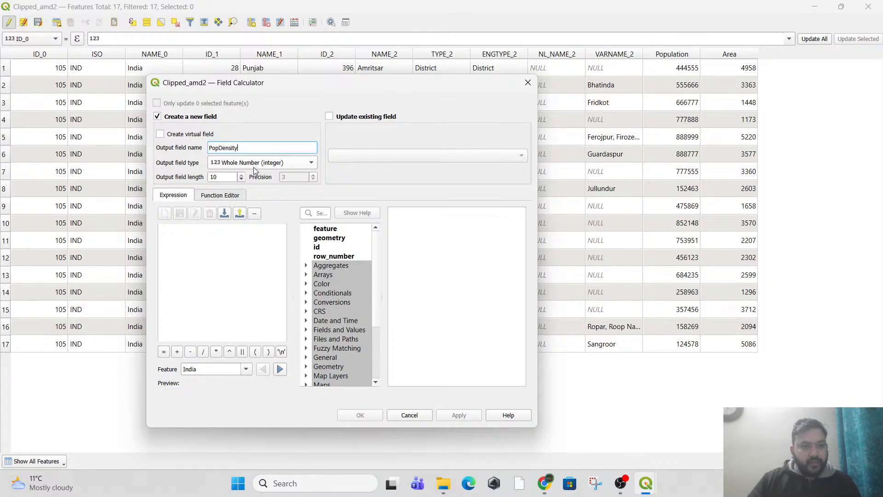
{"action": "left_click", "coordinate": [254, 167]}
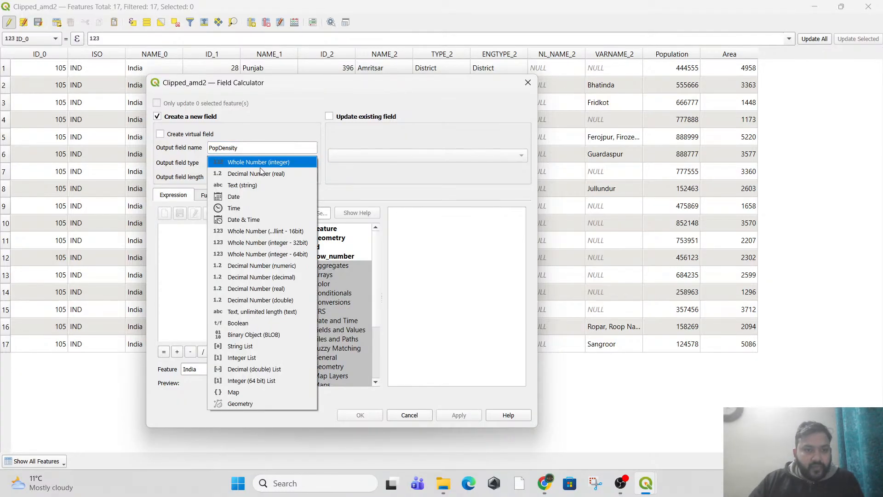
{"action": "left_click", "coordinate": [236, 178]}
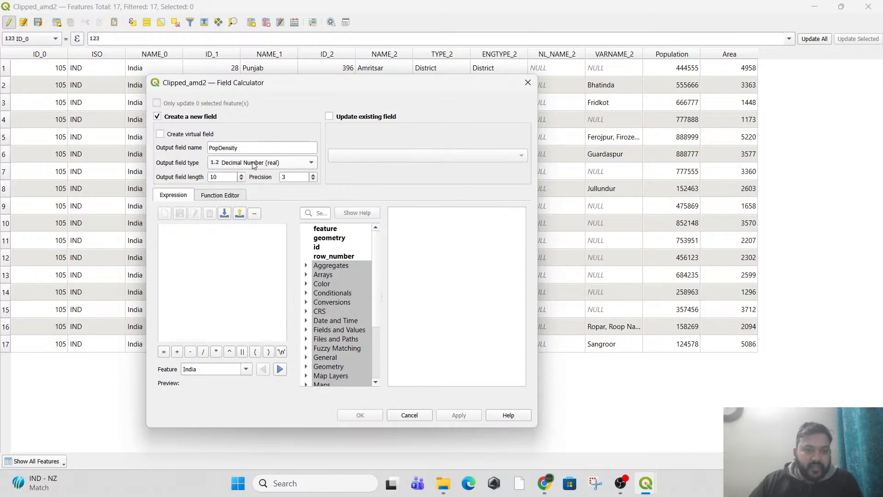
- Enter the expression "Population"/"Area" from the layer's fields and apply it to the PopDensity field
{"action": "left_click", "coordinate": [223, 253]}
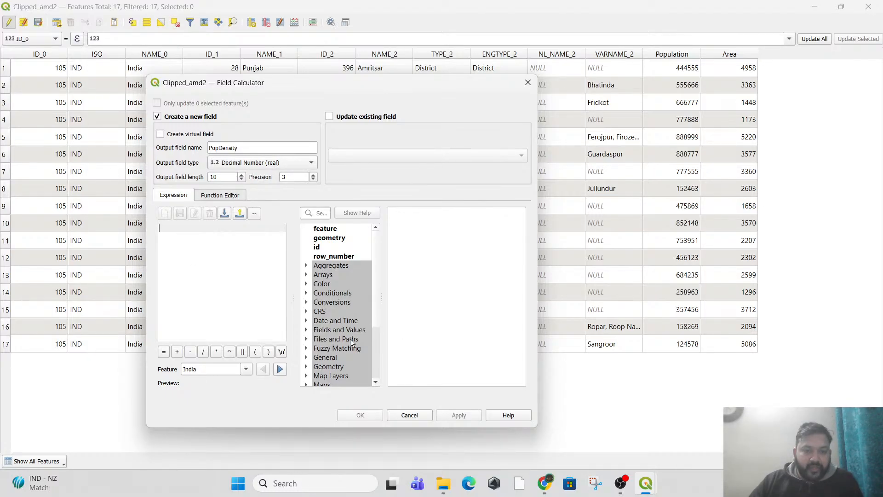
{"action": "scroll", "coordinate": [350, 339], "scroll_direction": "down", "scroll_amount": 1}
{"action": "left_click", "coordinate": [329, 302]}
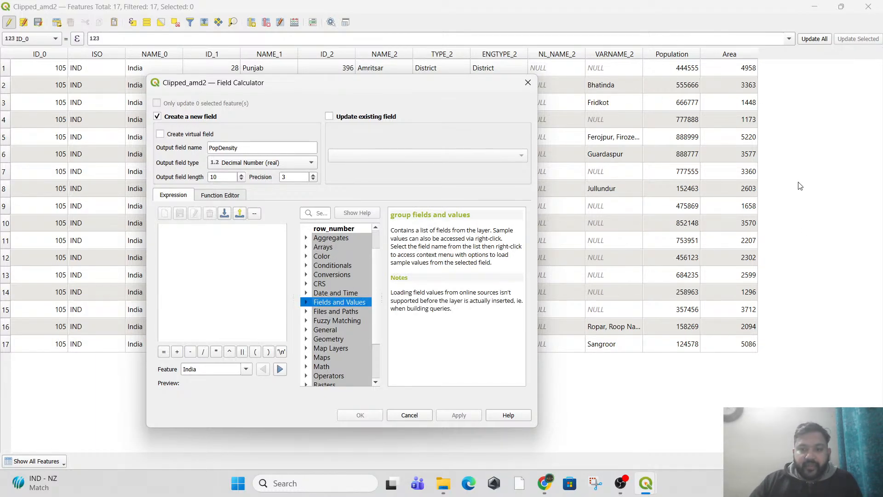
{"action": "left_click", "coordinate": [307, 302]}
{"action": "scroll", "coordinate": [336, 330], "scroll_direction": "down", "scroll_amount": 3}
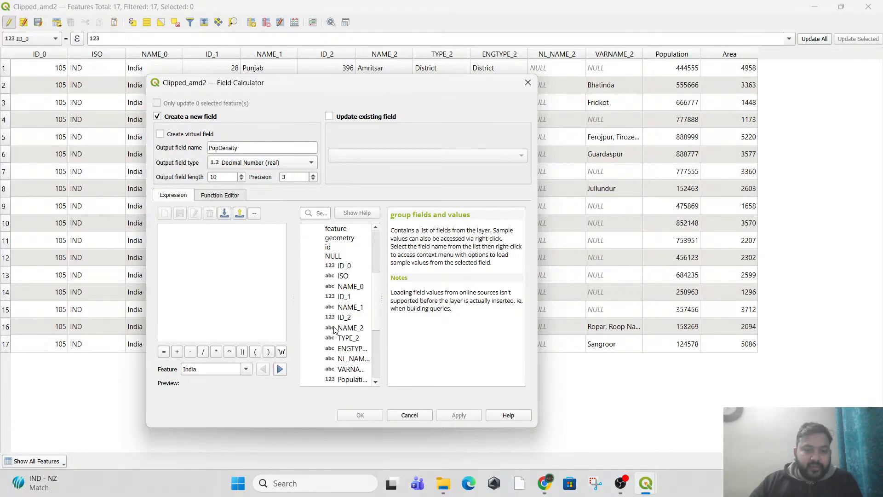
{"action": "scroll", "coordinate": [335, 330], "scroll_direction": "down", "scroll_amount": 2}
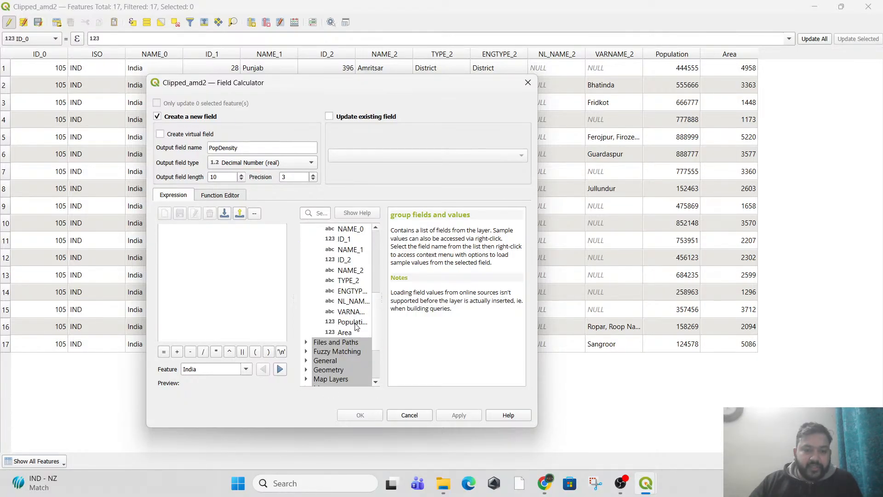
{"action": "double_click", "coordinate": [352, 322]}
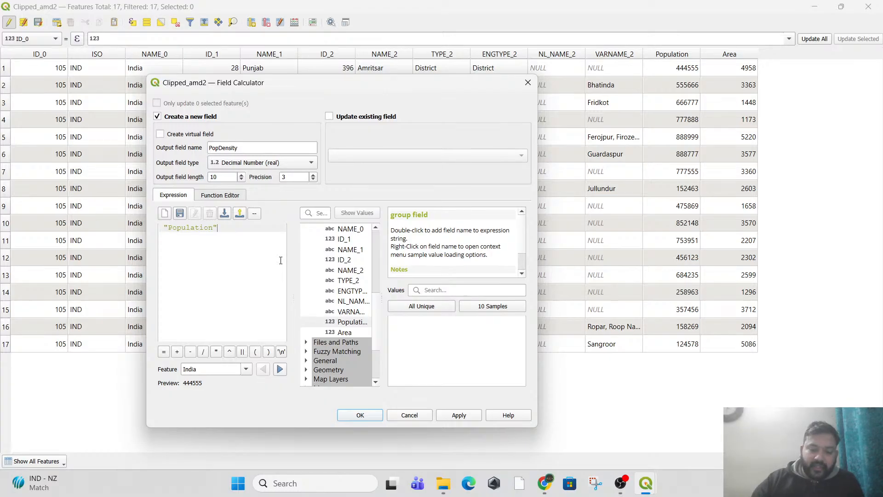
{"action": "type", "text": "/ \"Area"}
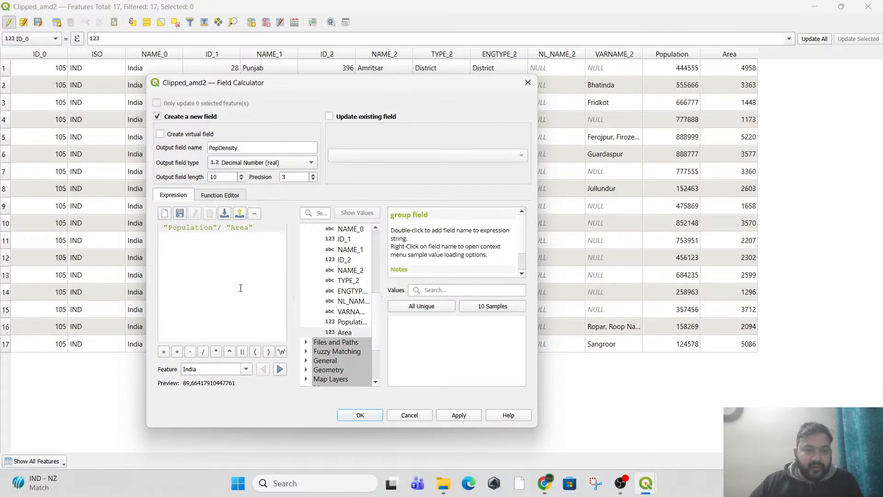
{"action": "key", "text": "BackSpace"}
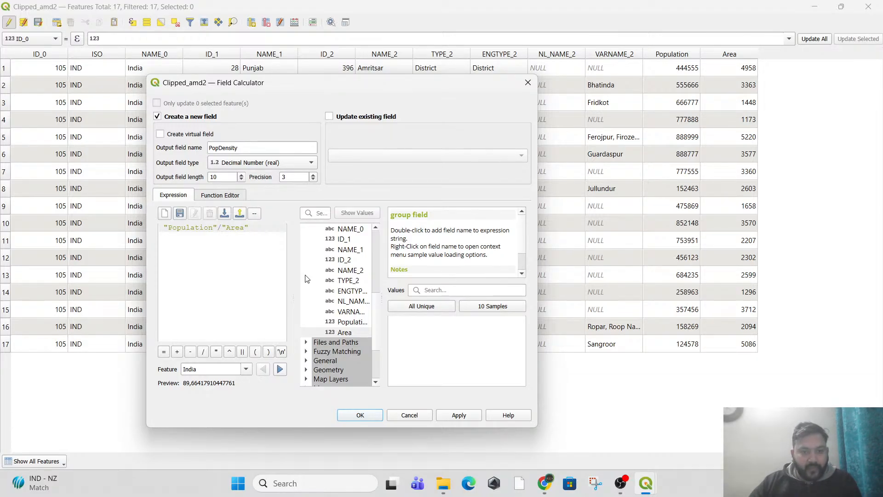
{"action": "left_click", "coordinate": [450, 415]}
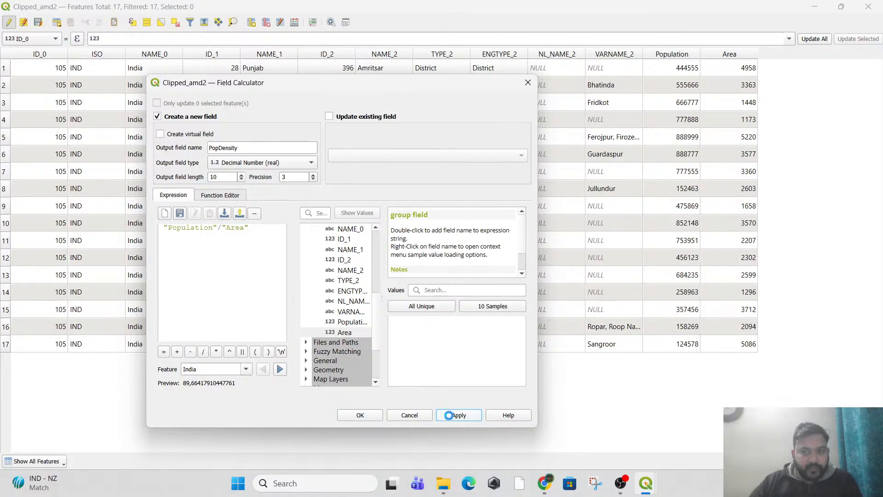
- Close the field calculator and attribute table, then stop editing Clipped_amd2 and save its changes
{"action": "left_click", "coordinate": [375, 416]}
{"action": "left_click", "coordinate": [512, 254]}
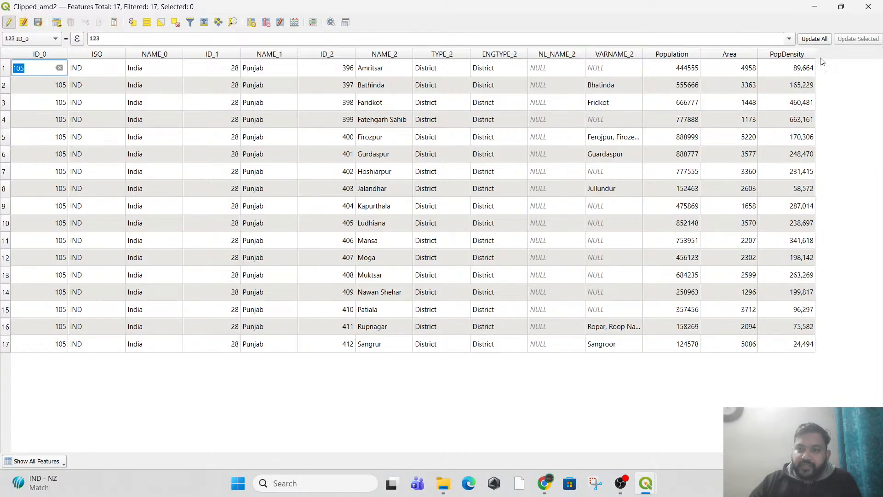
{"action": "left_click", "coordinate": [868, 7]}
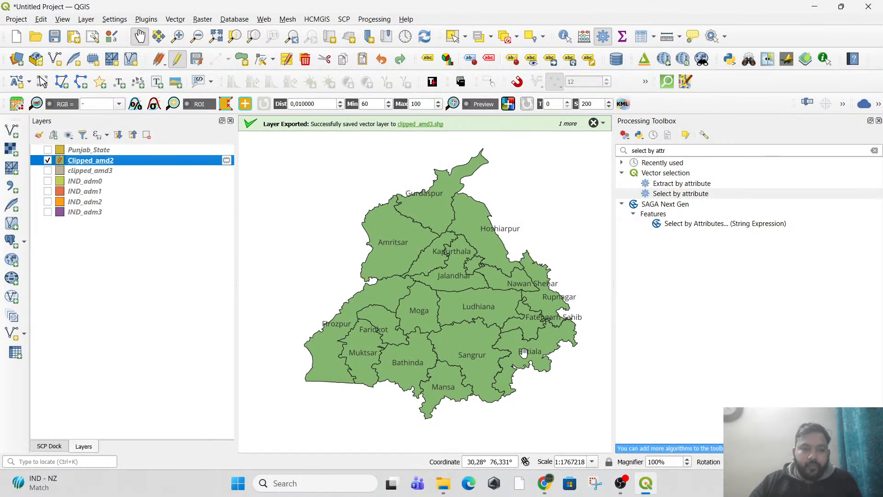
{"action": "left_click", "coordinate": [177, 58]}
{"action": "left_click", "coordinate": [425, 254]}
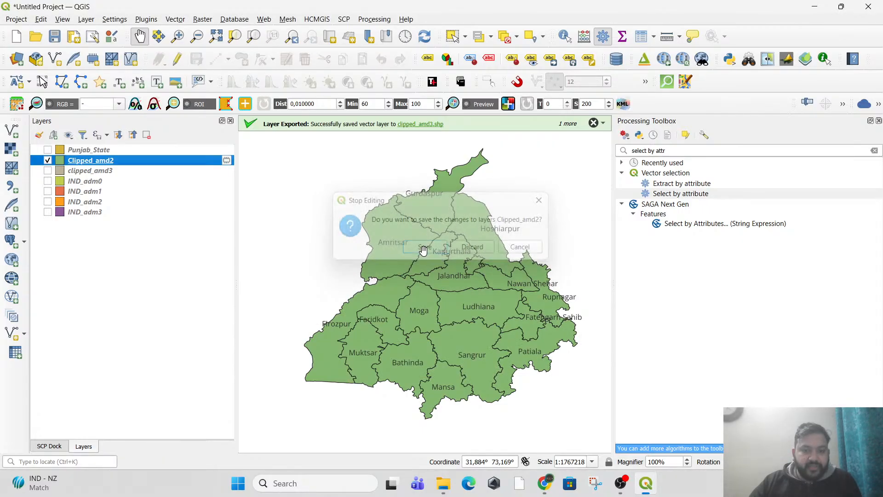
- Label the Clipped_amd2 districts with the PopDensity field as single labels
{"action": "right_click", "coordinate": [102, 165]}
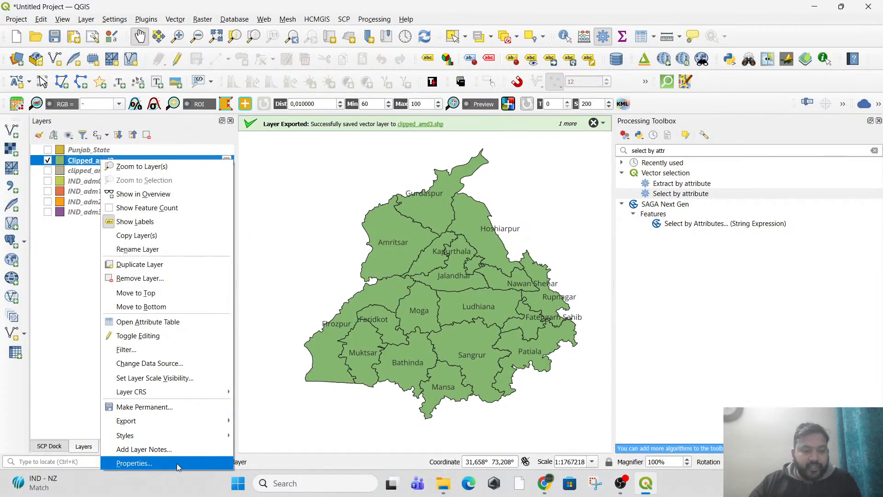
{"action": "left_click", "coordinate": [179, 466]}
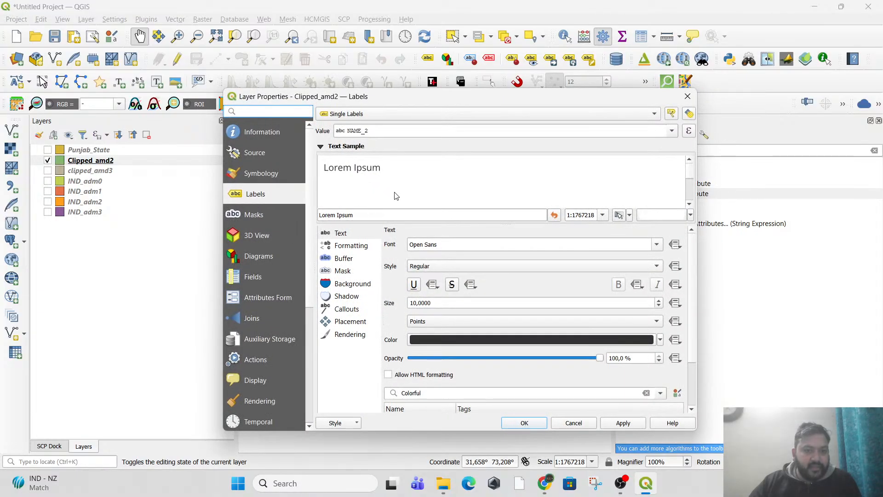
{"action": "left_click", "coordinate": [672, 131]}
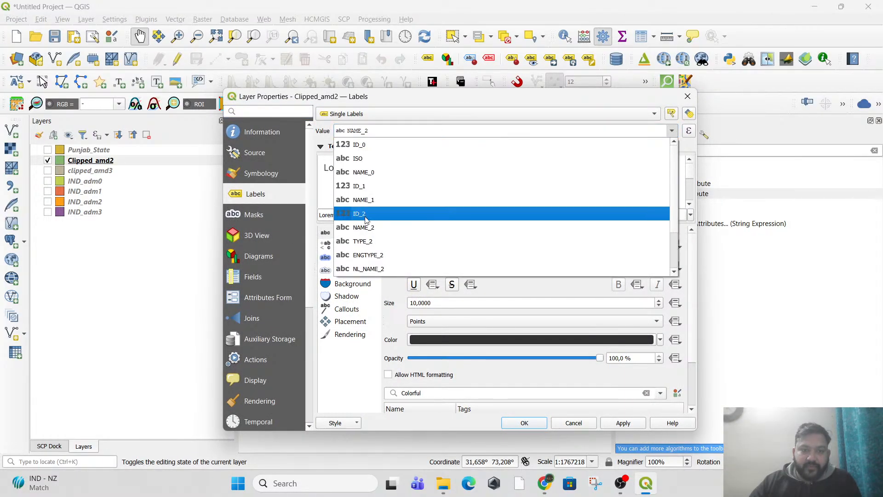
{"action": "left_click", "coordinate": [367, 269]}
{"action": "left_click", "coordinate": [623, 423]}
{"action": "left_click", "coordinate": [527, 423]}
- Examine the population density labels of the individual districts across the map
{"action": "scroll", "coordinate": [497, 298], "scroll_direction": "up", "scroll_amount": 1}
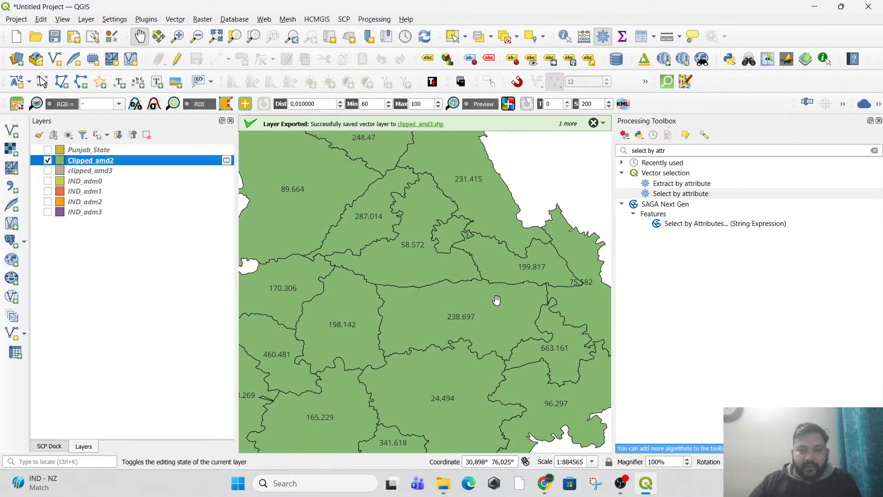
{"action": "left_click_drag", "start_coordinate": [427, 264], "coordinate": [494, 343]}
{"action": "left_click_drag", "start_coordinate": [371, 368], "coordinate": [444, 262]}
{"action": "left_click_drag", "start_coordinate": [469, 350], "coordinate": [395, 349]}
{"action": "left_click_drag", "start_coordinate": [527, 165], "coordinate": [472, 365]}
{"action": "left_click_drag", "start_coordinate": [435, 295], "coordinate": [445, 360]}
{"action": "left_click_drag", "start_coordinate": [280, 312], "coordinate": [357, 290]}
- Set the Clipped_amd2 label value to the NAME_2 field so the districts show their names
{"action": "right_click", "coordinate": [99, 159]}
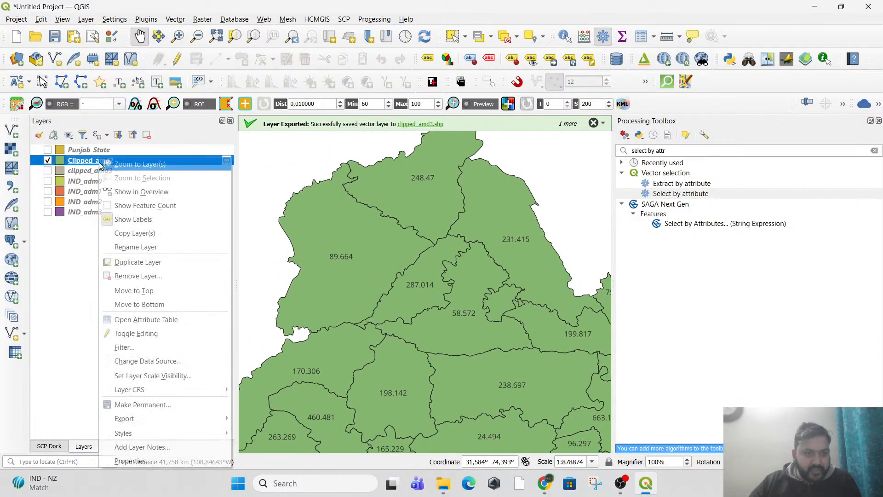
{"action": "left_click", "coordinate": [165, 462]}
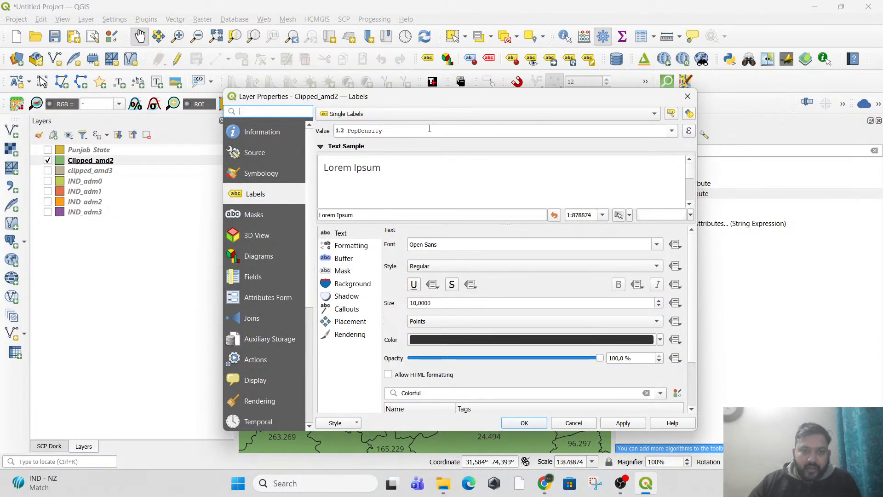
{"action": "left_click", "coordinate": [672, 131]}
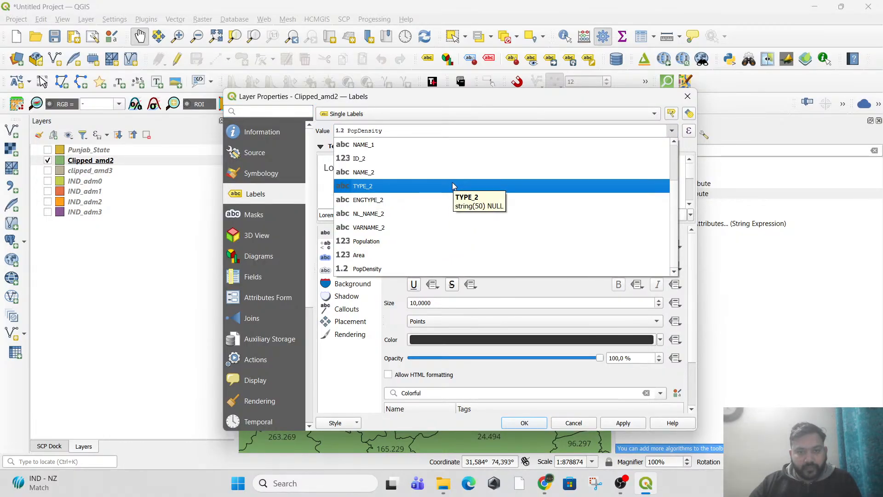
{"action": "left_click", "coordinate": [456, 172]}
{"action": "left_click", "coordinate": [614, 424]}
{"action": "left_click", "coordinate": [523, 423]}
- Switch the Clipped_amd2 layer's symbology from Single Symbol to Graduated
{"action": "left_click_drag", "start_coordinate": [475, 365], "coordinate": [459, 338]}
{"action": "scroll", "coordinate": [458, 302], "scroll_direction": "down", "scroll_amount": 1}
{"action": "scroll", "coordinate": [459, 338], "scroll_direction": "down", "scroll_amount": 1}
{"action": "scroll", "coordinate": [468, 330], "scroll_direction": "up", "scroll_amount": 1}
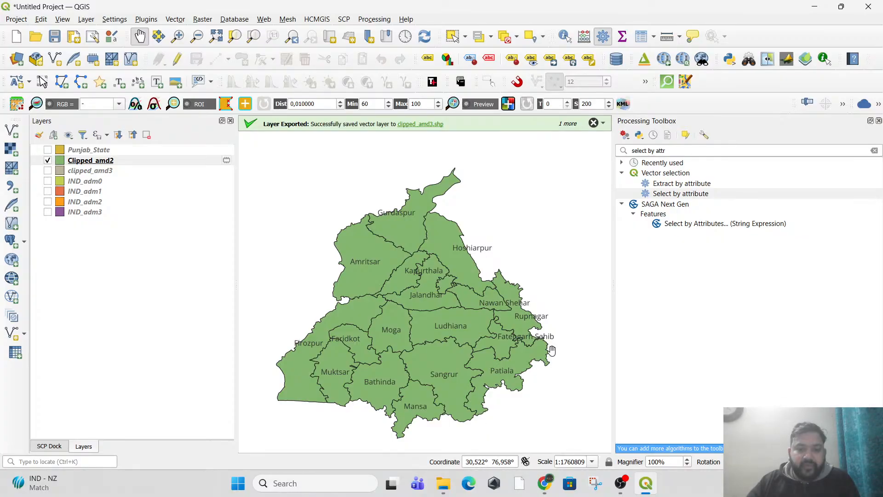
{"action": "left_click_drag", "start_coordinate": [470, 333], "coordinate": [469, 311]}
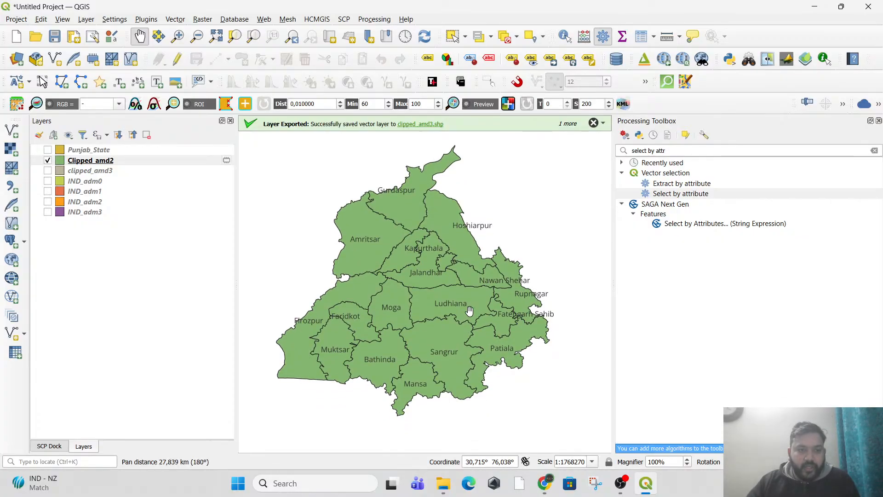
{"action": "right_click", "coordinate": [93, 164]}
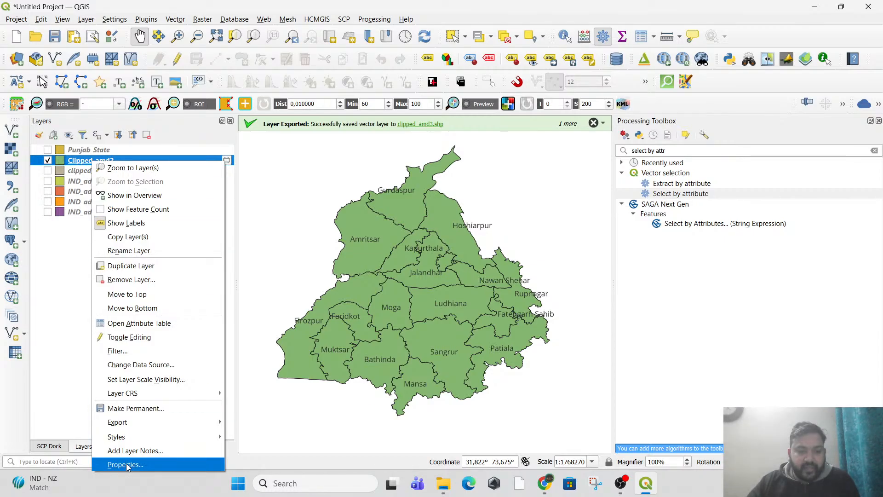
{"action": "left_click", "coordinate": [128, 465]}
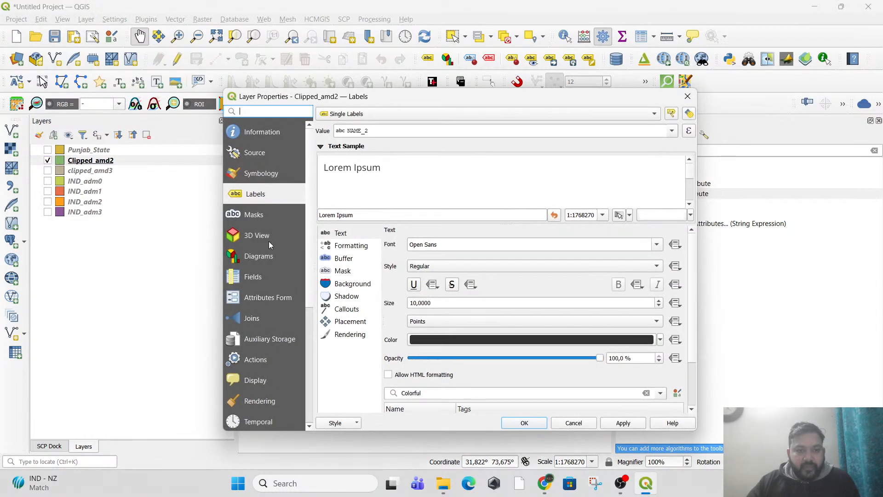
{"action": "left_click", "coordinate": [268, 174]}
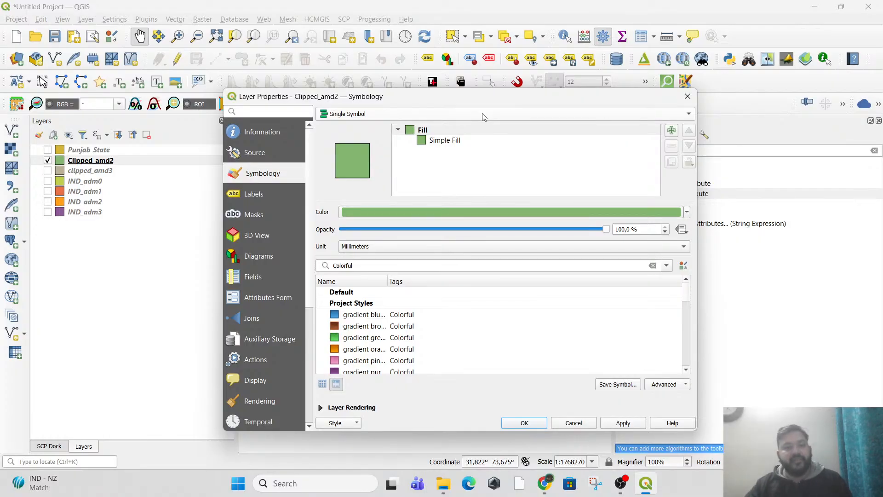
{"action": "left_click", "coordinate": [358, 115]}
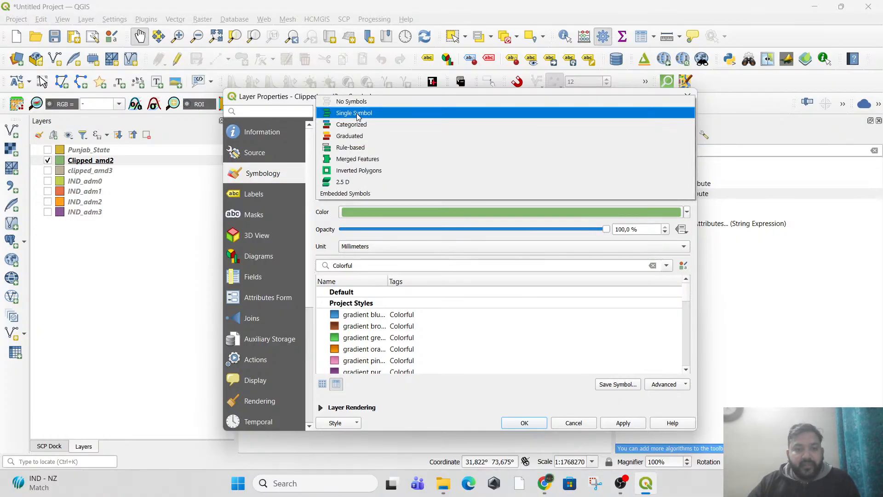
{"action": "left_click", "coordinate": [380, 142]}
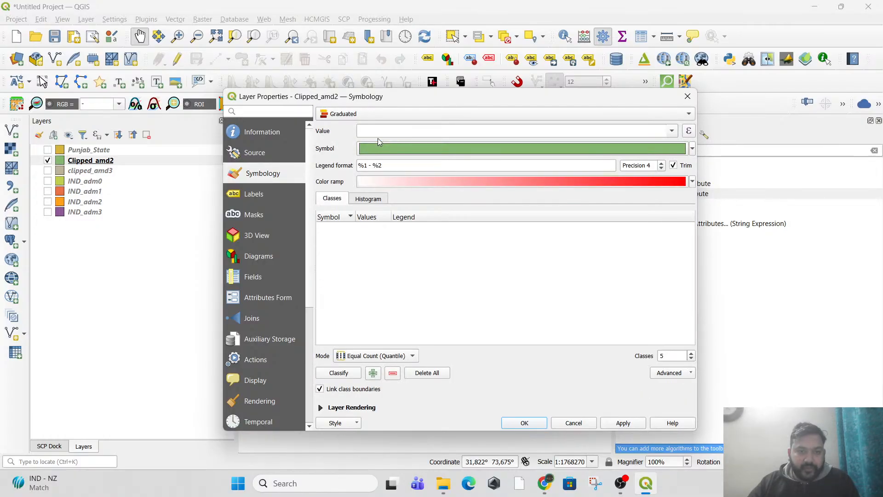
- Classify the graduated symbology on the PopDensity field using the Natural Breaks (Jenks) mode
{"action": "left_click", "coordinate": [375, 359]}
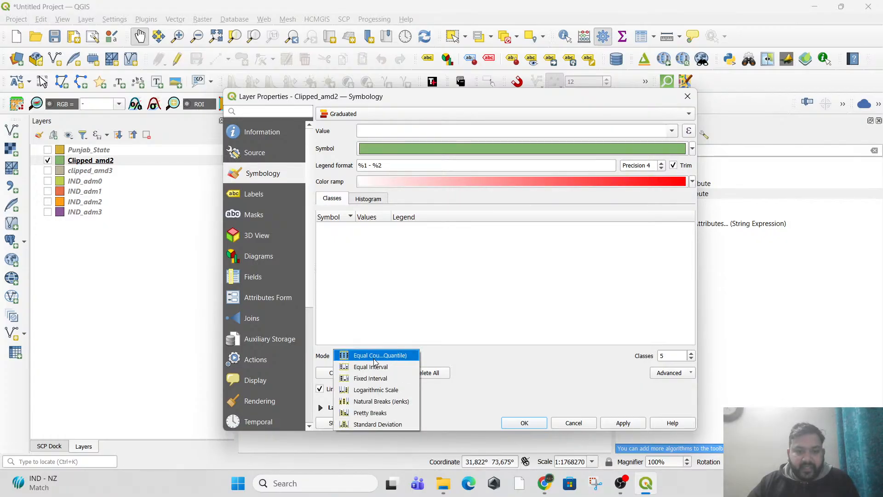
{"action": "left_click", "coordinate": [385, 404]}
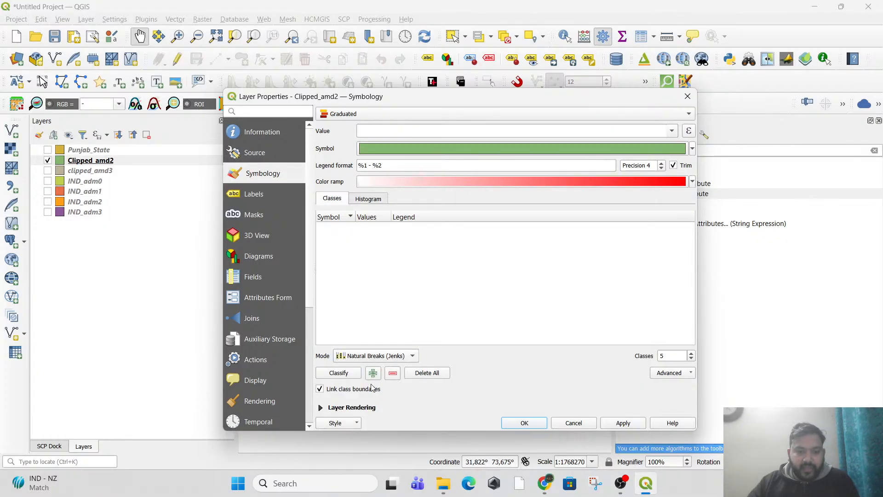
{"action": "left_click", "coordinate": [339, 375]}
{"action": "left_click", "coordinate": [672, 133]}
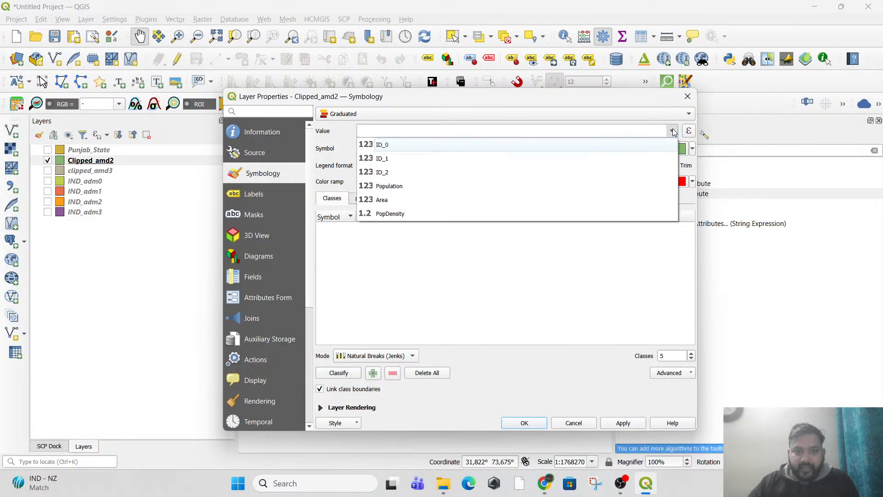
{"action": "left_click", "coordinate": [469, 213]}
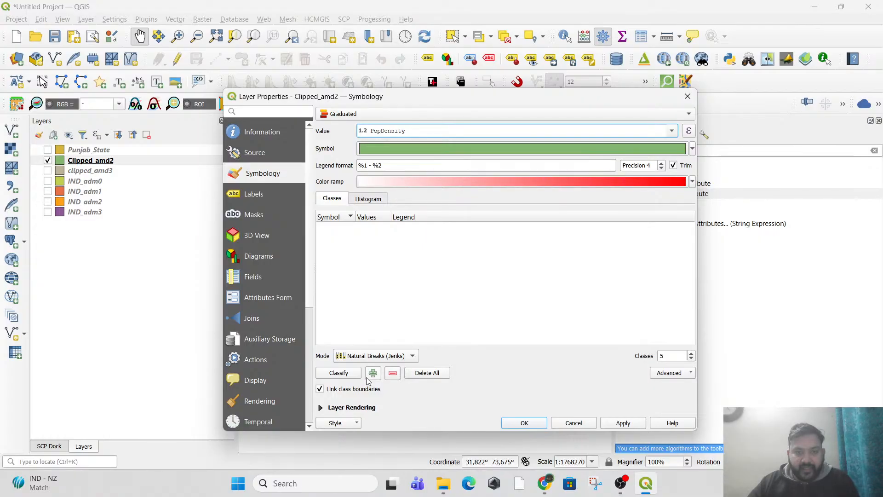
{"action": "left_click", "coordinate": [345, 376]}
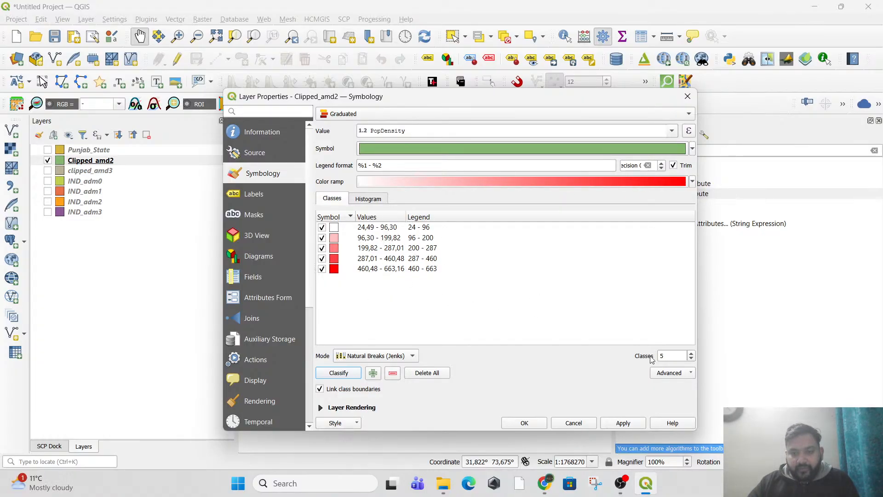
- Set the graduated symbology to 6 classes with the Spectral color ramp and apply it to the layer
{"action": "double_click", "coordinate": [685, 359]}
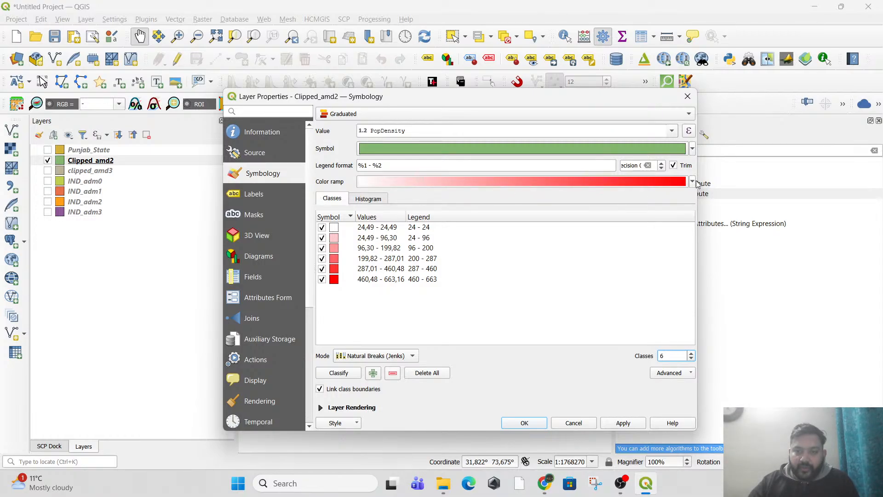
{"action": "left_click", "coordinate": [693, 182]}
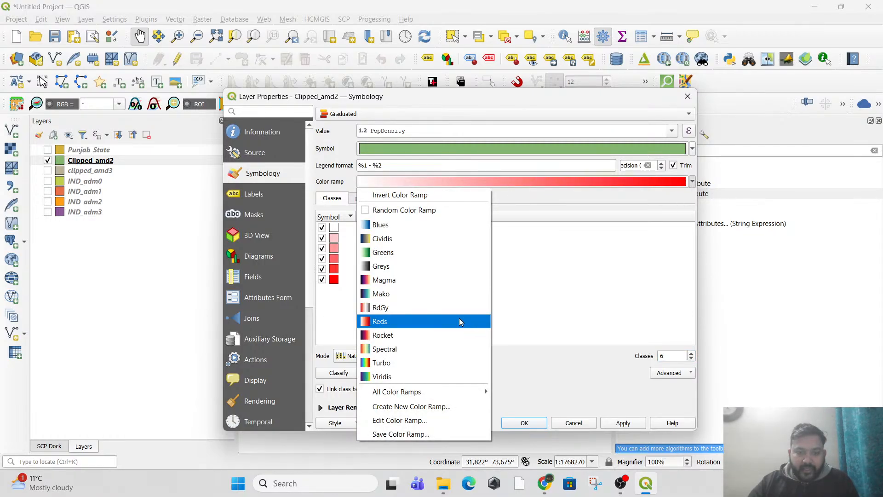
{"action": "left_click", "coordinate": [412, 349]}
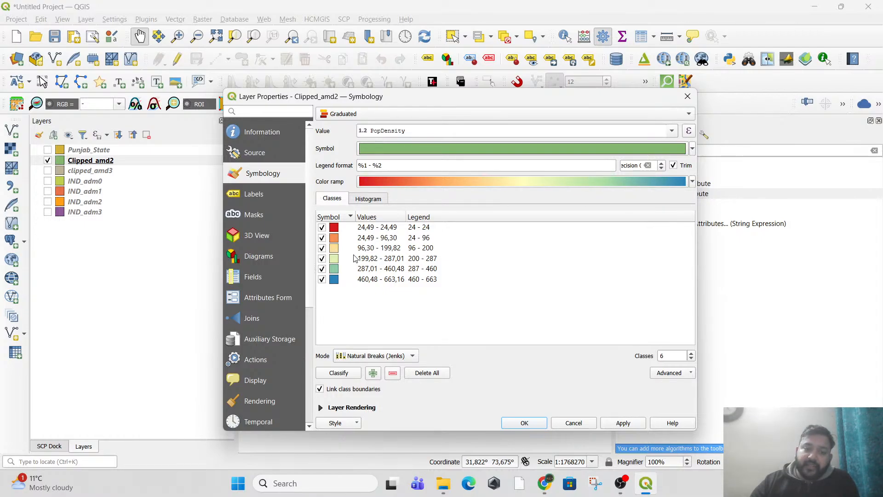
{"action": "left_click", "coordinate": [614, 424]}
{"action": "left_click", "coordinate": [532, 423]}
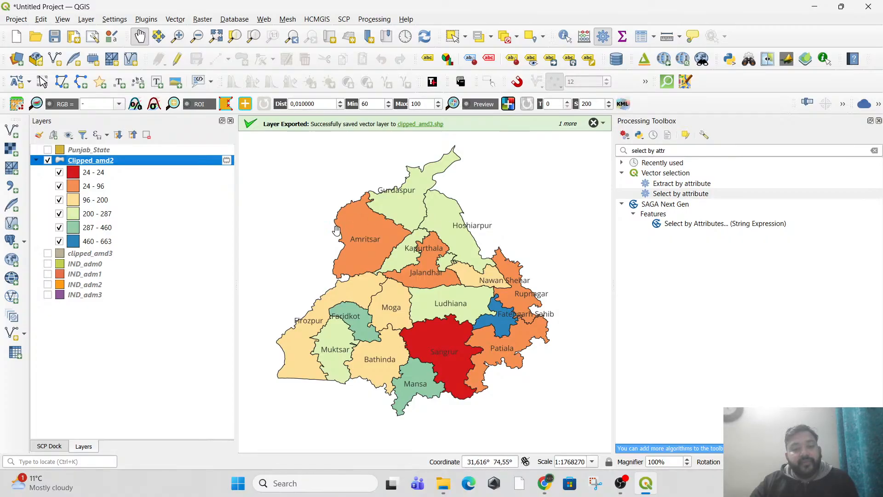
- Change the fill color of the 96 - 200 class in Clipped_amd2 to light cyan, #99fef8
{"action": "left_click_drag", "start_coordinate": [400, 374], "coordinate": [400, 373]}
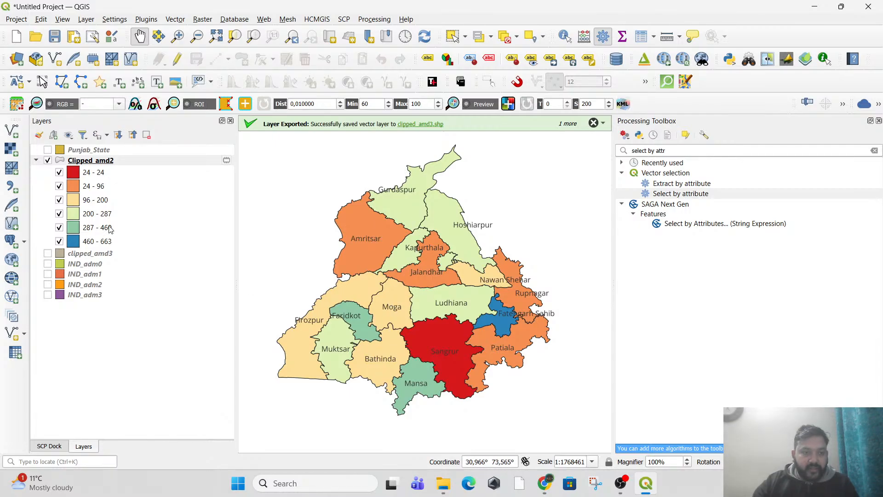
{"action": "double_click", "coordinate": [72, 204]}
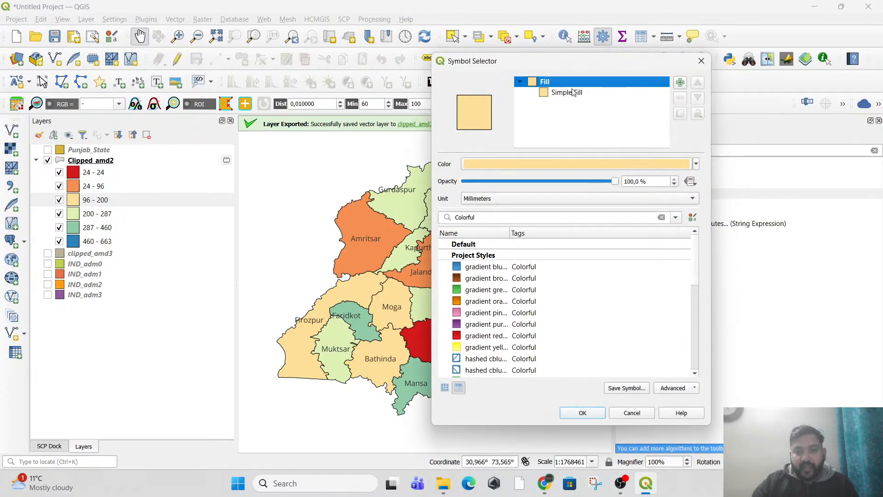
{"action": "left_click", "coordinate": [581, 165]}
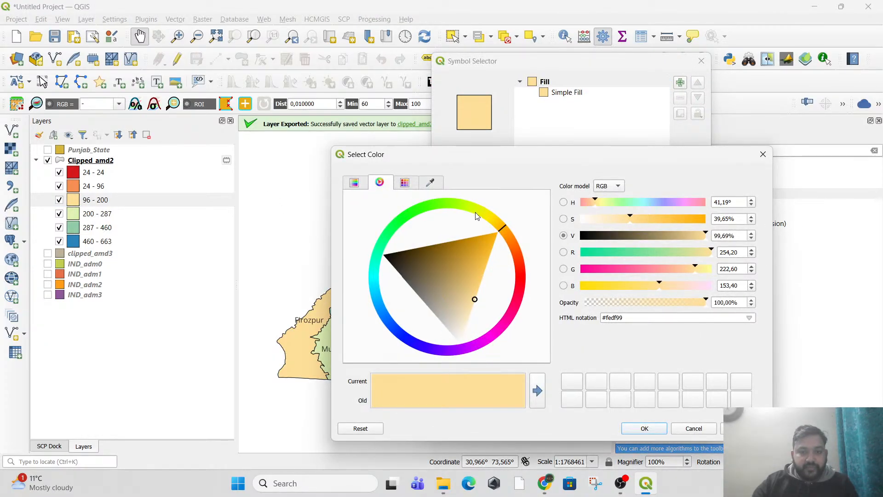
{"action": "left_click", "coordinate": [457, 203]}
{"action": "left_click", "coordinate": [374, 274]}
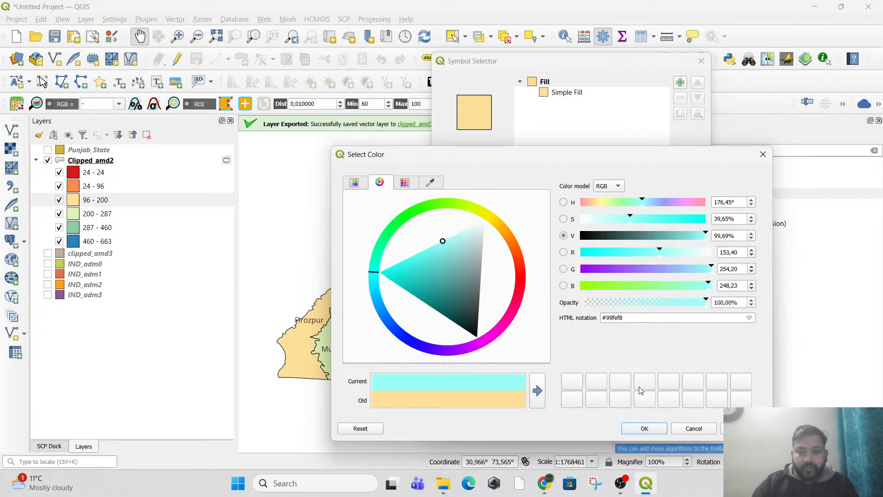
{"action": "left_click", "coordinate": [644, 429]}
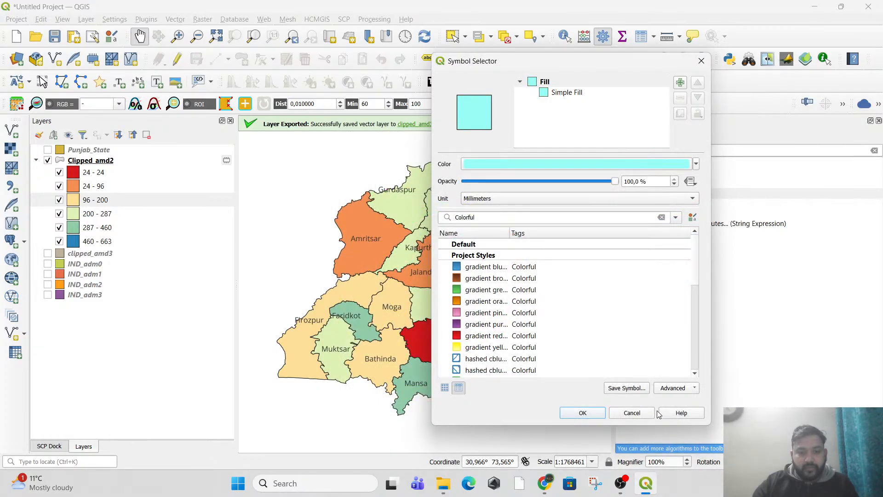
{"action": "left_click", "coordinate": [586, 411]}
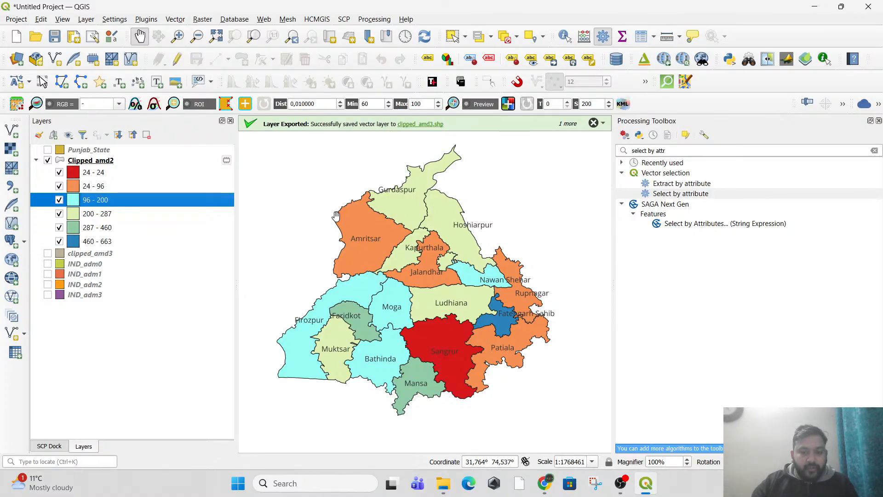
- Reclassify the graduated symbology of Clipped_amd2 into 8 classes and apply it to the layer
{"action": "scroll", "coordinate": [414, 251], "scroll_direction": "up", "scroll_amount": 2}
{"action": "scroll", "coordinate": [423, 251], "scroll_direction": "down", "scroll_amount": 2}
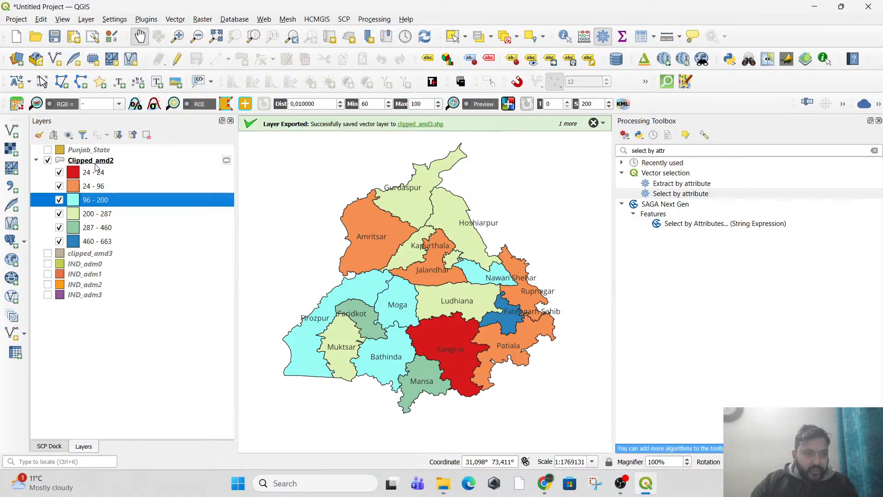
{"action": "right_click", "coordinate": [97, 160]}
{"action": "left_click", "coordinate": [159, 460]}
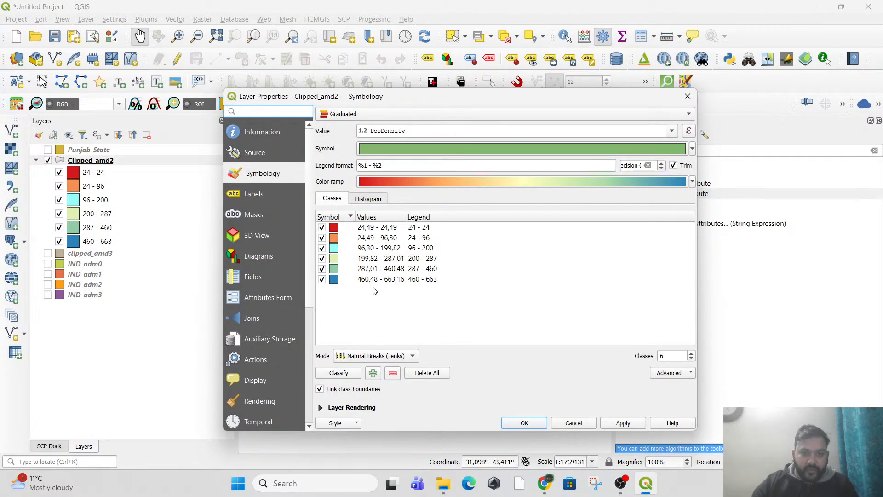
{"action": "left_click_drag", "start_coordinate": [675, 358], "coordinate": [655, 357]}
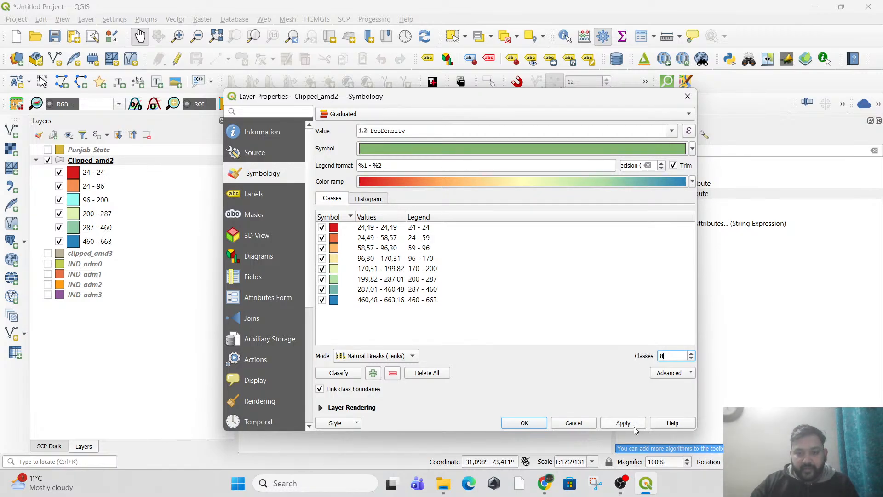
{"action": "left_click", "coordinate": [618, 423]}
{"action": "left_click", "coordinate": [518, 426]}
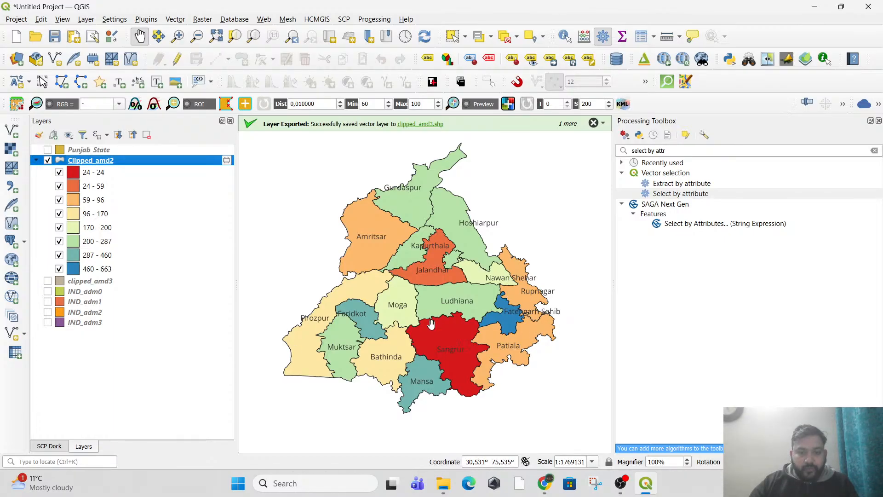
- Examine the districts on the map and compare their colors with the population density classes in the legend
{"action": "scroll", "coordinate": [452, 366], "scroll_direction": "up", "scroll_amount": 1}
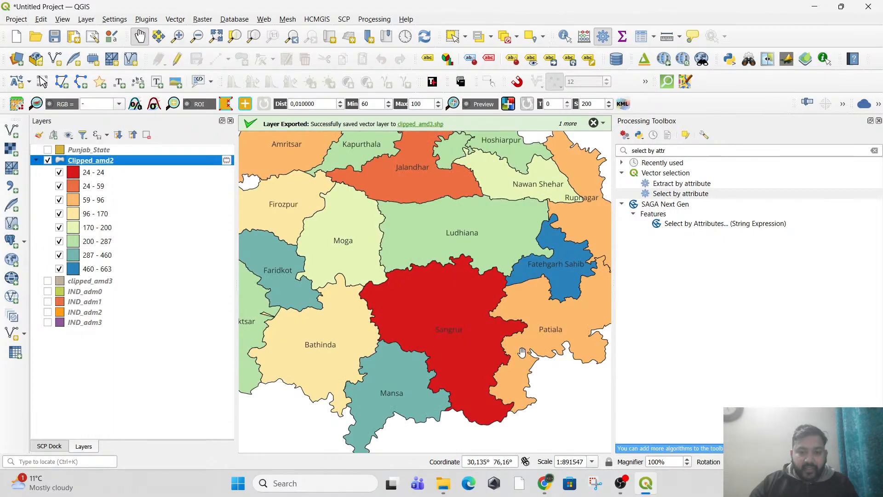
{"action": "scroll", "coordinate": [456, 361], "scroll_direction": "down", "scroll_amount": 1}
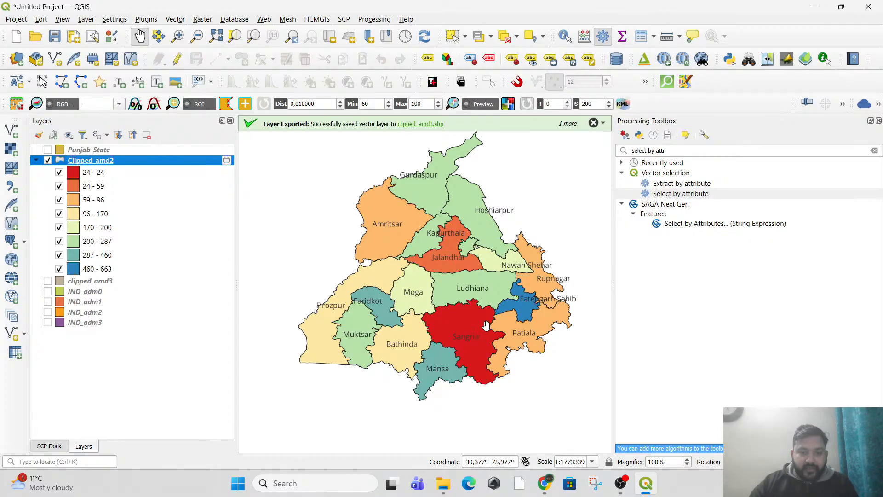
{"action": "left_click", "coordinate": [95, 175]}
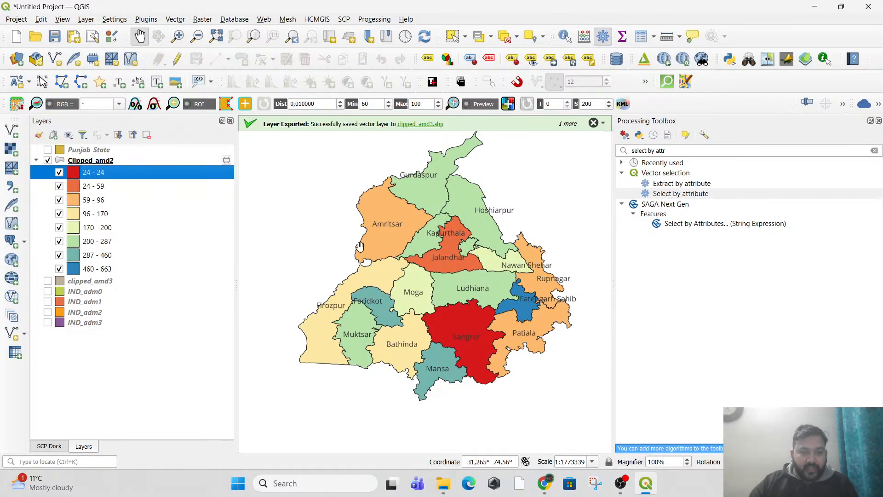
{"action": "scroll", "coordinate": [359, 246], "scroll_direction": "up", "scroll_amount": 2}
{"action": "left_click_drag", "start_coordinate": [410, 213], "coordinate": [404, 227]}
{"action": "scroll", "coordinate": [405, 237], "scroll_direction": "down", "scroll_amount": 3}
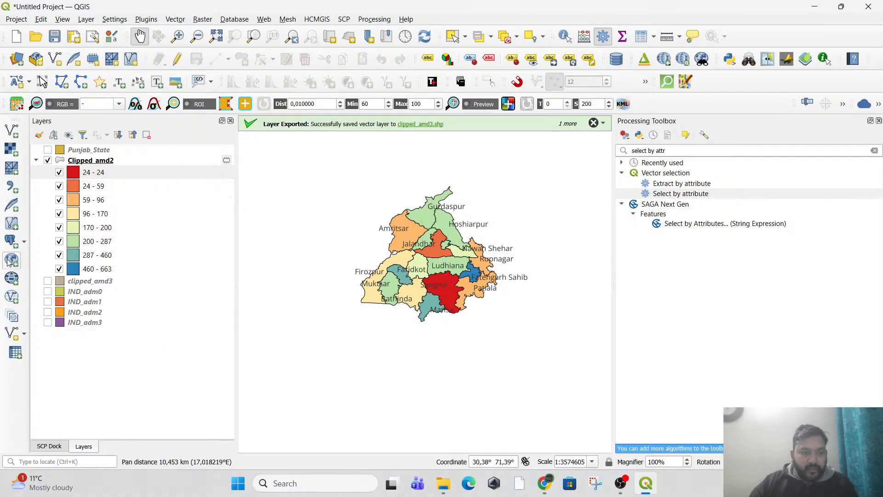
{"action": "scroll", "coordinate": [396, 284], "scroll_direction": "up", "scroll_amount": 3}
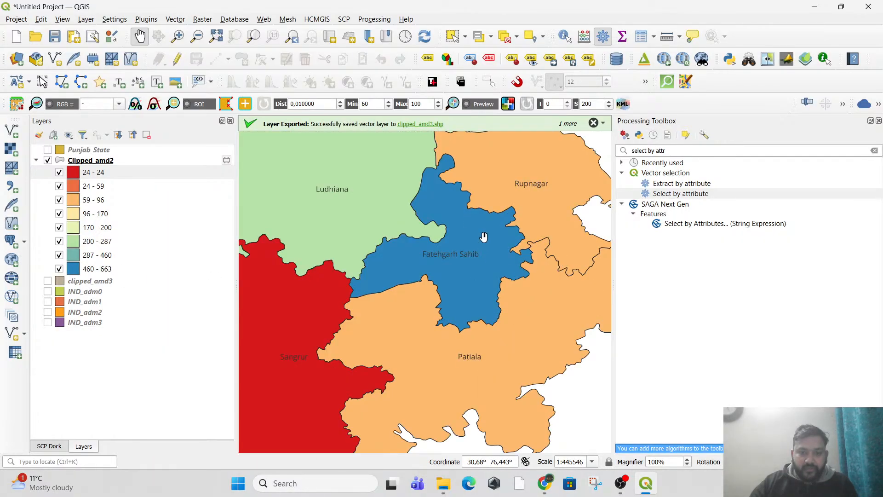
{"action": "scroll", "coordinate": [510, 283], "scroll_direction": "down", "scroll_amount": 1}
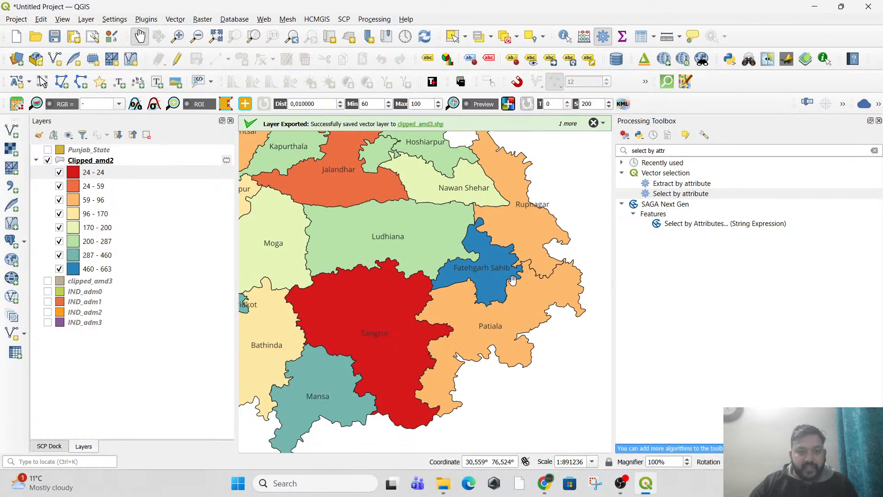
{"action": "left_click_drag", "start_coordinate": [375, 259], "coordinate": [418, 283]}
{"action": "scroll", "coordinate": [418, 283], "scroll_direction": "down", "scroll_amount": 1}
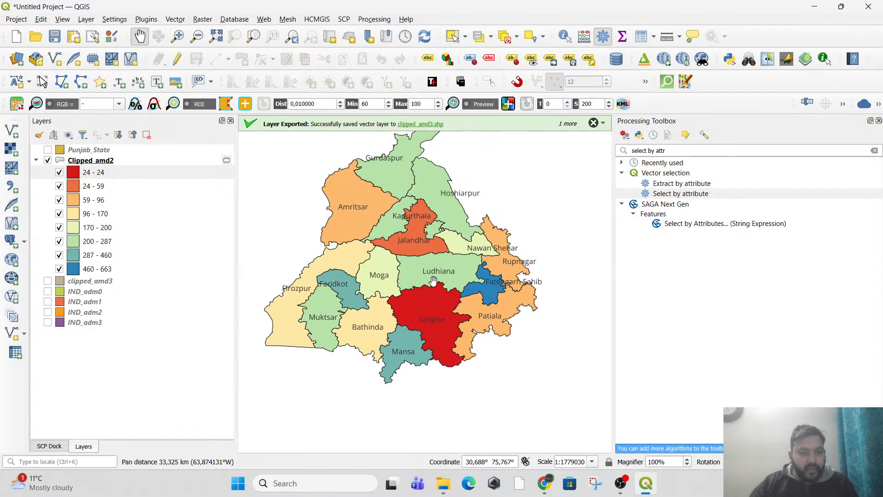
{"action": "left_click_drag", "start_coordinate": [494, 212], "coordinate": [502, 218]}
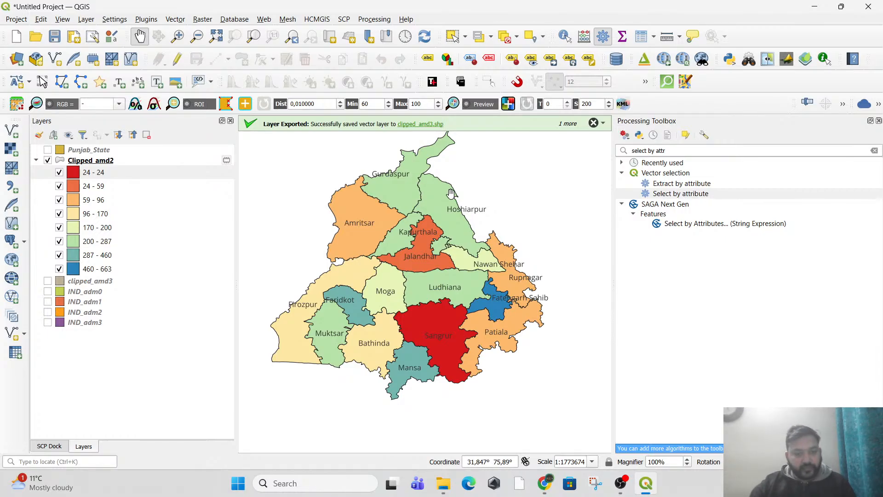
{"action": "left_click_drag", "start_coordinate": [425, 226], "coordinate": [434, 247]}
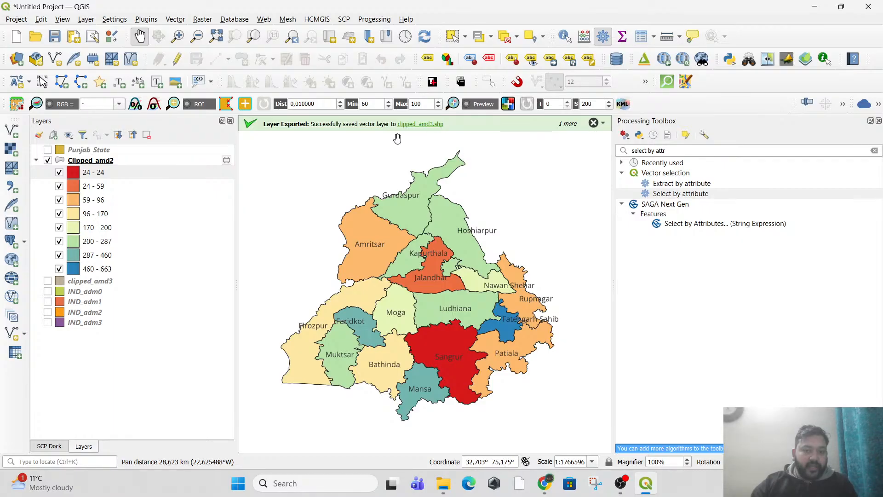
- Create a new print layout titled PopDensity
{"action": "left_click", "coordinate": [17, 19]}
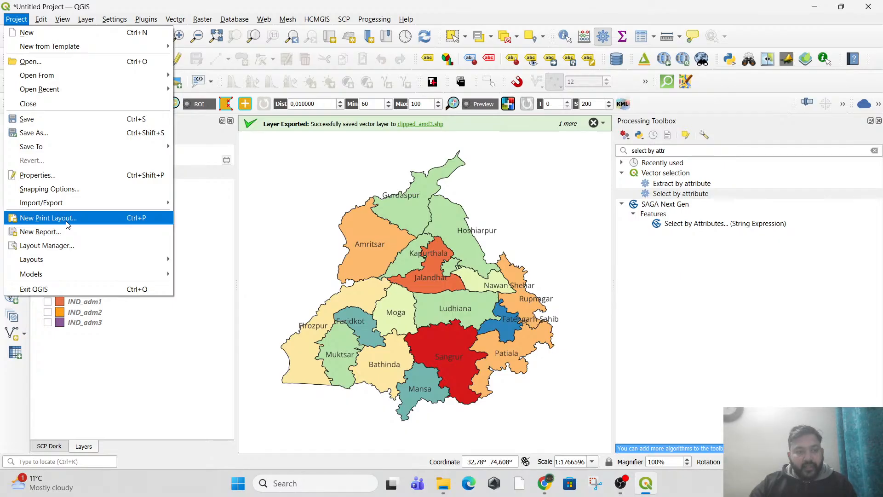
{"action": "left_click", "coordinate": [49, 218]}
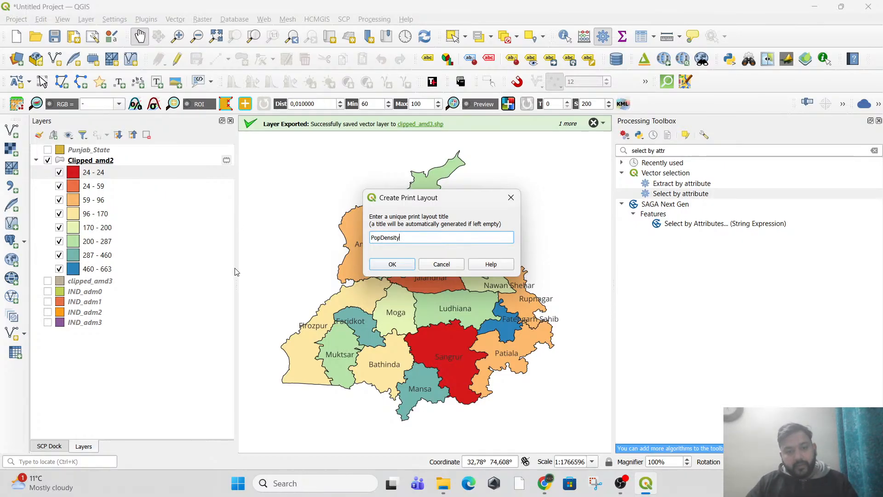
{"action": "left_click", "coordinate": [392, 264]}
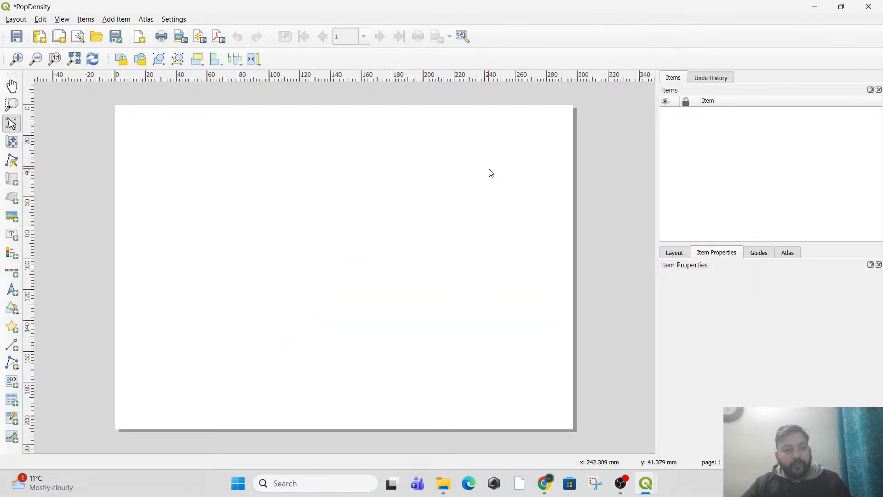
{"action": "key", "text": "alt+Tab"}
{"action": "key", "text": "alt+Tab"}
{"action": "key", "text": "alt+Tab"}
{"action": "left_click", "coordinate": [21, 21]}
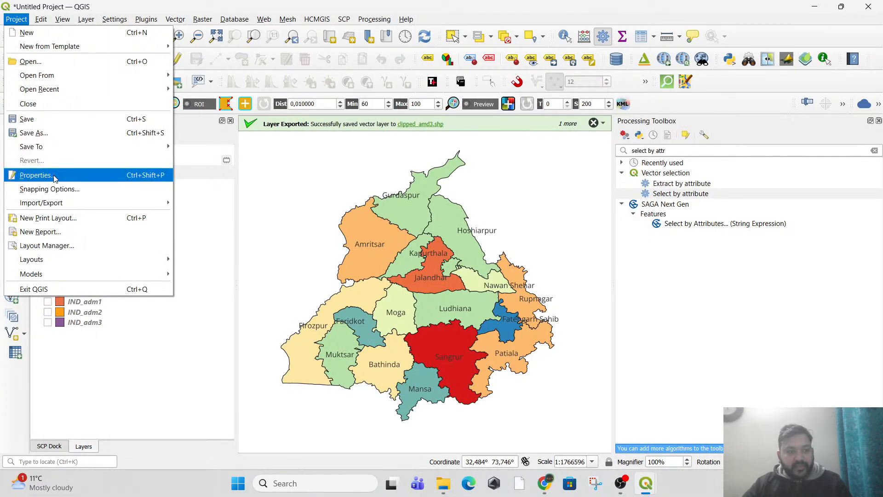
{"action": "key", "text": "alt+Tab"}
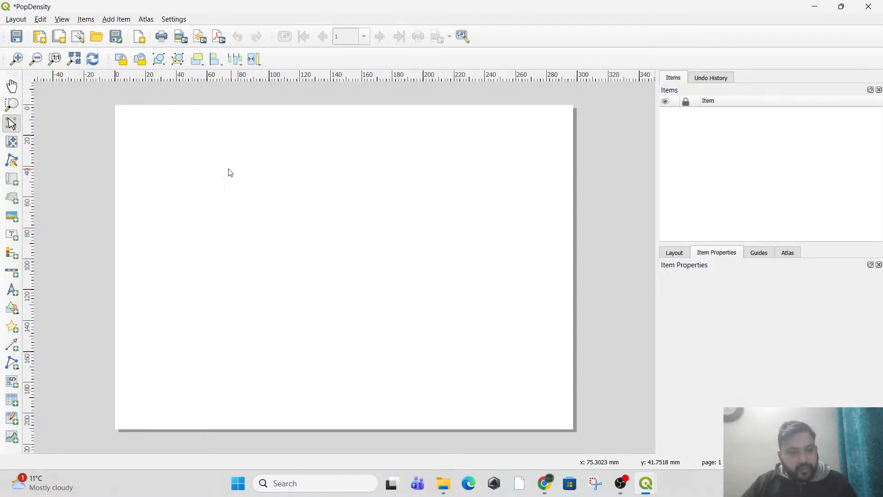
{"action": "key", "text": "alt+Tab"}
{"action": "key", "text": "alt+Tab"}
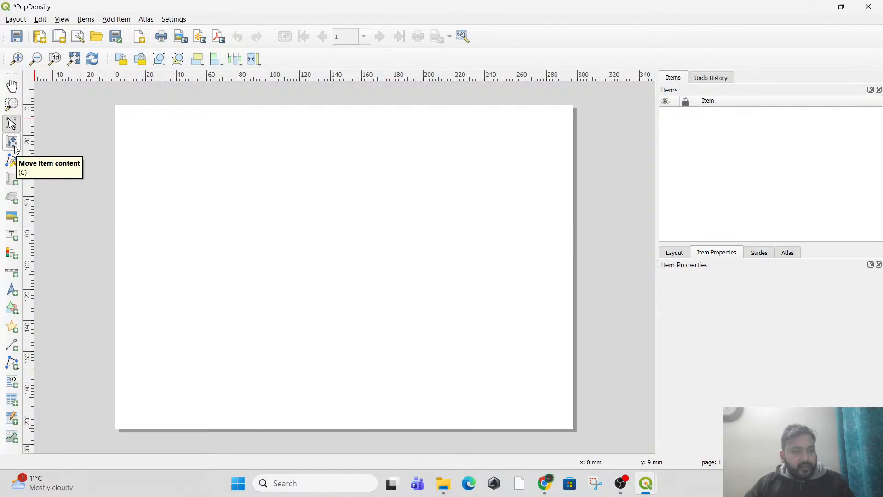
- Add a map of the Punjab districts covering most of the landscape page, leaving a margin on all sides
{"action": "left_click", "coordinate": [12, 179]}
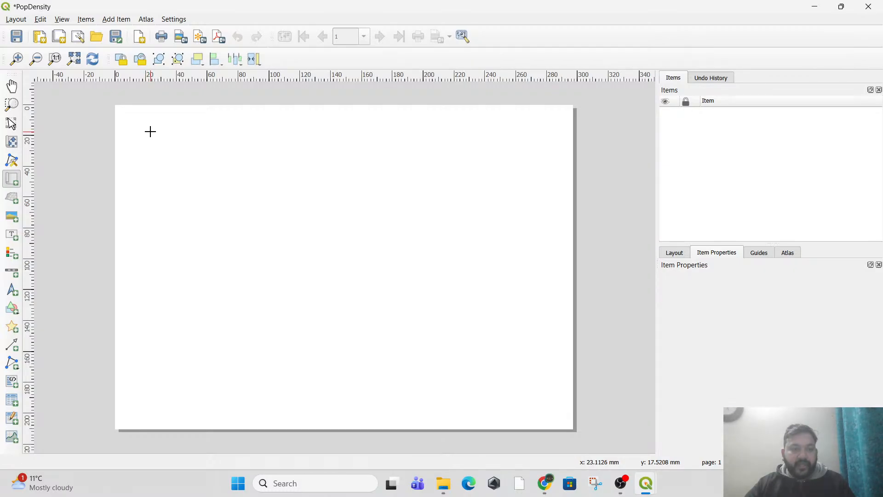
{"action": "left_click_drag", "start_coordinate": [153, 134], "coordinate": [541, 409]}
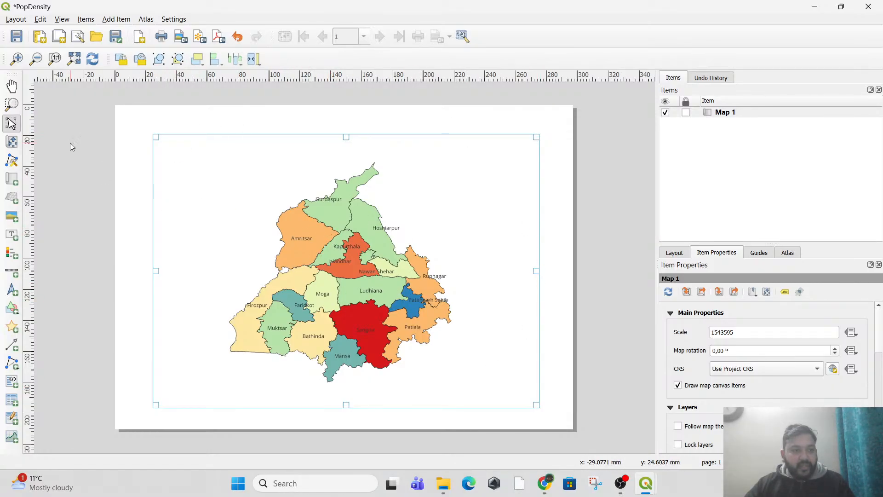
- Enlarge the map content to a scale of about 1:1400000 and shift it toward the left side of the map frame
{"action": "left_click", "coordinate": [13, 143]}
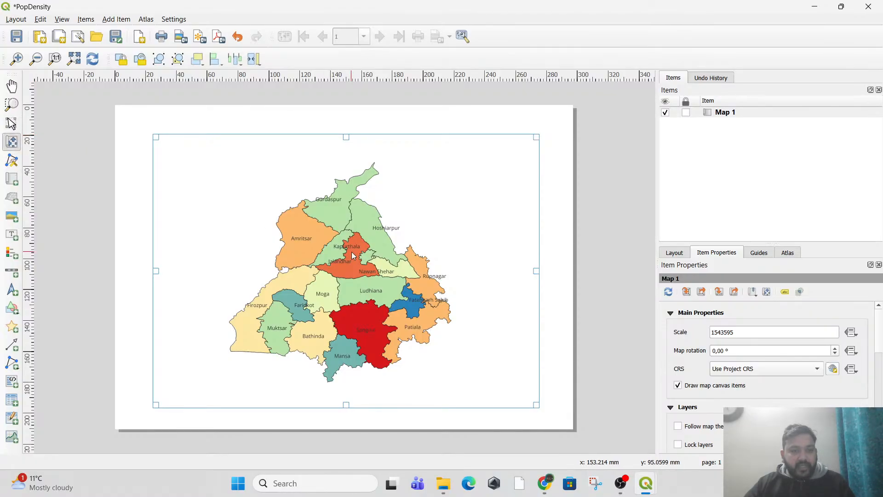
{"action": "left_click_drag", "start_coordinate": [371, 270], "coordinate": [394, 270]}
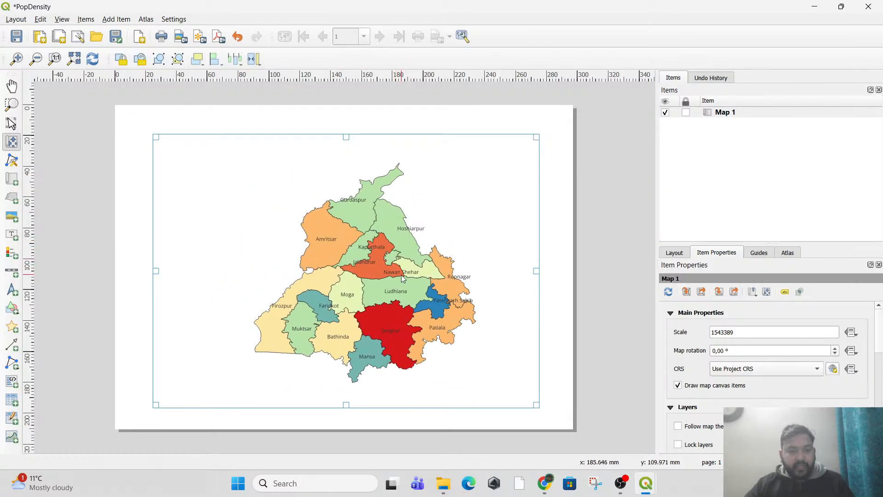
{"action": "scroll", "coordinate": [429, 299], "scroll_direction": "up", "scroll_amount": 1}
{"action": "scroll", "coordinate": [428, 298], "scroll_direction": "up", "scroll_amount": 4}
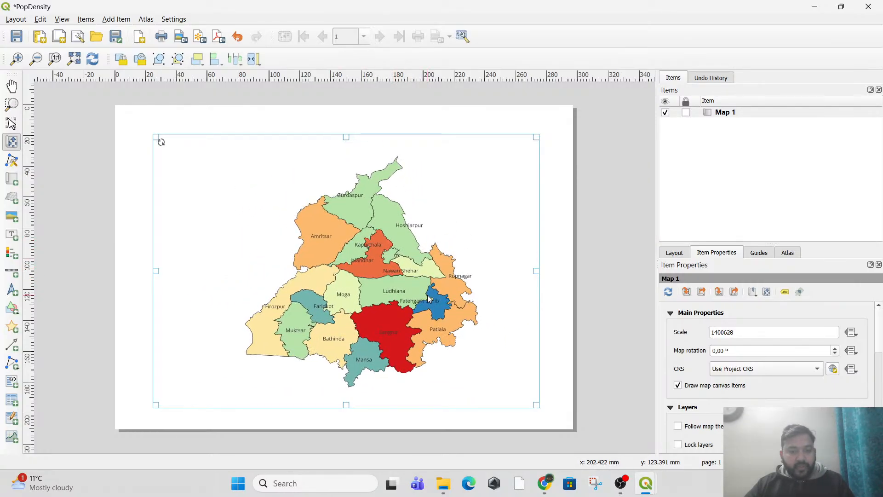
{"action": "scroll", "coordinate": [428, 297], "scroll_direction": "down", "scroll_amount": 3}
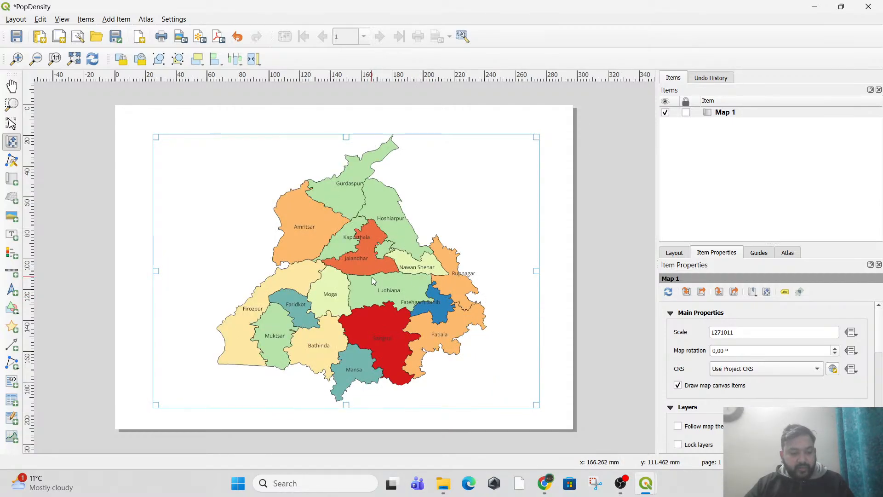
{"action": "scroll", "coordinate": [382, 280], "scroll_direction": "up", "scroll_amount": 1}
{"action": "scroll", "coordinate": [382, 283], "scroll_direction": "down", "scroll_amount": 3}
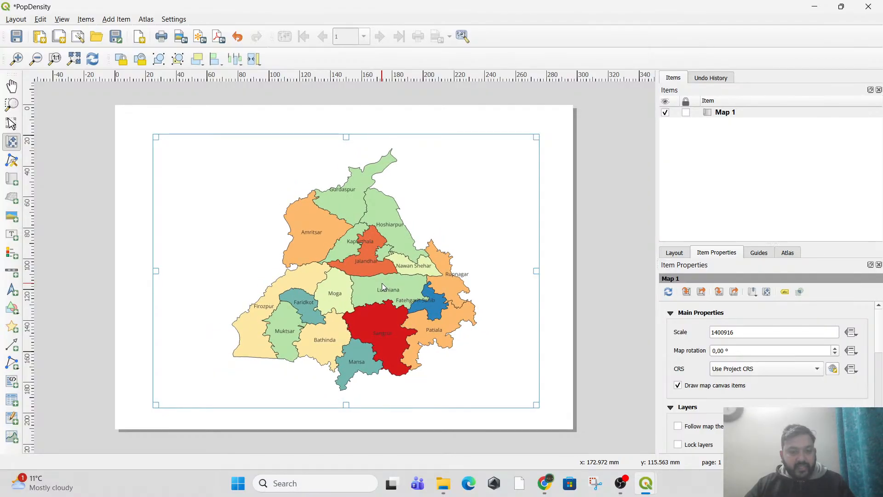
{"action": "scroll", "coordinate": [382, 286], "scroll_direction": "up", "scroll_amount": 1}
{"action": "scroll", "coordinate": [382, 286], "scroll_direction": "up", "scroll_amount": 2}
{"action": "scroll", "coordinate": [382, 286], "scroll_direction": "down", "scroll_amount": 3}
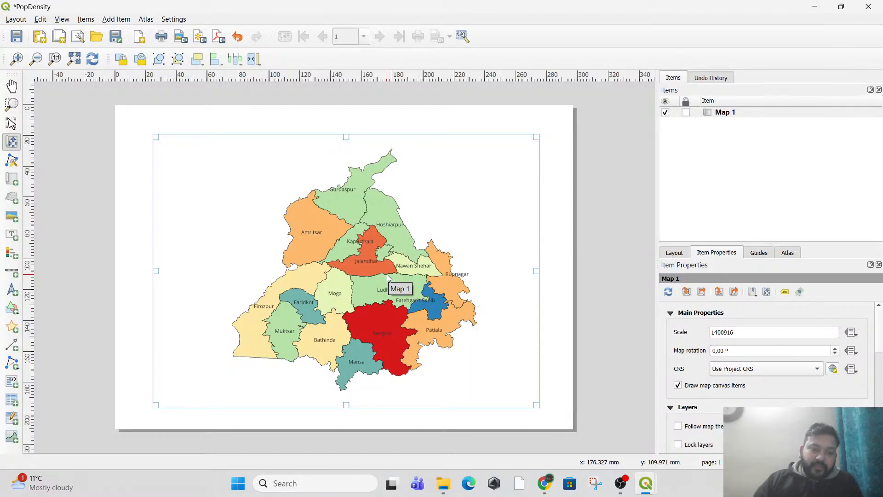
{"action": "left_click_drag", "start_coordinate": [388, 276], "coordinate": [307, 286]}
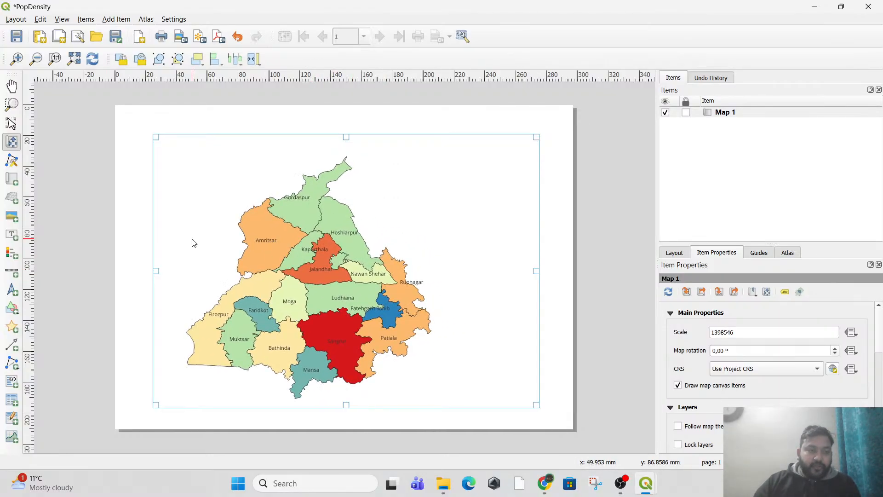
{"action": "left_click", "coordinate": [11, 124]}
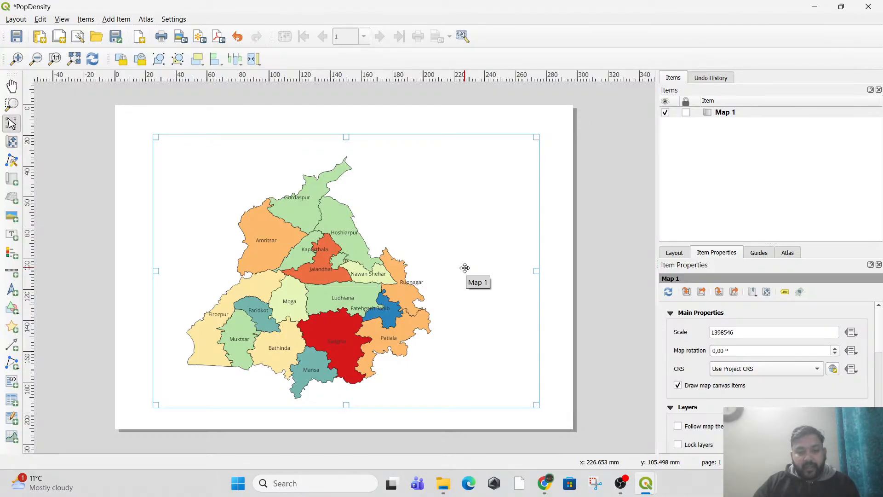
{"action": "left_click", "coordinate": [555, 228]}
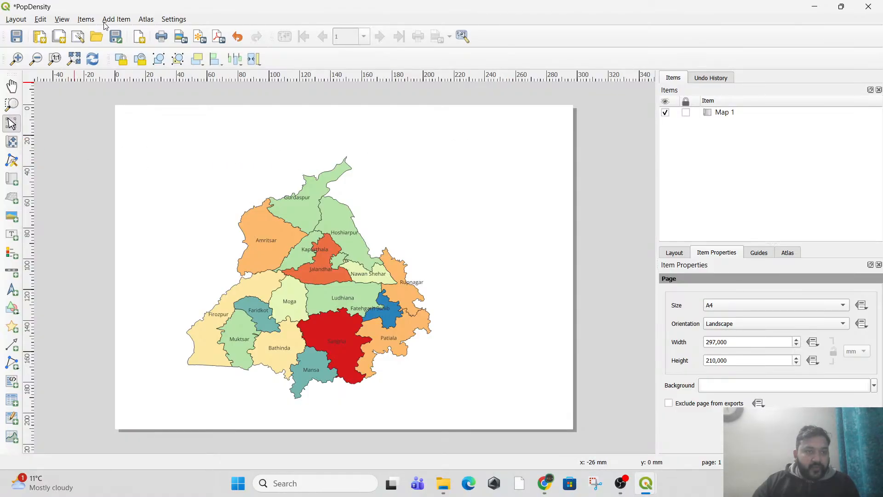
- Add a north arrow near the page's upper-right corner and shrink it to a smaller size
{"action": "left_click", "coordinate": [13, 292]}
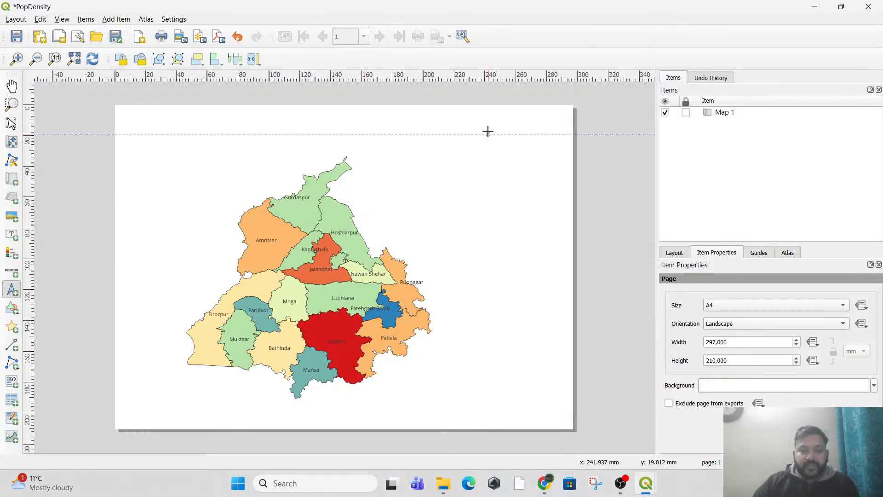
{"action": "left_click_drag", "start_coordinate": [482, 126], "coordinate": [521, 190]}
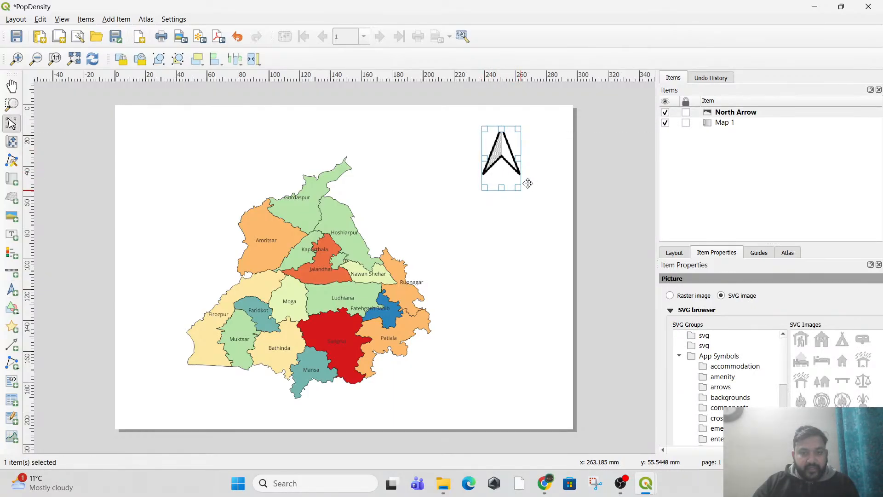
{"action": "left_click_drag", "start_coordinate": [518, 187], "coordinate": [511, 164]}
{"action": "left_click", "coordinate": [545, 187]}
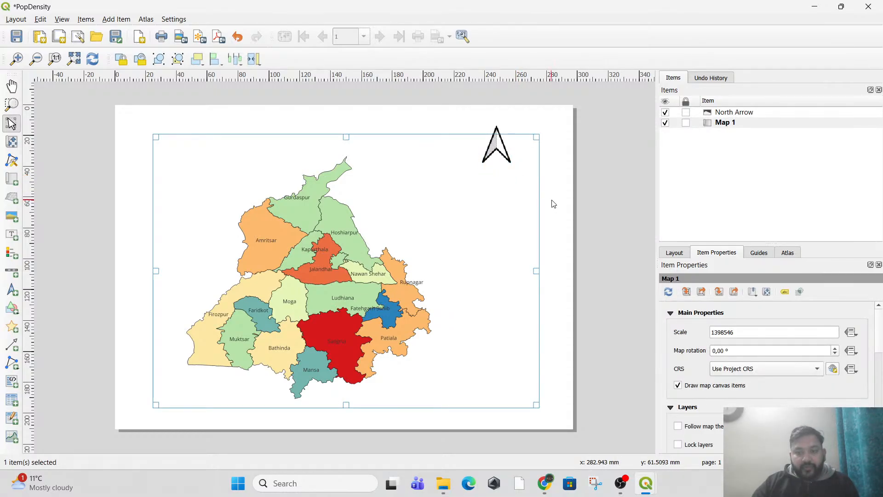
{"action": "left_click", "coordinate": [553, 204]}
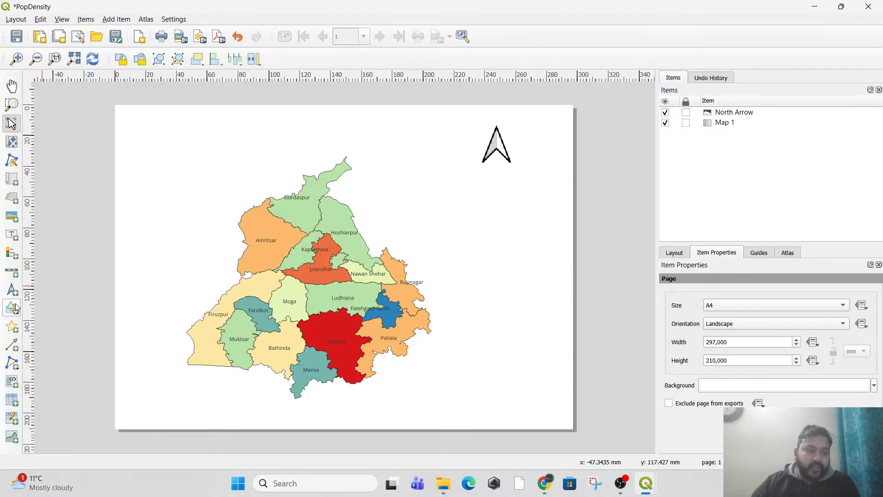
- Add a second north arrow near the page's right edge and try other SVG symbols for it, including grass and an airplane
{"action": "left_click", "coordinate": [12, 289]}
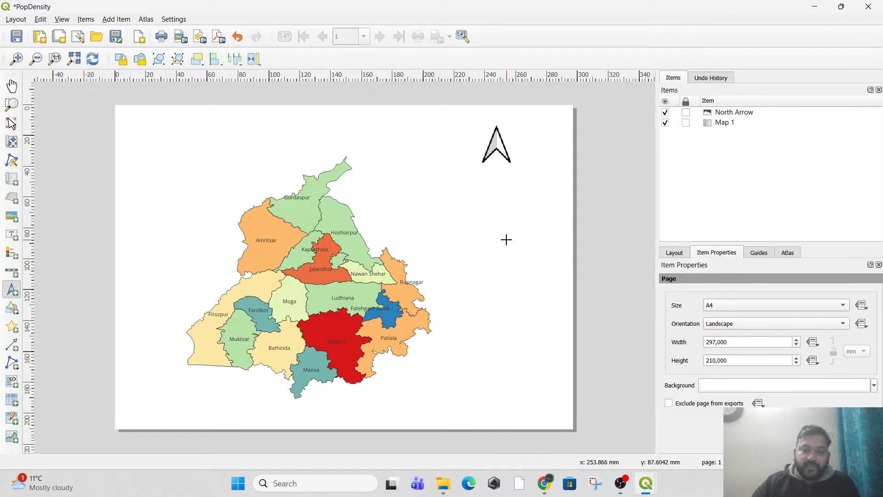
{"action": "left_click_drag", "start_coordinate": [516, 225], "coordinate": [553, 289]}
{"action": "scroll", "coordinate": [842, 404], "scroll_direction": "down", "scroll_amount": 6}
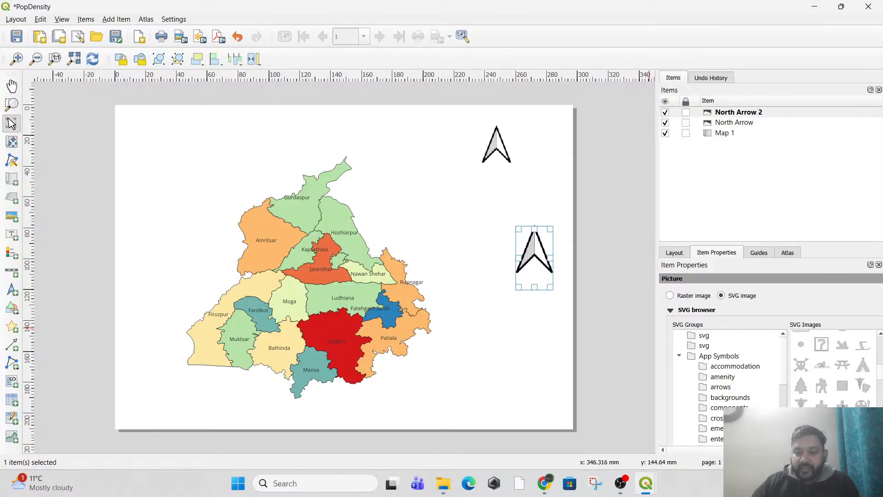
{"action": "left_click", "coordinate": [822, 385]}
{"action": "scroll", "coordinate": [856, 402], "scroll_direction": "down", "scroll_amount": 5}
{"action": "scroll", "coordinate": [856, 401], "scroll_direction": "up", "scroll_amount": 5}
{"action": "left_click", "coordinate": [827, 397]}
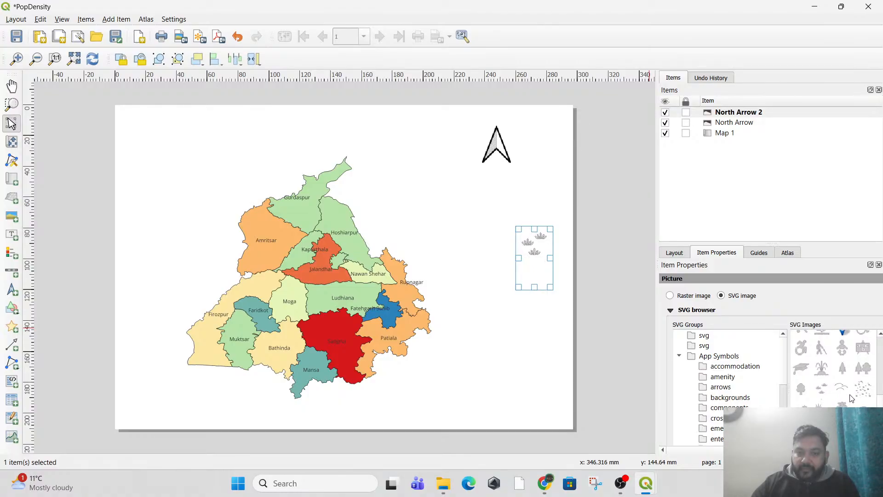
{"action": "scroll", "coordinate": [811, 394], "scroll_direction": "down", "scroll_amount": 4}
{"action": "scroll", "coordinate": [814, 400], "scroll_direction": "down", "scroll_amount": 3}
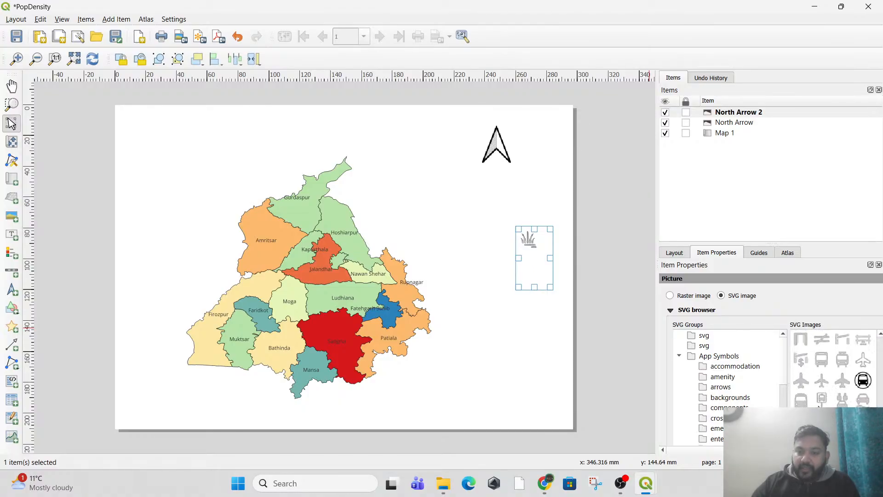
{"action": "left_click", "coordinate": [805, 382]}
{"action": "scroll", "coordinate": [773, 368], "scroll_direction": "down", "scroll_amount": 5}
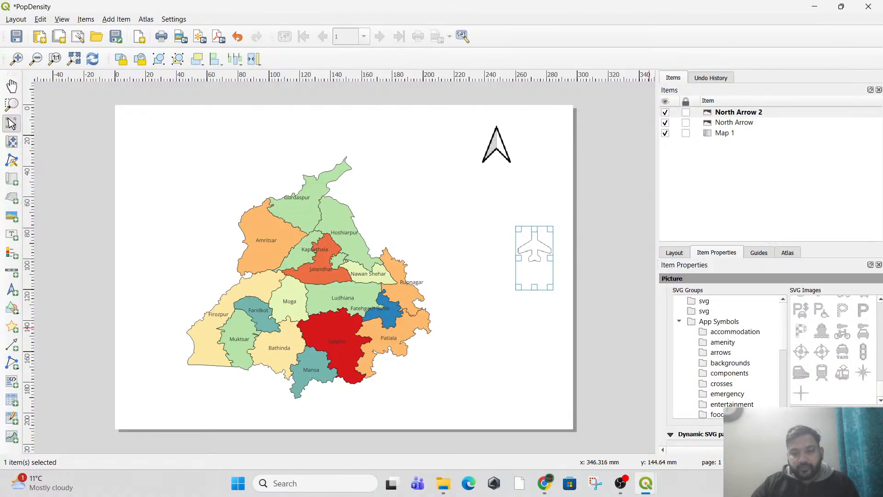
- Cut the second north arrow from the layout
{"action": "left_click", "coordinate": [565, 244]}
{"action": "left_click", "coordinate": [551, 254]}
{"action": "right_click", "coordinate": [529, 252]}
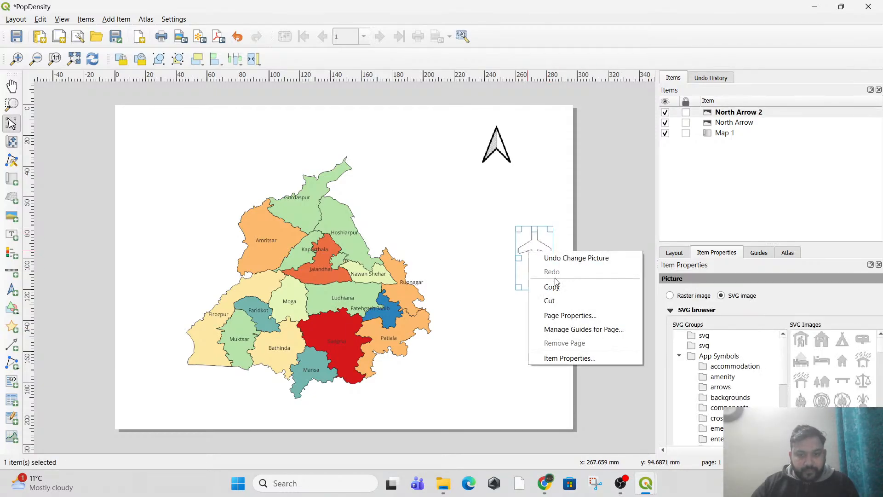
{"action": "left_click", "coordinate": [566, 301]}
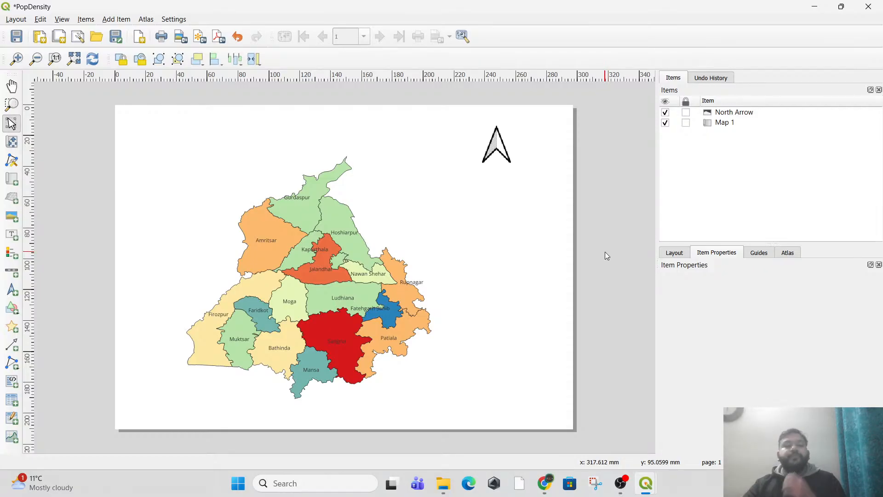
- Move the map frame slightly up and to the right on the page
{"action": "left_click", "coordinate": [383, 279]}
{"action": "mouse_move", "coordinate": [367, 281]}
{"action": "left_mouse_down"}
{"action": "mouse_move", "coordinate": [384, 266]}
{"action": "mouse_move", "coordinate": [378, 270]}
{"action": "left_mouse_up"}
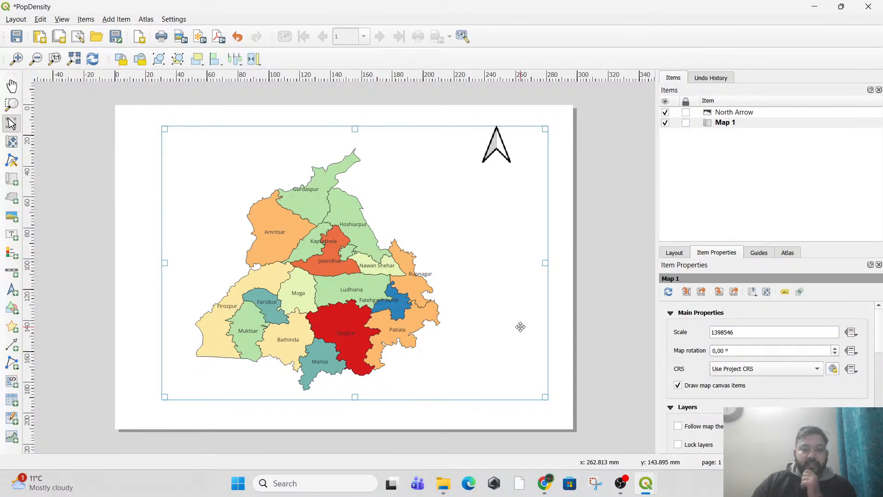
{"action": "left_click", "coordinate": [561, 351]}
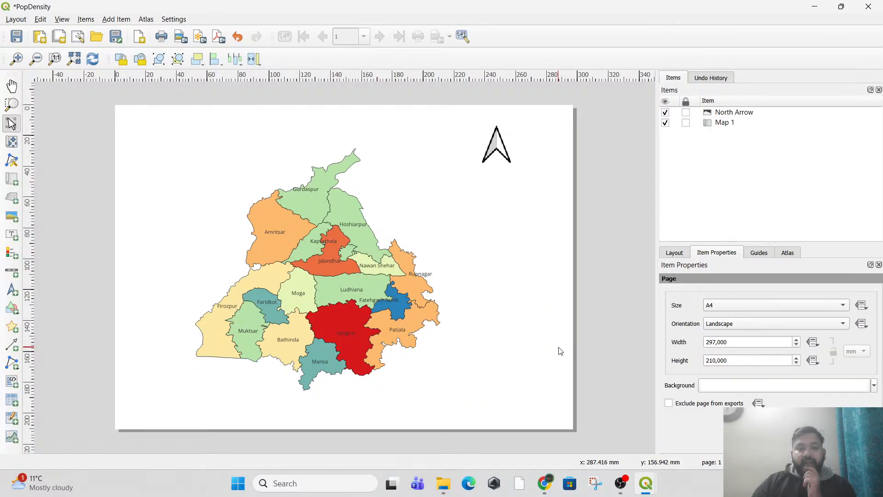
- Add a kilometre scale bar for Map 1 and position it just below the southern tip of the Punjab districts
{"action": "left_click", "coordinate": [14, 272]}
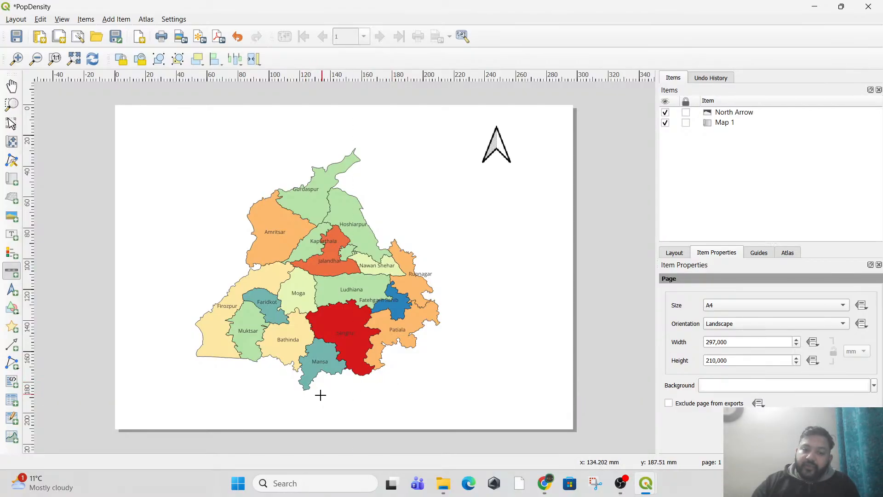
{"action": "left_click_drag", "start_coordinate": [318, 393], "coordinate": [466, 414]}
{"action": "left_click_drag", "start_coordinate": [342, 407], "coordinate": [419, 406]}
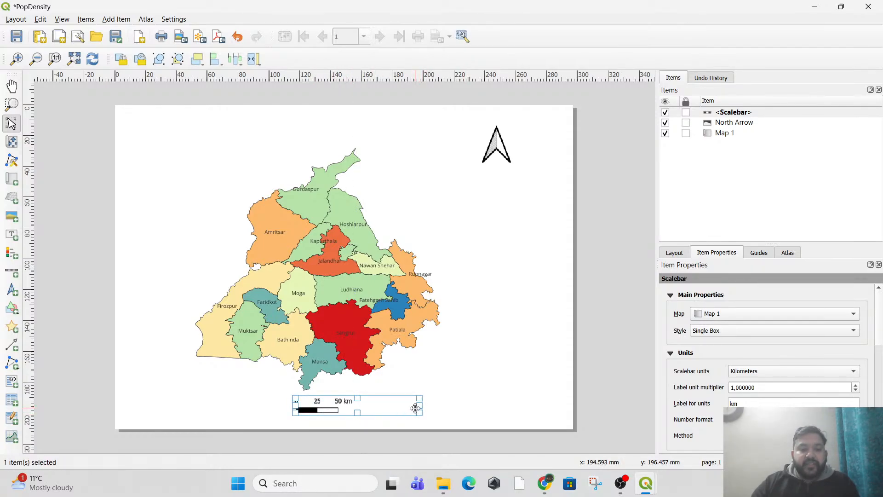
{"action": "left_click_drag", "start_coordinate": [295, 408], "coordinate": [341, 409]}
{"action": "left_click", "coordinate": [421, 380]}
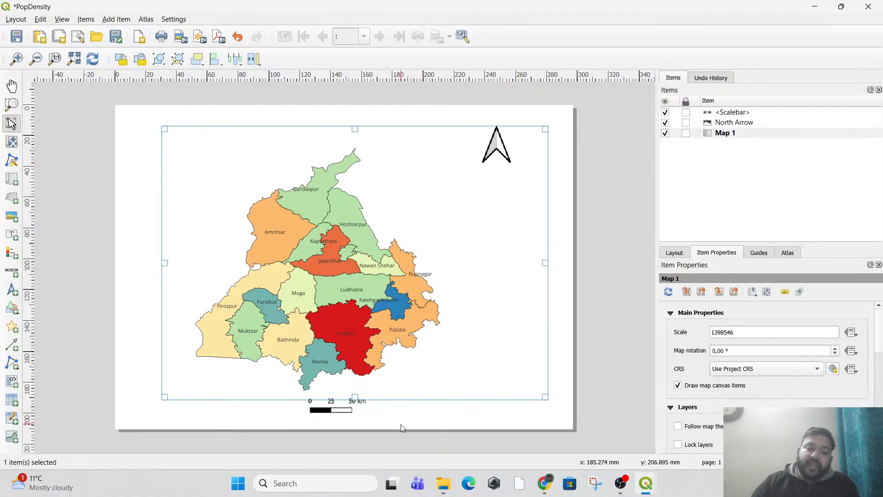
{"action": "left_click", "coordinate": [416, 416]}
{"action": "left_click", "coordinate": [94, 212]}
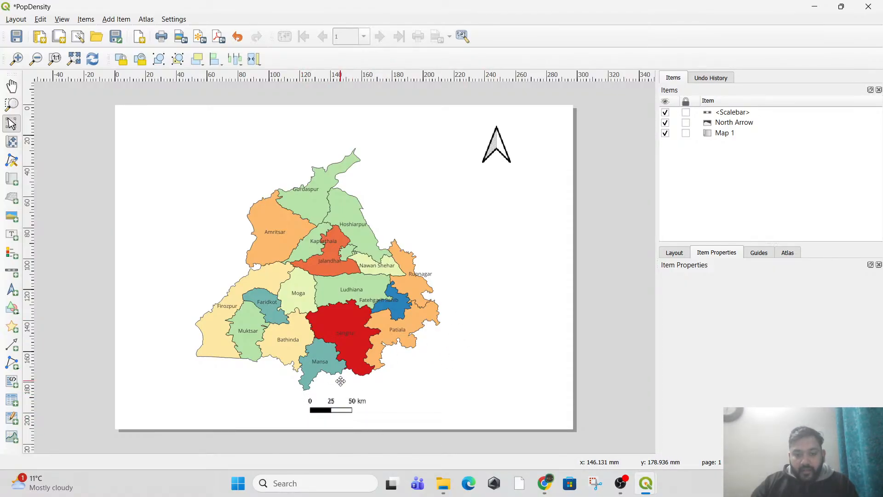
{"action": "left_click_drag", "start_coordinate": [339, 393], "coordinate": [316, 404]}
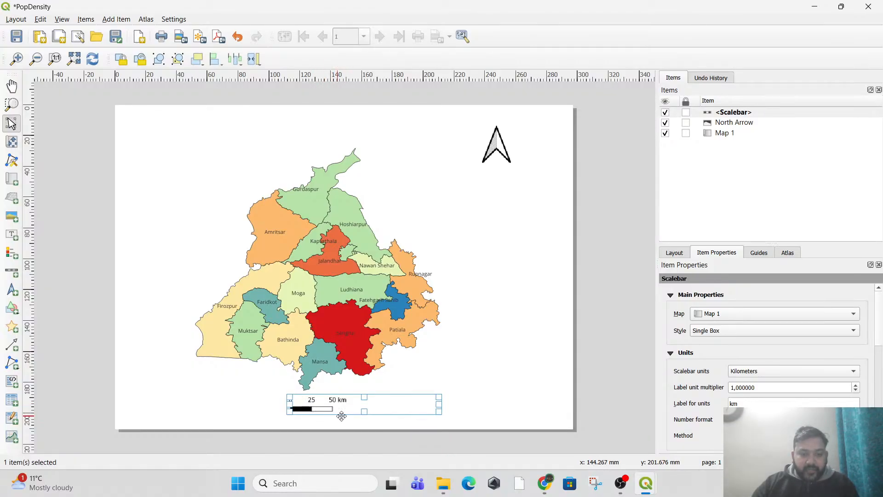
{"action": "left_click", "coordinate": [558, 313]}
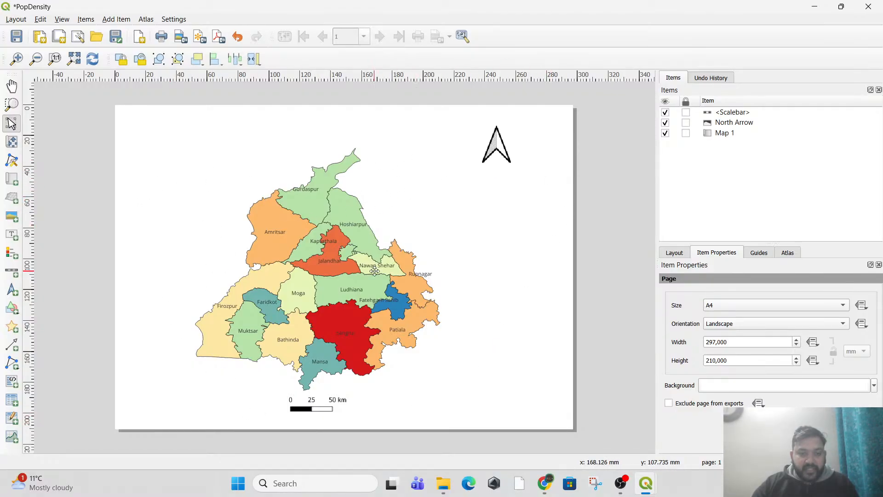
- Review the map, north arrow and scale bar properties, including the scale bar's appearance, position, rotation and unit settings
{"action": "left_click", "coordinate": [330, 281]}
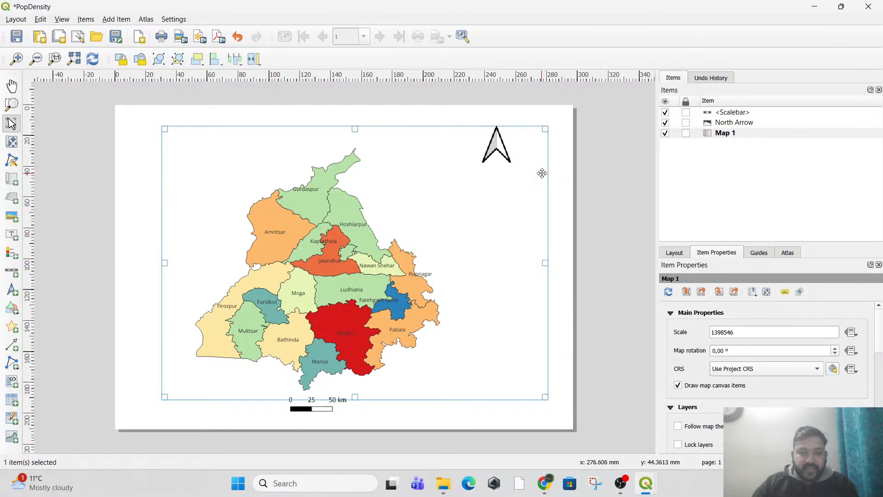
{"action": "left_click", "coordinate": [505, 156]}
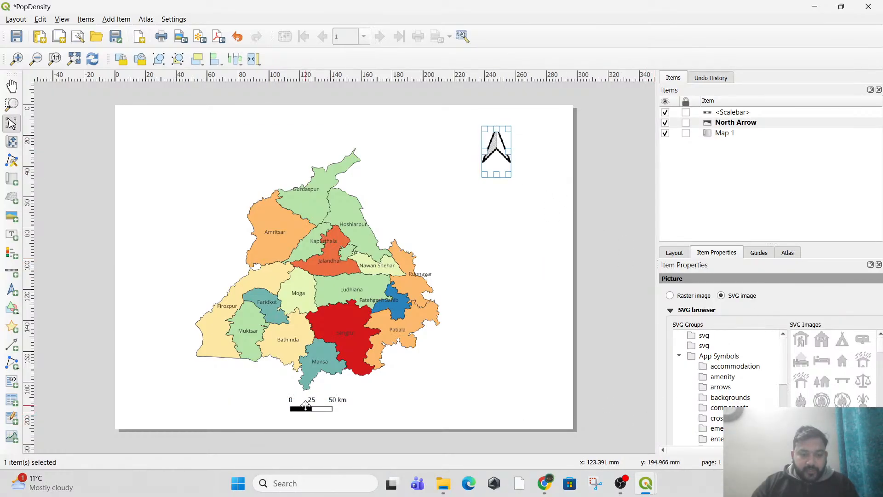
{"action": "left_click", "coordinate": [354, 408]}
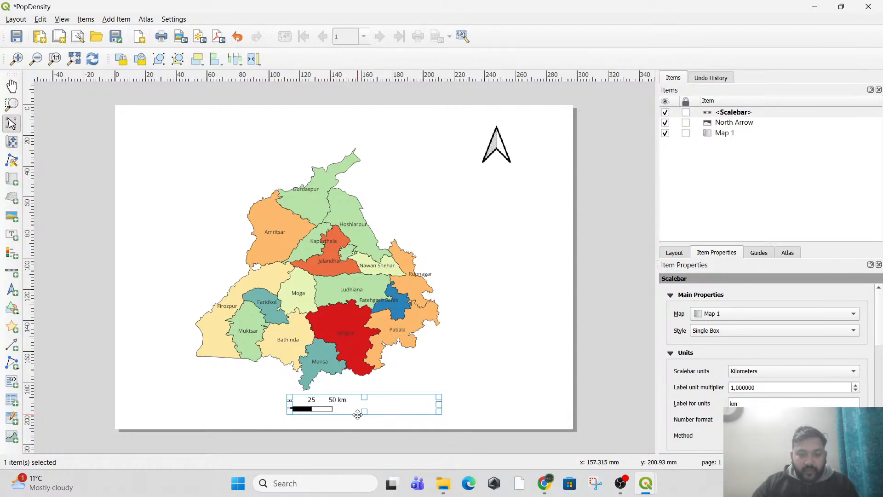
{"action": "left_click_drag", "start_coordinate": [880, 338], "coordinate": [882, 435]}
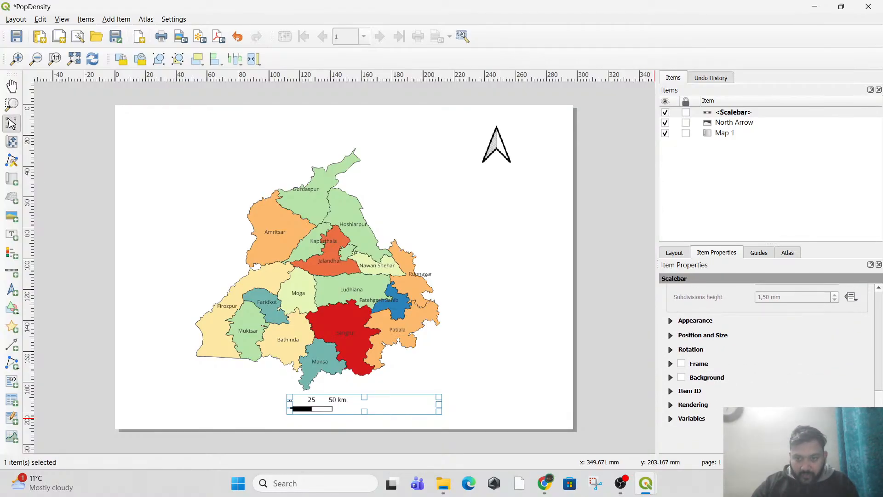
{"action": "left_click", "coordinate": [670, 335]}
{"action": "left_click", "coordinate": [671, 335]}
{"action": "left_click", "coordinate": [671, 322]}
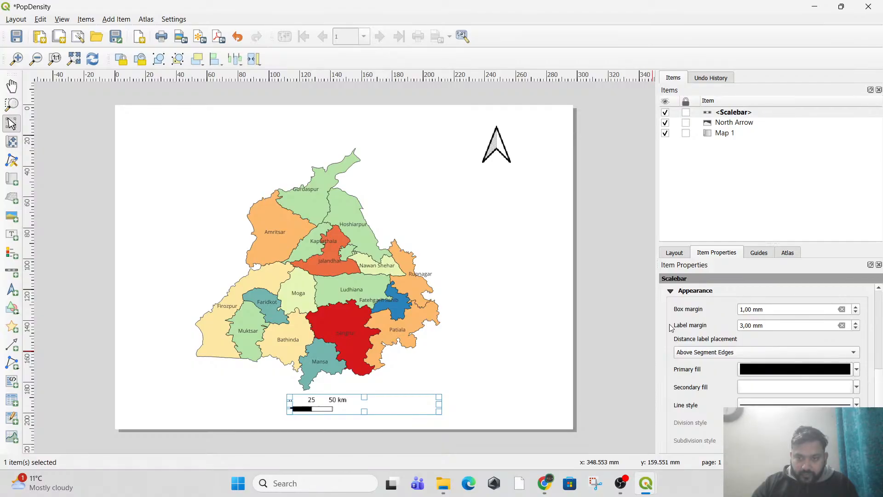
{"action": "left_click", "coordinate": [672, 292]}
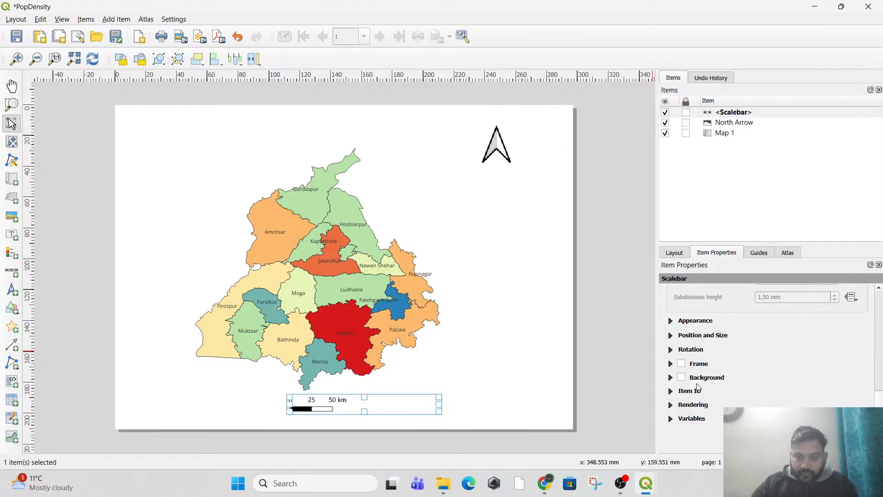
{"action": "left_click", "coordinate": [671, 350]}
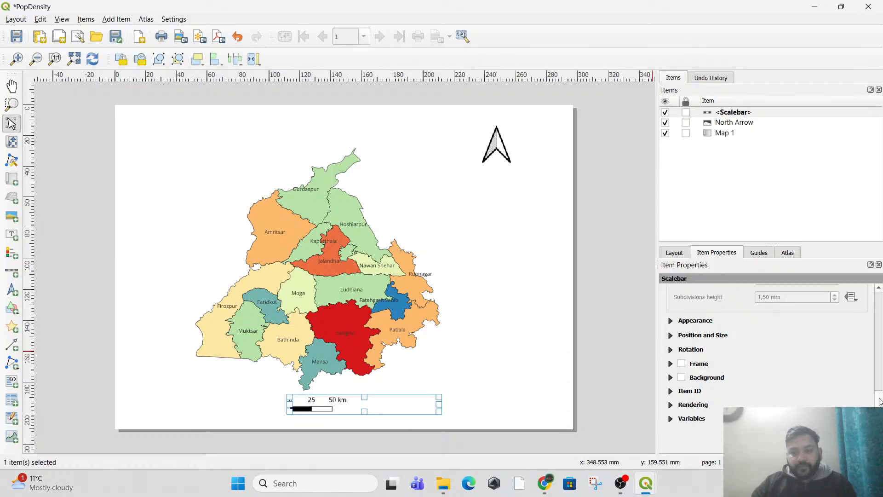
{"action": "left_click_drag", "start_coordinate": [878, 404], "coordinate": [875, 320]}
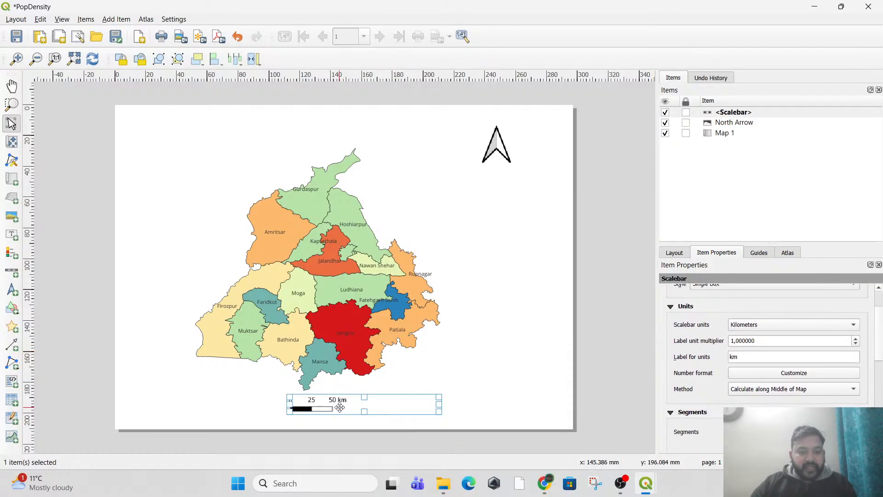
{"action": "left_click", "coordinate": [496, 149]}
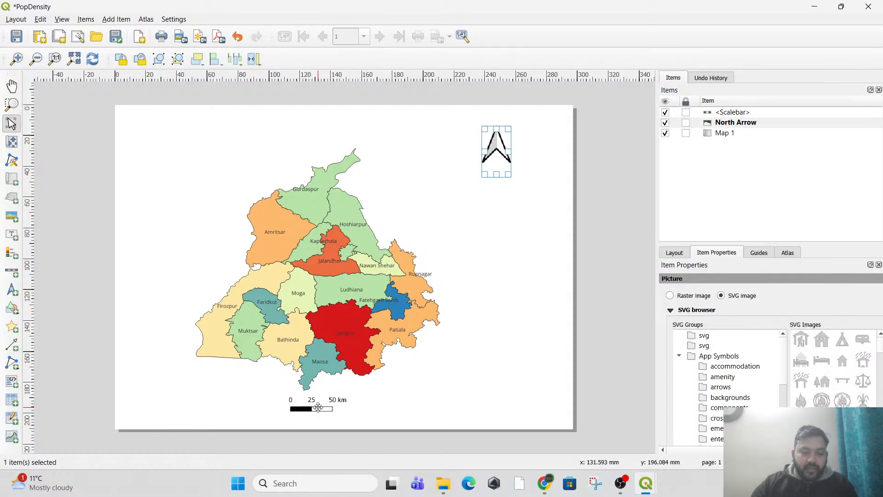
{"action": "left_click", "coordinate": [462, 189]}
{"action": "left_click", "coordinate": [508, 158]}
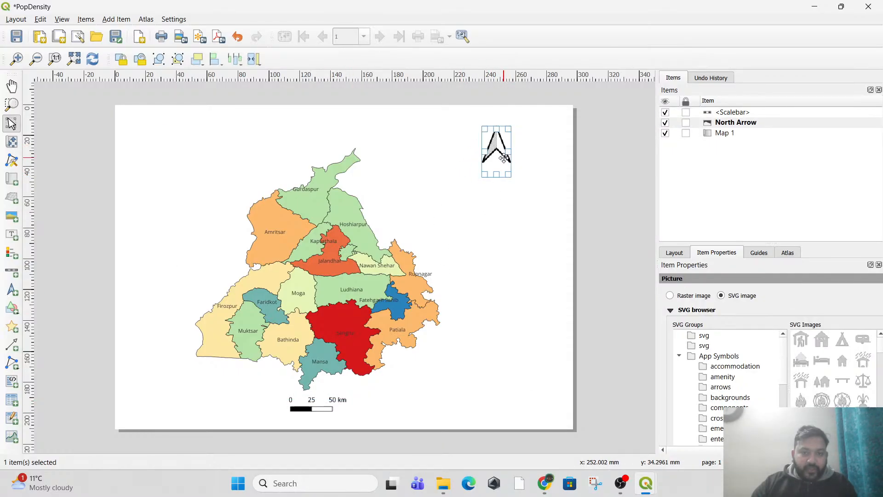
{"action": "left_click", "coordinate": [321, 411]}
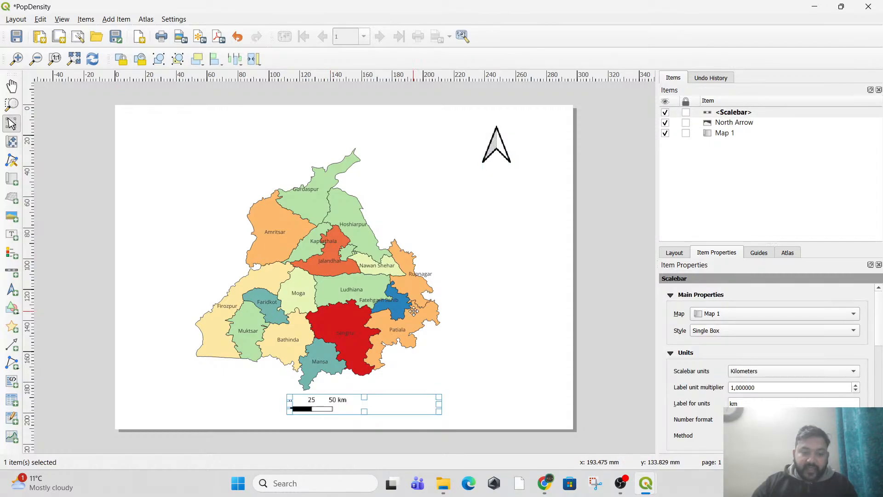
{"action": "left_click", "coordinate": [504, 157]}
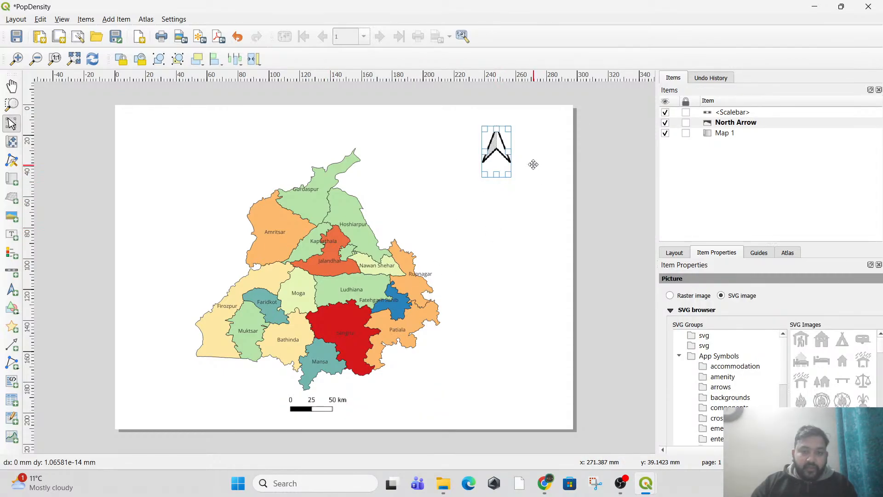
- Move the map frame slightly up and to the left so it clears the scale bar
{"action": "left_click_drag", "start_coordinate": [355, 301], "coordinate": [349, 294]}
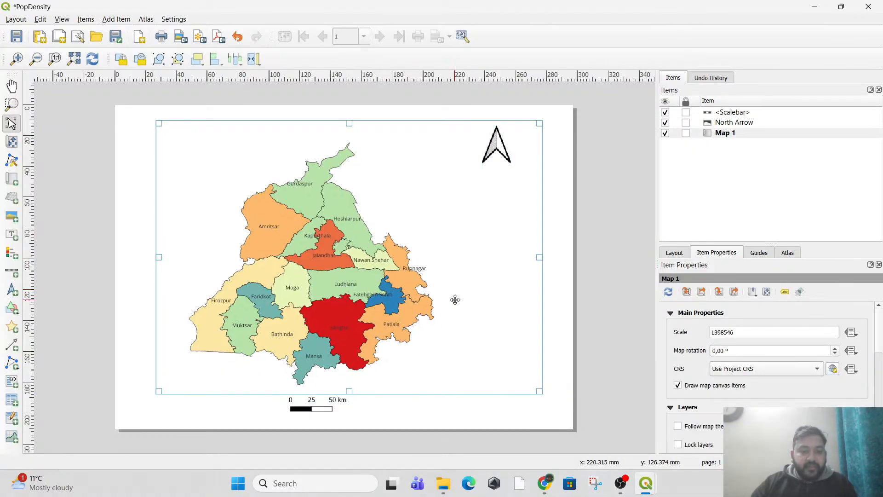
{"action": "left_click", "coordinate": [474, 423]}
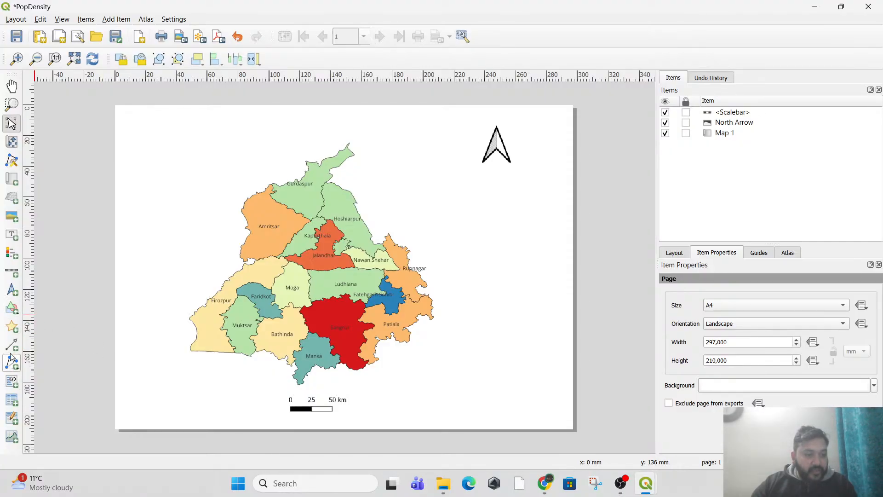
- Add a legend in the lower-right part of the page beside the districts and shift it slightly up and to the right
{"action": "left_click", "coordinate": [16, 256]}
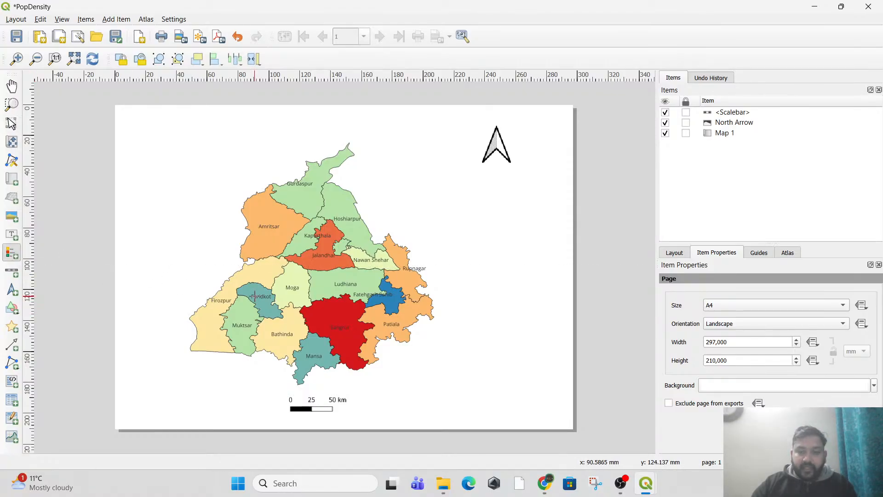
{"action": "left_click_drag", "start_coordinate": [460, 256], "coordinate": [546, 408]}
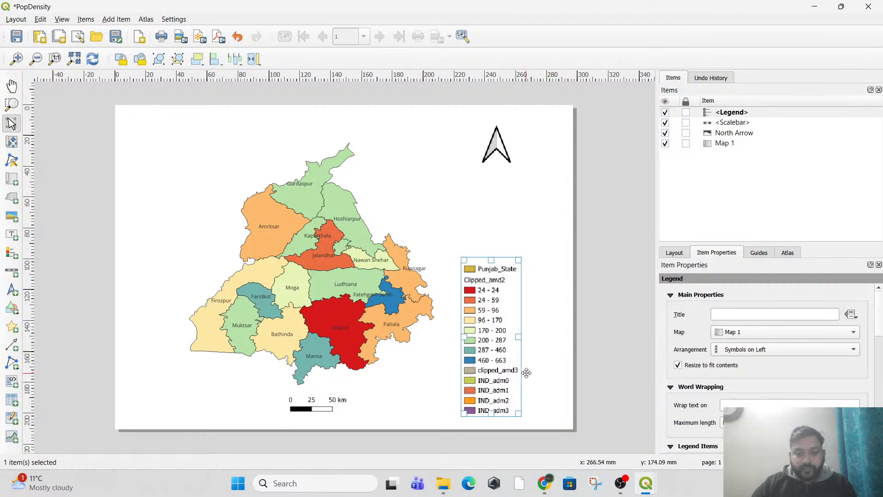
{"action": "left_click_drag", "start_coordinate": [499, 355], "coordinate": [518, 350]}
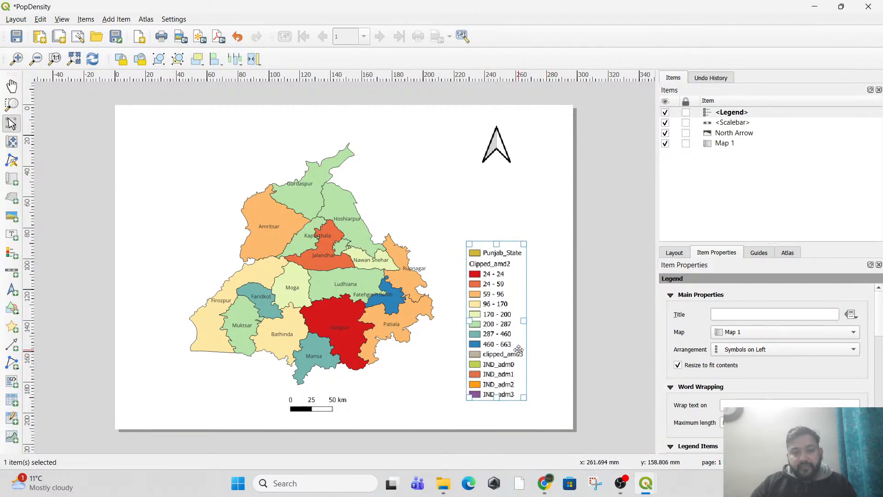
{"action": "left_click", "coordinate": [552, 357]}
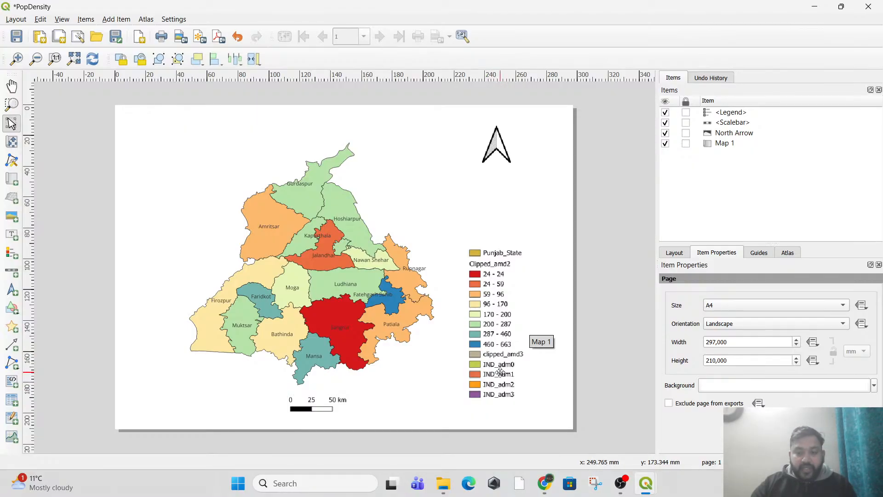
- Turn off automatic updating of the legend's items so its entries can be edited manually
{"action": "left_click", "coordinate": [500, 293]}
{"action": "left_click", "coordinate": [675, 253]}
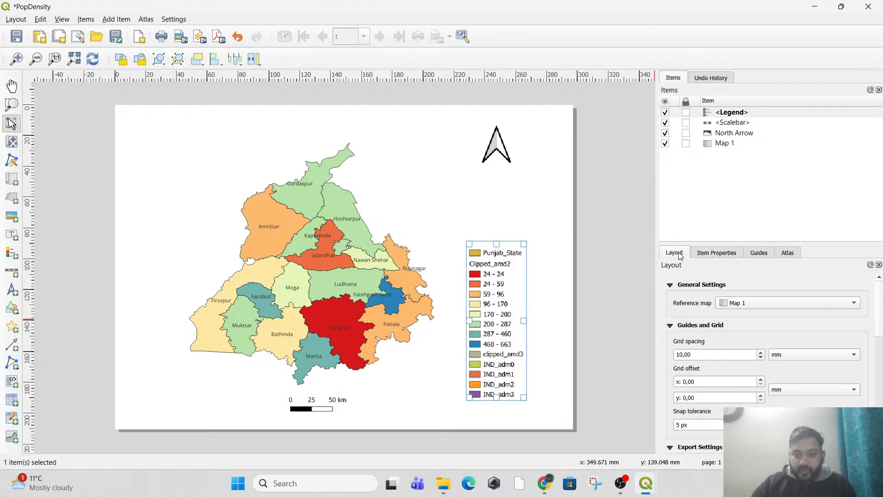
{"action": "left_click", "coordinate": [736, 254]}
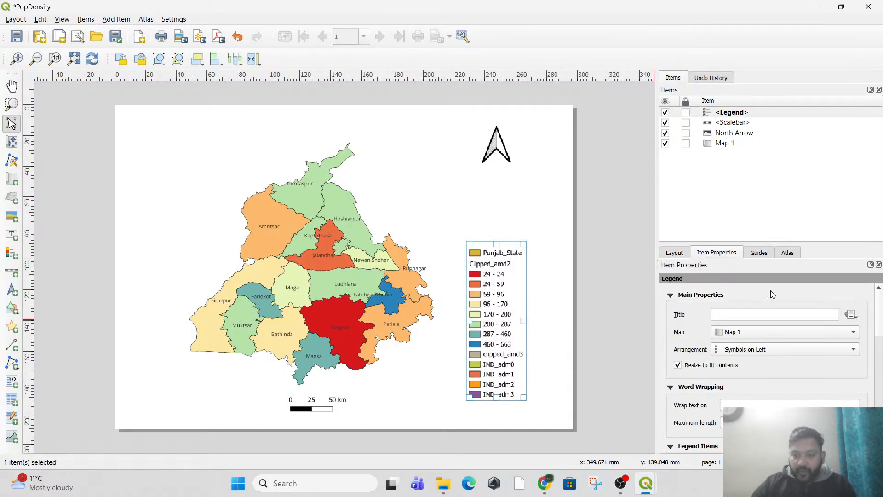
{"action": "left_click_drag", "start_coordinate": [878, 330], "coordinate": [882, 369]}
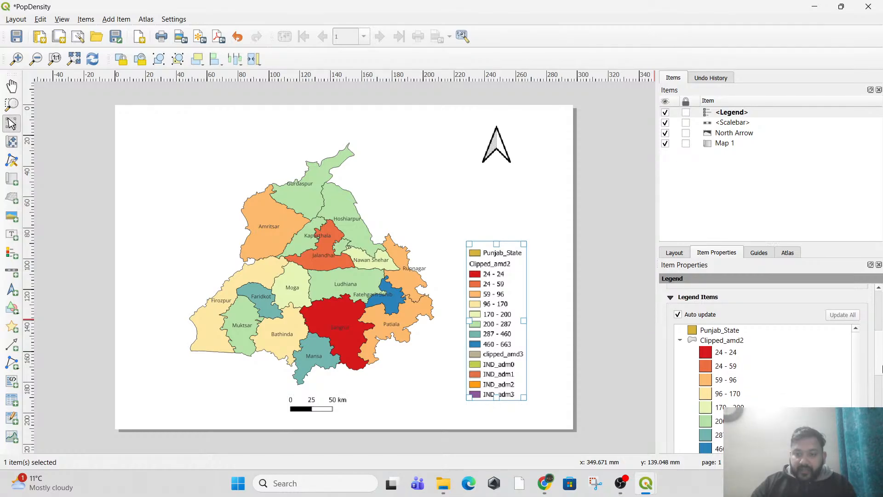
{"action": "left_click", "coordinate": [679, 316]}
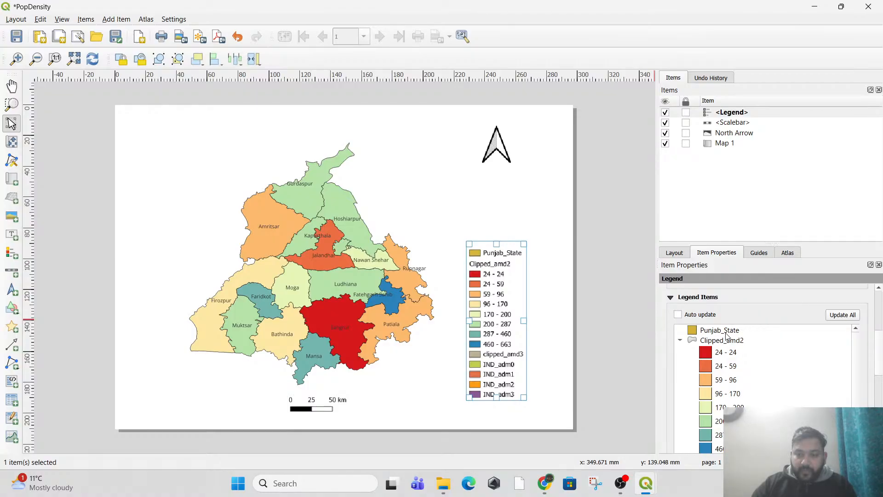
{"action": "left_click", "coordinate": [727, 335]}
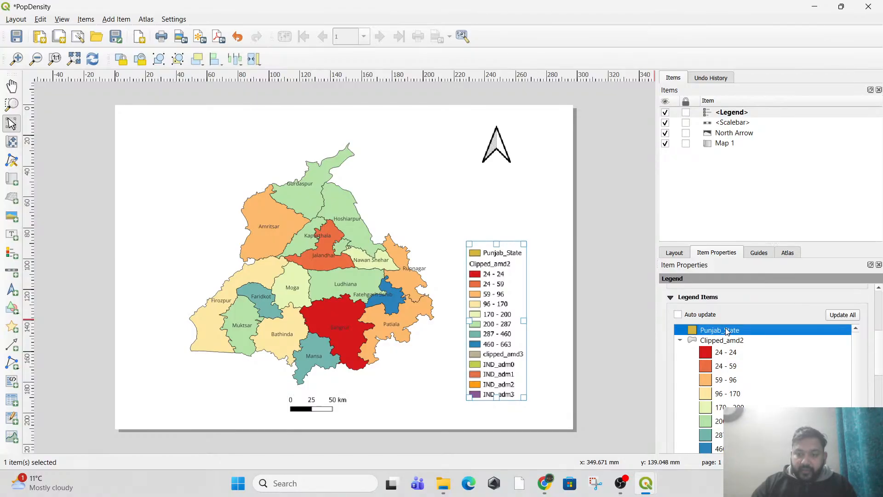
{"action": "right_click", "coordinate": [726, 332]}
{"action": "left_click", "coordinate": [756, 321]}
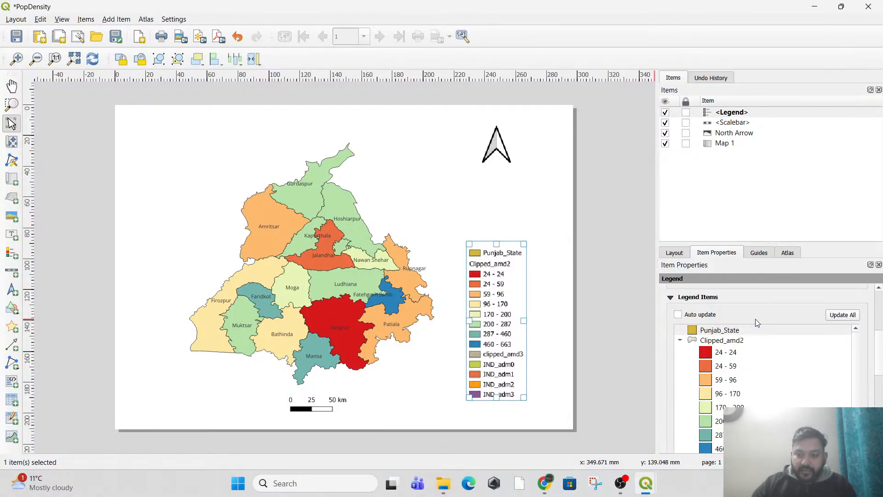
- Remove the IND_adm3, IND_adm2, IND_adm1, IND_adm0 and clipped_amd3 entries from the legend
{"action": "scroll", "coordinate": [881, 371], "scroll_direction": "down", "scroll_amount": 2}
{"action": "scroll", "coordinate": [881, 372], "scroll_direction": "down", "scroll_amount": 1}
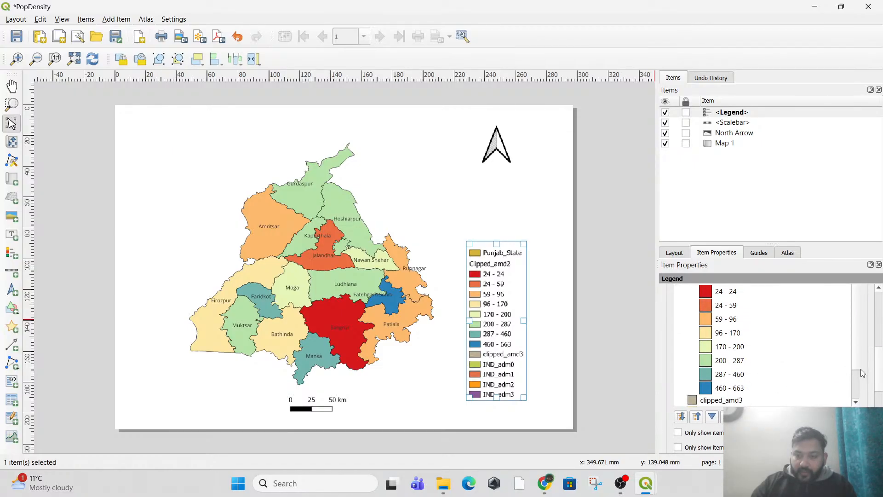
{"action": "scroll", "coordinate": [858, 363], "scroll_direction": "down", "scroll_amount": 2}
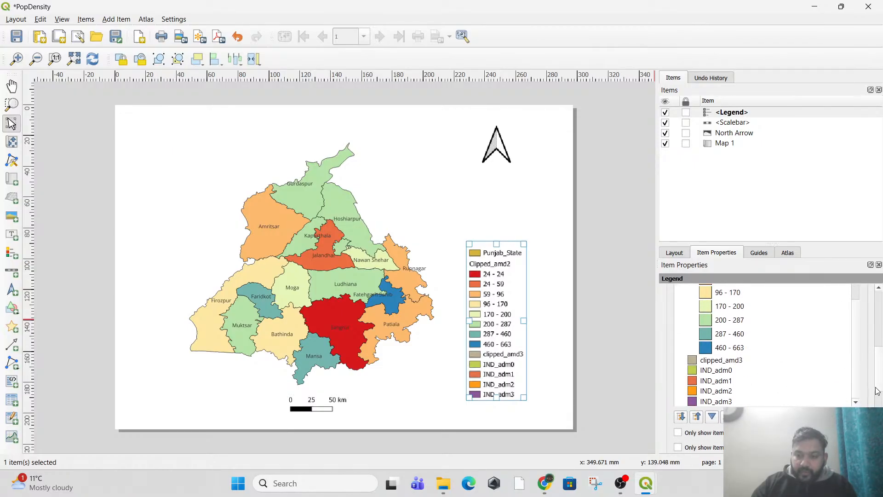
{"action": "scroll", "coordinate": [742, 353], "scroll_direction": "up", "scroll_amount": 3}
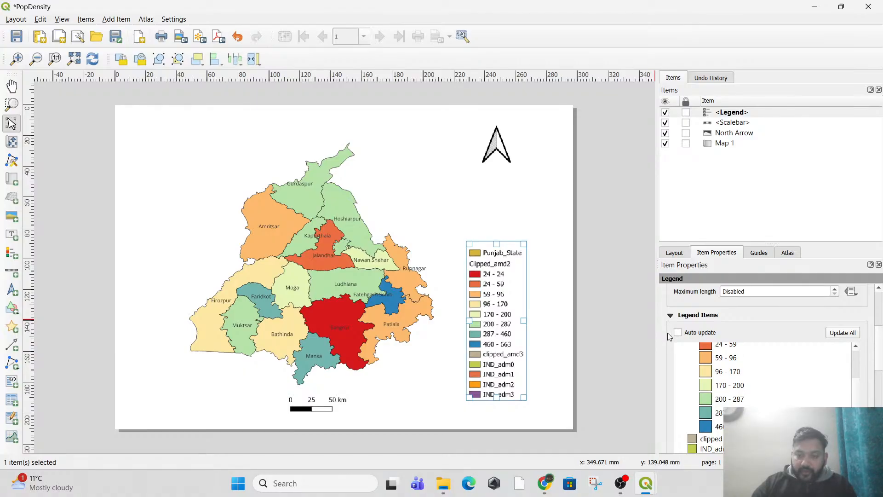
{"action": "left_click_drag", "start_coordinate": [879, 363], "coordinate": [879, 384]}
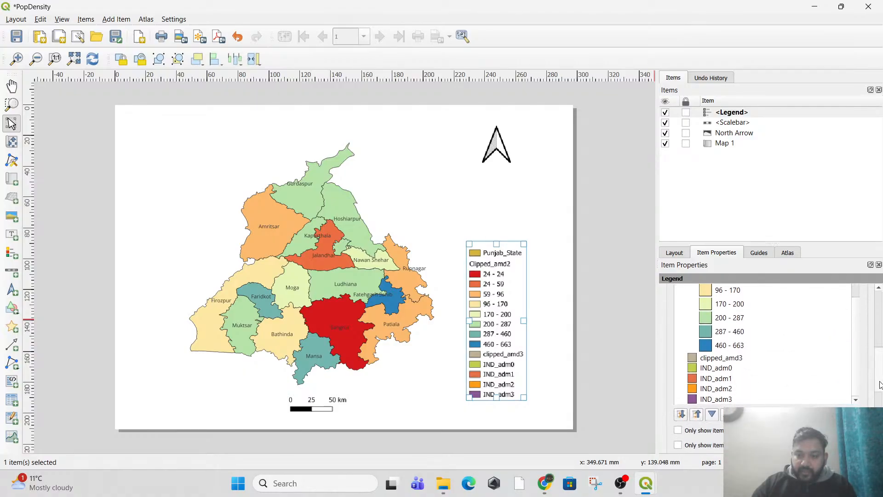
{"action": "left_click", "coordinate": [720, 400]}
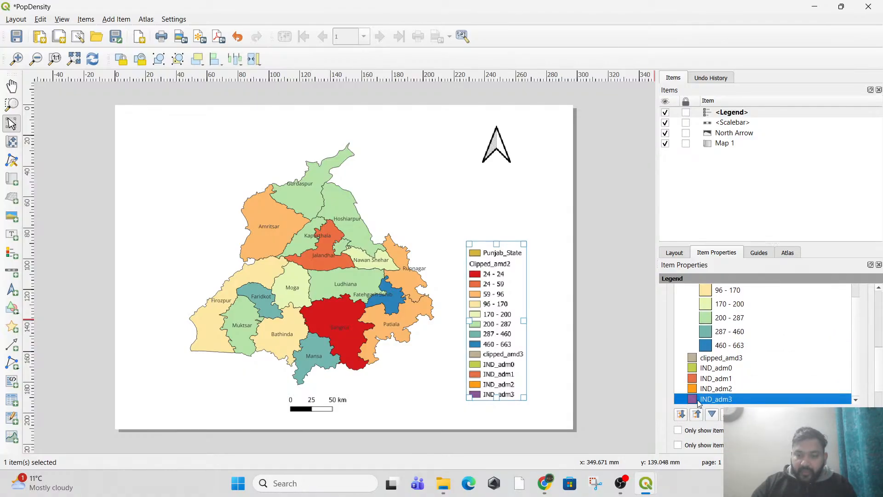
{"action": "left_click", "coordinate": [774, 415]}
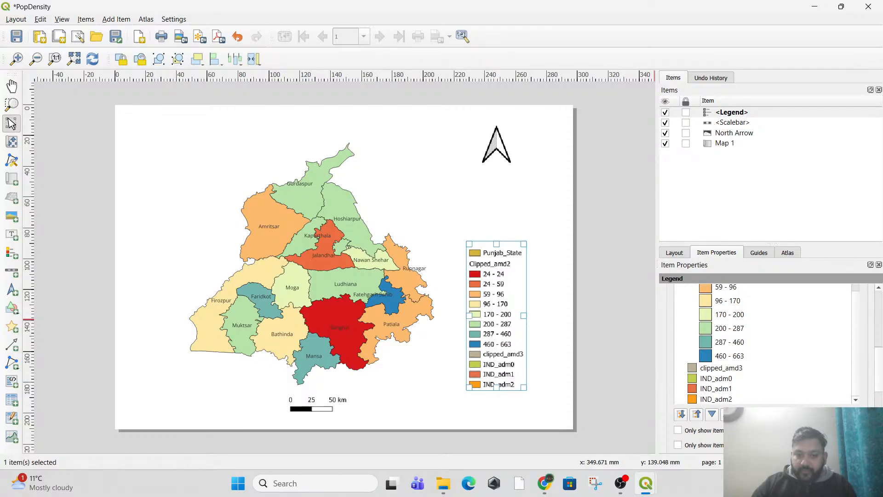
{"action": "left_click", "coordinate": [729, 400]}
{"action": "left_click", "coordinate": [775, 414]}
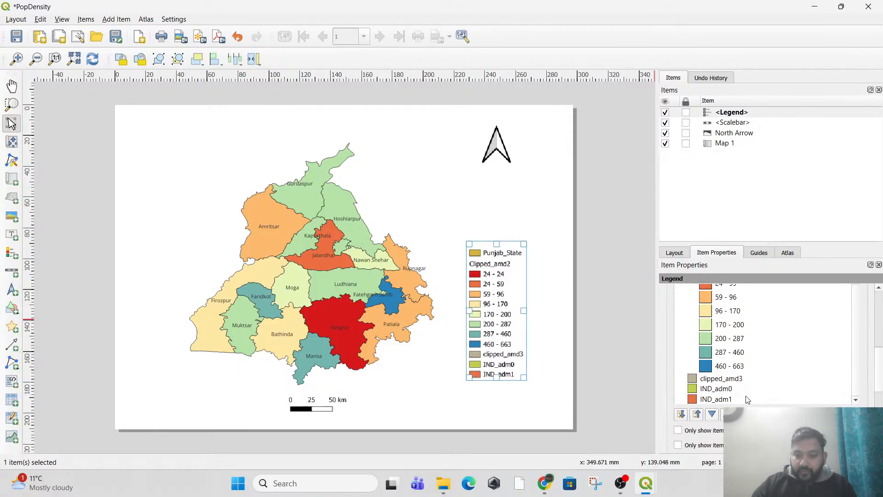
{"action": "left_click", "coordinate": [726, 400]}
{"action": "left_click", "coordinate": [775, 415]}
{"action": "left_click", "coordinate": [719, 399]}
{"action": "left_click", "coordinate": [775, 415]}
{"action": "left_click", "coordinate": [737, 398]}
{"action": "left_click", "coordinate": [774, 415]}
{"action": "scroll", "coordinate": [782, 350], "scroll_direction": "up", "scroll_amount": 3}
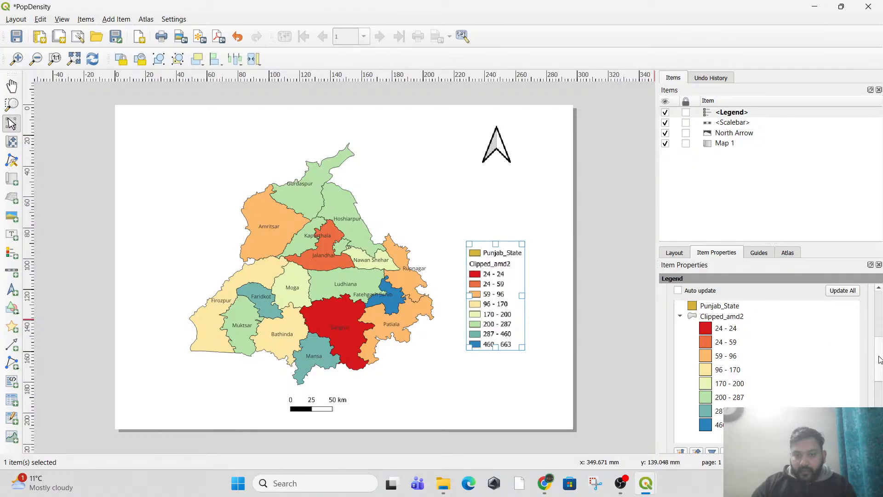
{"action": "left_click", "coordinate": [736, 309]}
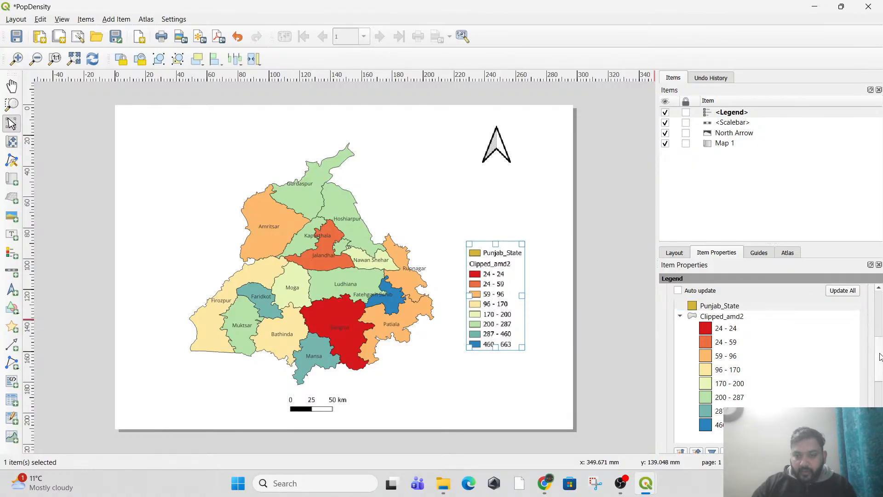
{"action": "scroll", "coordinate": [868, 348], "scroll_direction": "down", "scroll_amount": 3}
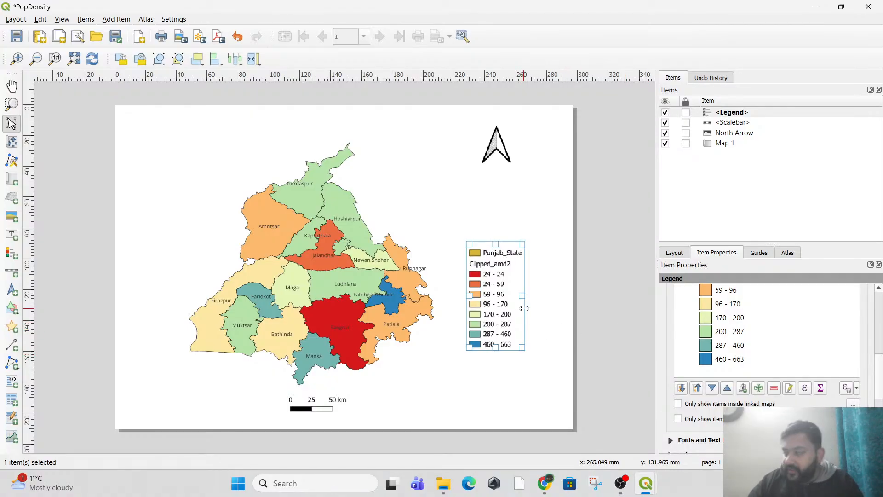
- Nudge the legend slightly left and up, and shift the districts upward within the Map 1 frame
{"action": "left_click_drag", "start_coordinate": [498, 305], "coordinate": [484, 301]}
{"action": "left_click", "coordinate": [494, 158]}
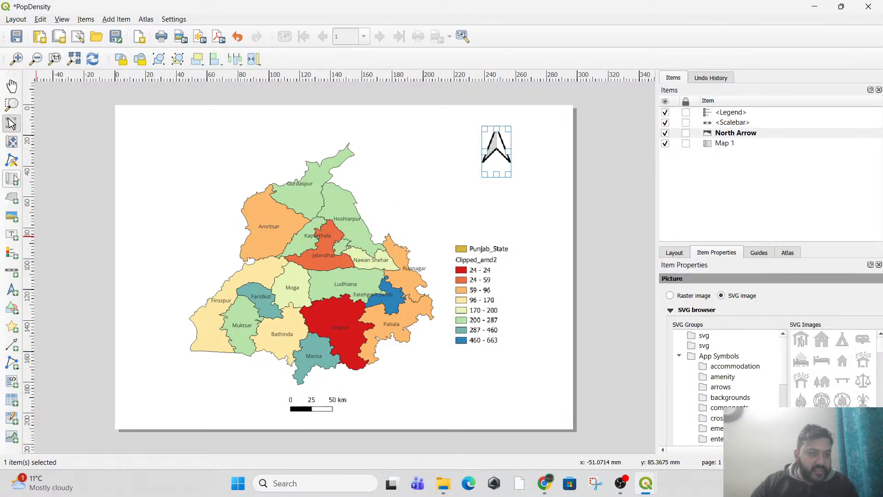
{"action": "left_click", "coordinate": [14, 145]}
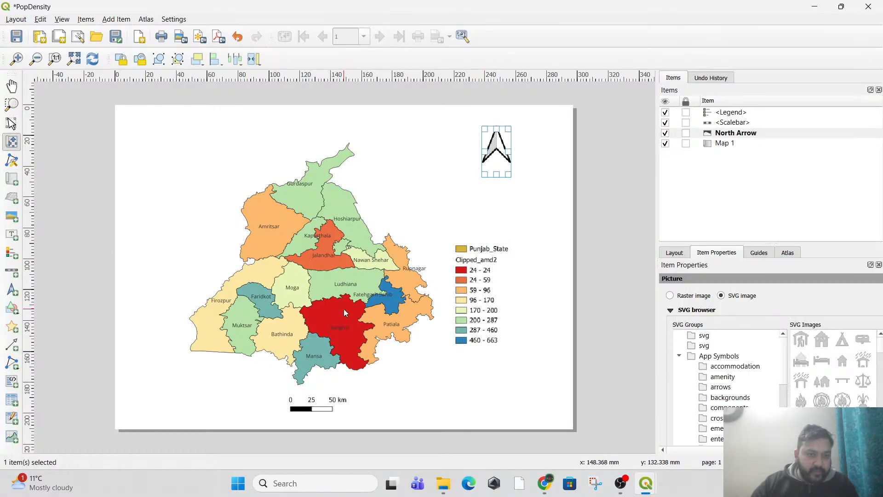
{"action": "left_click_drag", "start_coordinate": [327, 297], "coordinate": [326, 278]}
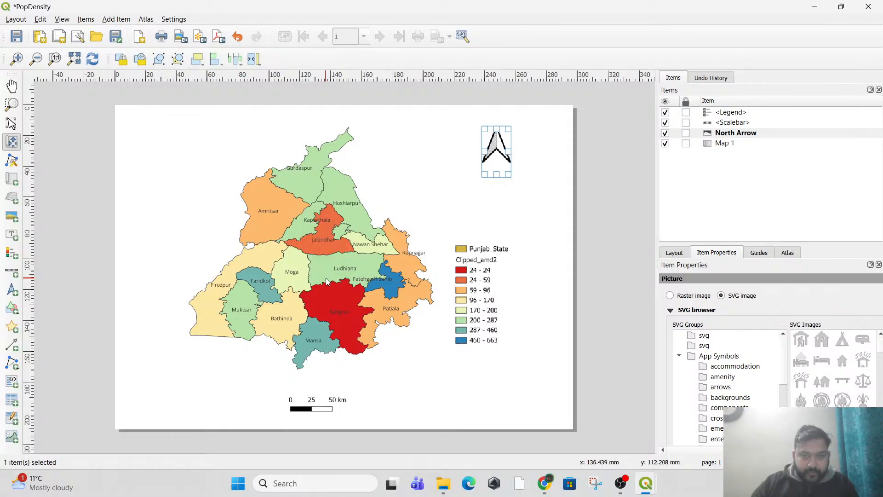
- Move the north arrow slightly left and down, and lower the legend a little beside the southern districts
{"action": "left_click", "coordinate": [12, 124]}
{"action": "left_click_drag", "start_coordinate": [497, 151], "coordinate": [489, 157]}
{"action": "left_click", "coordinate": [540, 211]}
{"action": "left_click", "coordinate": [478, 308]}
{"action": "left_click_drag", "start_coordinate": [478, 307], "coordinate": [484, 328]}
- Move the scale bar up and to the right so it sits inside the map frame below the districts
{"action": "left_click", "coordinate": [415, 354]}
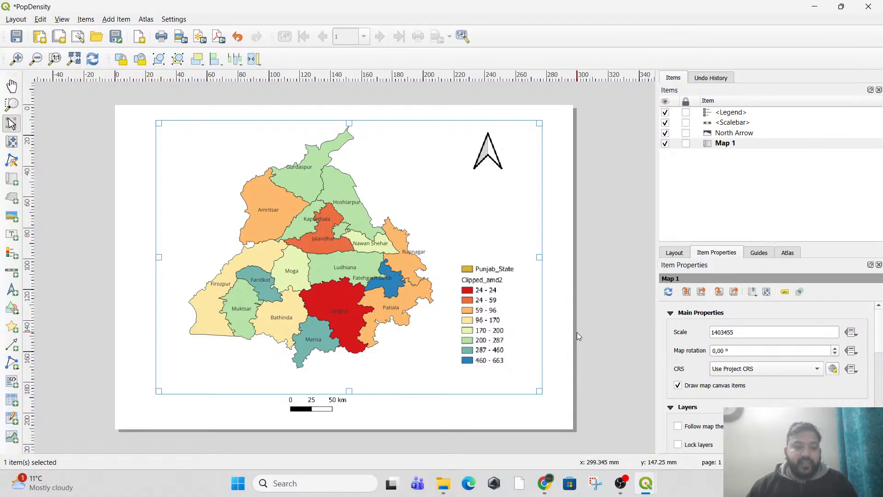
{"action": "left_click", "coordinate": [327, 409]}
{"action": "left_click_drag", "start_coordinate": [329, 399], "coordinate": [357, 380]}
{"action": "left_click", "coordinate": [456, 410]}
{"action": "left_click", "coordinate": [415, 356]}
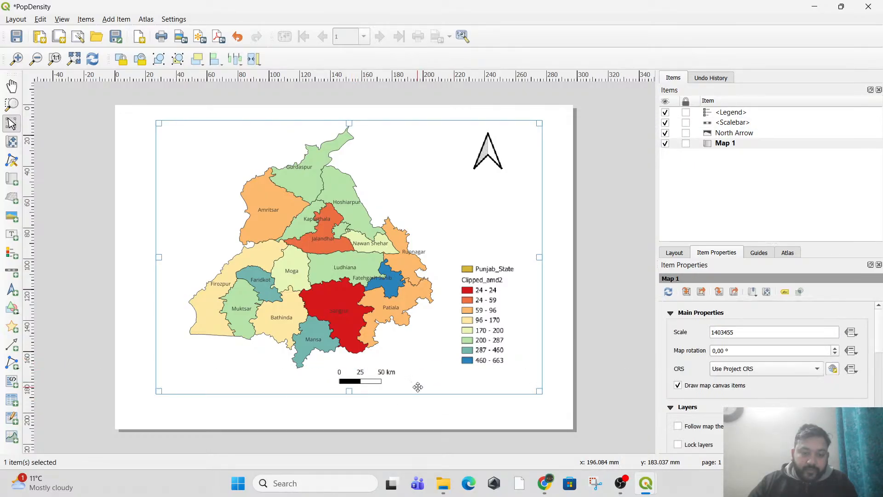
{"action": "left_click", "coordinate": [441, 420]}
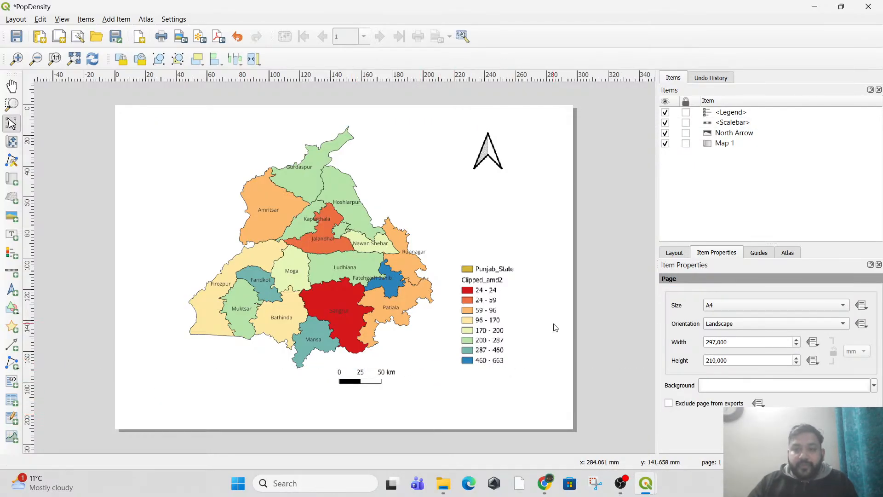
- Enable a border frame around Map 1
{"action": "left_click", "coordinate": [354, 216]}
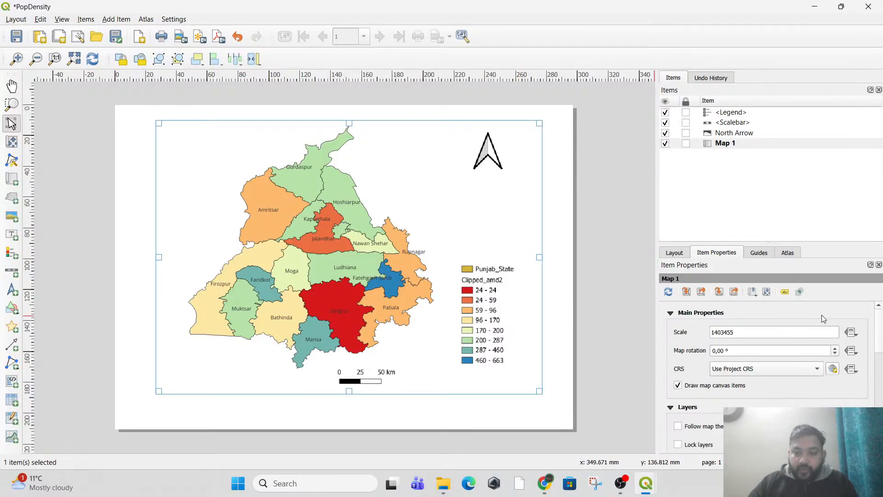
{"action": "scroll", "coordinate": [879, 326], "scroll_direction": "down", "scroll_amount": 7}
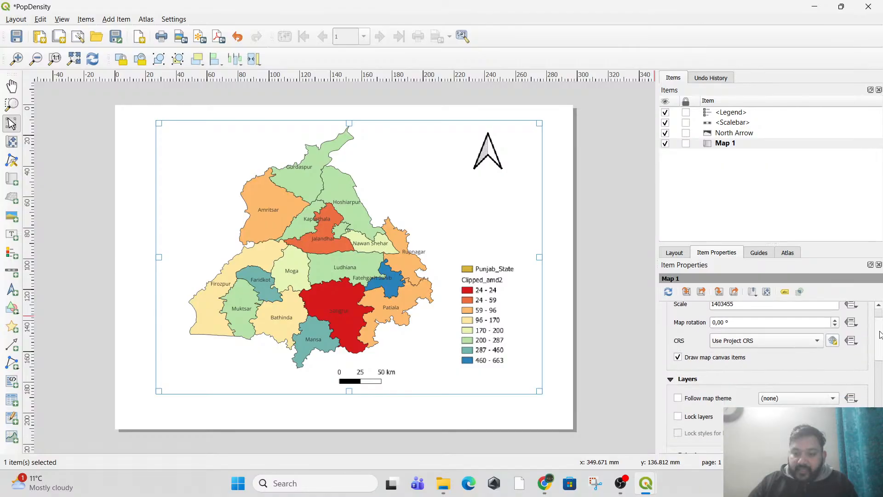
{"action": "scroll", "coordinate": [879, 375], "scroll_direction": "down", "scroll_amount": 5}
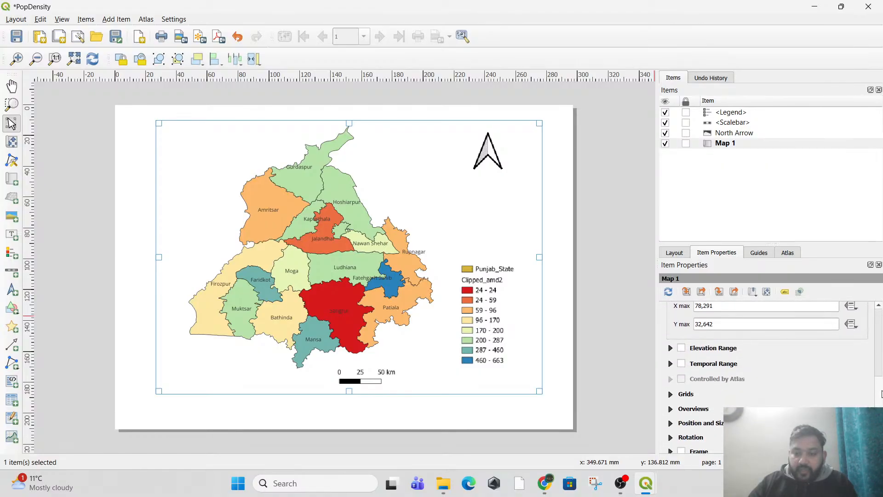
{"action": "left_click", "coordinate": [681, 418]}
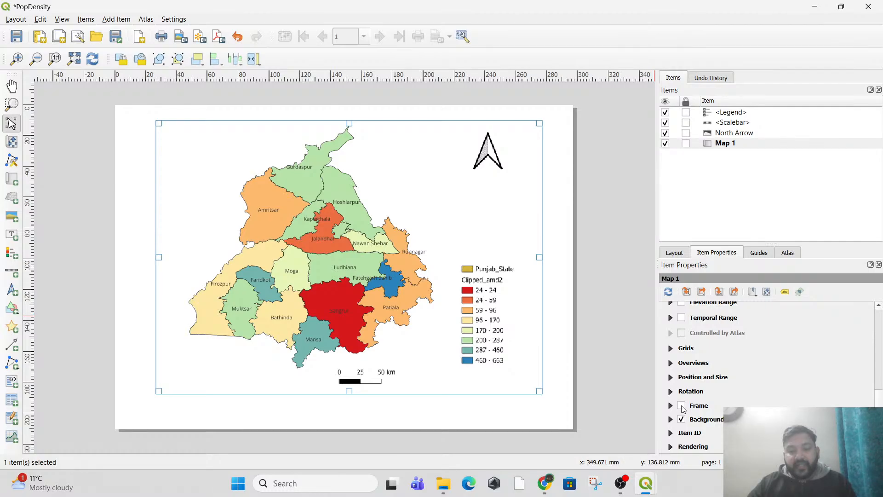
{"action": "left_click", "coordinate": [682, 406]}
{"action": "left_click", "coordinate": [555, 420]}
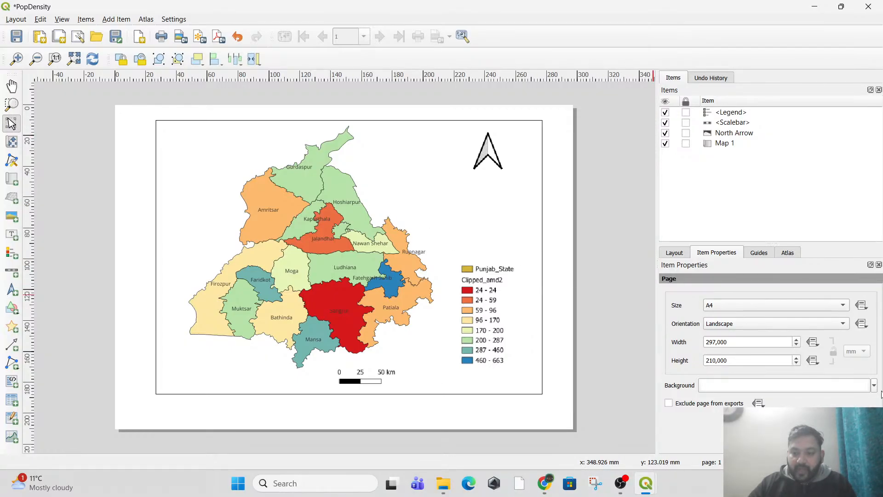
- Change the colour of Map 1's frame to red
{"action": "left_click", "coordinate": [401, 180]}
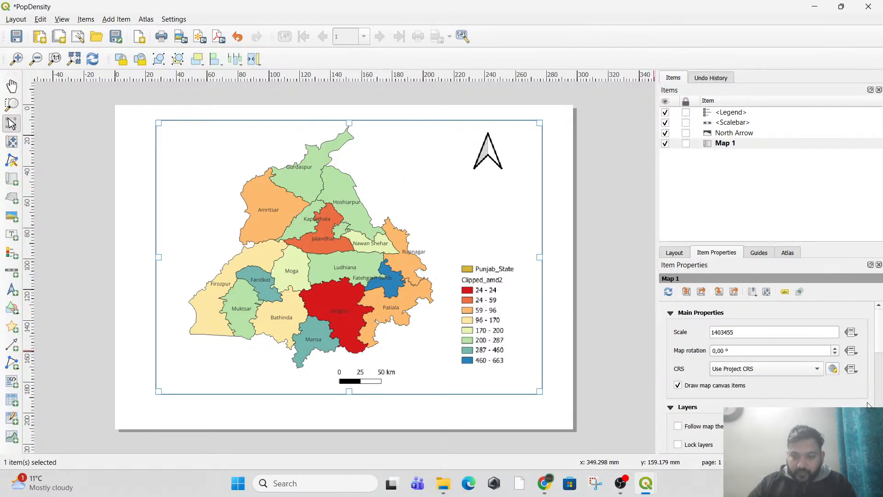
{"action": "scroll", "coordinate": [878, 357], "scroll_direction": "down", "scroll_amount": 10}
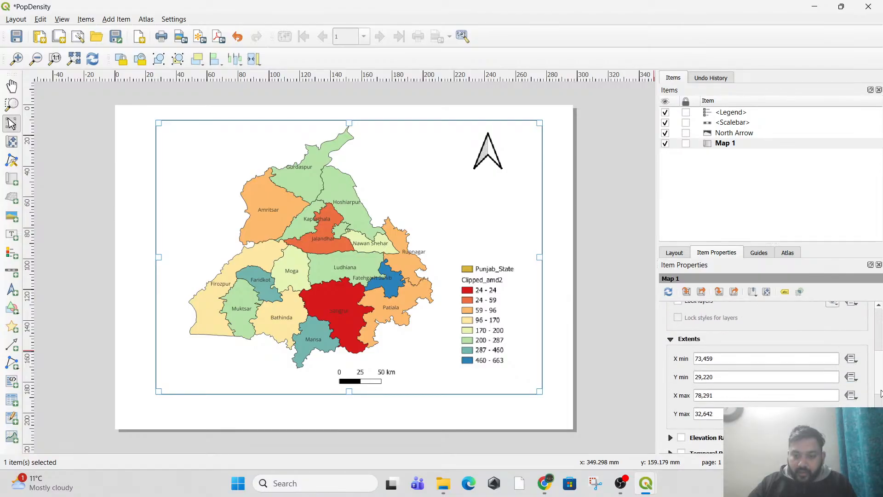
{"action": "scroll", "coordinate": [764, 363], "scroll_direction": "down", "scroll_amount": 5}
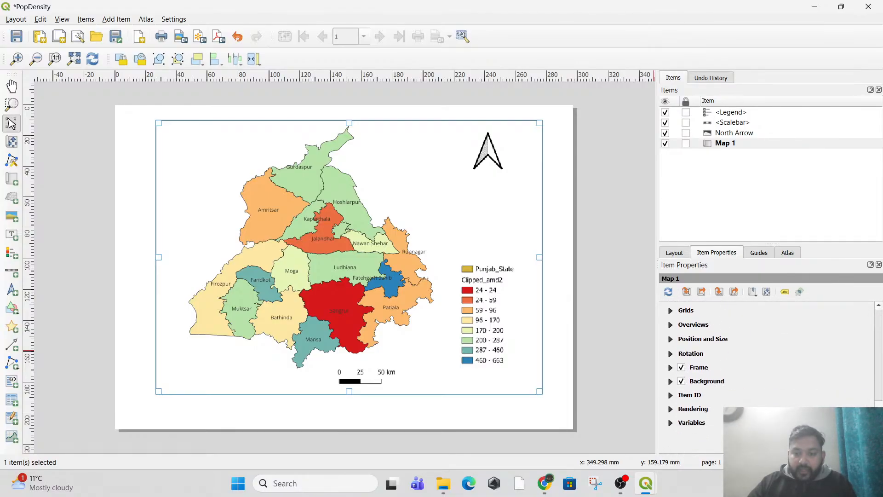
{"action": "left_click", "coordinate": [670, 368]}
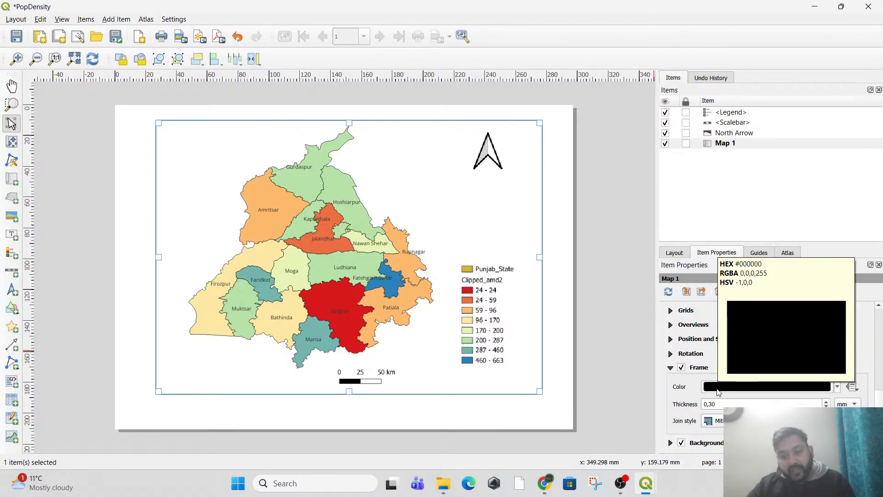
{"action": "left_click", "coordinate": [719, 391]}
{"action": "left_click", "coordinate": [807, 370]}
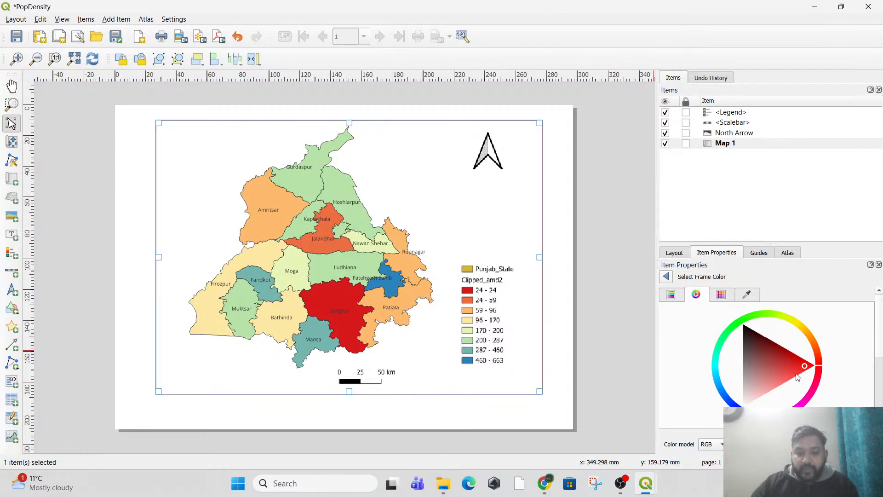
{"action": "left_click", "coordinate": [670, 278]}
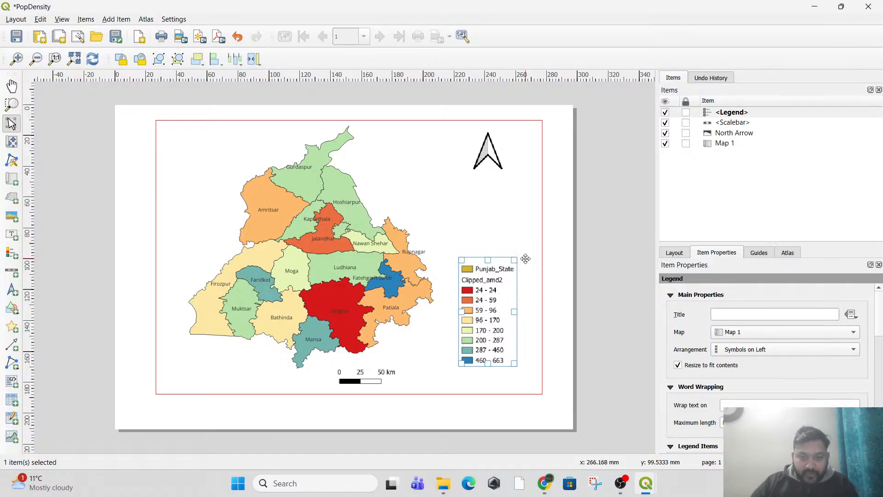
{"action": "left_click", "coordinate": [533, 298]}
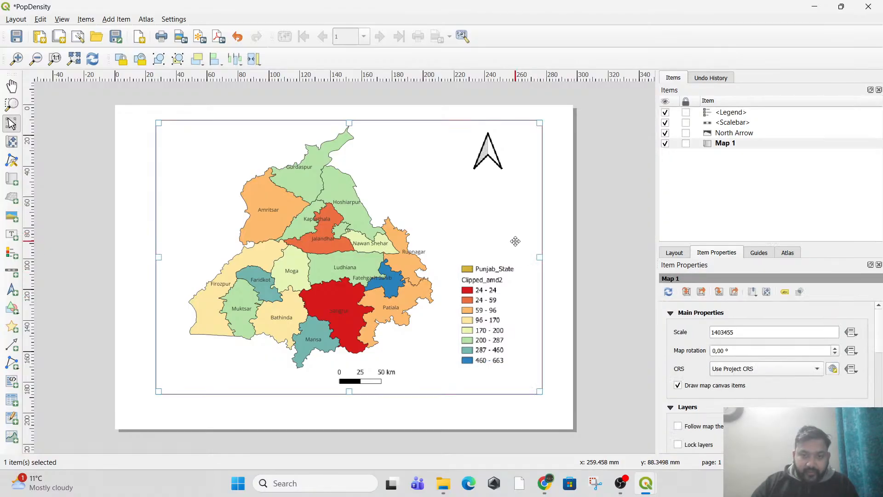
{"action": "left_click", "coordinate": [554, 243]}
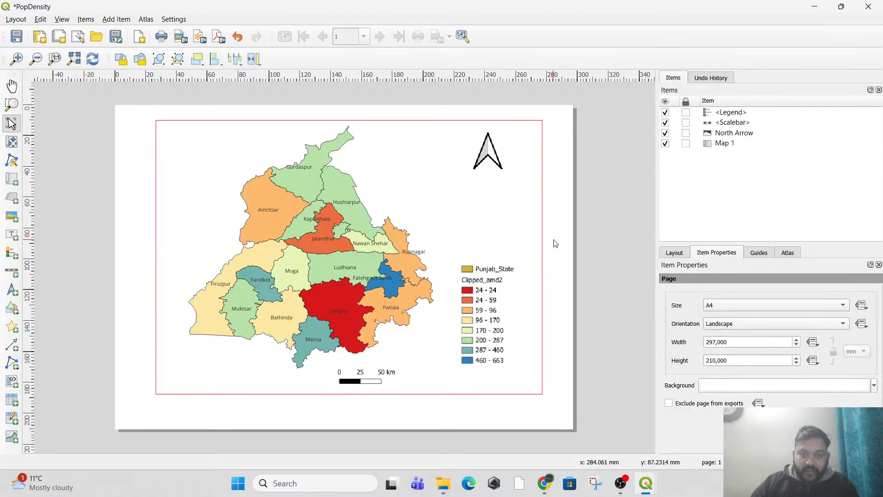
- Set the thickness of Map 1's frame to 0,40 mm and deselect the map
{"action": "left_click", "coordinate": [495, 202]}
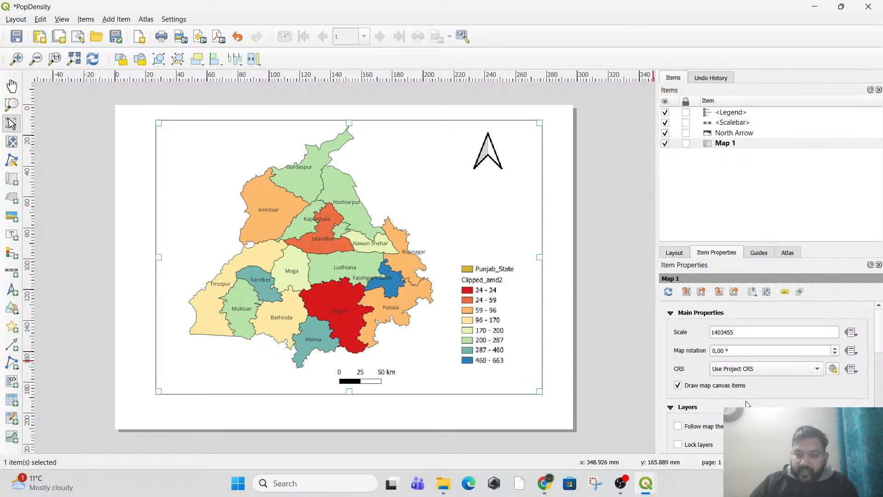
{"action": "scroll", "coordinate": [881, 345], "scroll_direction": "down", "scroll_amount": 10}
{"action": "scroll", "coordinate": [766, 372], "scroll_direction": "down", "scroll_amount": 1}
{"action": "left_click", "coordinate": [670, 385]}
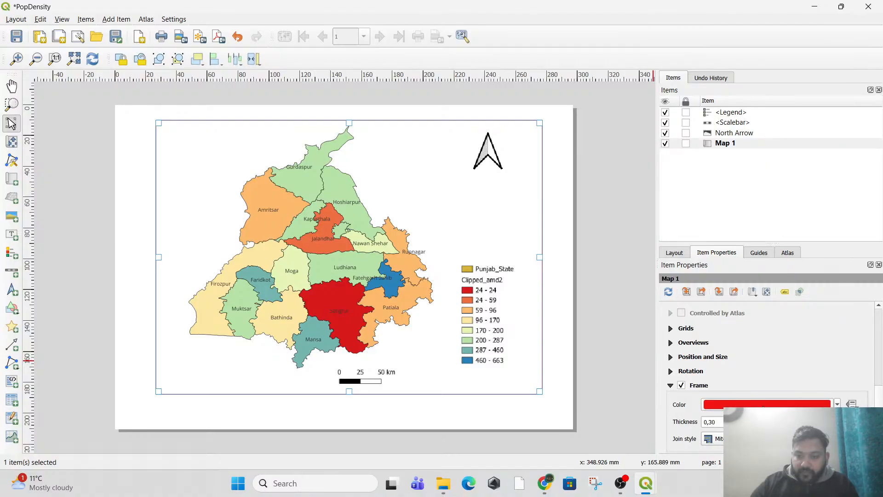
{"action": "left_click", "coordinate": [805, 419]}
{"action": "left_click", "coordinate": [805, 419]}
{"action": "left_click", "coordinate": [805, 424]}
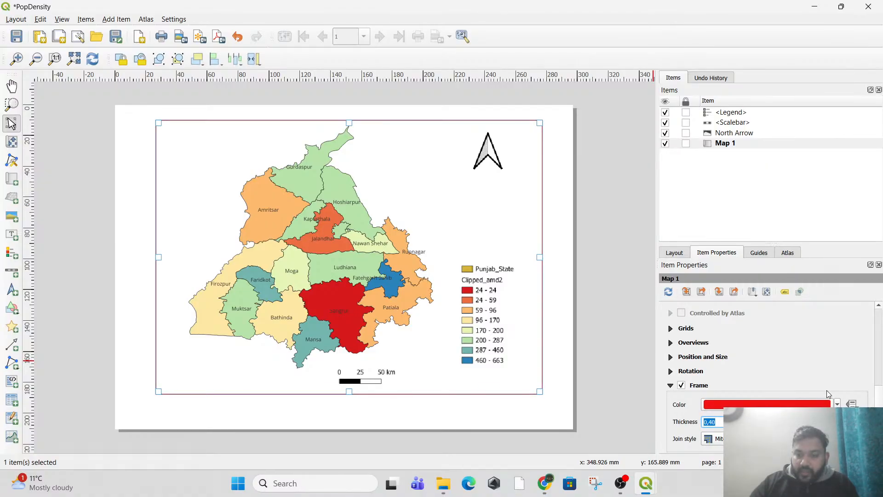
{"action": "scroll", "coordinate": [880, 377], "scroll_direction": "down", "scroll_amount": 3}
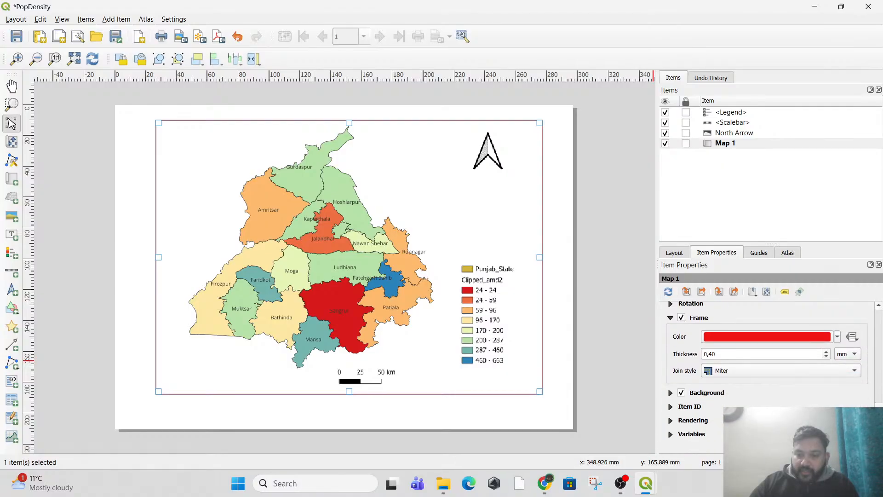
{"action": "scroll", "coordinate": [867, 398], "scroll_direction": "up", "scroll_amount": 3}
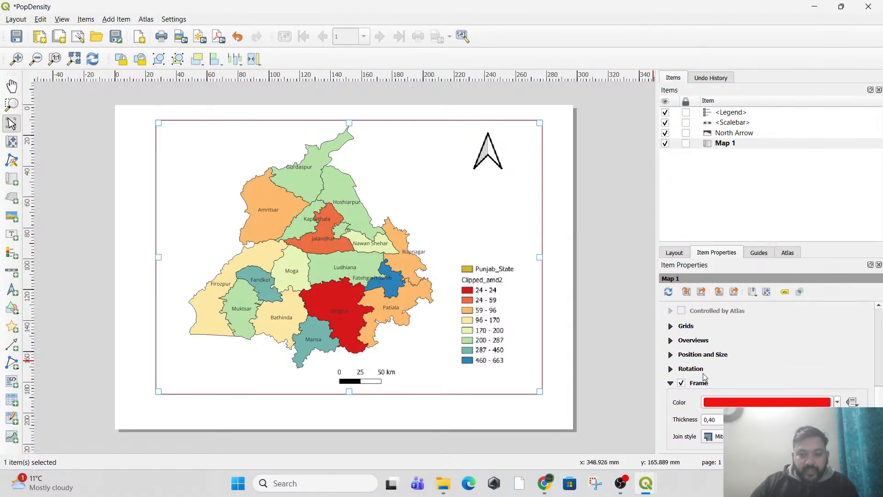
{"action": "left_click", "coordinate": [559, 370]}
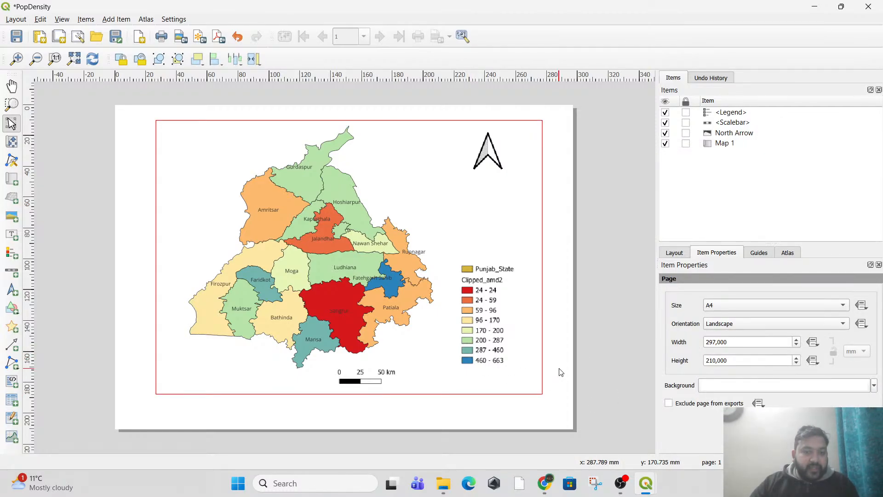
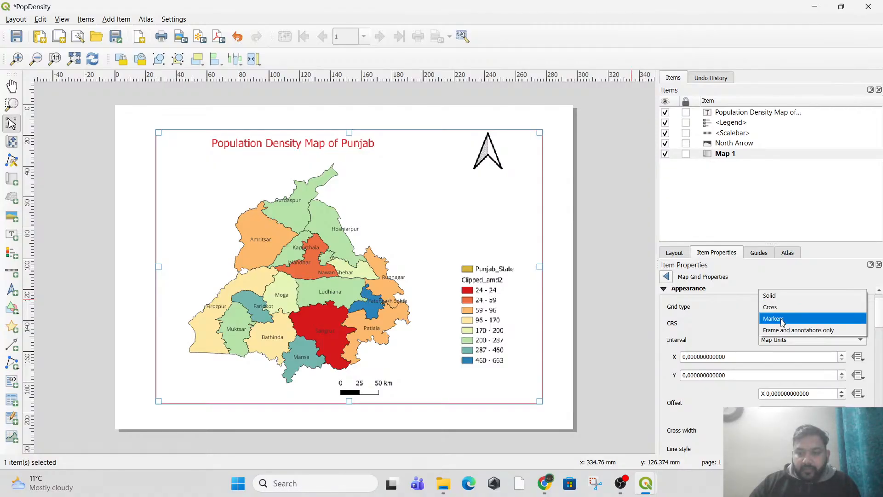
- Try Frame and annotations only as the type of Map 1's grid, and switch it to Solid
{"action": "left_click", "coordinate": [781, 307]}
{"action": "left_click", "coordinate": [780, 318]}
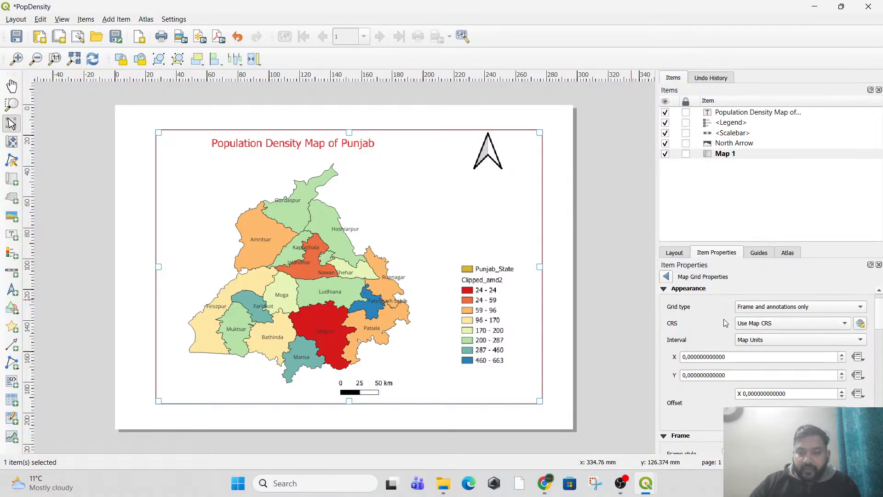
{"action": "left_click", "coordinate": [782, 307]}
{"action": "left_click", "coordinate": [778, 276]}
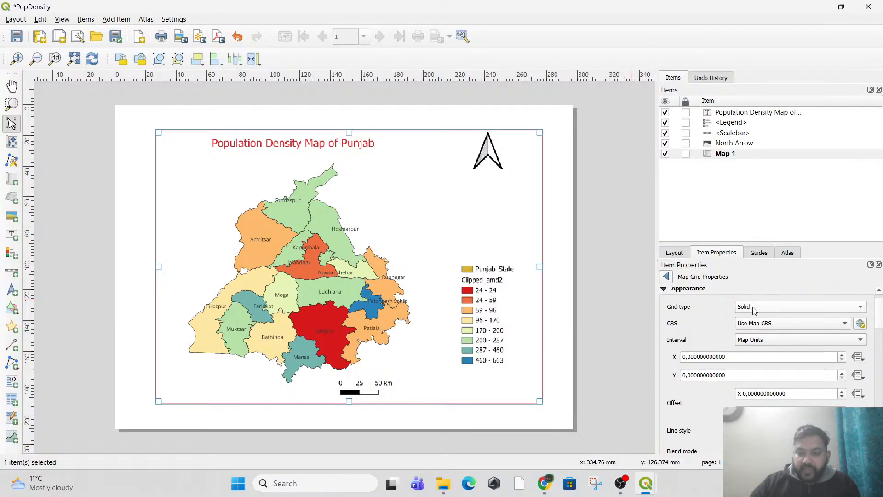
- Enable coordinate drawing for Map 1's grid
{"action": "mouse_move", "coordinate": [879, 326]}
{"action": "left_mouse_down"}
{"action": "mouse_move", "coordinate": [881, 442]}
{"action": "mouse_move", "coordinate": [869, 395]}
{"action": "left_mouse_up"}
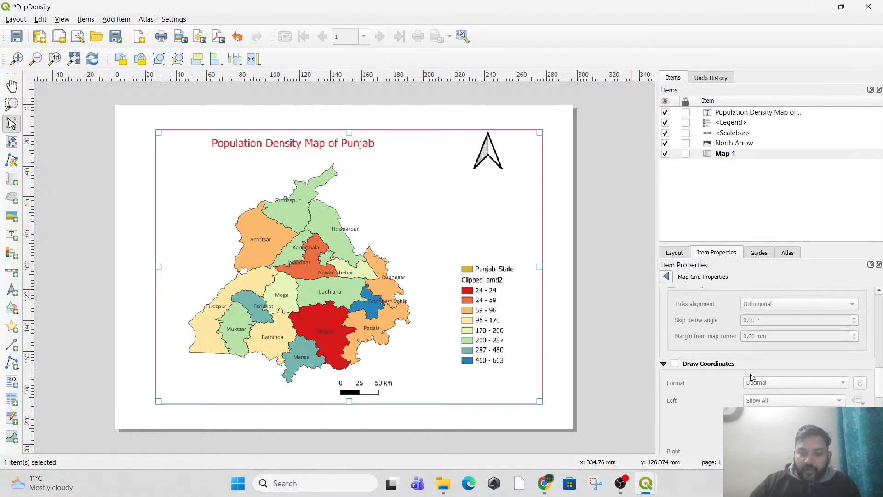
{"action": "left_click", "coordinate": [674, 364]}
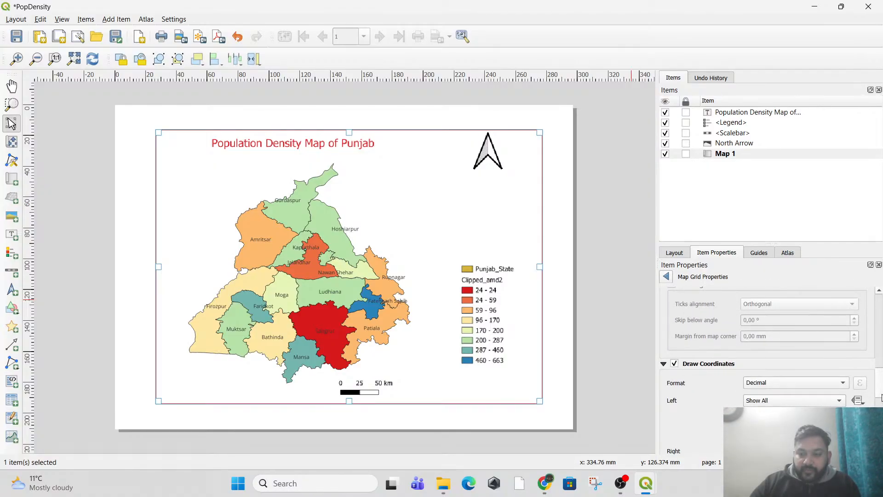
{"action": "scroll", "coordinate": [881, 394], "scroll_direction": "down", "scroll_amount": 5}
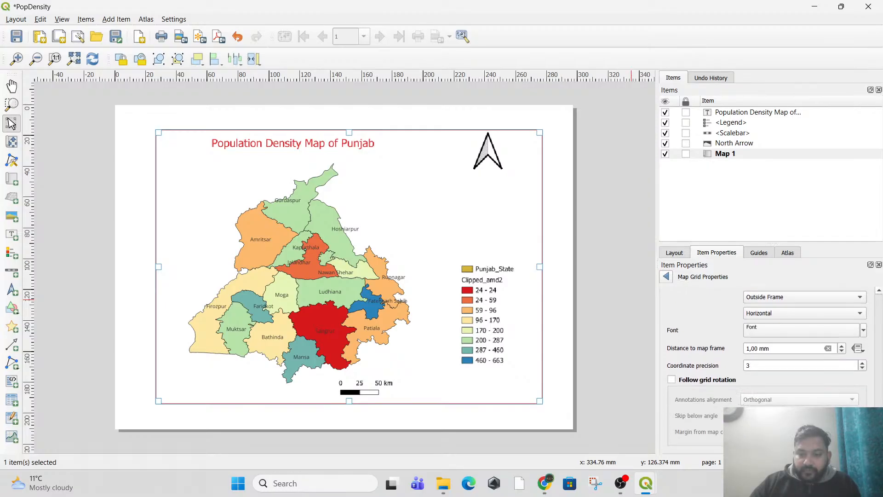
{"action": "scroll", "coordinate": [878, 378], "scroll_direction": "up", "scroll_amount": 5}
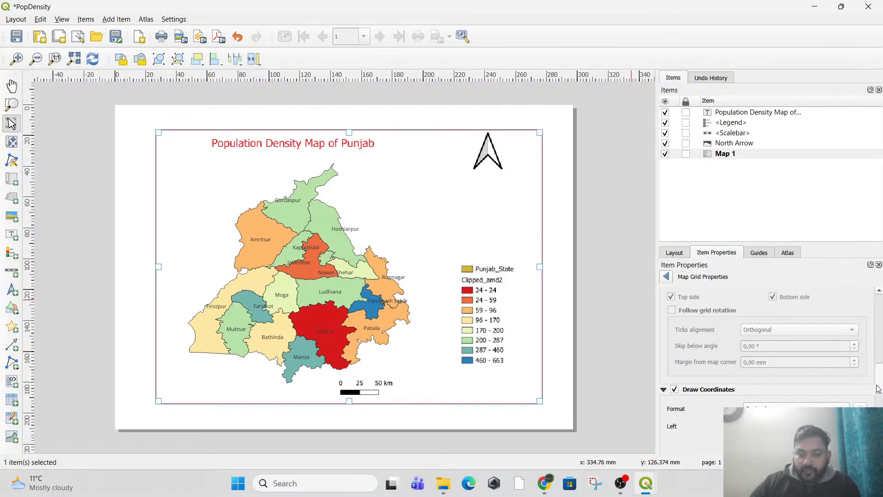
- Set the frame style of Map 1's grid to Exterior Ticks
{"action": "scroll", "coordinate": [877, 368], "scroll_direction": "up", "scroll_amount": 5}
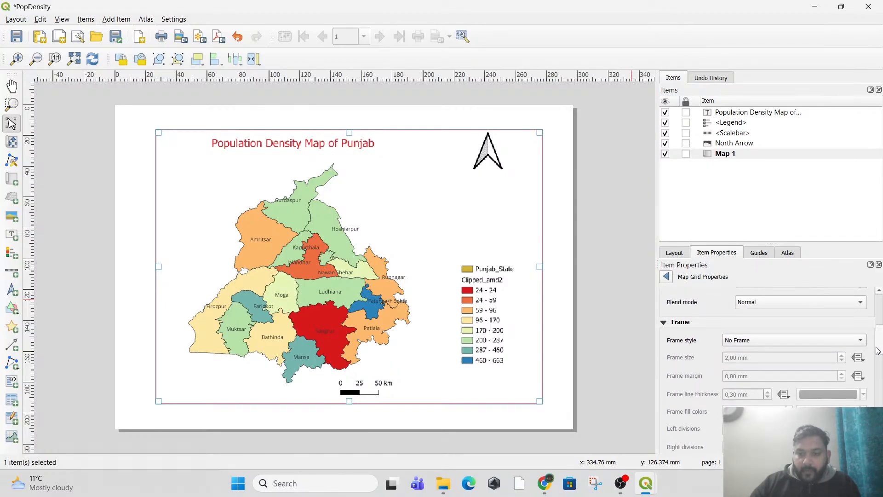
{"action": "scroll", "coordinate": [876, 342], "scroll_direction": "up", "scroll_amount": 1}
{"action": "left_click", "coordinate": [740, 397]}
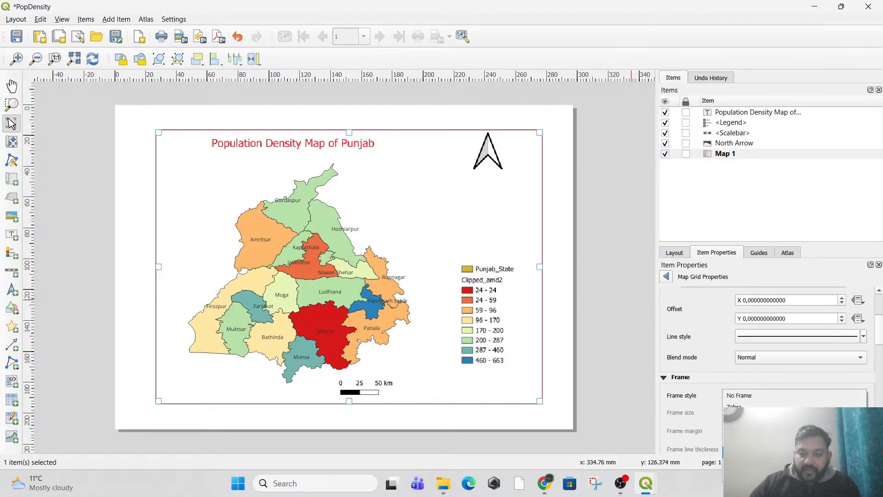
{"action": "left_click", "coordinate": [782, 453]}
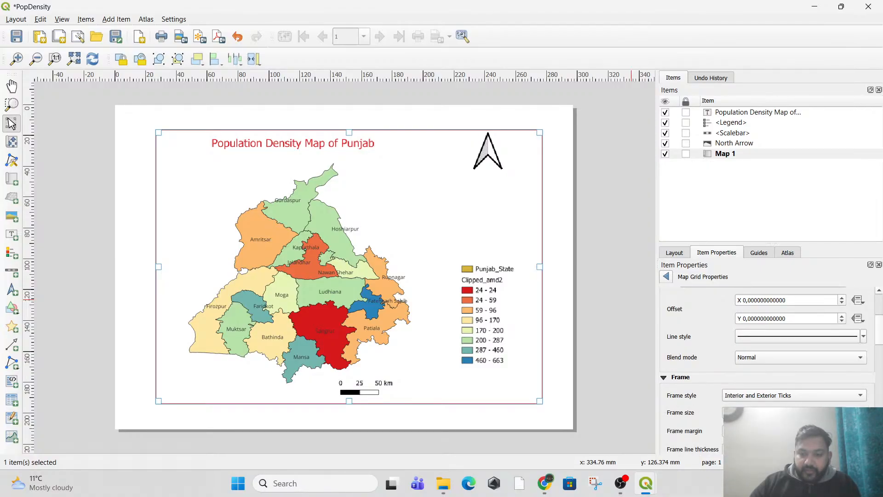
{"action": "left_click", "coordinate": [782, 396]}
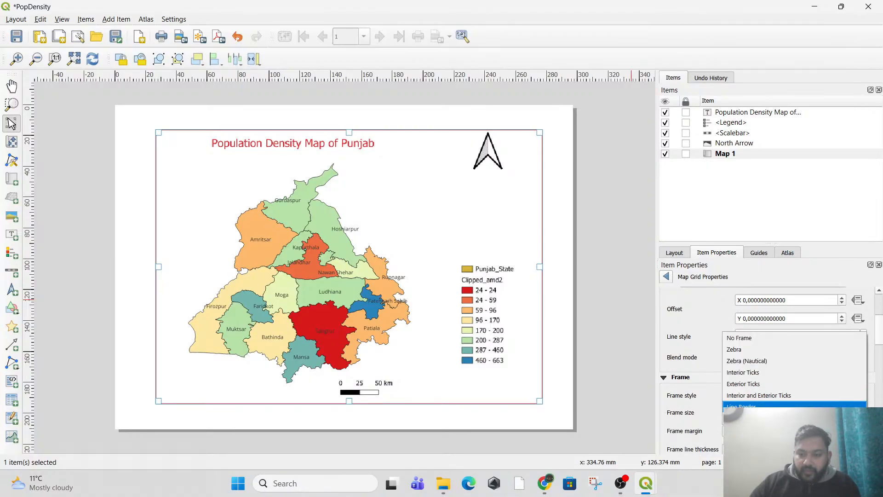
{"action": "left_click", "coordinate": [757, 385]}
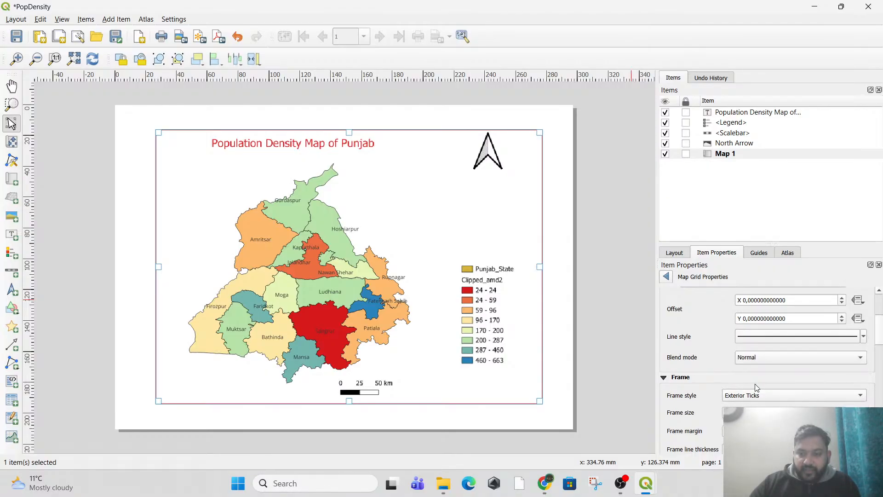
- Set the grid's CRS to Project CRS: EPSG:4326 - WGS 84 and its type to Frame and annotations only
{"action": "left_click_drag", "start_coordinate": [879, 342], "coordinate": [880, 321]}
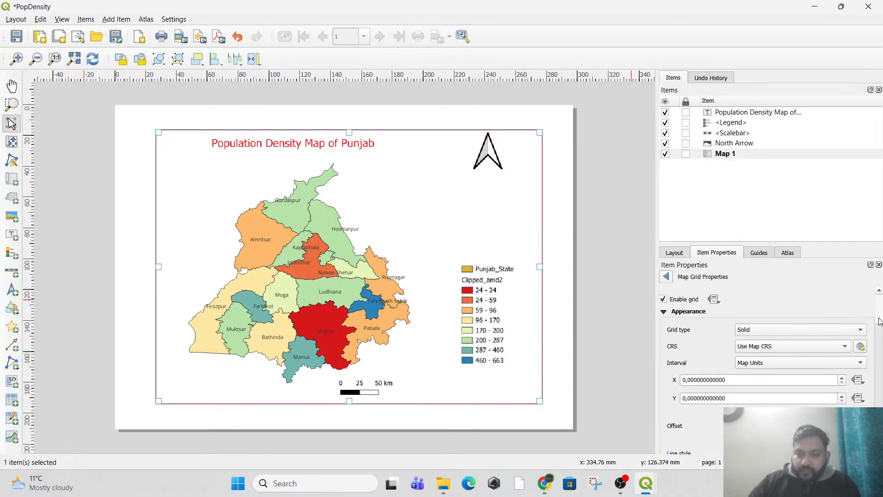
{"action": "left_click", "coordinate": [835, 347]}
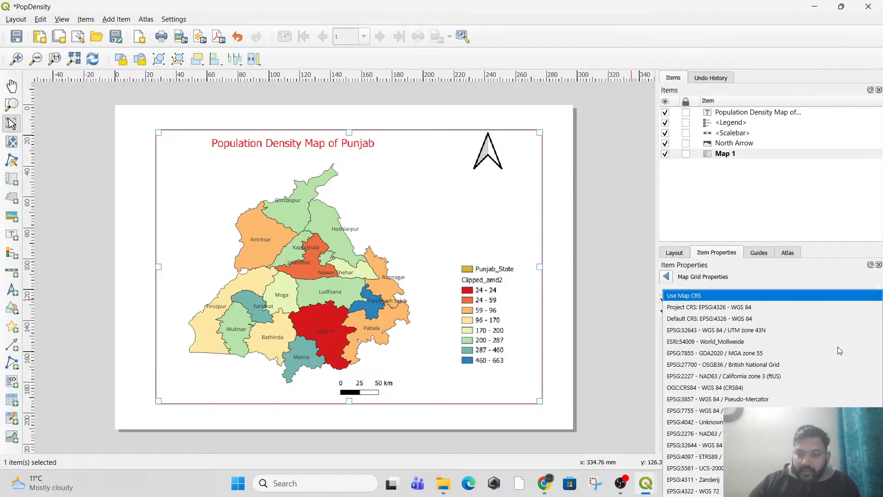
{"action": "left_click", "coordinate": [737, 312]}
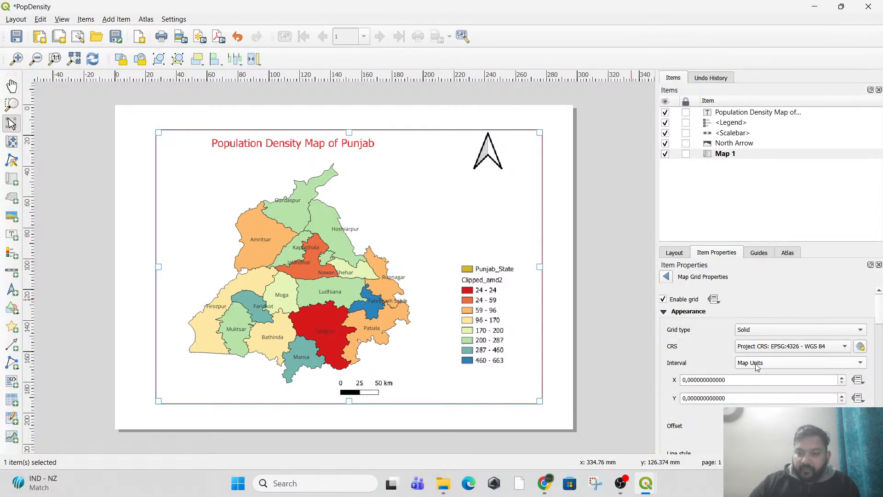
{"action": "left_click", "coordinate": [755, 329]}
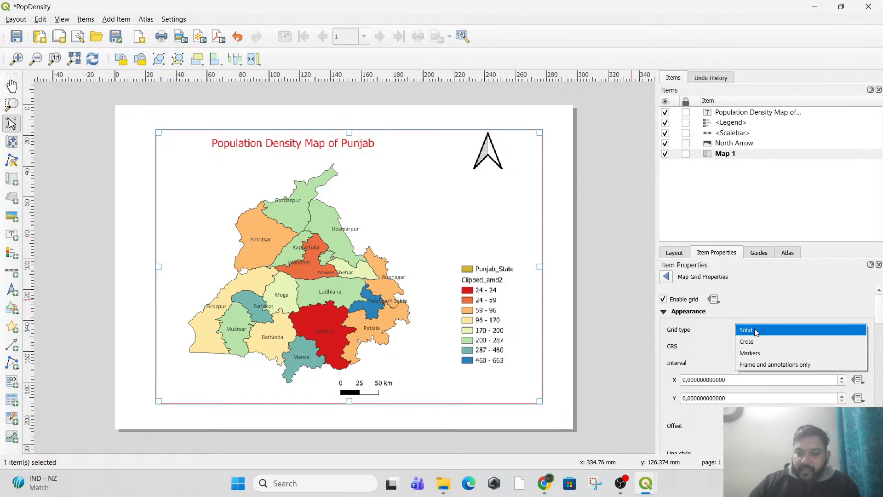
{"action": "left_click", "coordinate": [760, 365]}
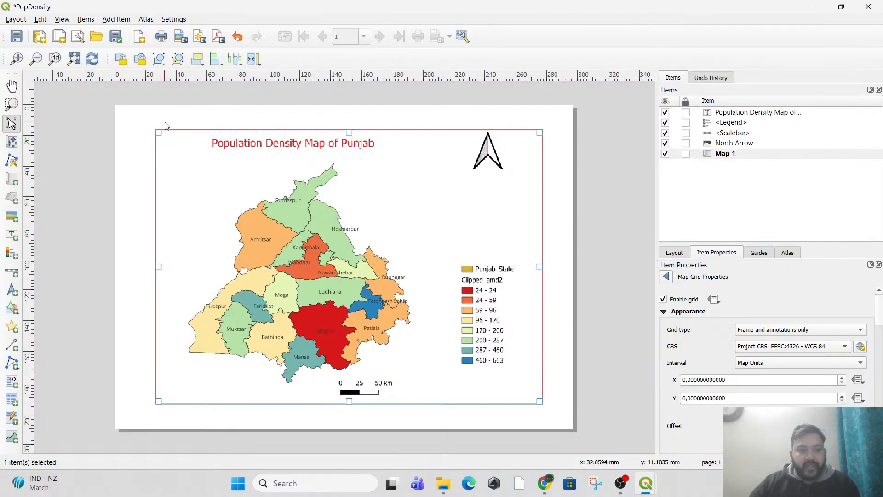
- Set both the X and Y intervals of Map 1's grid to 0,9 map units
{"action": "left_click", "coordinate": [743, 380]}
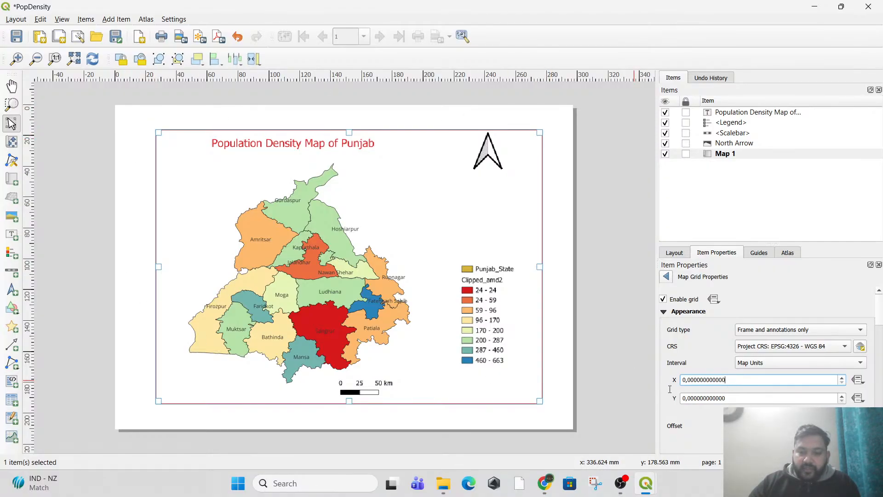
{"action": "key", "text": "ctrl+a"}
{"action": "left_click", "coordinate": [689, 379]}
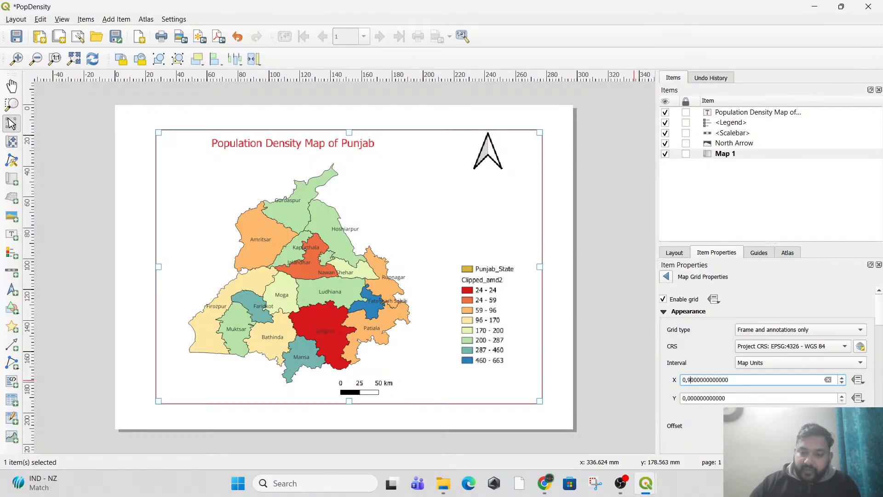
{"action": "left_click", "coordinate": [690, 399]}
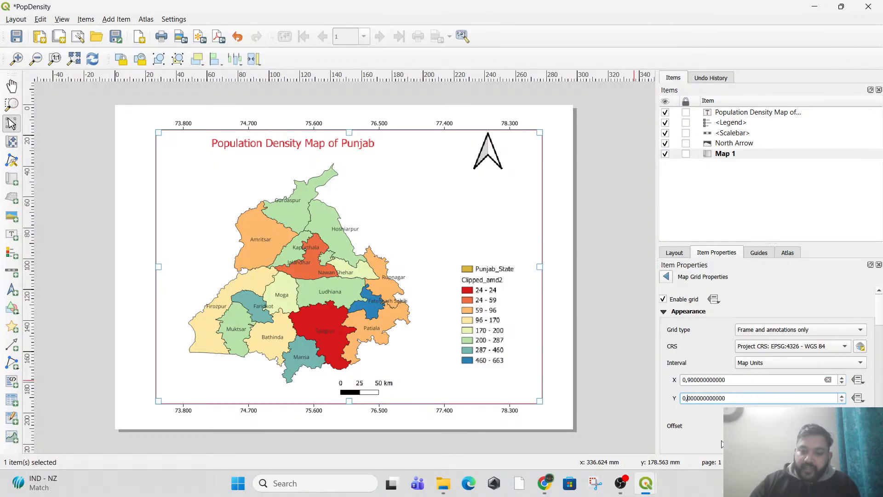
{"action": "key", "text": "Return"}
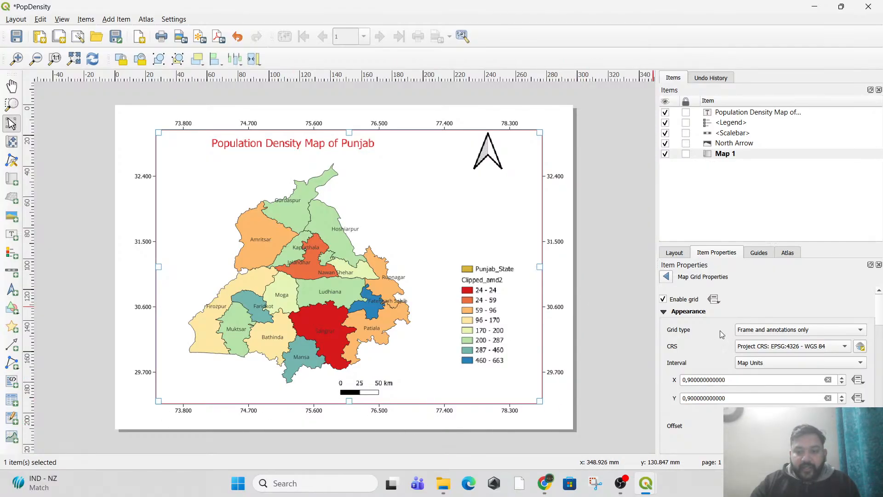
- Compare the Solid, Cross and Markers grid types on Map 1, and return to Frame and annotations only
{"action": "left_click", "coordinate": [778, 331]}
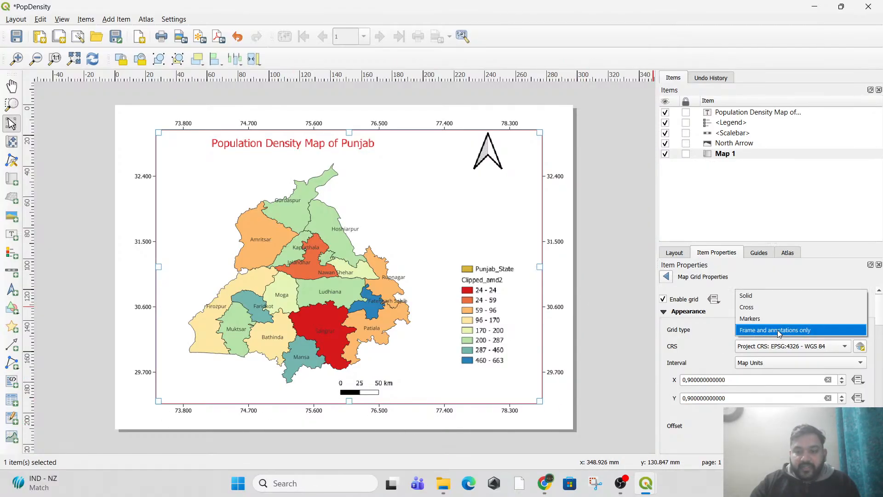
{"action": "left_click", "coordinate": [777, 297]}
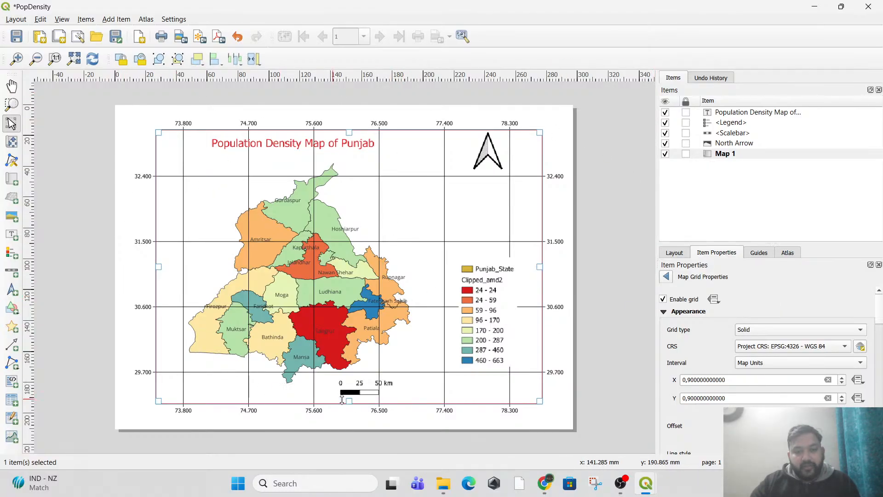
{"action": "left_click", "coordinate": [759, 330]}
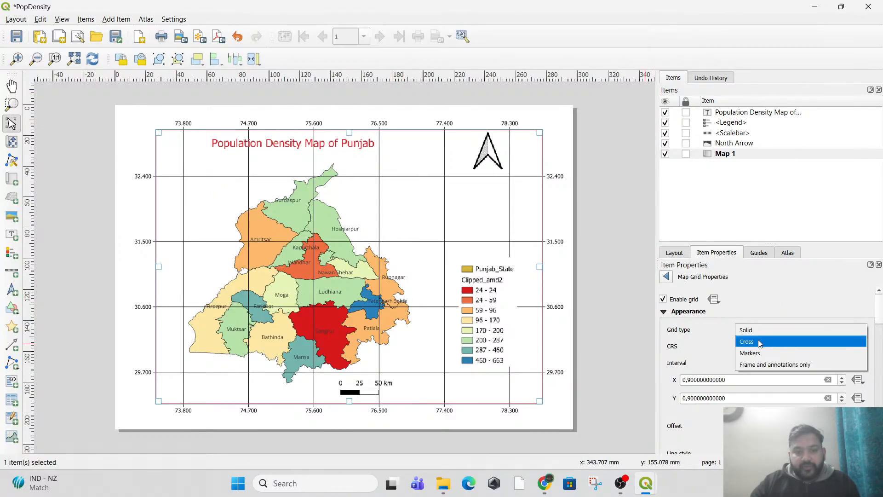
{"action": "left_click", "coordinate": [759, 341]}
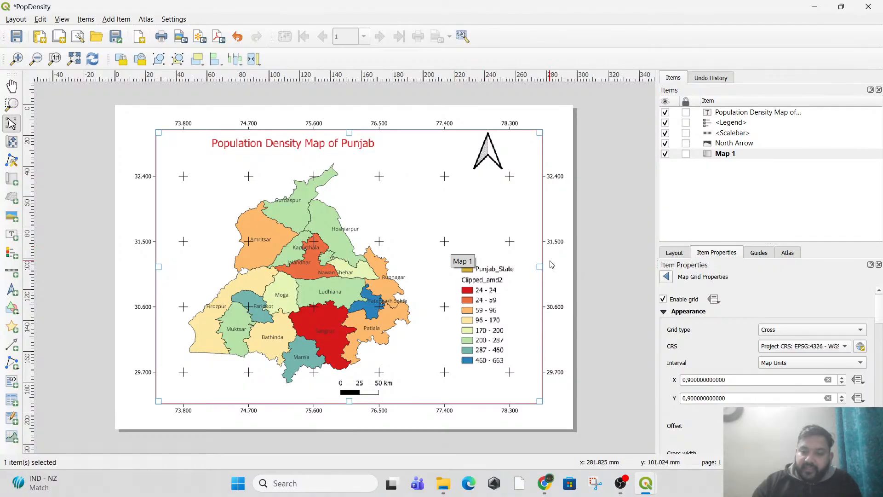
{"action": "left_click", "coordinate": [778, 329]}
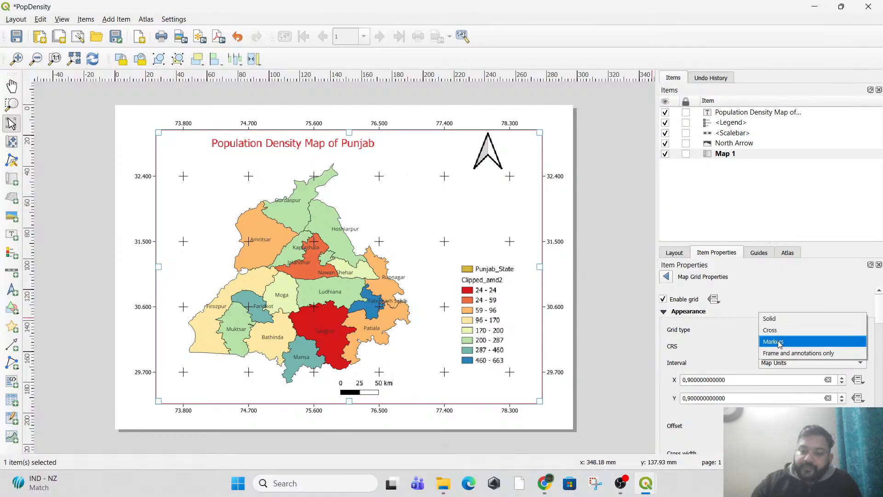
{"action": "left_click", "coordinate": [779, 342]}
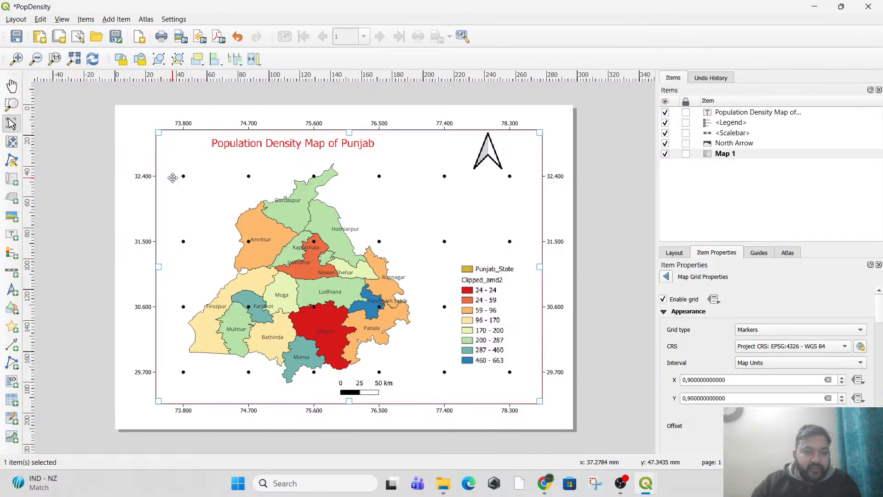
{"action": "left_click", "coordinate": [755, 331]}
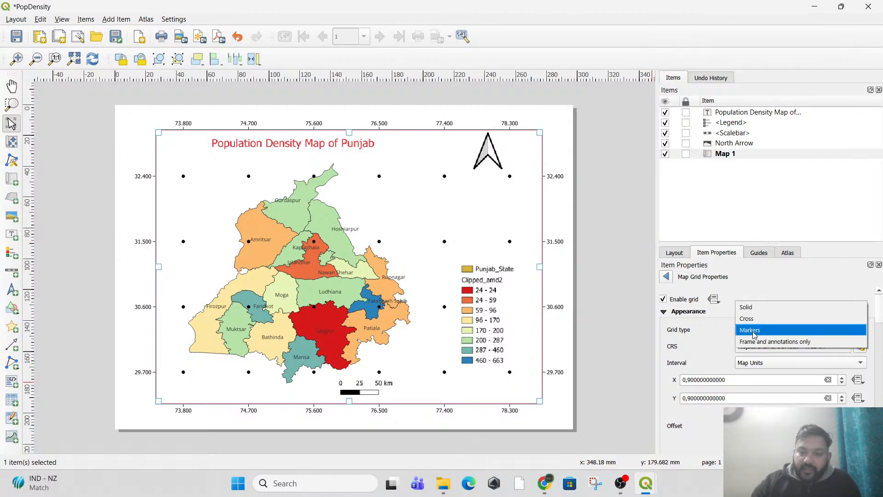
{"action": "left_click", "coordinate": [754, 342]}
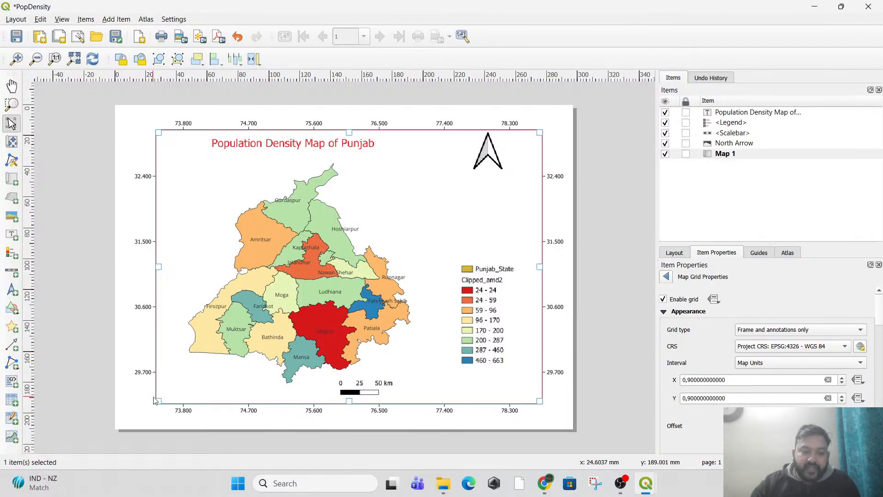
{"action": "left_click", "coordinate": [129, 325]}
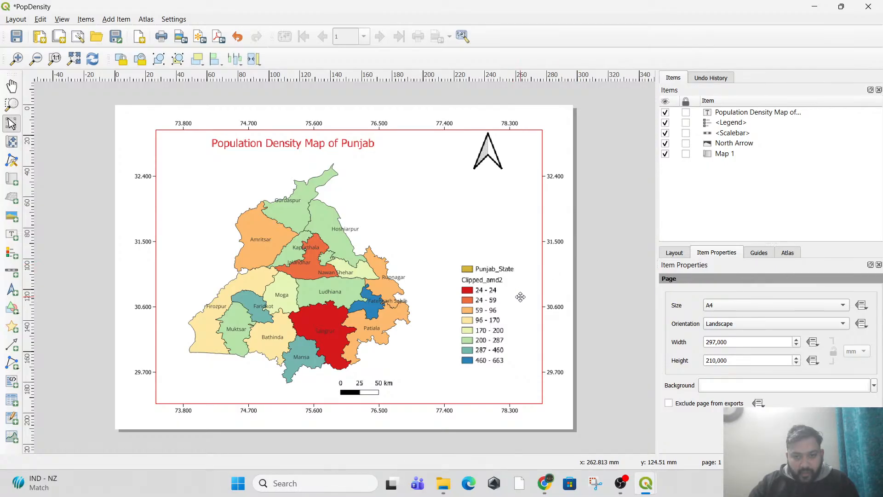
{"action": "left_click", "coordinate": [499, 264]}
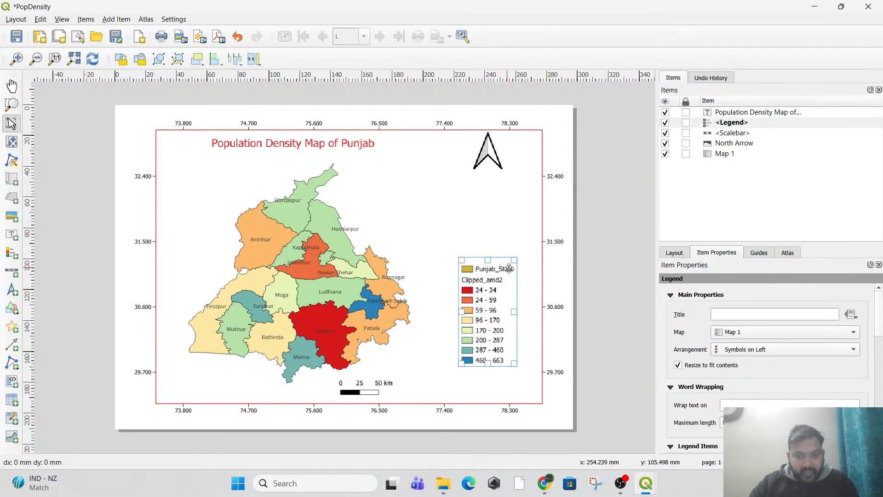
{"action": "left_click", "coordinate": [513, 217]}
{"action": "scroll", "coordinate": [736, 392], "scroll_direction": "down", "scroll_amount": 2}
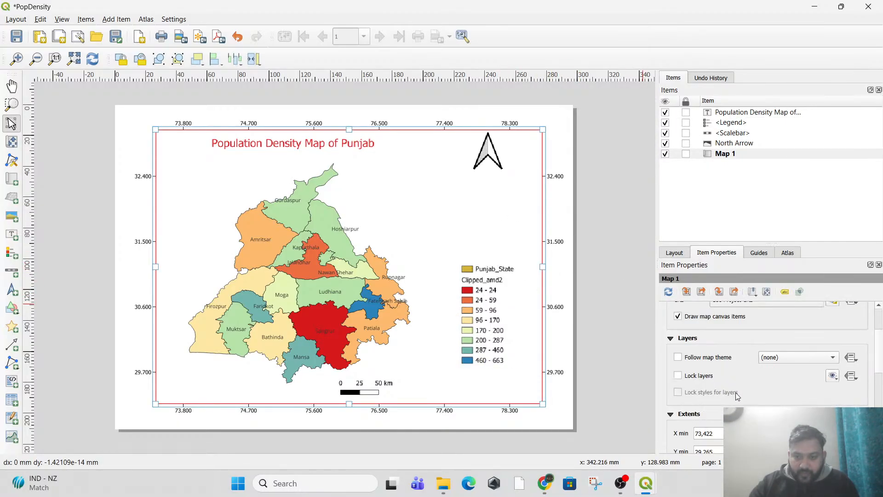
{"action": "scroll", "coordinate": [722, 354], "scroll_direction": "up", "scroll_amount": 1}
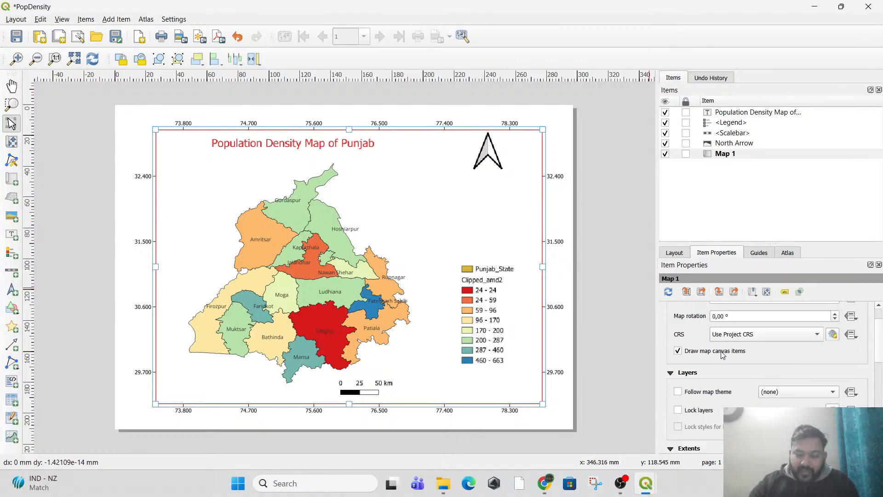
{"action": "scroll", "coordinate": [724, 356], "scroll_direction": "up", "scroll_amount": 1}
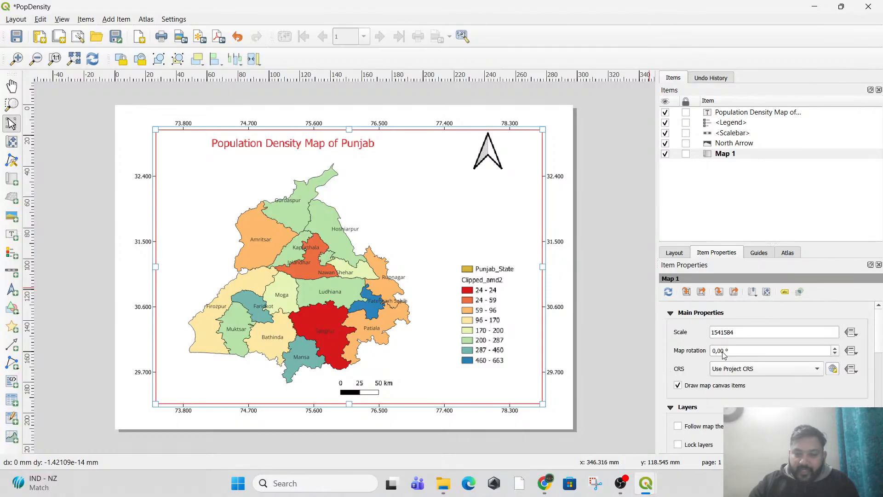
{"action": "left_click", "coordinate": [564, 343]}
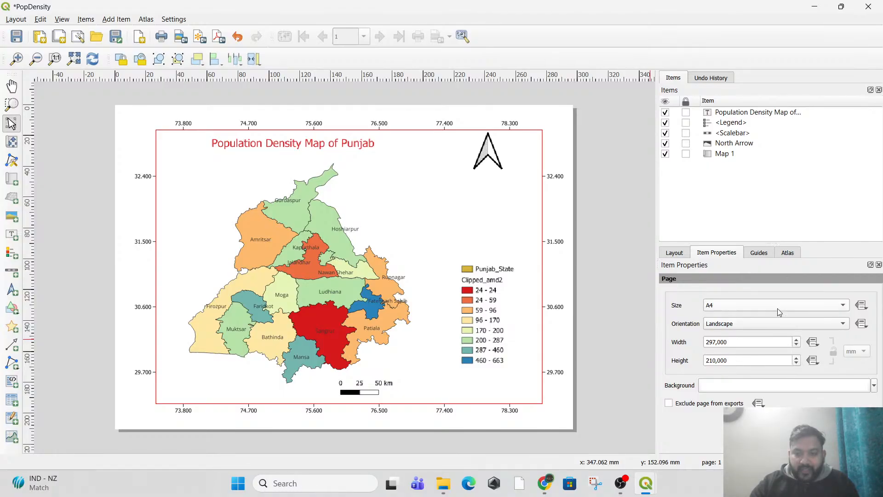
{"action": "left_click_drag", "start_coordinate": [515, 241], "coordinate": [521, 251]}
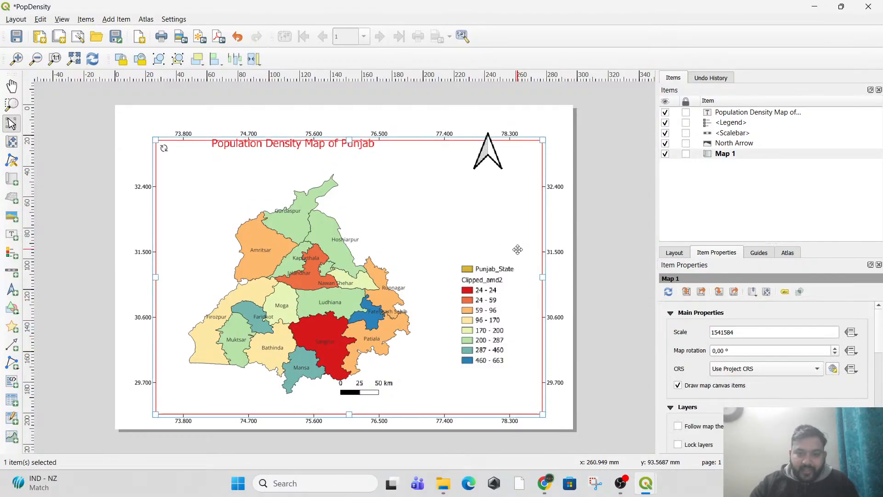
{"action": "key", "text": "ctrl+z"}
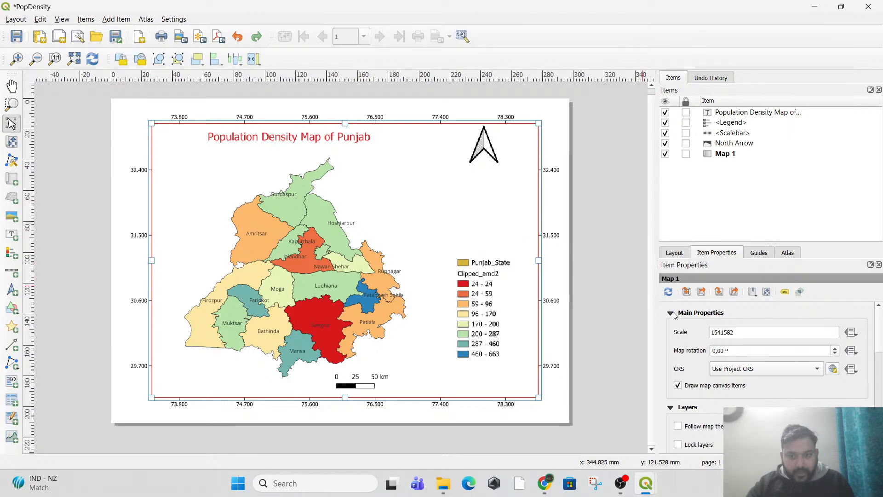
- Open the properties of Map 1's Grid 1 and examine its frame and coordinate settings
{"action": "scroll", "coordinate": [707, 384], "scroll_direction": "down", "scroll_amount": 10}
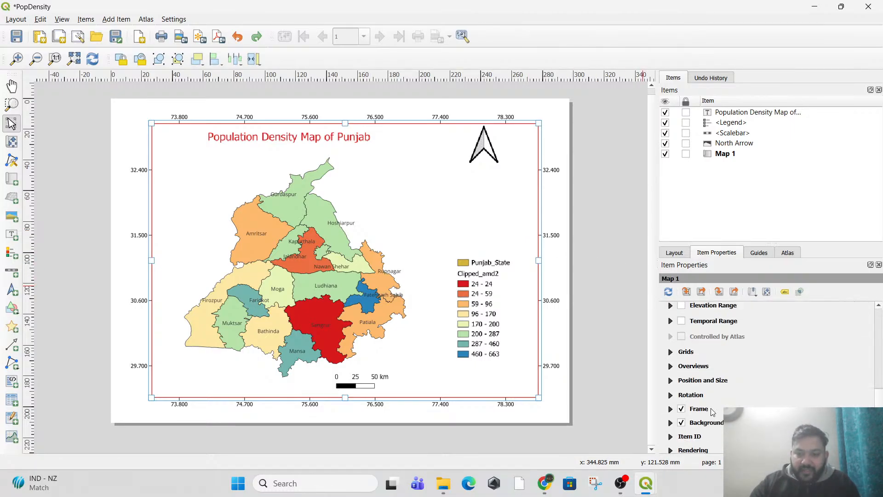
{"action": "scroll", "coordinate": [711, 401], "scroll_direction": "down", "scroll_amount": 3}
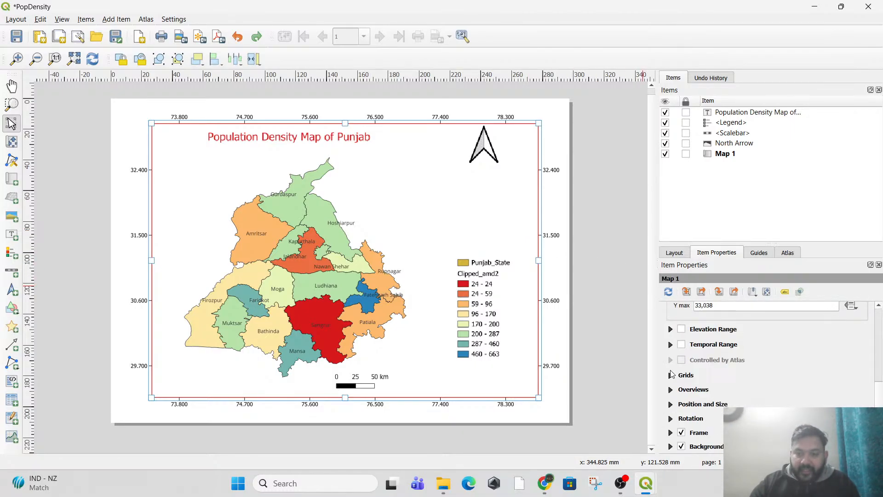
{"action": "left_click", "coordinate": [671, 375]}
{"action": "left_click", "coordinate": [709, 371]}
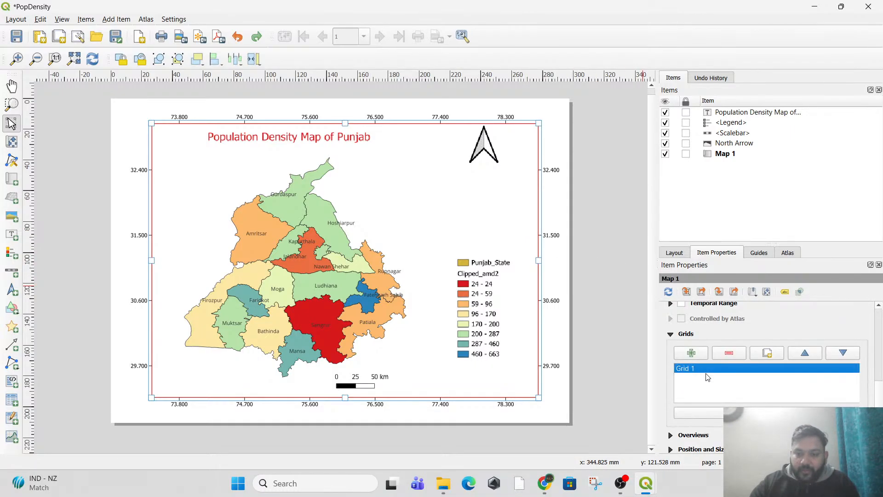
{"action": "left_click", "coordinate": [720, 413]}
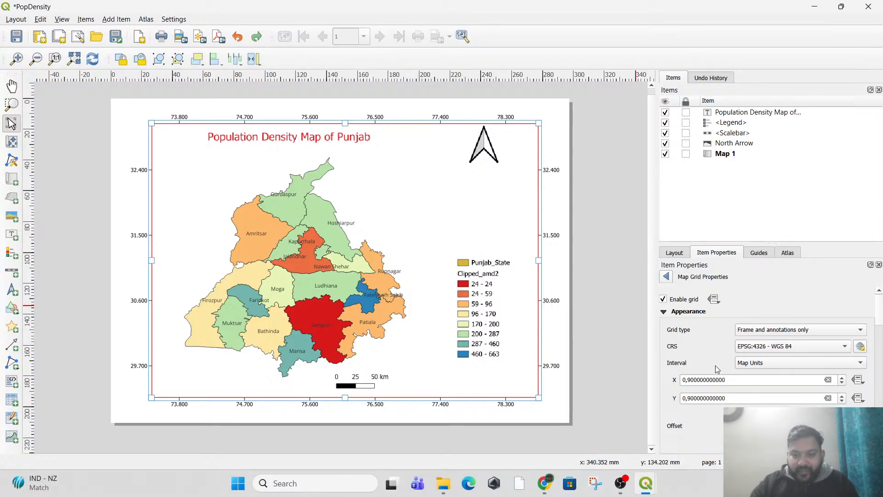
{"action": "left_click_drag", "start_coordinate": [882, 326], "coordinate": [882, 333]}
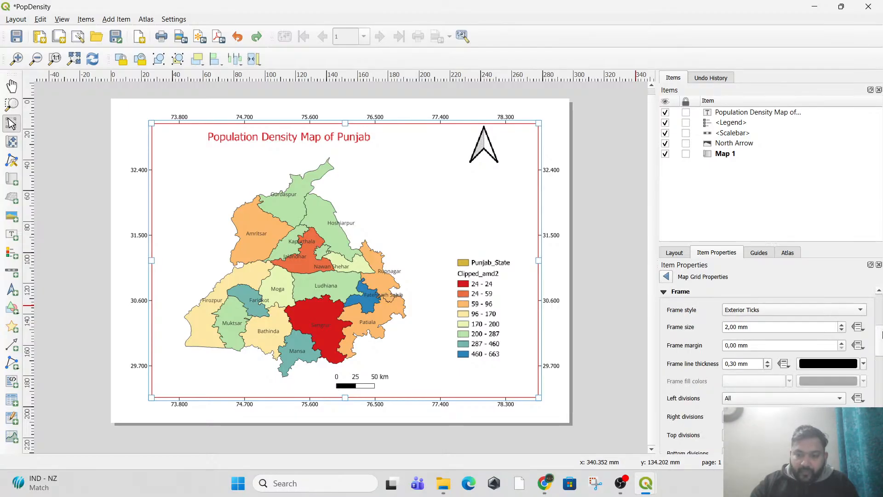
{"action": "scroll", "coordinate": [882, 343], "scroll_direction": "down", "scroll_amount": 8}
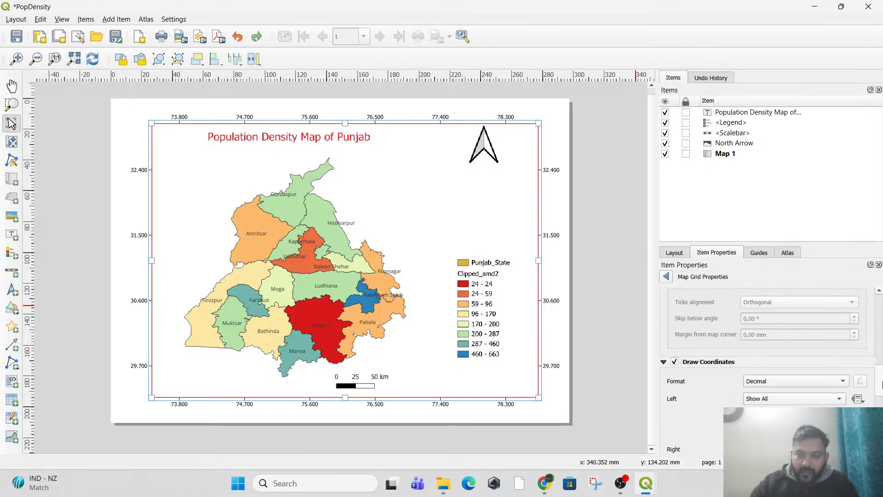
{"action": "scroll", "coordinate": [767, 368], "scroll_direction": "down", "scroll_amount": 4}
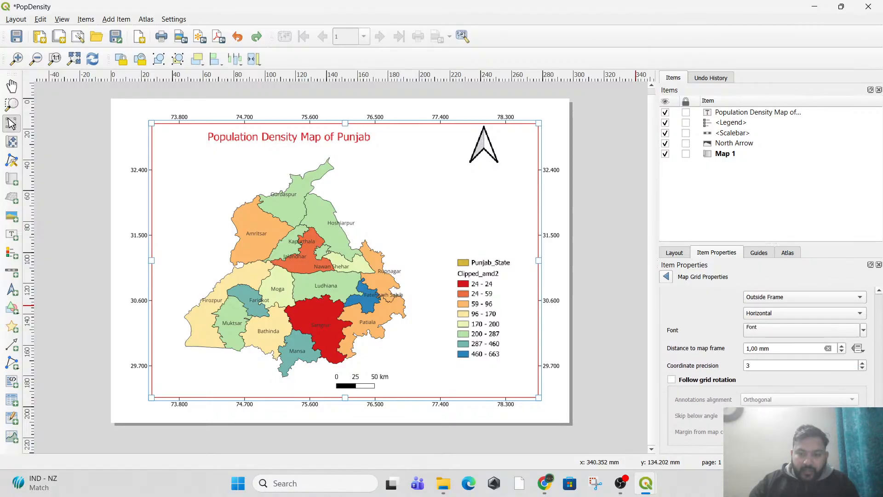
{"action": "scroll", "coordinate": [876, 334], "scroll_direction": "up", "scroll_amount": 6}
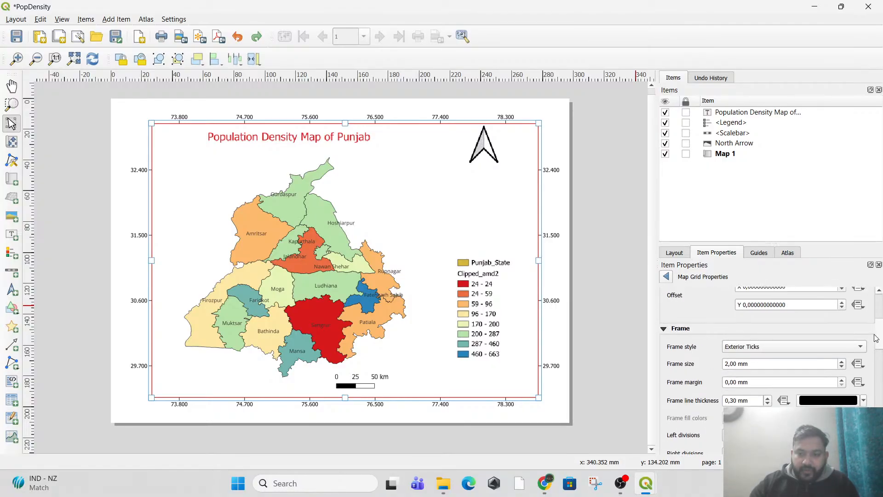
- Set the frame margin of Map 1's grid to 1,00 mm
{"action": "left_click_drag", "start_coordinate": [875, 331], "coordinate": [875, 330]}
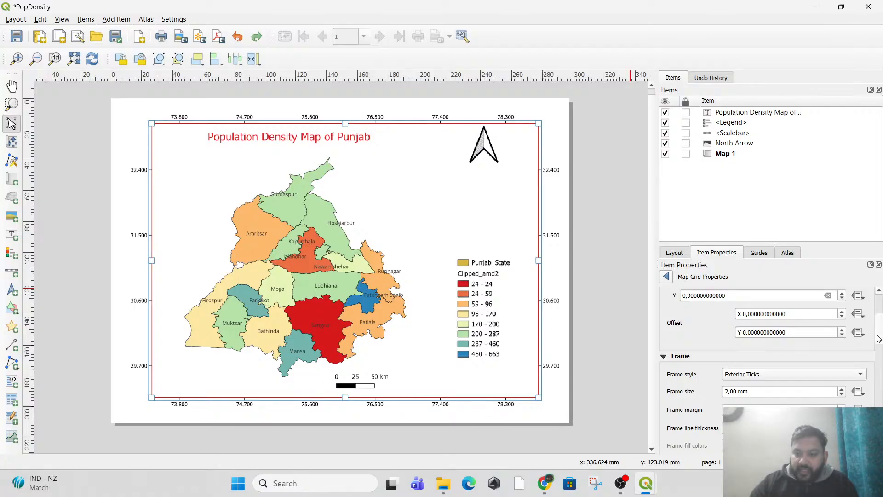
{"action": "mouse_move", "coordinate": [879, 339]}
{"action": "left_mouse_down"}
{"action": "mouse_move", "coordinate": [881, 319]}
{"action": "mouse_move", "coordinate": [881, 347]}
{"action": "left_mouse_up"}
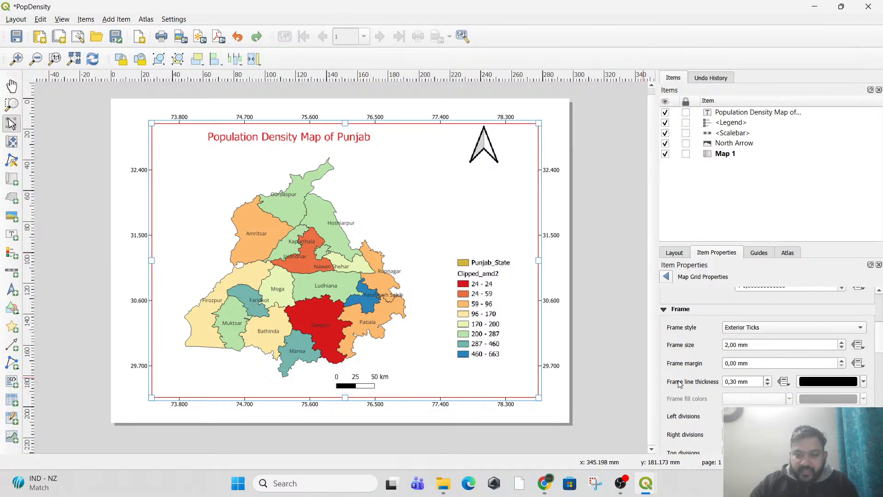
{"action": "left_click", "coordinate": [770, 380]}
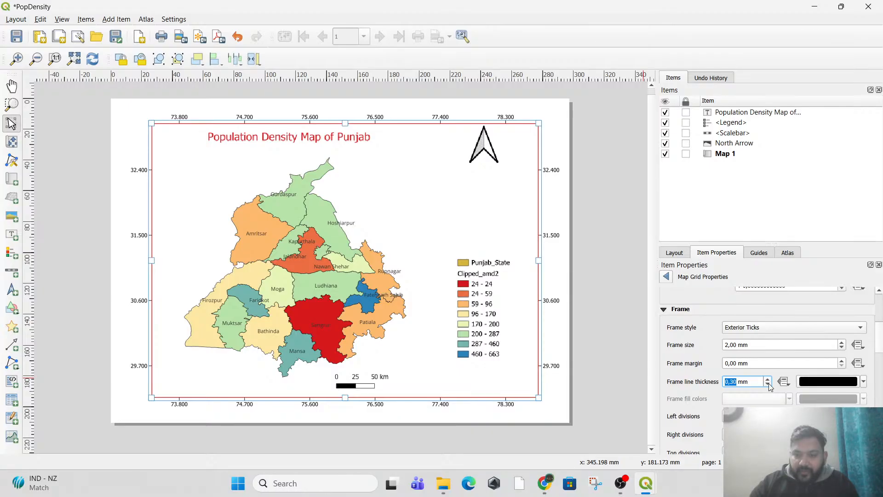
{"action": "left_click", "coordinate": [842, 361]}
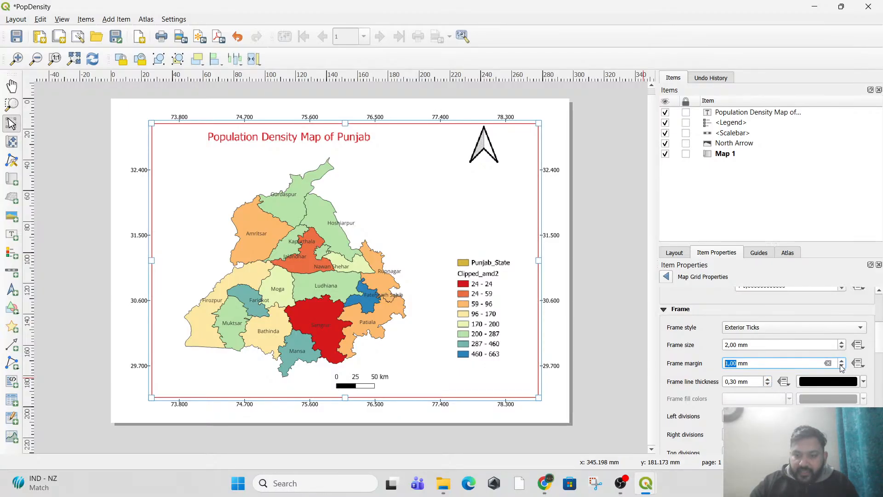
- Compare the Interior and Exterior Ticks, Zebra, Zebra (Nautical) and Line Border (Nautical) frame styles on the grid, and return to Exterior Ticks
{"action": "left_click", "coordinate": [776, 330]}
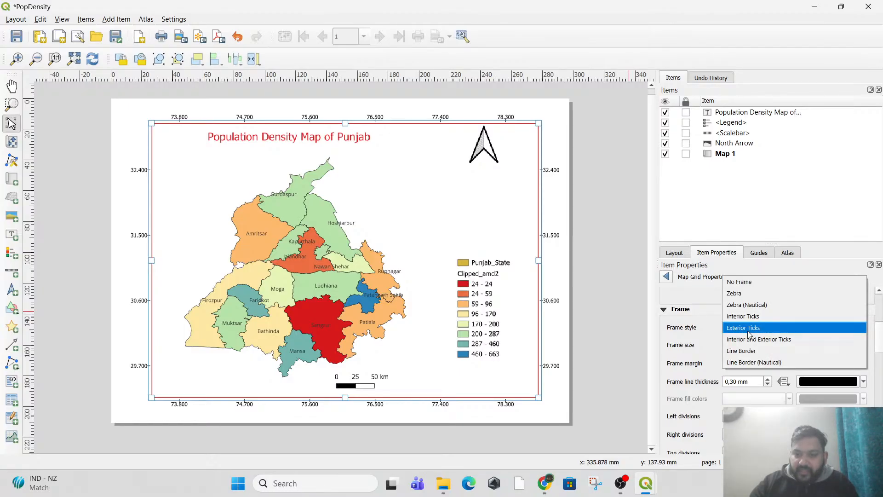
{"action": "left_click", "coordinate": [746, 340]}
{"action": "left_click", "coordinate": [771, 328]}
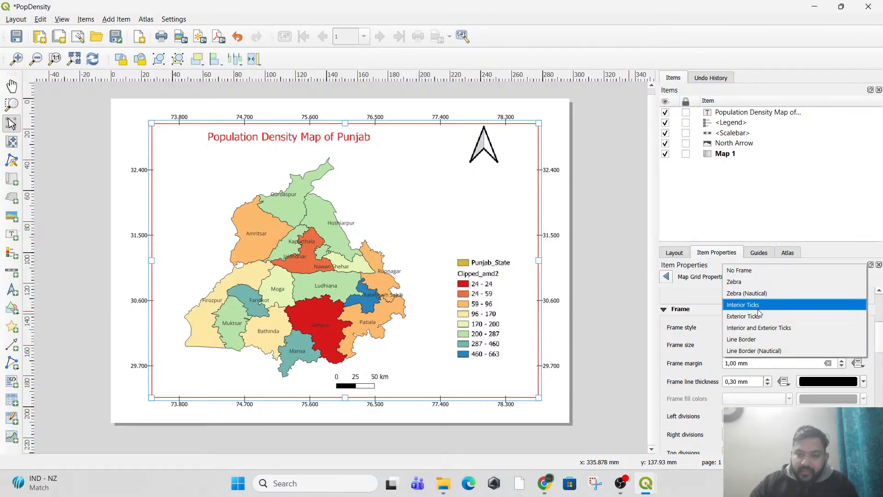
{"action": "left_click", "coordinate": [759, 283]}
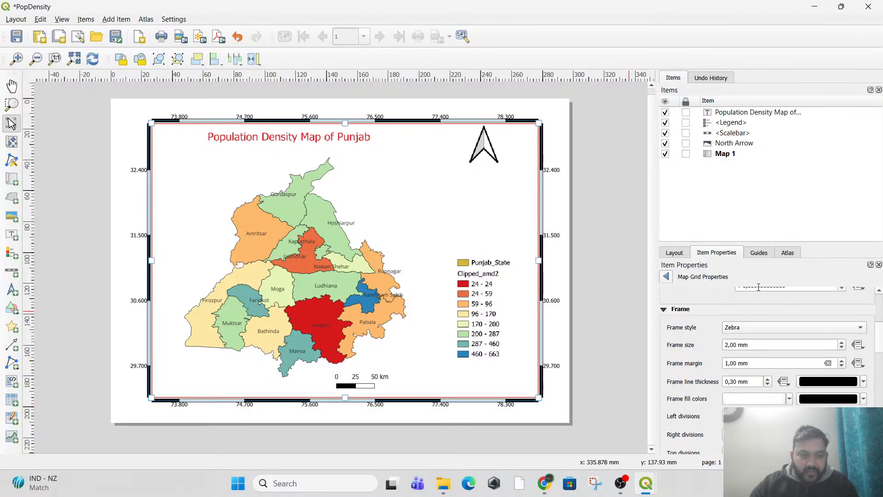
{"action": "left_click", "coordinate": [748, 328]}
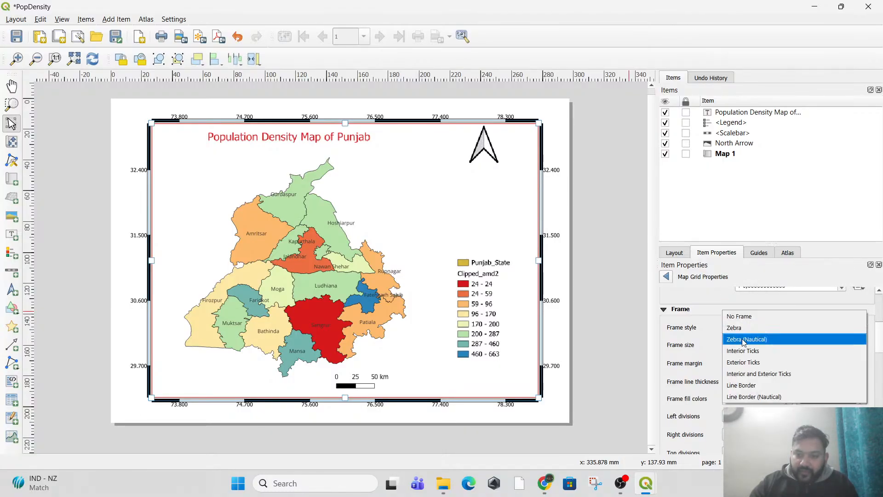
{"action": "left_click", "coordinate": [744, 340]}
{"action": "left_click", "coordinate": [748, 329]}
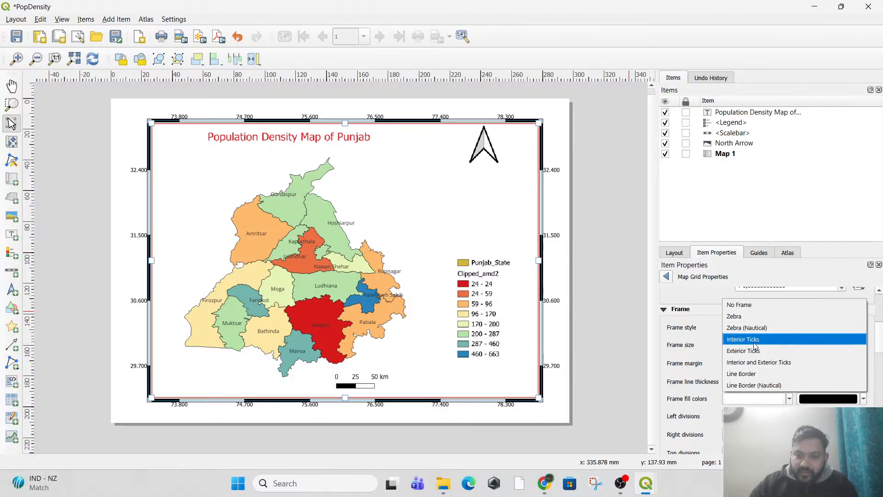
{"action": "left_click", "coordinate": [750, 385]}
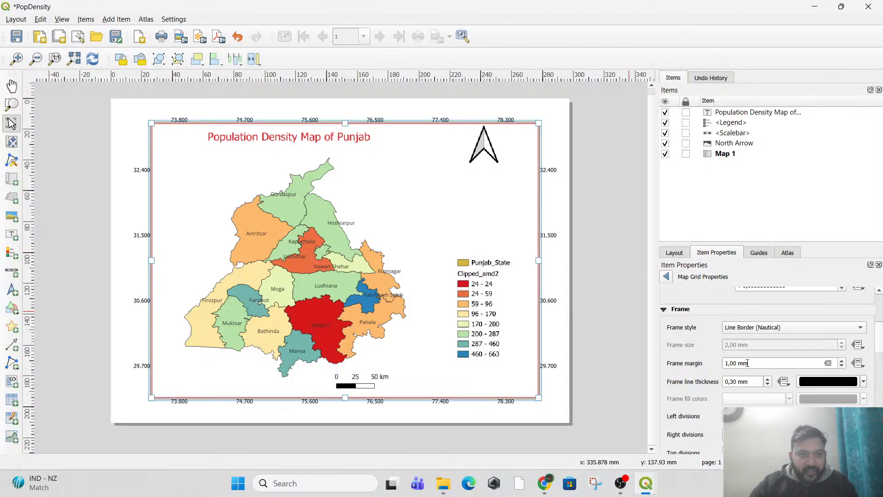
{"action": "left_click", "coordinate": [756, 329]}
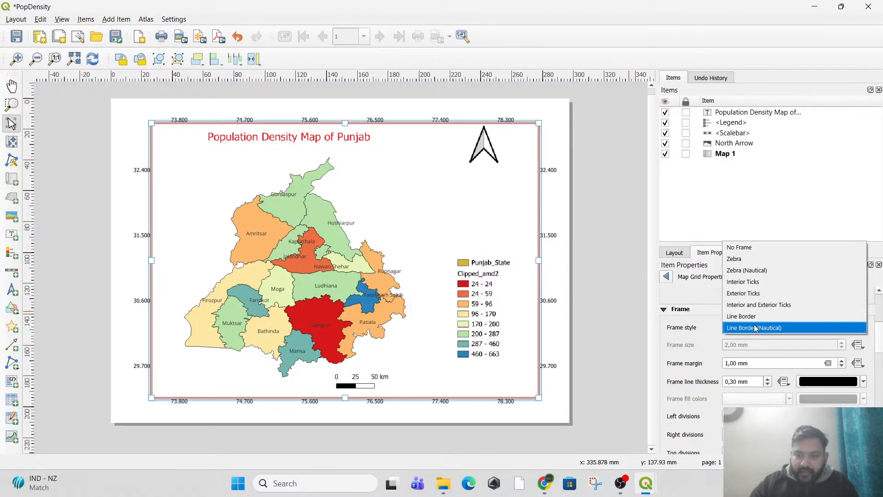
{"action": "left_click", "coordinate": [764, 297]}
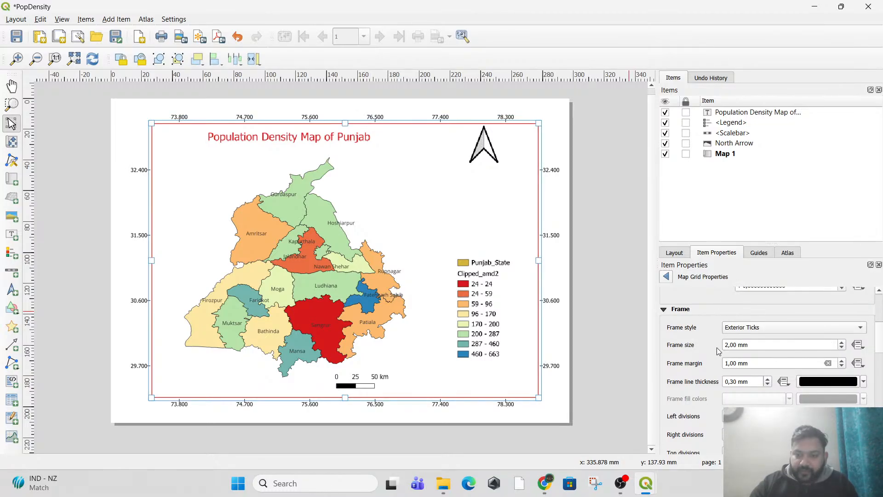
- Set the frame style of Map 1's grid to Interior and Exterior Ticks
{"action": "scroll", "coordinate": [719, 350], "scroll_direction": "up", "scroll_amount": 3}
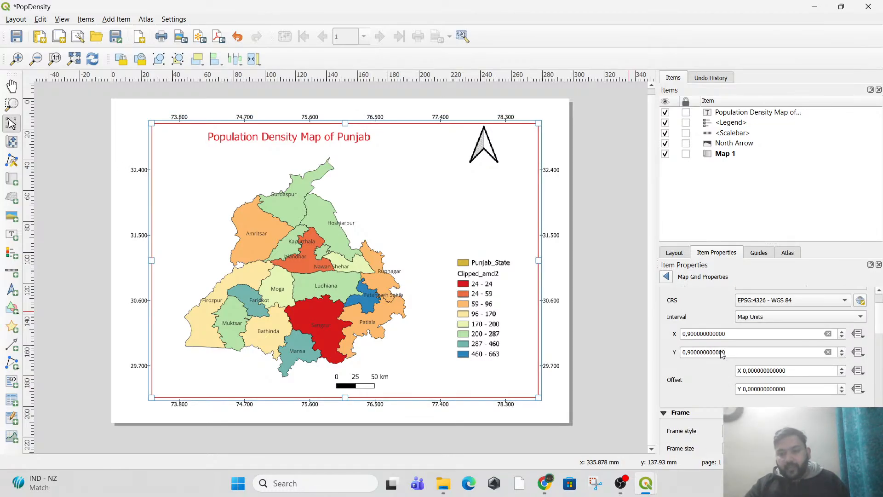
{"action": "scroll", "coordinate": [719, 365], "scroll_direction": "down", "scroll_amount": 1}
{"action": "scroll", "coordinate": [730, 401], "scroll_direction": "down", "scroll_amount": 1}
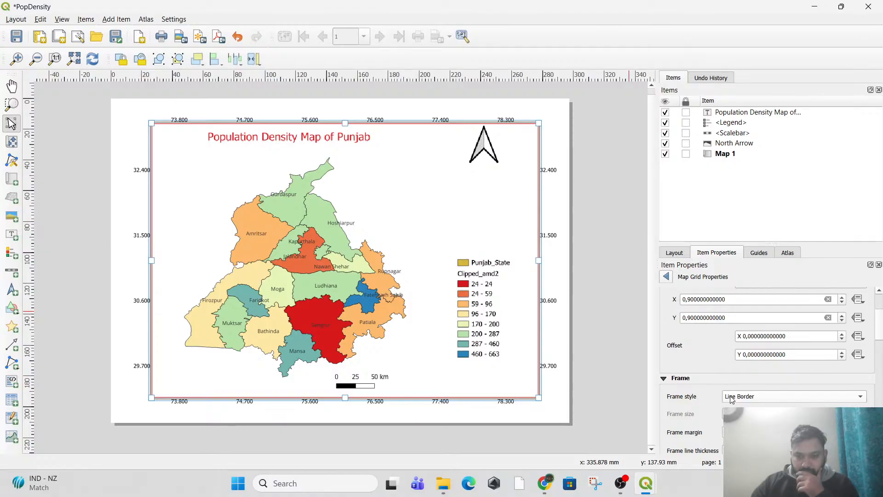
{"action": "left_click", "coordinate": [731, 399]}
{"action": "left_click", "coordinate": [760, 385]}
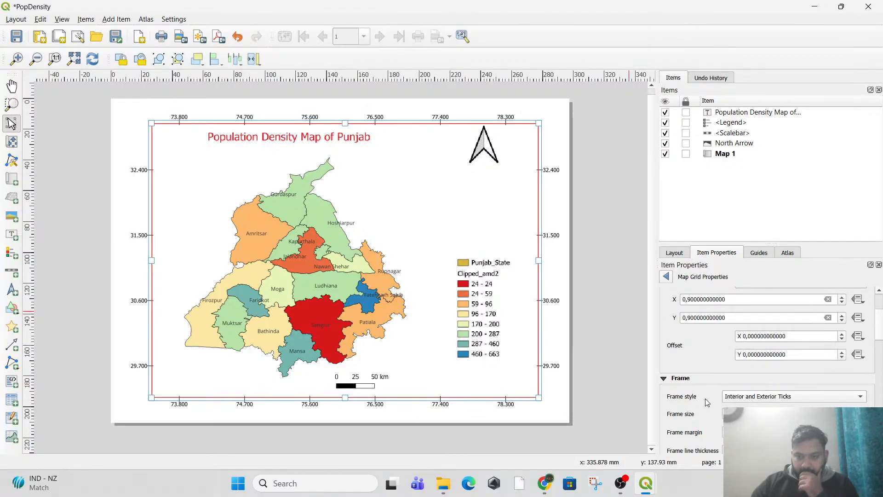
{"action": "scroll", "coordinate": [703, 399], "scroll_direction": "down", "scroll_amount": 1}
{"action": "scroll", "coordinate": [704, 399], "scroll_direction": "down", "scroll_amount": 6}
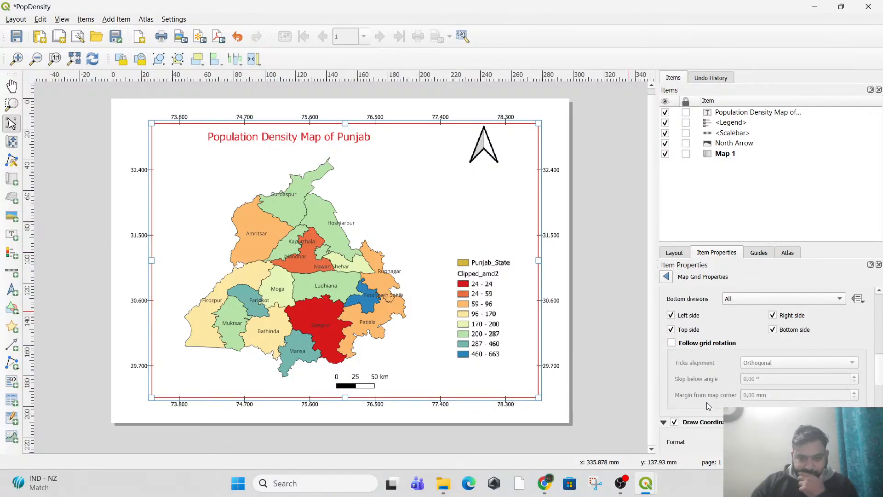
{"action": "scroll", "coordinate": [708, 403], "scroll_direction": "down", "scroll_amount": 6}
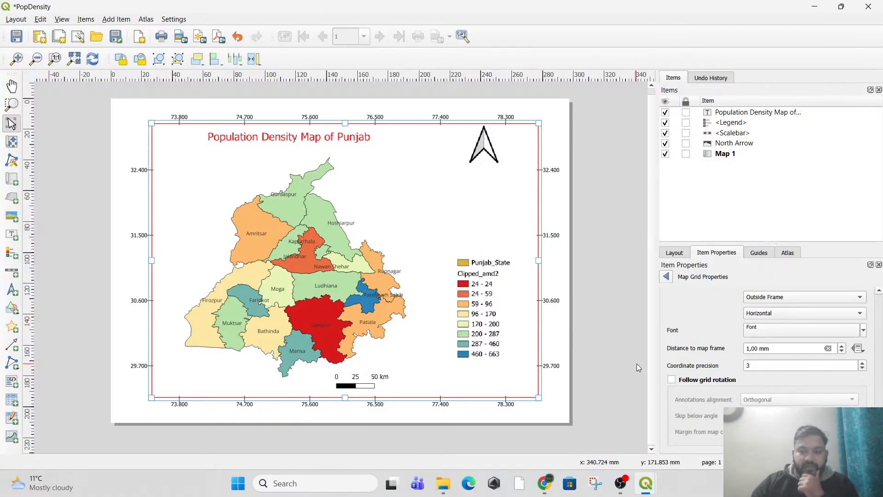
- Leave the grid properties for the layout's general settings and switch to the main QGIS project window
{"action": "left_click", "coordinate": [665, 277]}
{"action": "left_click", "coordinate": [680, 254]}
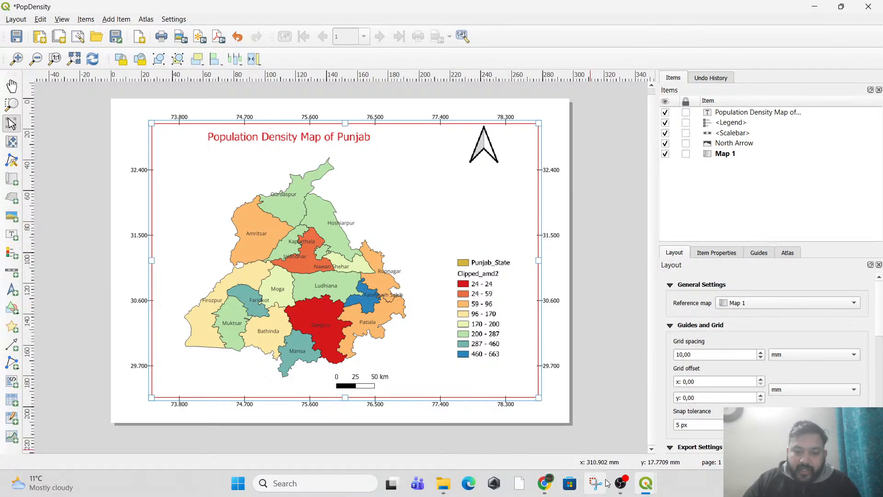
{"action": "mouse_move", "coordinate": [643, 483]}
{"action": "left_click", "coordinate": [603, 428]}
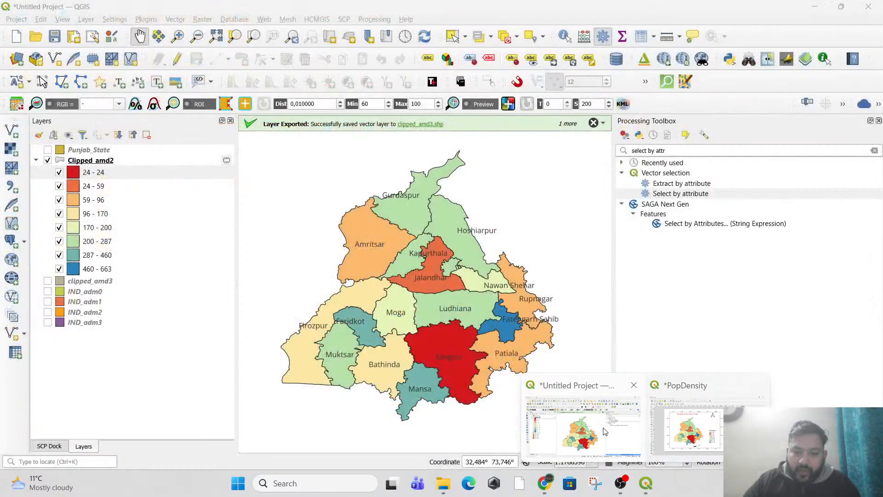
- Switch back to the PopDensity layout window and deselect Map 1 on the page
{"action": "left_click", "coordinate": [17, 19]}
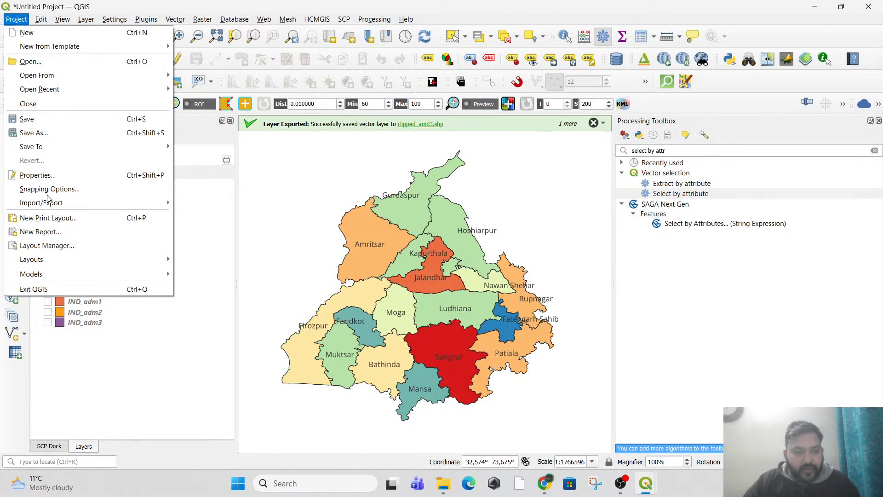
{"action": "left_click", "coordinate": [646, 483]}
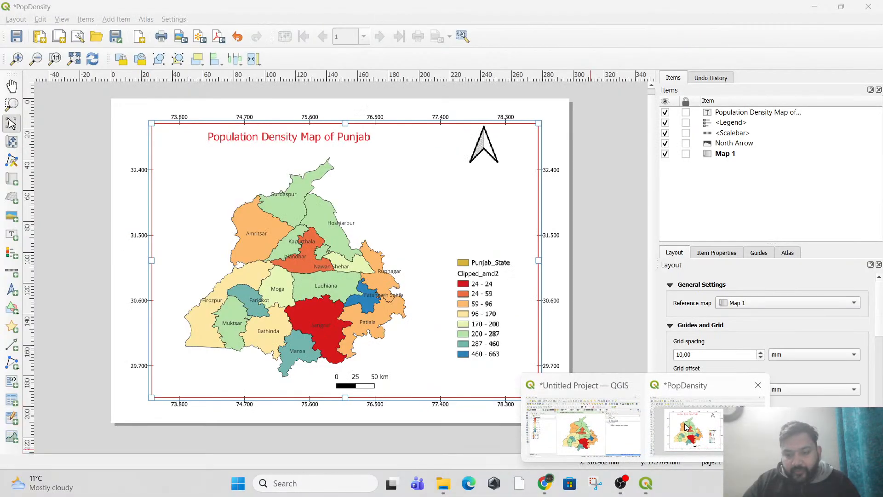
{"action": "left_click", "coordinate": [685, 411]}
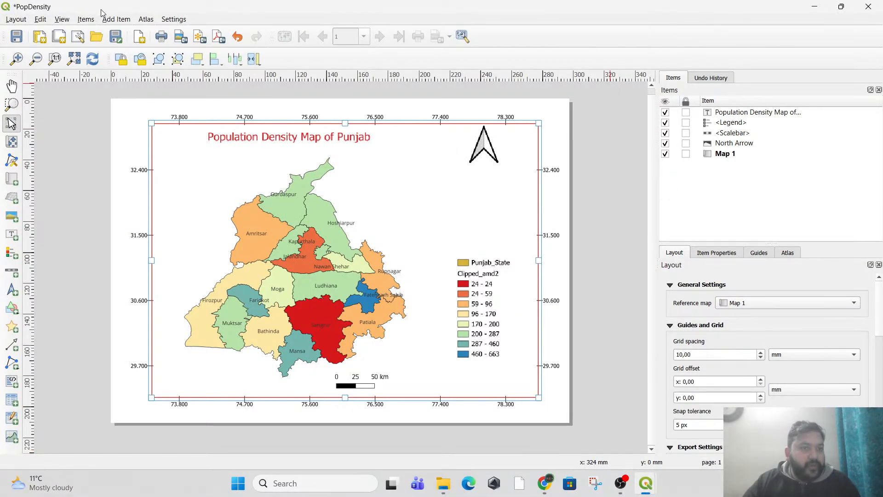
{"action": "left_click", "coordinate": [16, 19]}
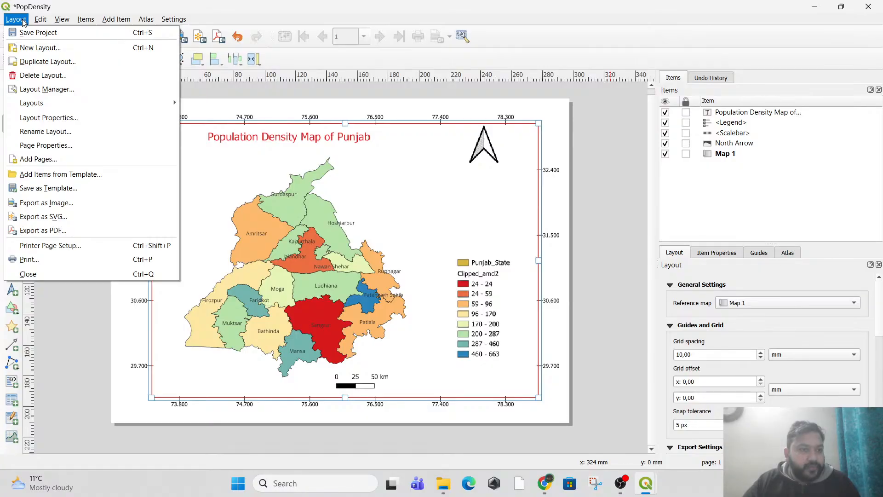
{"action": "left_click", "coordinate": [444, 19]}
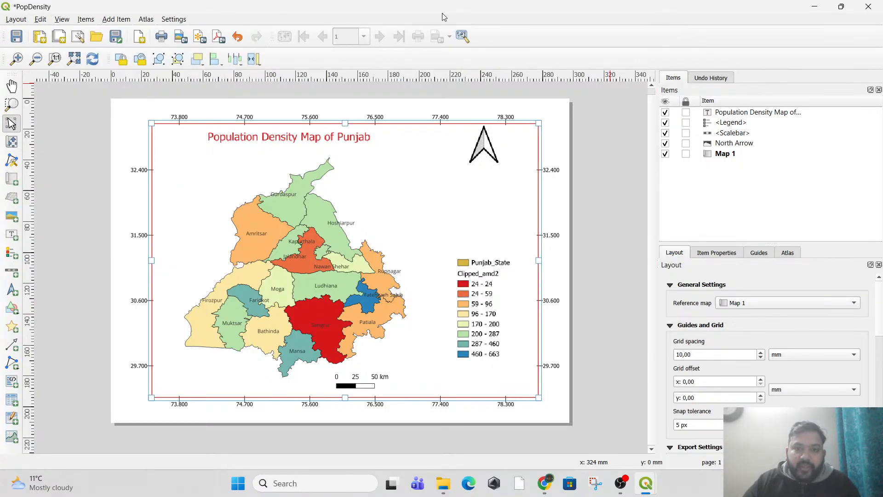
{"action": "left_click", "coordinate": [564, 228]}
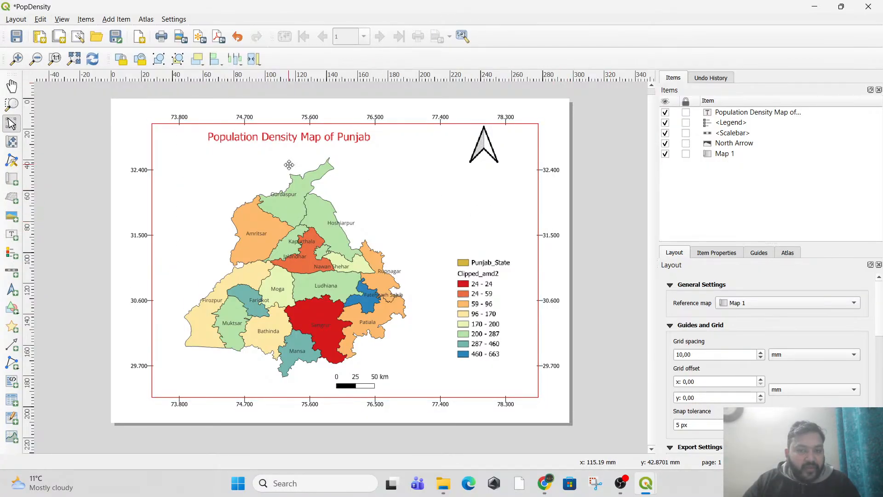
- Start exporting the layout as a PDF named PopDensity.pdf in the Downloads folder
{"action": "left_click", "coordinate": [21, 19]}
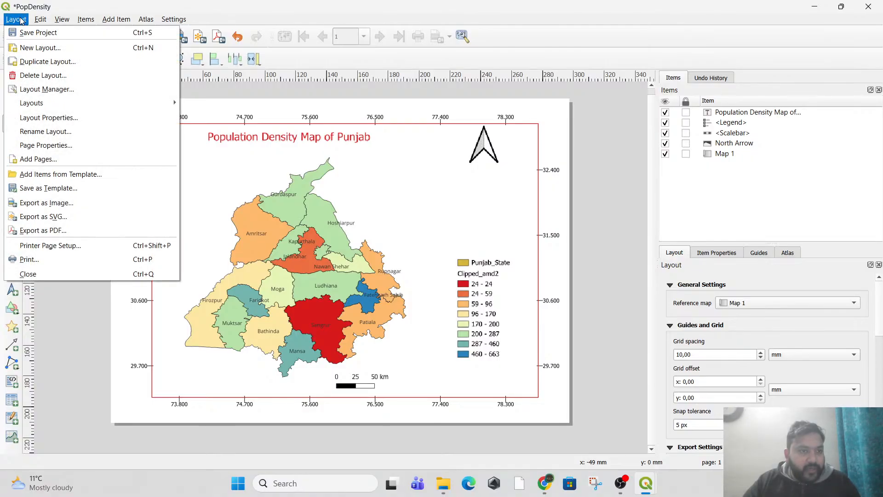
{"action": "left_click", "coordinate": [54, 237]}
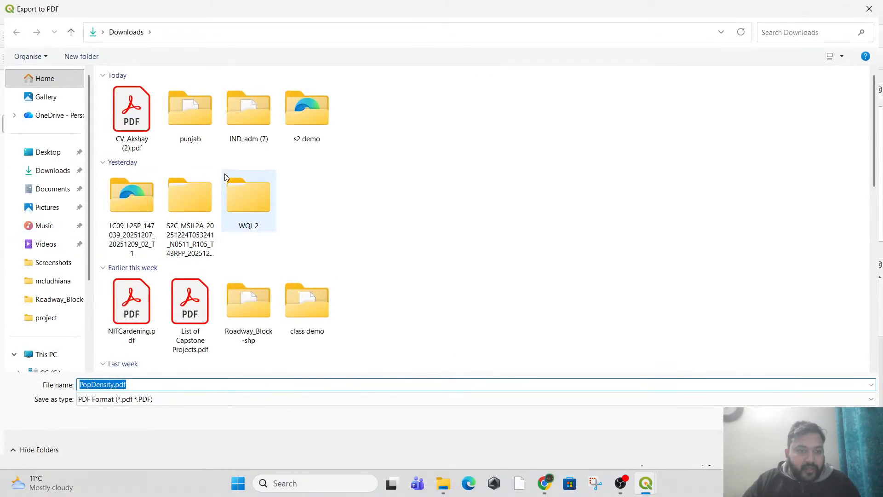
{"action": "left_click", "coordinate": [39, 179]}
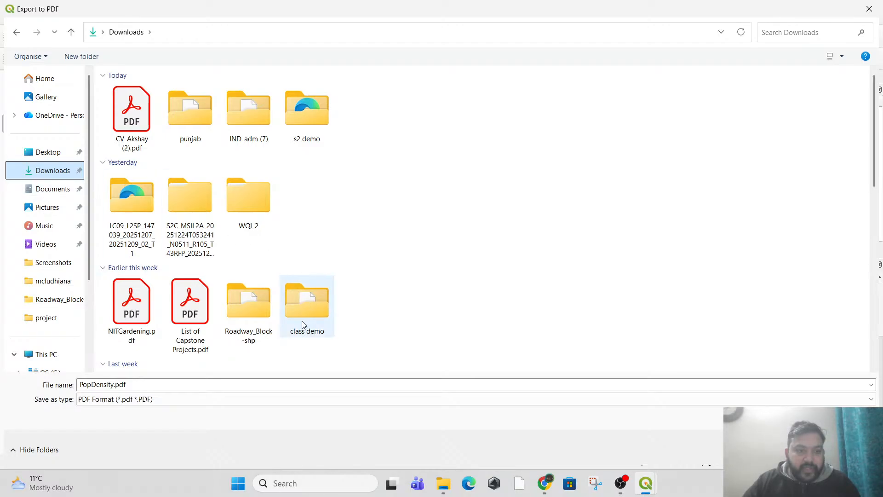
{"action": "left_click", "coordinate": [790, 450]}
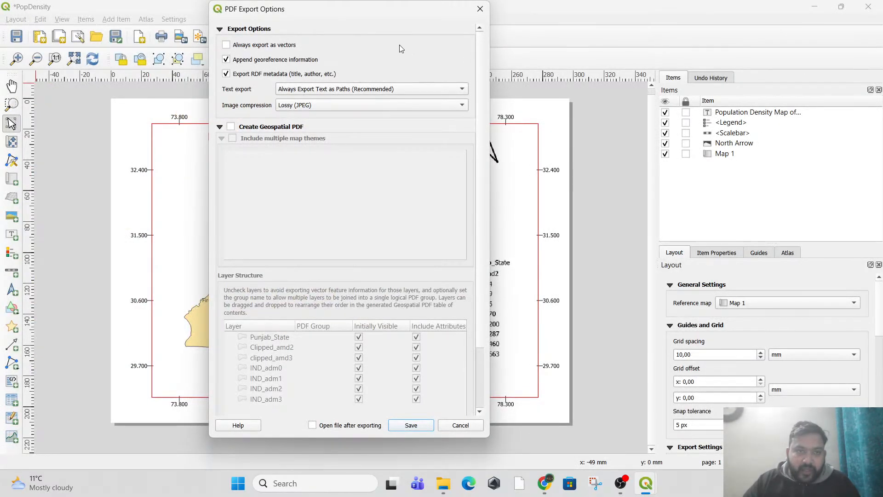
- Enable Always export as vectors and Create Geospatial PDF in the export options, and save the PDF
{"action": "left_click_drag", "start_coordinate": [321, 13], "coordinate": [644, 63]}
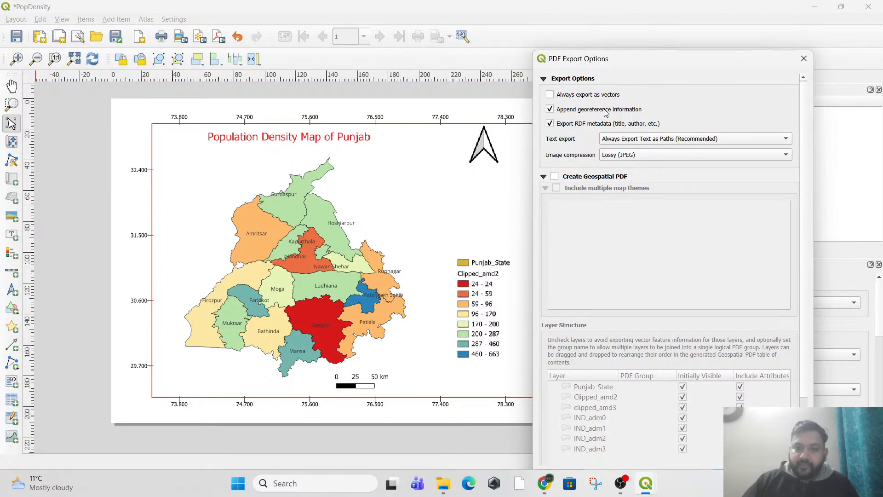
{"action": "left_click", "coordinate": [550, 95]}
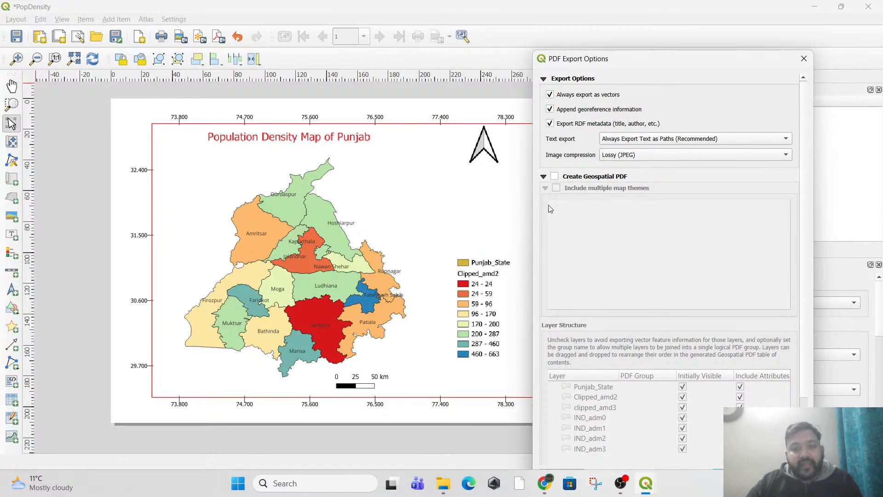
{"action": "left_click", "coordinate": [555, 177]}
{"action": "left_click_drag", "start_coordinate": [647, 64], "coordinate": [596, 20]}
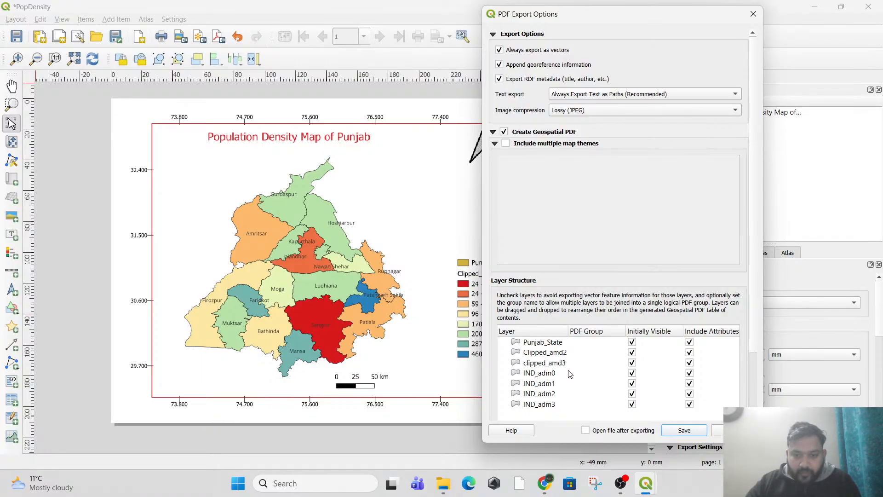
{"action": "left_click", "coordinate": [681, 431]}
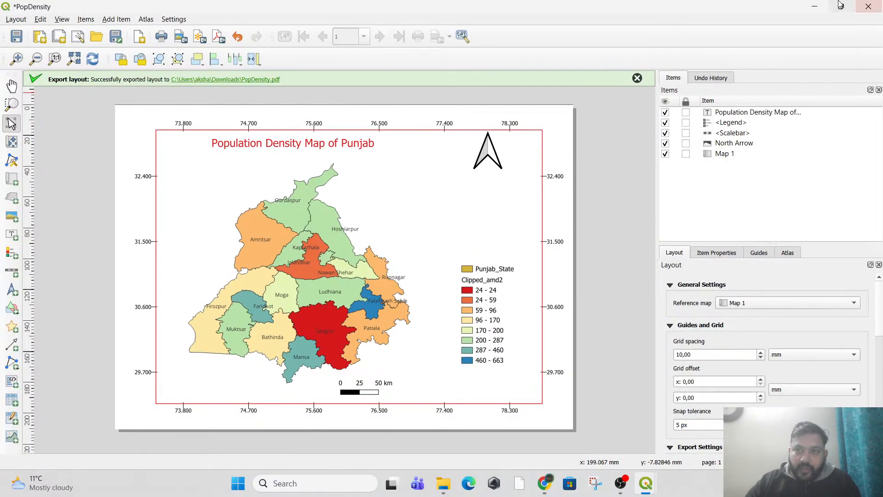
- Switch to the Downloads folder in File Explorer and open the exported PopDensity.pdf
{"action": "mouse_move", "coordinate": [441, 484]}
{"action": "left_click", "coordinate": [395, 428]}
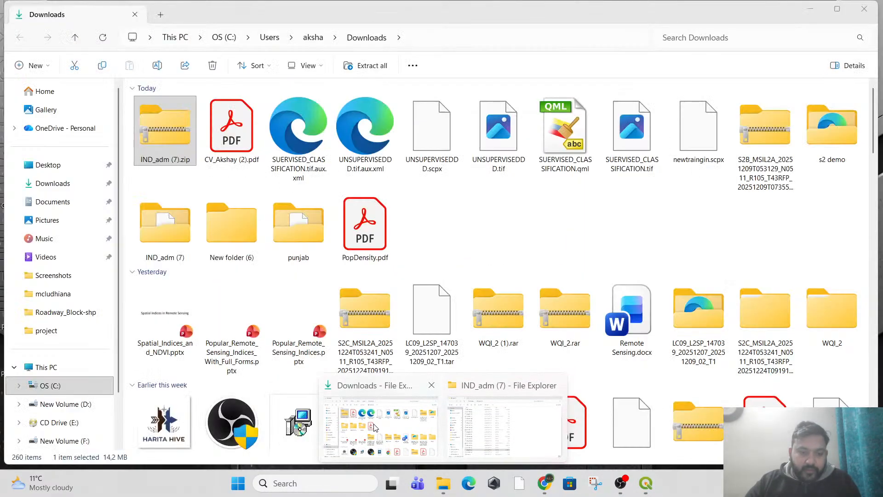
{"action": "left_click", "coordinate": [59, 189]}
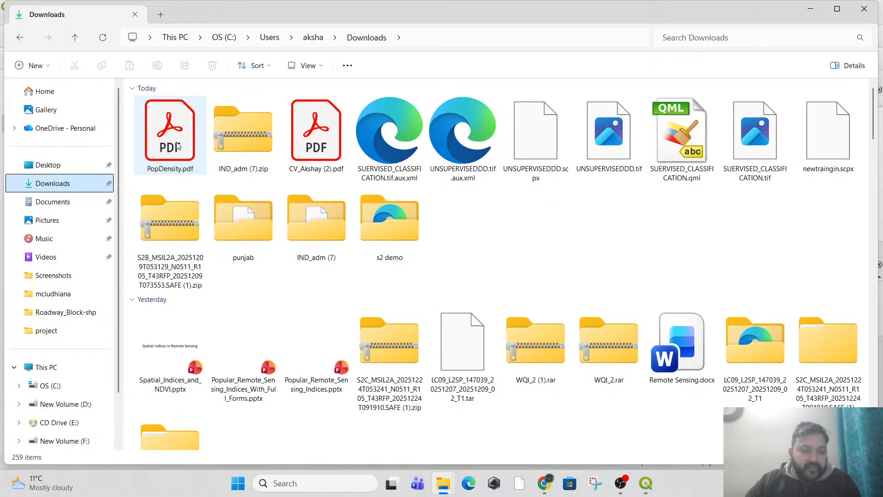
{"action": "left_click", "coordinate": [177, 161]}
{"action": "double_click", "coordinate": [177, 161]}
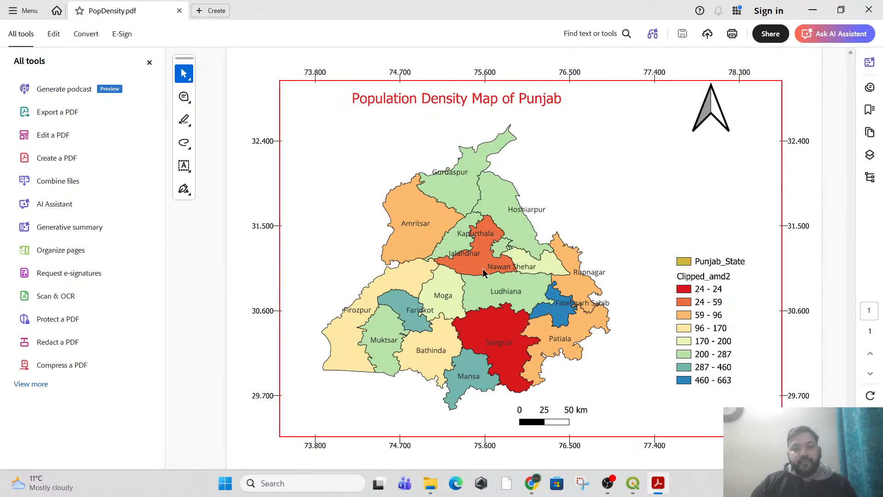
- Examine the sharpness of the district labels, boundaries and legend in the exported PDF at different magnifications
{"action": "scroll", "coordinate": [483, 271], "scroll_direction": "up", "scroll_amount": 3}
{"action": "scroll", "coordinate": [482, 272], "scroll_direction": "up", "scroll_amount": 4}
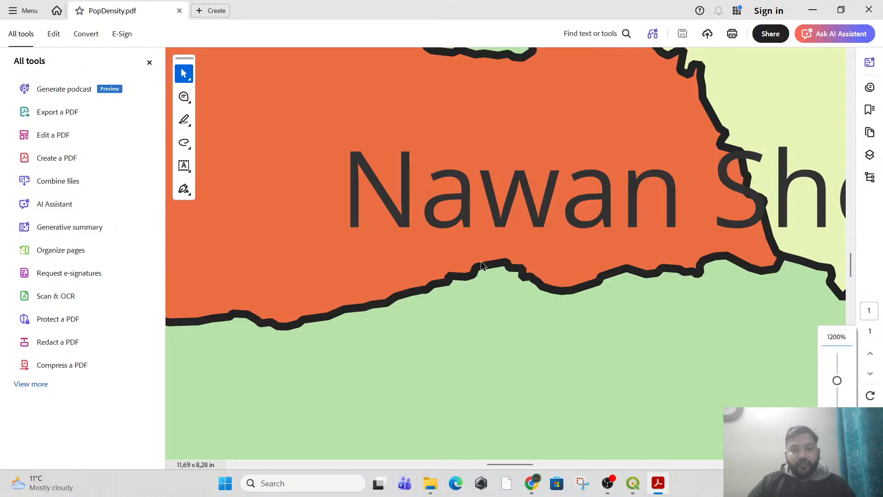
{"action": "scroll", "coordinate": [486, 202], "scroll_direction": "up", "scroll_amount": 3}
{"action": "scroll", "coordinate": [495, 181], "scroll_direction": "up", "scroll_amount": 1}
{"action": "scroll", "coordinate": [495, 180], "scroll_direction": "down", "scroll_amount": 1}
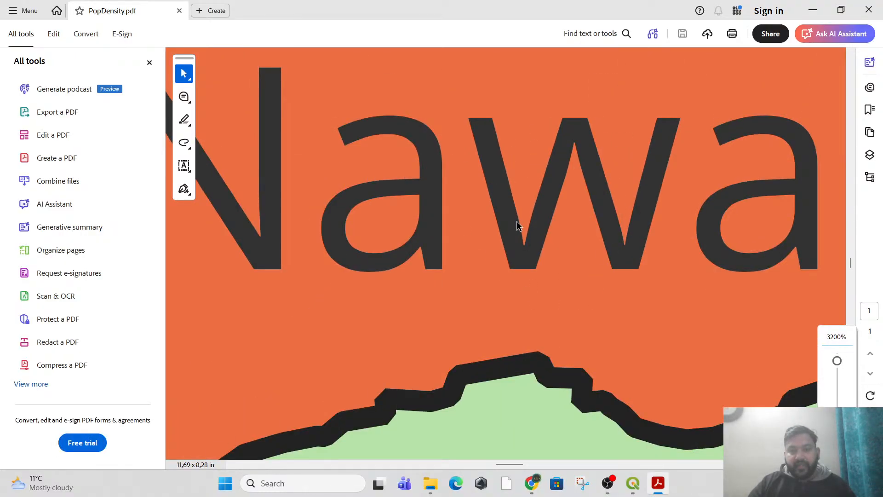
{"action": "scroll", "coordinate": [517, 225], "scroll_direction": "down", "scroll_amount": 3}
{"action": "scroll", "coordinate": [585, 231], "scroll_direction": "up", "scroll_amount": 2}
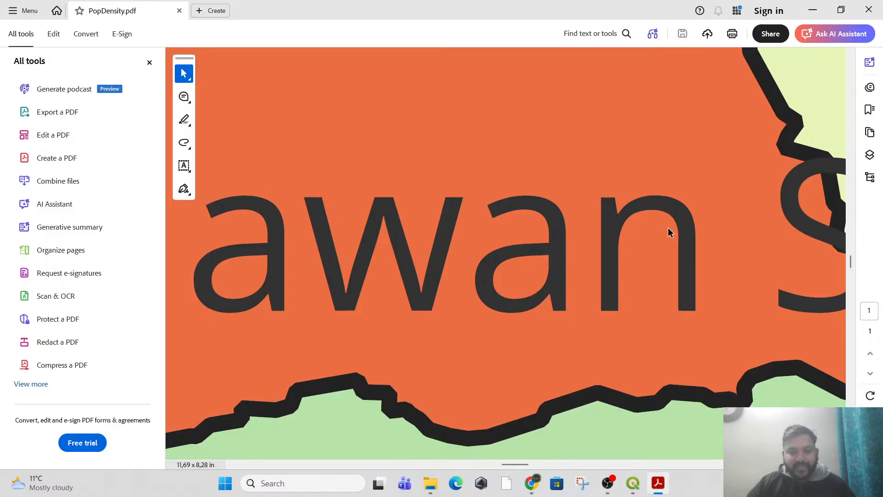
{"action": "scroll", "coordinate": [669, 233], "scroll_direction": "down", "scroll_amount": 10}
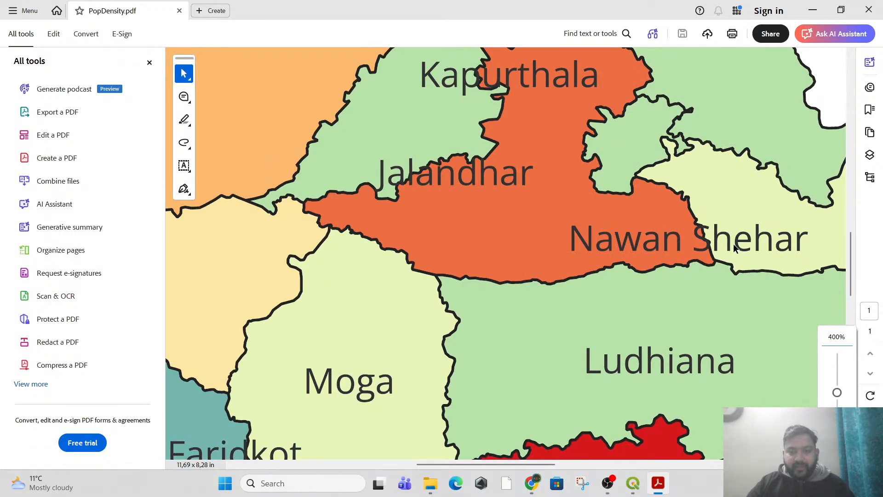
{"action": "scroll", "coordinate": [777, 147], "scroll_direction": "down", "scroll_amount": 4}
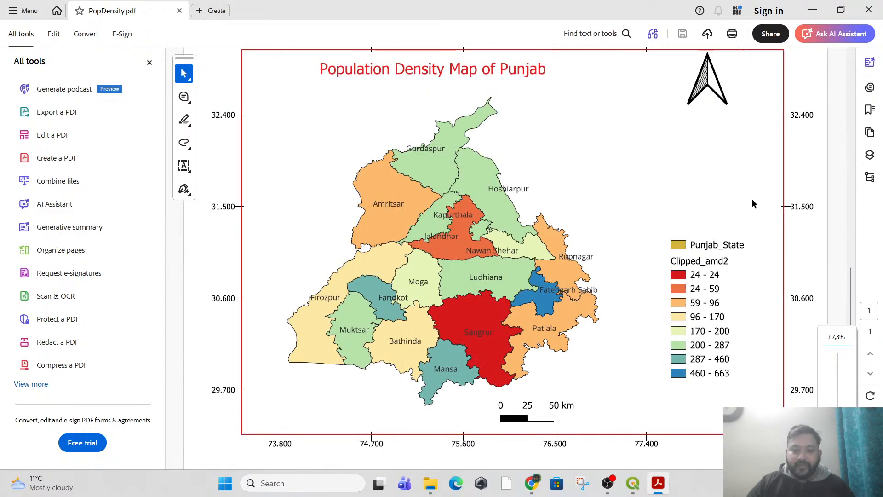
{"action": "scroll", "coordinate": [724, 296], "scroll_direction": "up", "scroll_amount": 10}
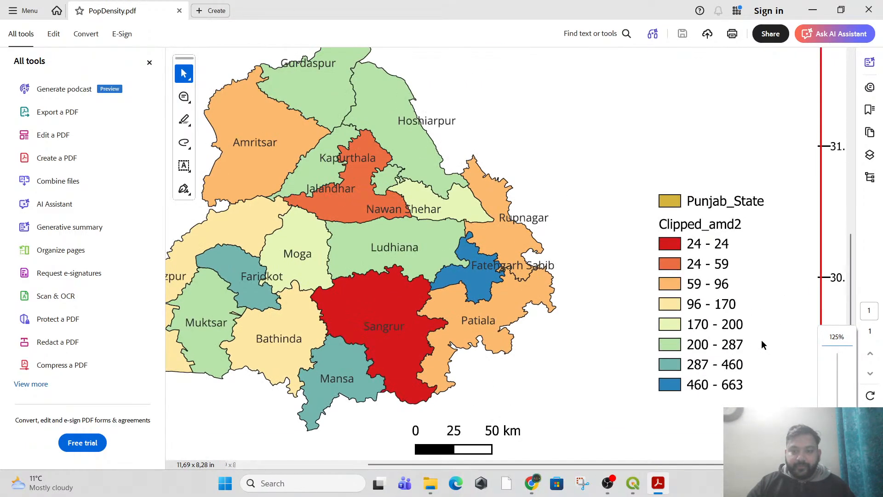
{"action": "scroll", "coordinate": [677, 300], "scroll_direction": "down", "scroll_amount": 8}
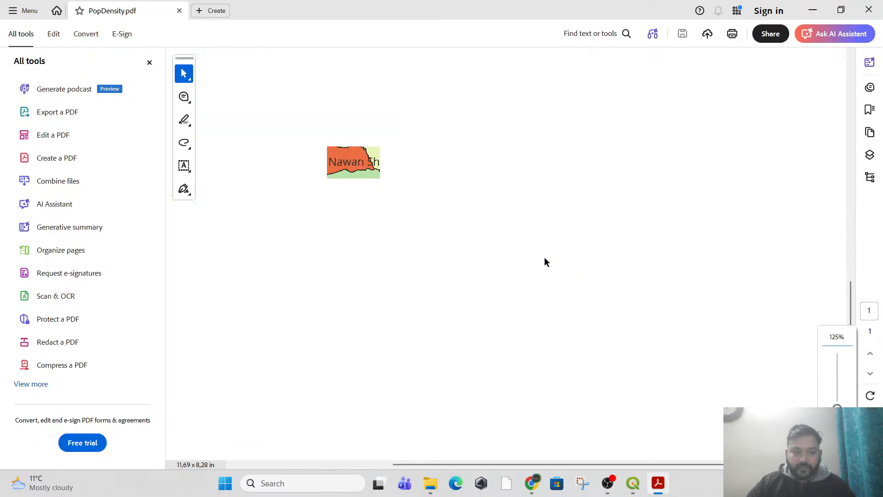
{"action": "scroll", "coordinate": [545, 258], "scroll_direction": "down", "scroll_amount": 2}
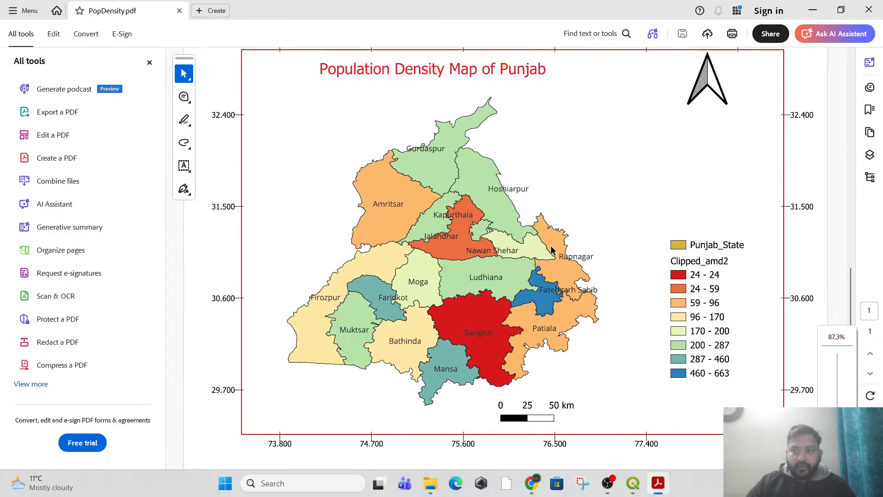
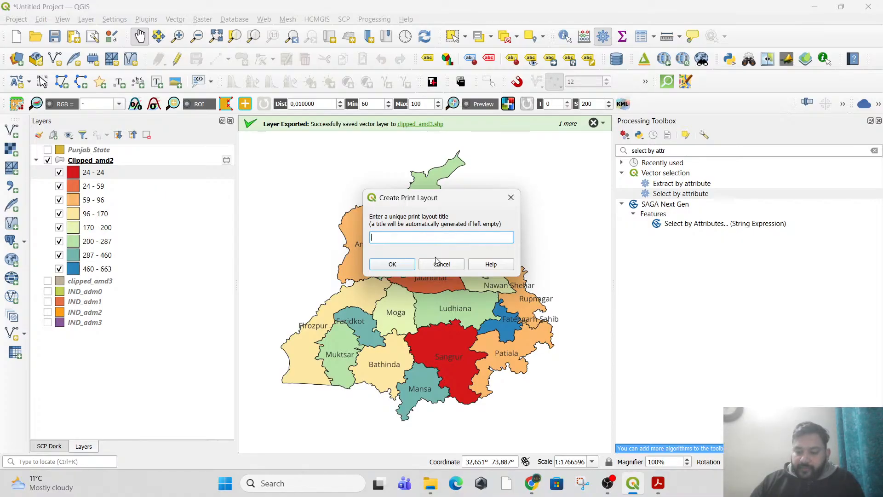
- Create a new print layout titled 12
{"action": "type", "text": "2"}
{"action": "key", "text": "Return"}
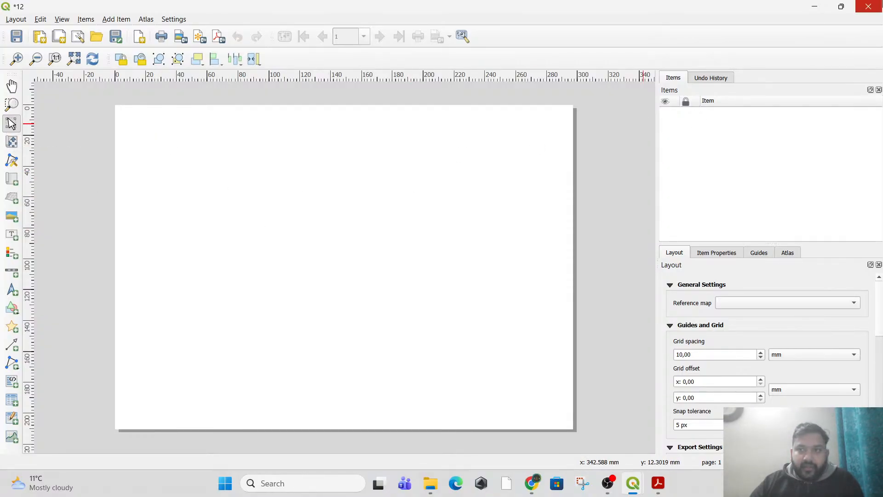
- Return to the main QGIS project window, collapse and hide the Clipped_amd2 layer, and show the Punjab_State layer
{"action": "left_click", "coordinate": [810, 11]}
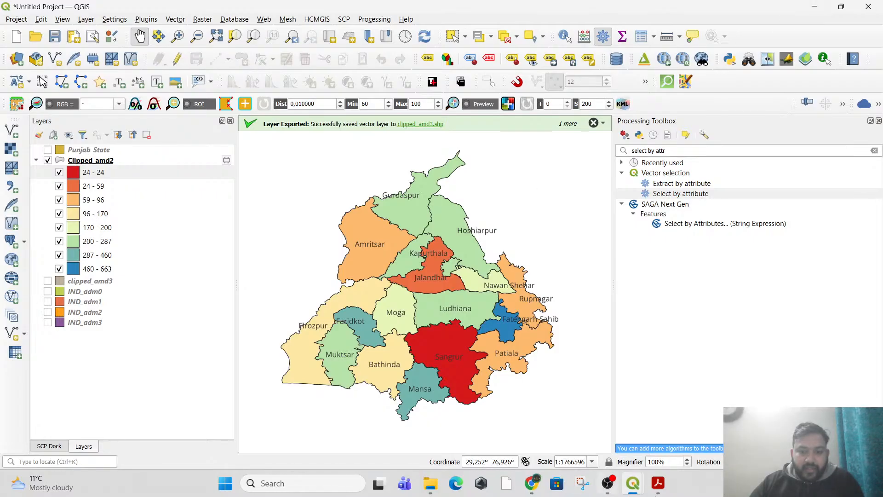
{"action": "mouse_move", "coordinate": [633, 485]}
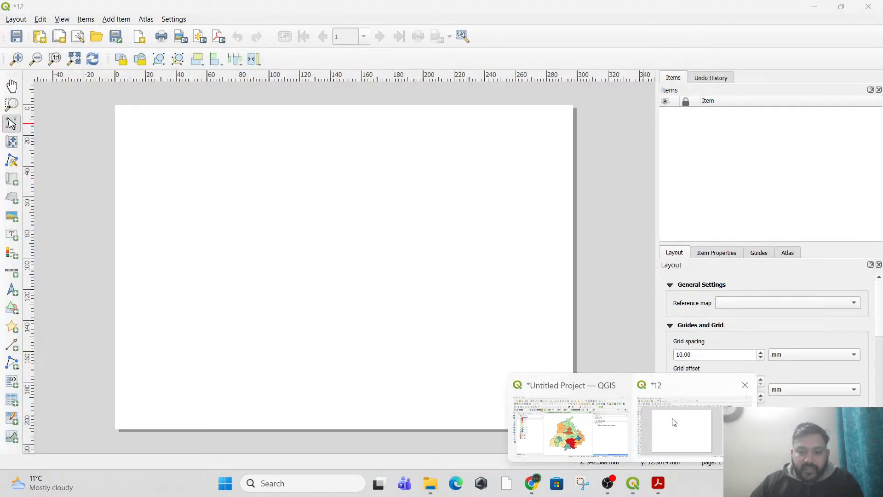
{"action": "left_click", "coordinate": [565, 424]}
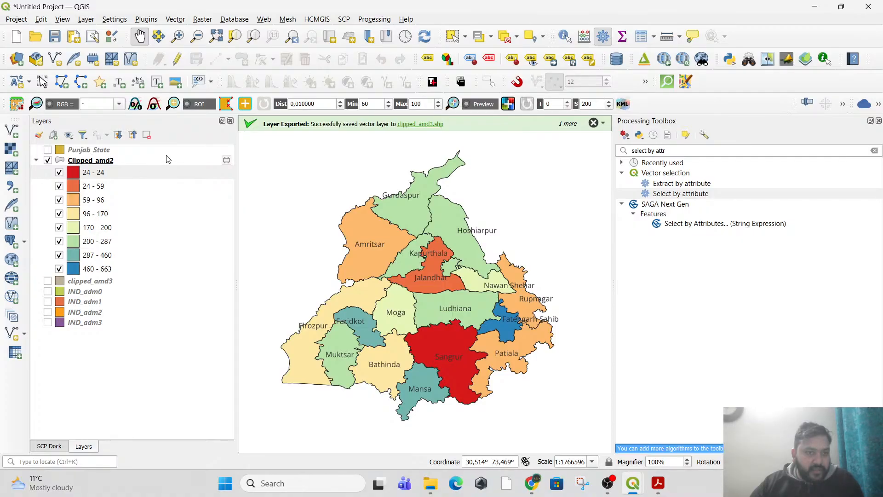
{"action": "left_click", "coordinate": [35, 160]}
{"action": "left_click", "coordinate": [48, 160]}
{"action": "left_click", "coordinate": [47, 150]}
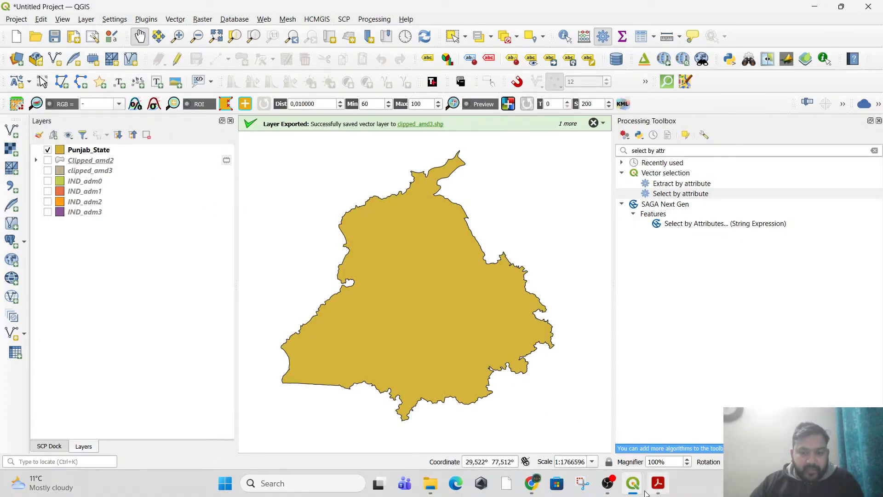
- Switch to layout 12 and add a map about 100 mm wide and 84 mm high in the page's upper-left area
{"action": "mouse_move", "coordinate": [632, 483]}
{"action": "left_click", "coordinate": [674, 423]}
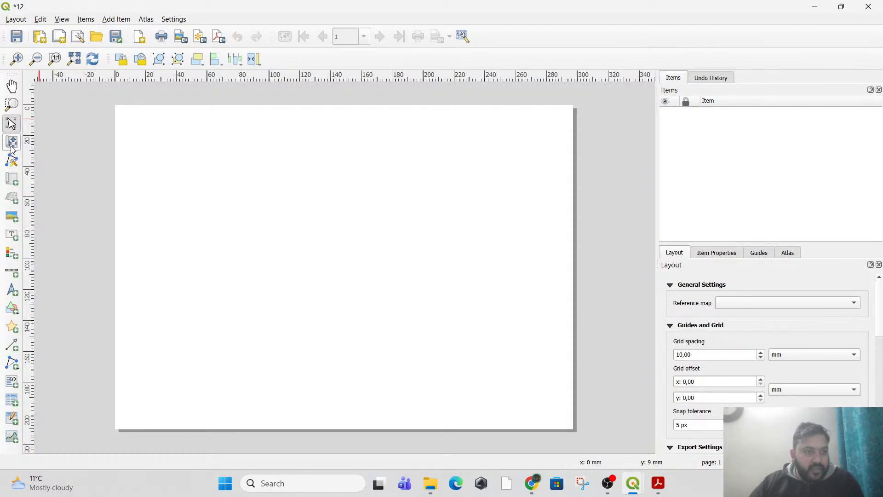
{"action": "left_click", "coordinate": [12, 179]}
{"action": "left_click_drag", "start_coordinate": [158, 153], "coordinate": [312, 283]}
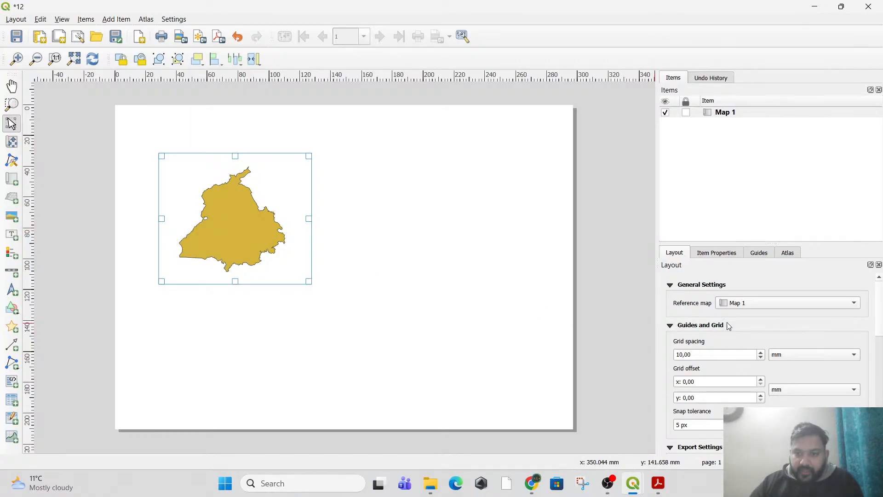
- Look over the item properties of Map 1 and return to the layout's general settings
{"action": "left_click", "coordinate": [716, 253]}
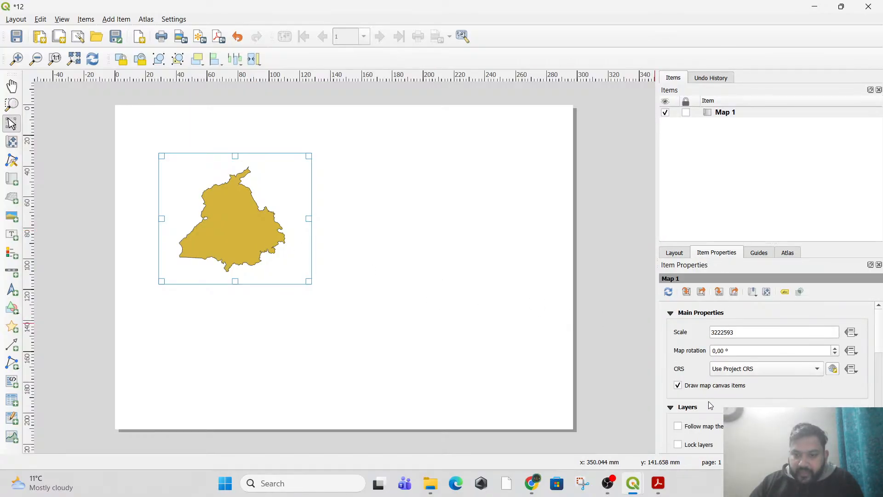
{"action": "scroll", "coordinate": [708, 401], "scroll_direction": "down", "scroll_amount": 1}
{"action": "left_click", "coordinate": [672, 254]}
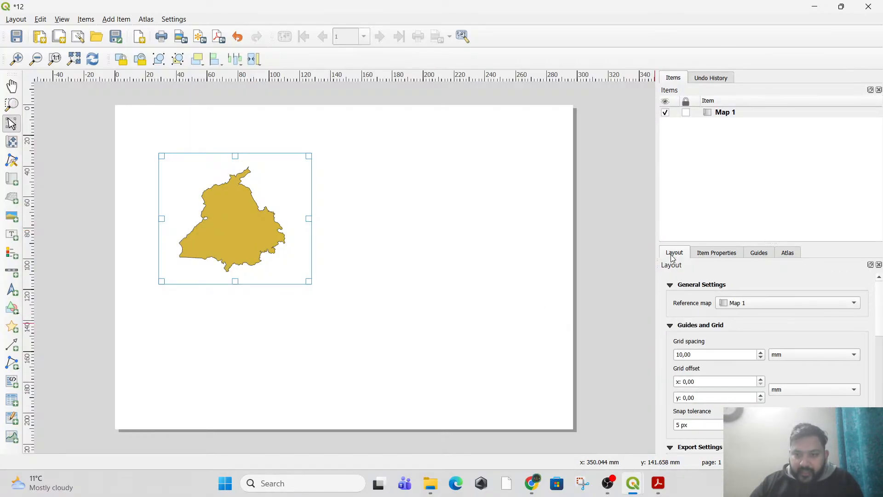
- Review the layout and Map 1 settings, and lock Map 1's layers and layer styles
{"action": "scroll", "coordinate": [708, 350], "scroll_direction": "down", "scroll_amount": 3}
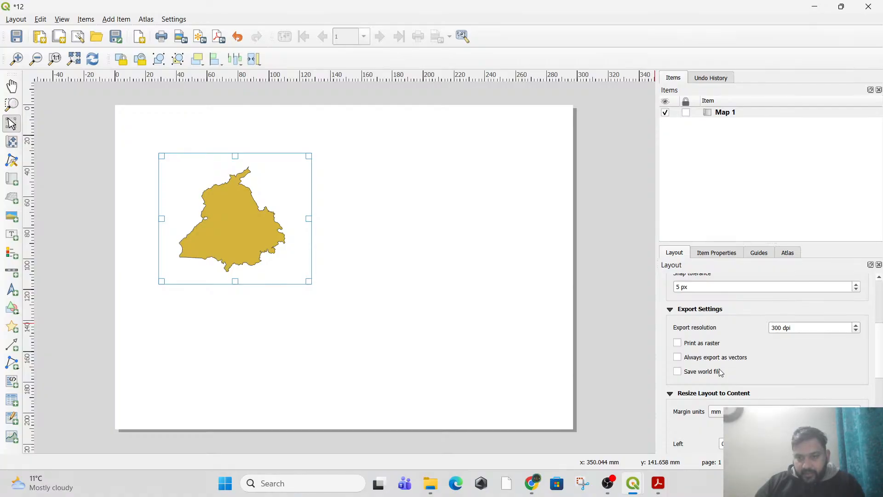
{"action": "scroll", "coordinate": [722, 373], "scroll_direction": "down", "scroll_amount": 4}
{"action": "scroll", "coordinate": [734, 372], "scroll_direction": "up", "scroll_amount": 6}
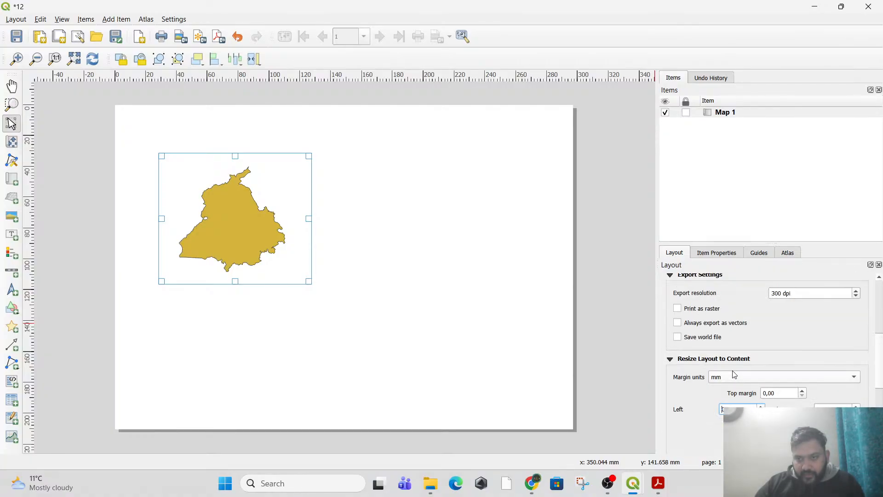
{"action": "left_click", "coordinate": [717, 254]}
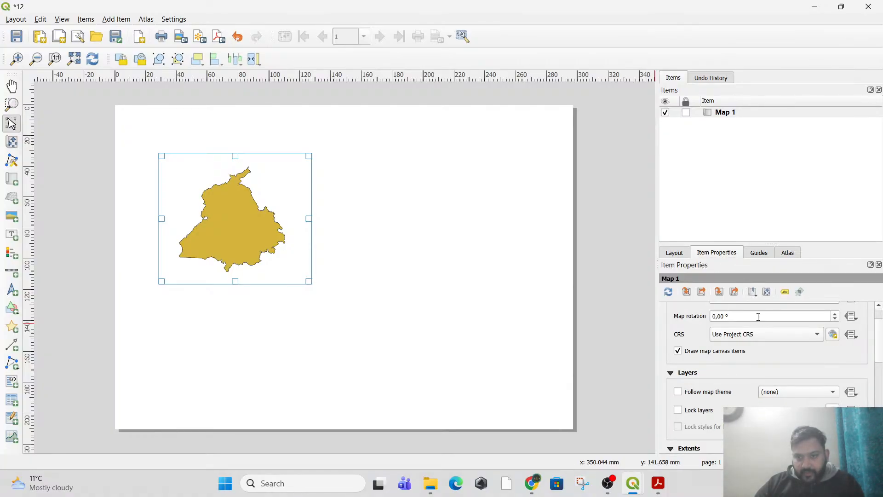
{"action": "scroll", "coordinate": [758, 317], "scroll_direction": "up", "scroll_amount": 1}
{"action": "left_click", "coordinate": [766, 254]}
{"action": "left_click", "coordinate": [716, 252]}
{"action": "scroll", "coordinate": [705, 393], "scroll_direction": "down", "scroll_amount": 3}
{"action": "scroll", "coordinate": [705, 393], "scroll_direction": "up", "scroll_amount": 3}
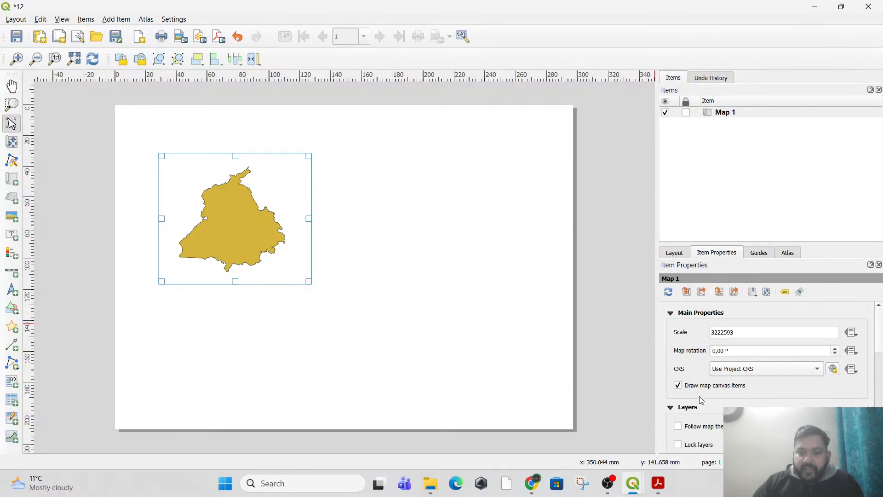
{"action": "scroll", "coordinate": [701, 397], "scroll_direction": "down", "scroll_amount": 1}
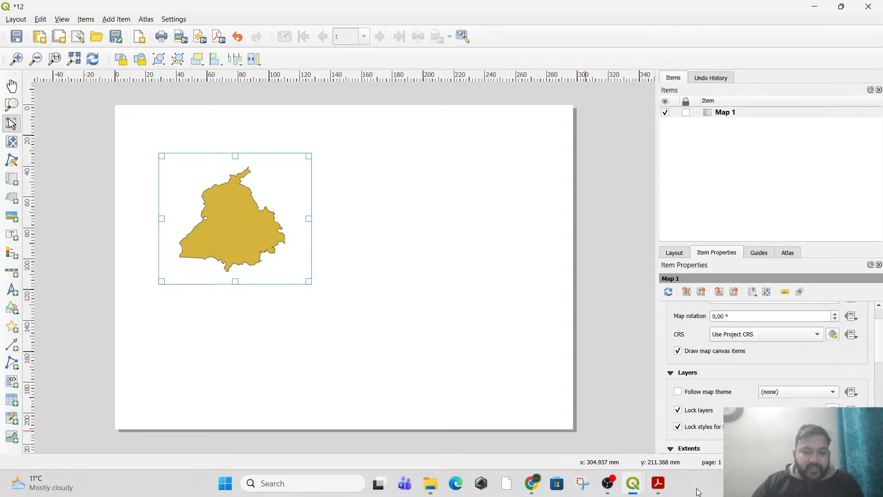
{"action": "mouse_move", "coordinate": [629, 484]}
{"action": "left_click", "coordinate": [566, 417]}
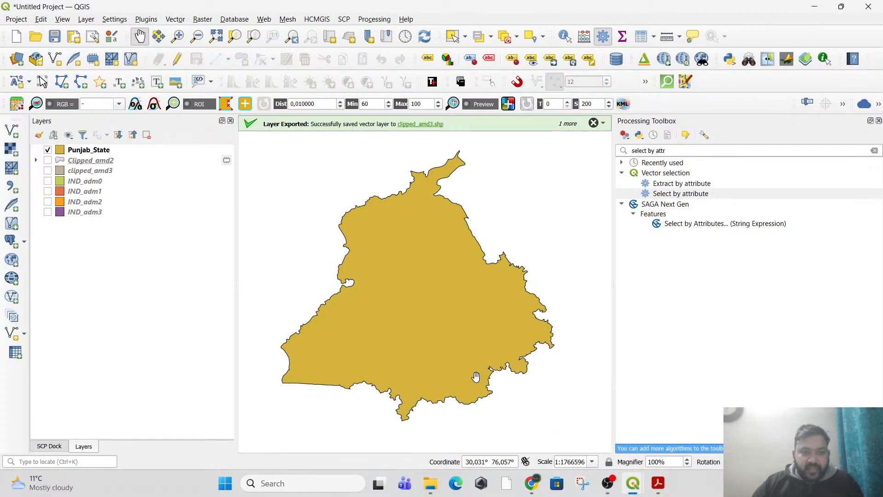
{"action": "mouse_move", "coordinate": [630, 487]}
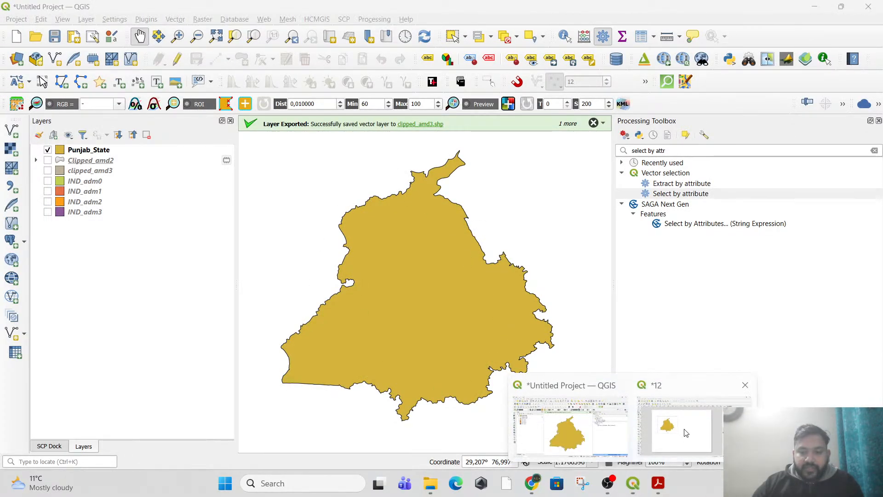
{"action": "left_click", "coordinate": [690, 428]}
- Enable the frame around Map 1
{"action": "left_click", "coordinate": [360, 236]}
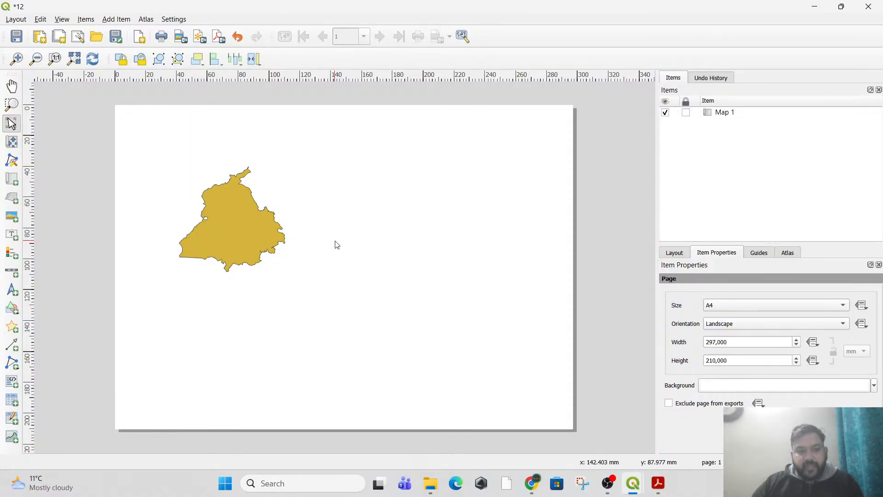
{"action": "left_click", "coordinate": [285, 193]}
{"action": "scroll", "coordinate": [690, 401], "scroll_direction": "down", "scroll_amount": 5}
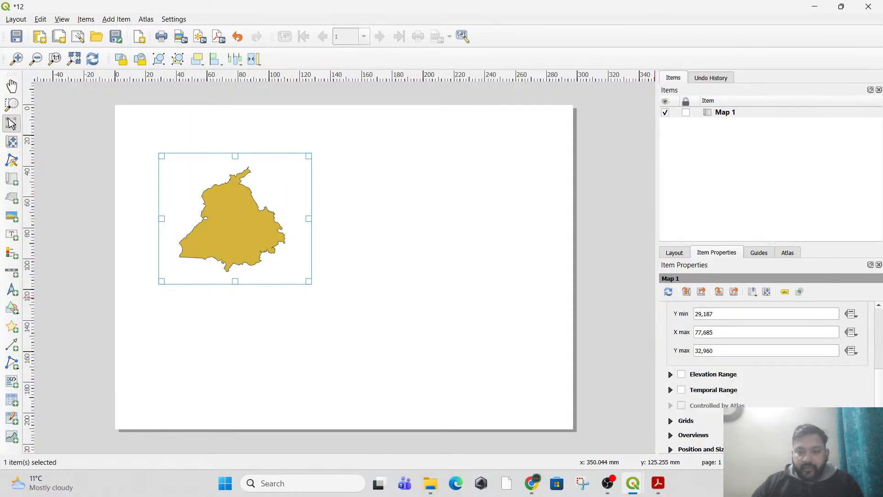
{"action": "left_click", "coordinate": [682, 398]}
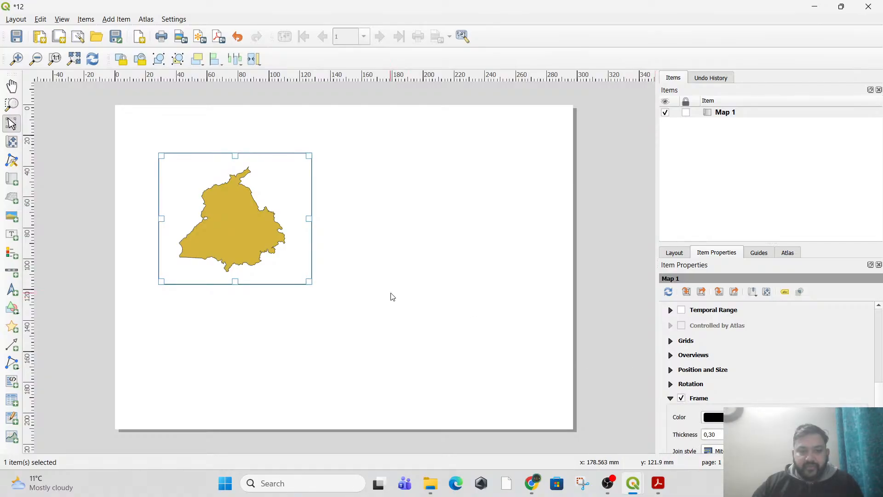
{"action": "left_click", "coordinate": [393, 298]}
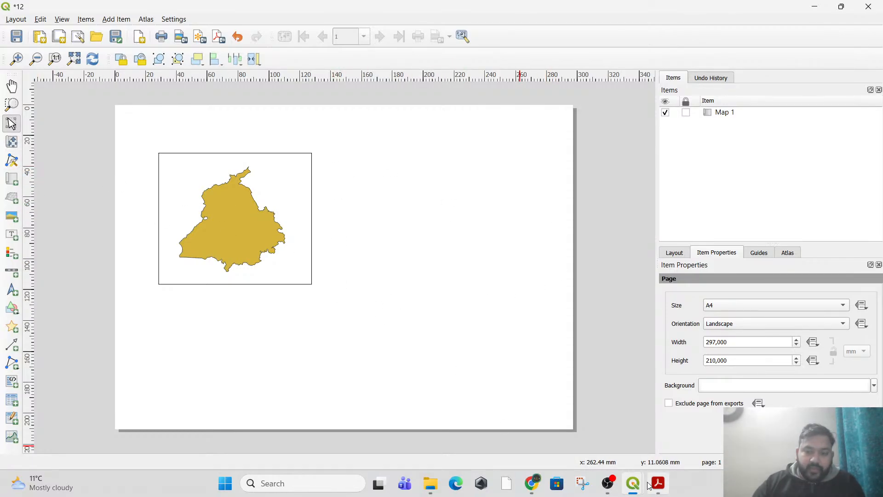
- Return to the main QGIS project window, hide the Punjab_State layer, and show the Clipped_amd2 layer
{"action": "mouse_move", "coordinate": [634, 483]}
{"action": "left_click", "coordinate": [549, 435]}
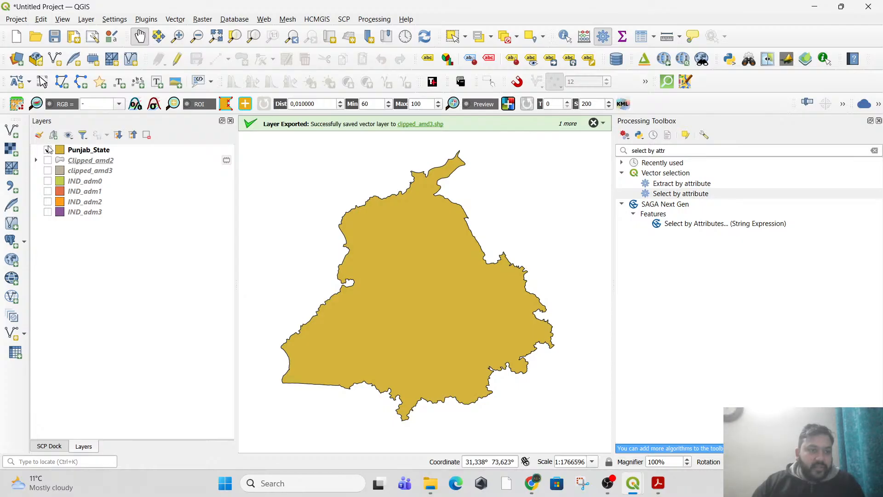
{"action": "left_click", "coordinate": [48, 149]}
{"action": "left_click", "coordinate": [48, 149]}
{"action": "left_click", "coordinate": [48, 160]}
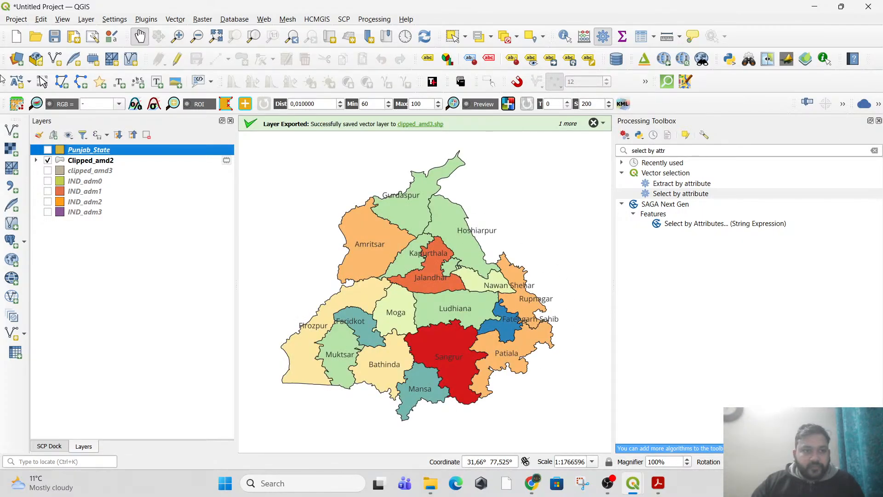
- In layout 12, add a second map about 100 mm wide and 90 mm high in the page's upper-right area and lock its layers
{"action": "left_click", "coordinate": [815, 6]}
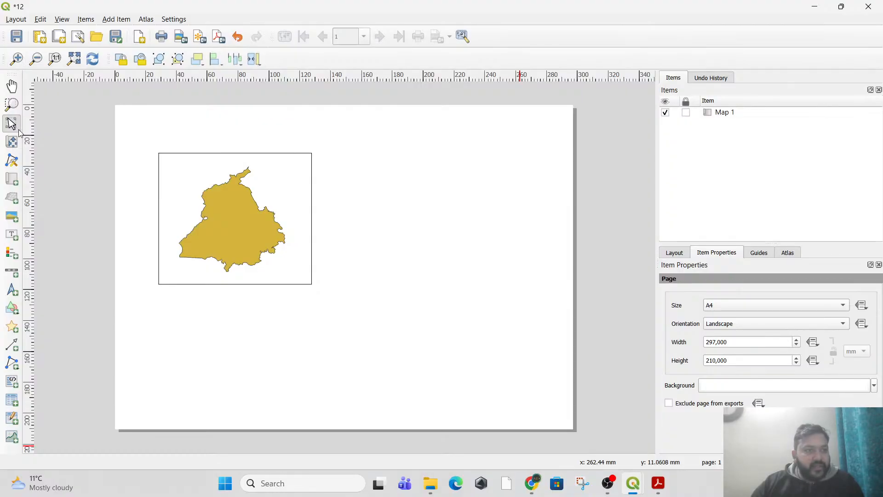
{"action": "left_click", "coordinate": [12, 179]}
{"action": "left_click_drag", "start_coordinate": [359, 153], "coordinate": [514, 292]}
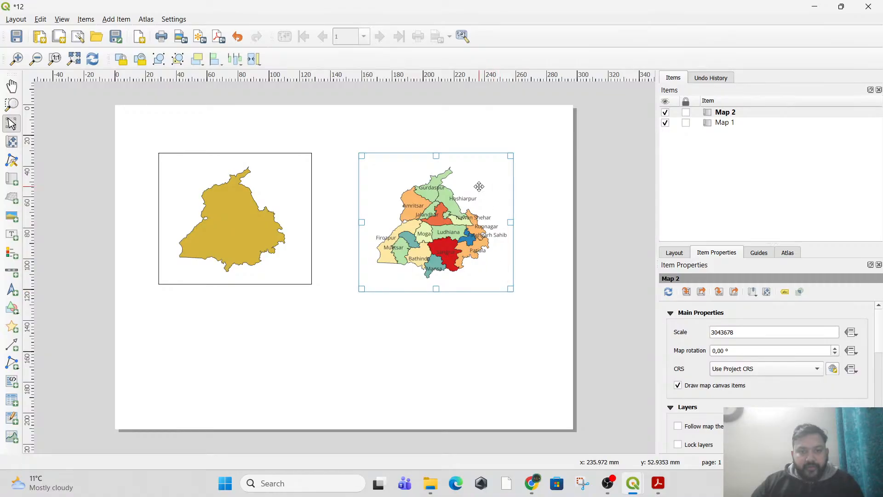
{"action": "left_click", "coordinate": [638, 484]}
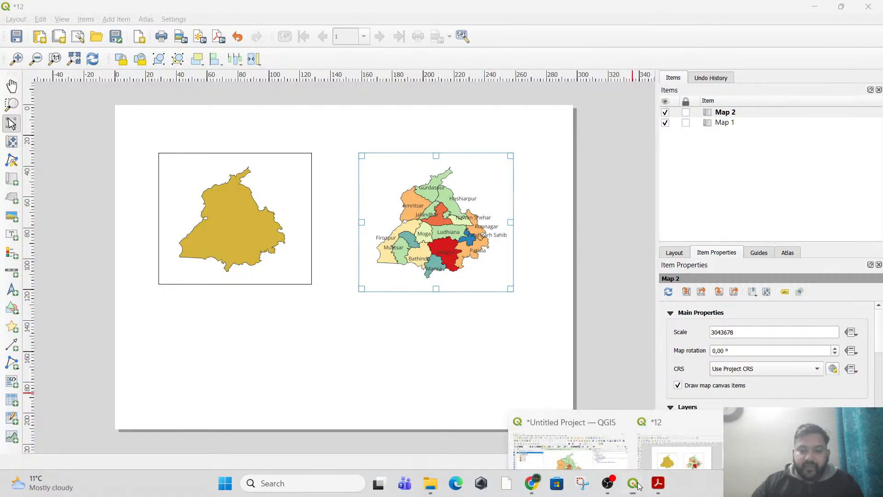
{"action": "left_click", "coordinate": [630, 432]}
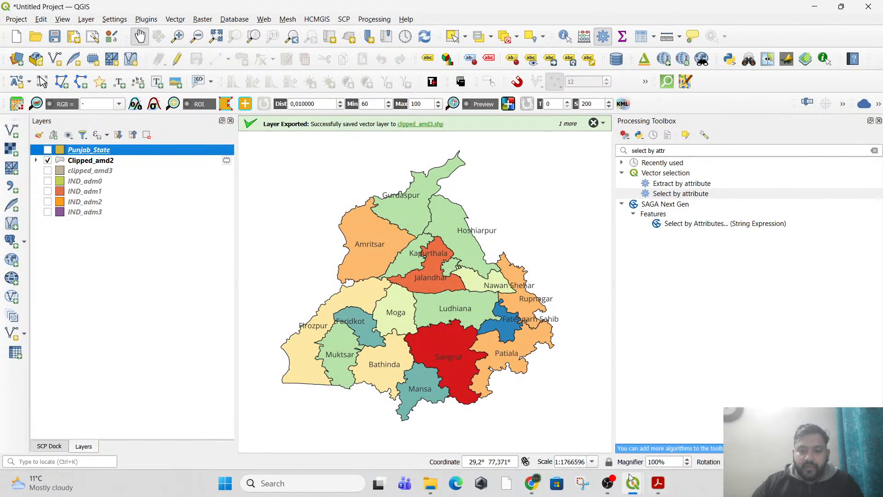
{"action": "mouse_move", "coordinate": [632, 484]}
{"action": "left_click", "coordinate": [676, 444]}
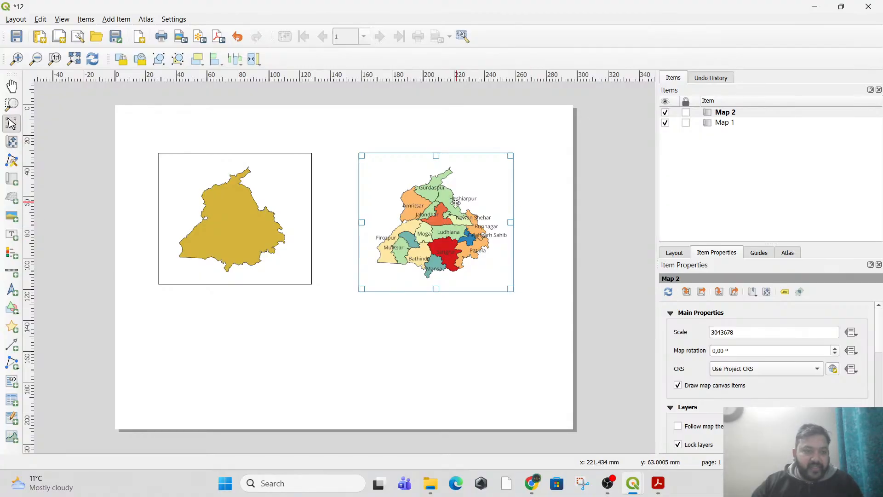
- Try an arrow line from Map 1's upper-right corner to the district map and back to Map 1's lower-right corner, and delete it
{"action": "left_click", "coordinate": [12, 344]}
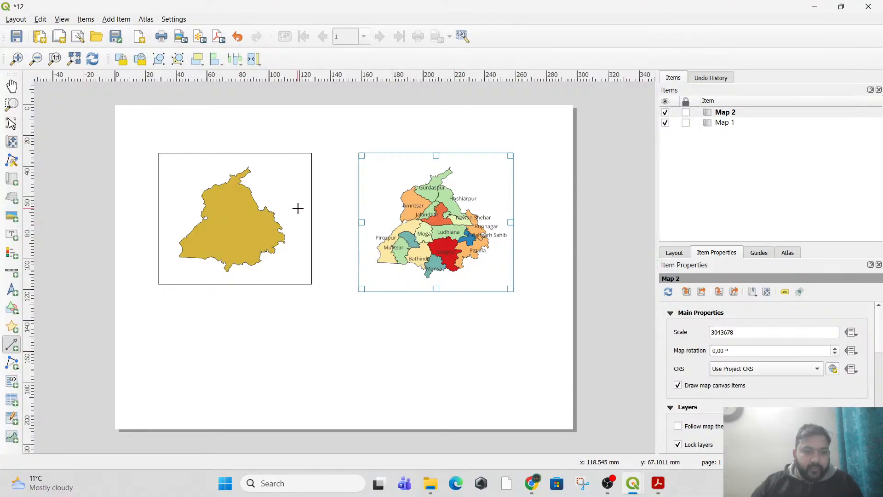
{"action": "left_click", "coordinate": [315, 158]}
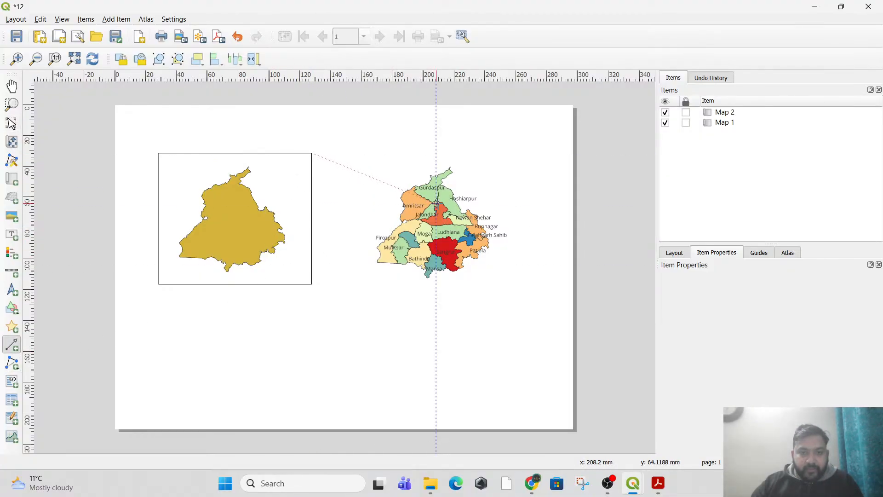
{"action": "left_click", "coordinate": [434, 203]}
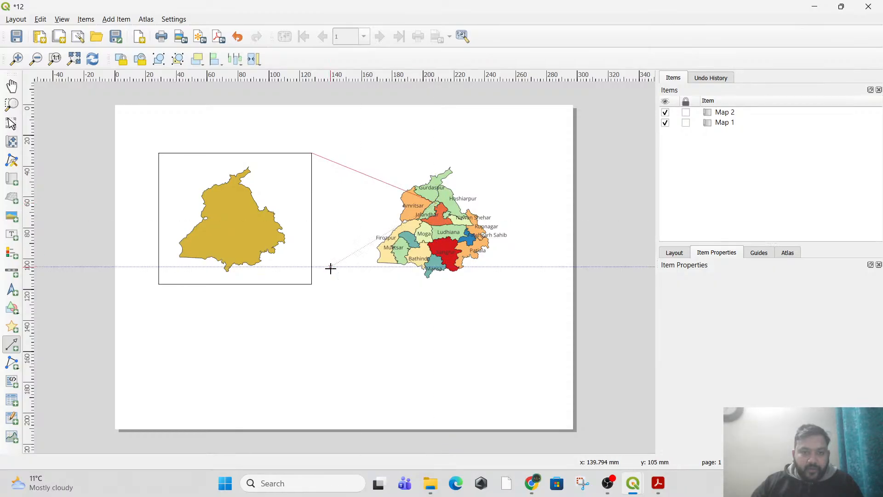
{"action": "left_click", "coordinate": [312, 283]}
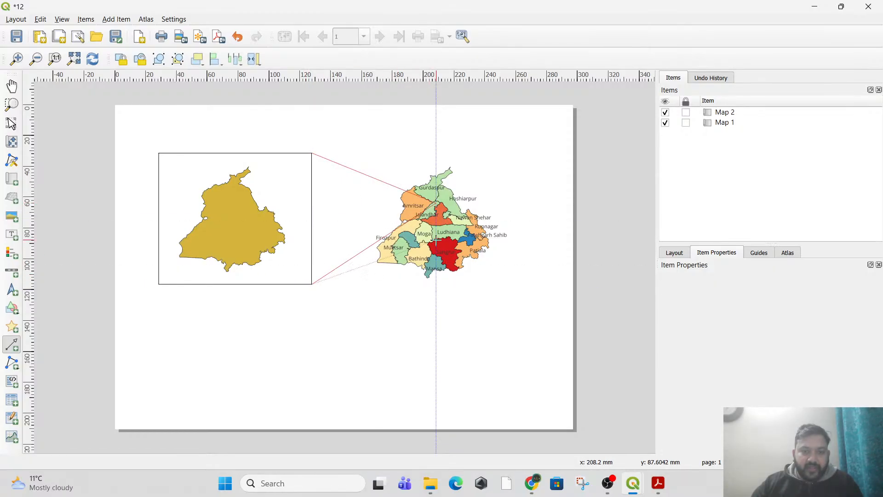
{"action": "right_click", "coordinate": [433, 292]}
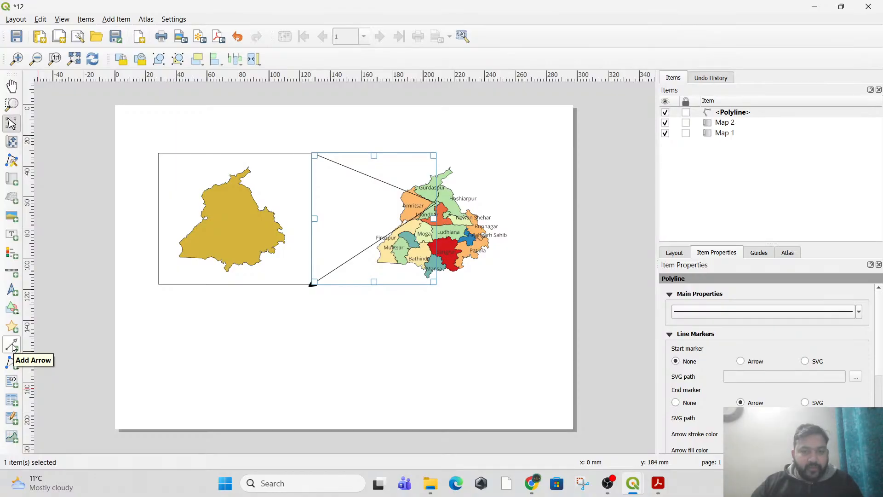
{"action": "key", "text": "Delete"}
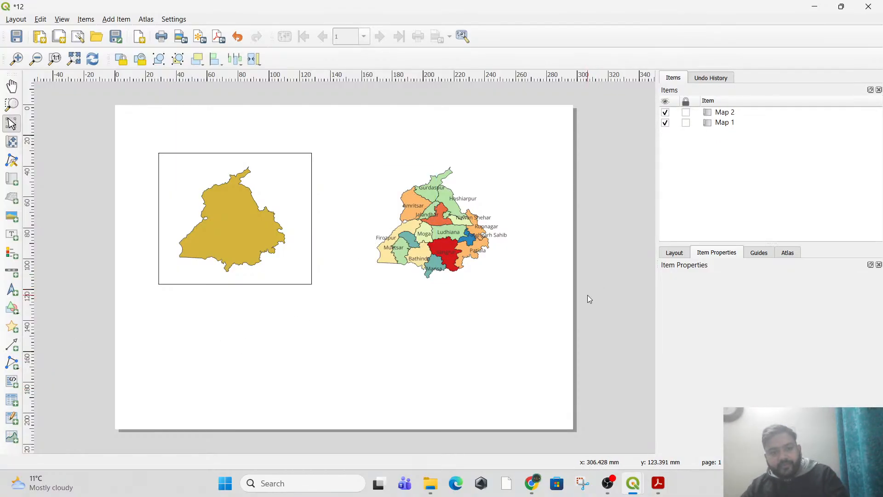
- Delete Map 1 with the Punjab state outline from the layout
{"action": "left_click", "coordinate": [232, 234]}
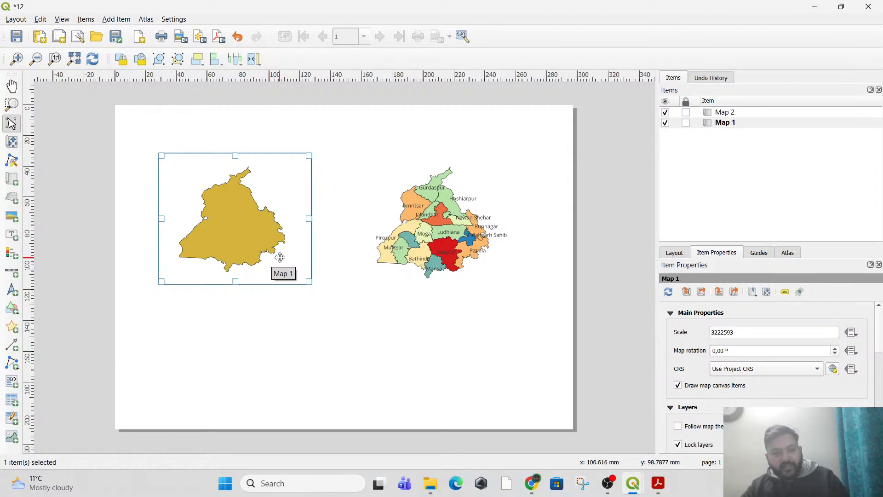
{"action": "right_click", "coordinate": [272, 244]}
{"action": "left_click", "coordinate": [302, 287]}
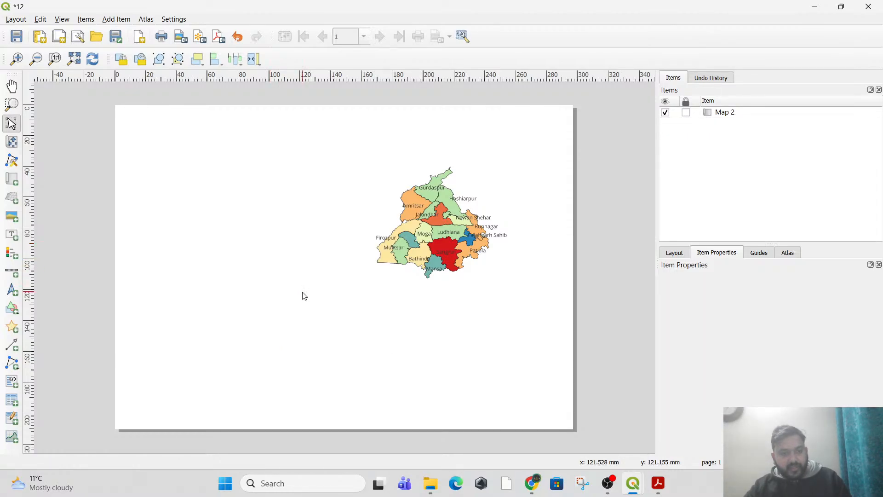
- Add IND_adm0.shp from the IND_adm (7) folder in File Explorer to the main QGIS project
{"action": "left_click", "coordinate": [814, 7]}
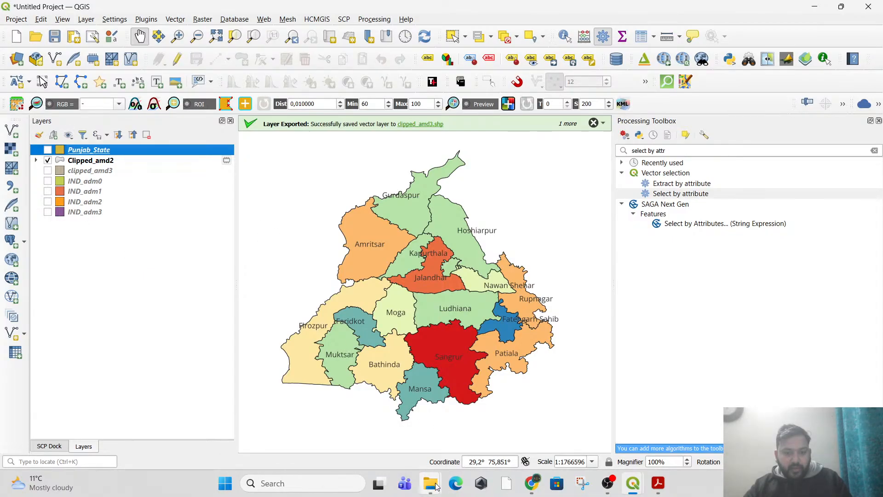
{"action": "mouse_move", "coordinate": [436, 487]}
{"action": "left_click", "coordinate": [491, 425]}
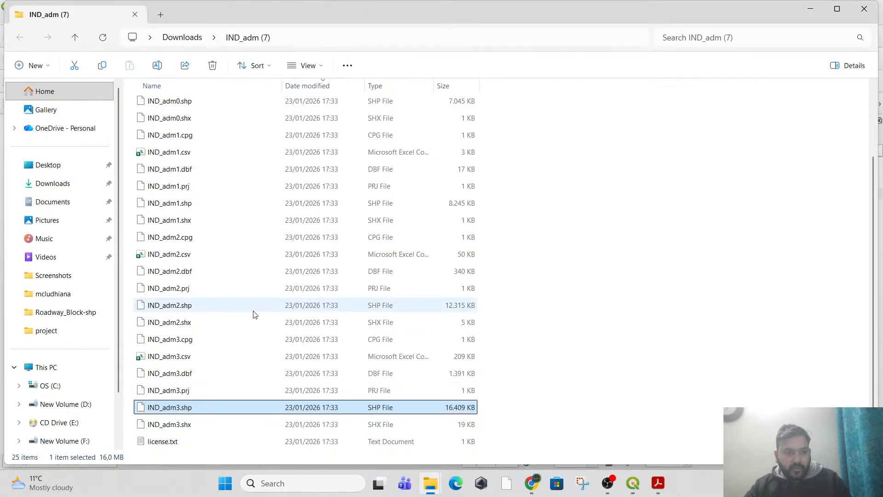
{"action": "scroll", "coordinate": [253, 312], "scroll_direction": "up", "scroll_amount": 2}
{"action": "left_click_drag", "start_coordinate": [188, 187], "coordinate": [80, 142]}
{"action": "scroll", "coordinate": [422, 265], "scroll_direction": "down", "scroll_amount": 1}
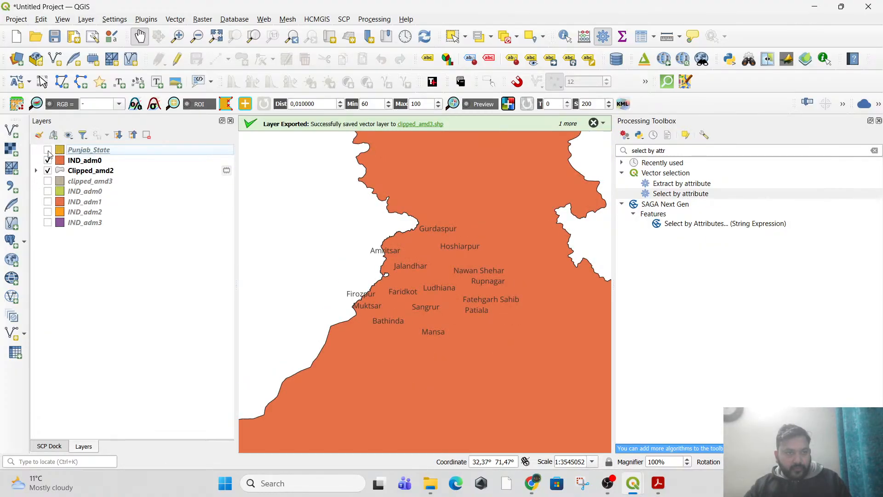
- Show the Punjab_State layer over the IND_adm0 layer and fit mainland India in the map canvas
{"action": "left_click", "coordinate": [48, 150]}
{"action": "left_click_drag", "start_coordinate": [365, 296], "coordinate": [359, 270]}
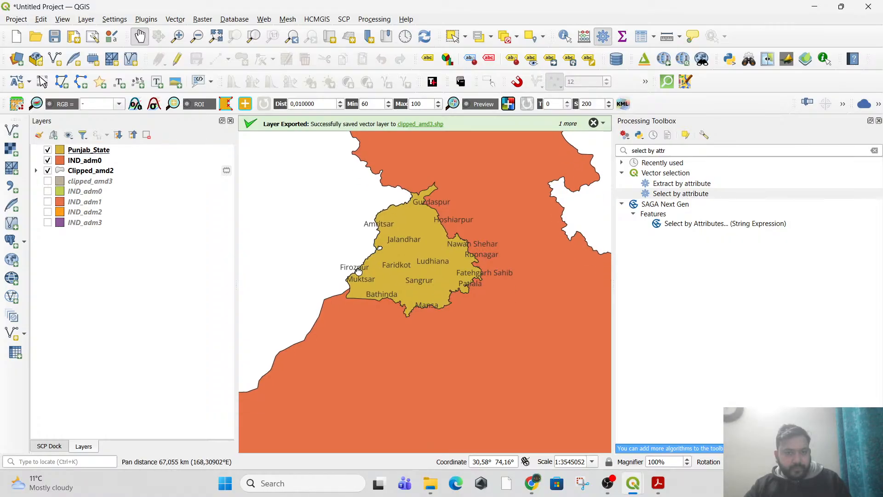
{"action": "scroll", "coordinate": [374, 282], "scroll_direction": "down", "scroll_amount": 1}
{"action": "left_click_drag", "start_coordinate": [465, 330], "coordinate": [428, 256]}
{"action": "scroll", "coordinate": [436, 256], "scroll_direction": "down", "scroll_amount": 1}
{"action": "scroll", "coordinate": [435, 254], "scroll_direction": "down", "scroll_amount": 1}
{"action": "left_click_drag", "start_coordinate": [452, 300], "coordinate": [424, 299]}
{"action": "scroll", "coordinate": [424, 299], "scroll_direction": "up", "scroll_amount": 1}
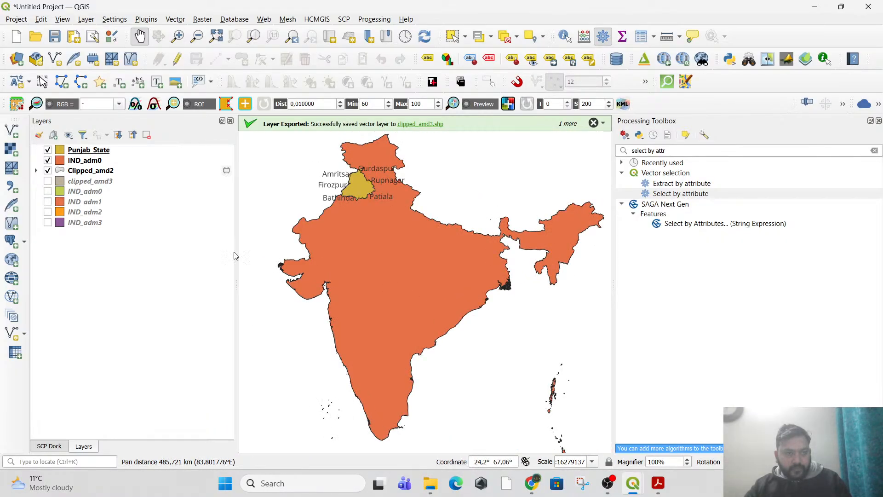
- Switch to layout 12 and add a map of India about 100 mm wide and 124 mm high on the page's left side
{"action": "left_click", "coordinate": [812, 8]}
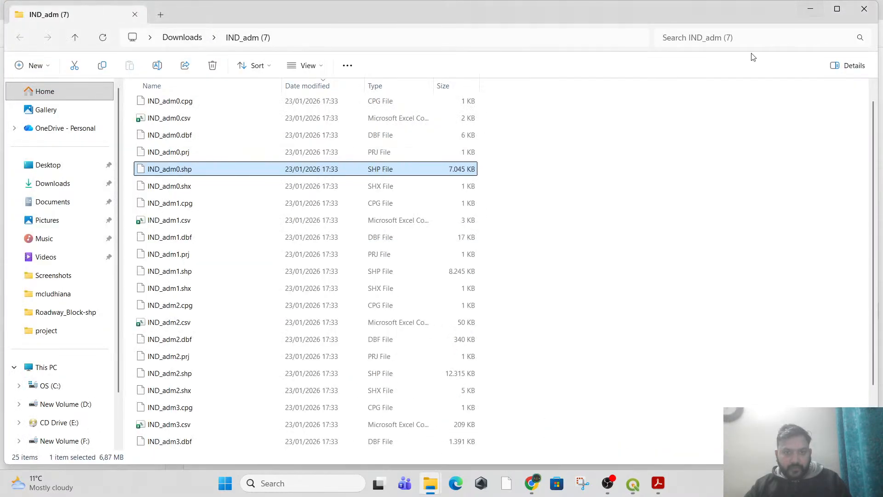
{"action": "mouse_move", "coordinate": [637, 470]}
{"action": "left_click", "coordinate": [677, 430]}
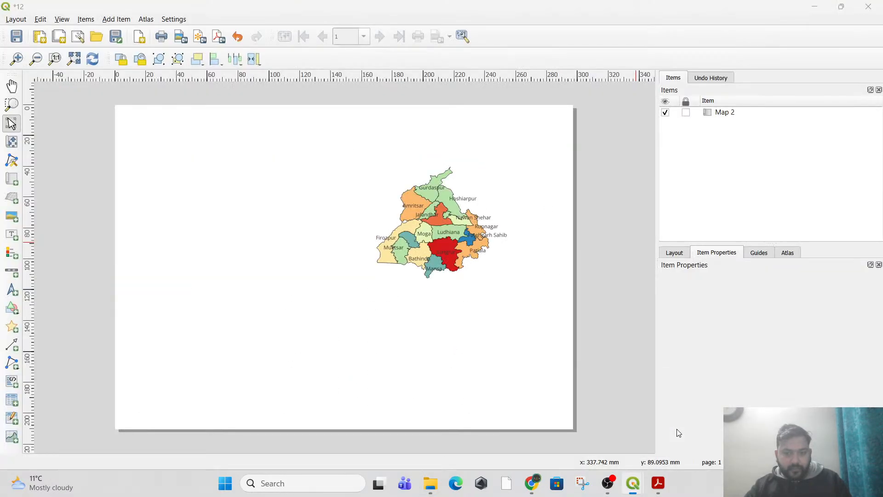
{"action": "left_click", "coordinate": [12, 183]}
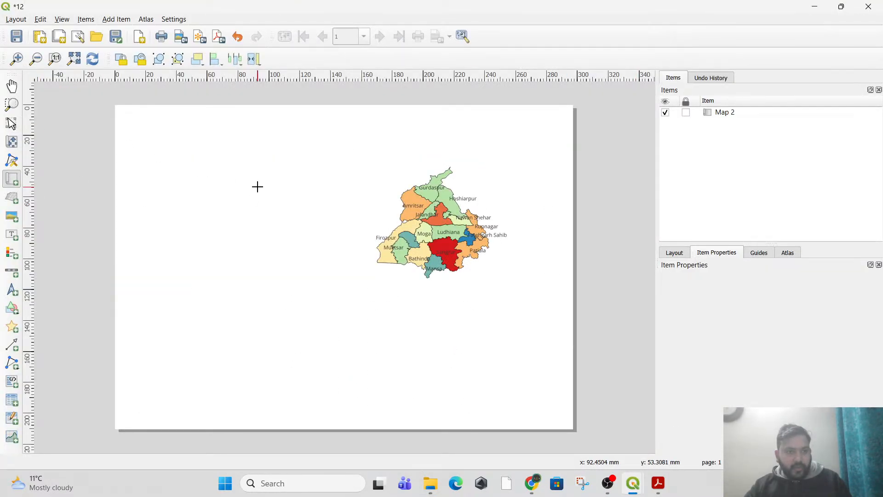
{"action": "left_click_drag", "start_coordinate": [174, 153], "coordinate": [330, 344]}
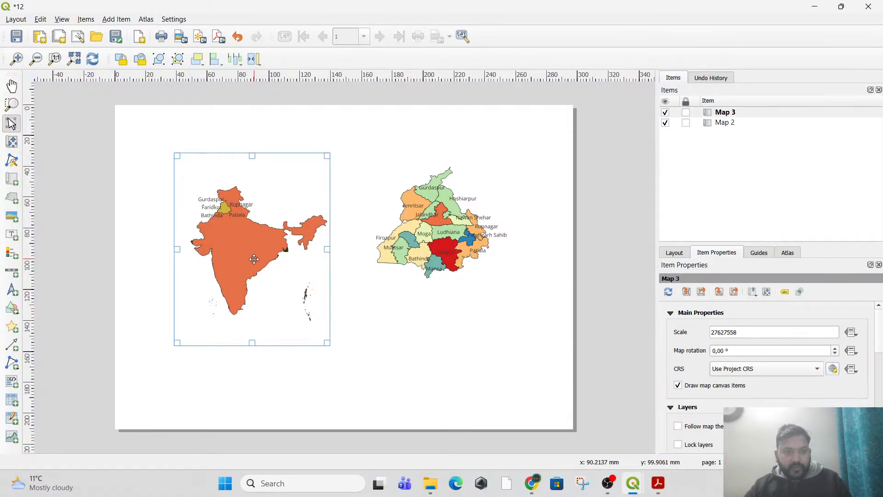
- Switch to the main QGIS project and frame Punjab with northern and central India in the map canvas
{"action": "key", "text": "alt+Tab"}
{"action": "key", "text": "alt+Tab"}
{"action": "key", "text": "alt+Tab"}
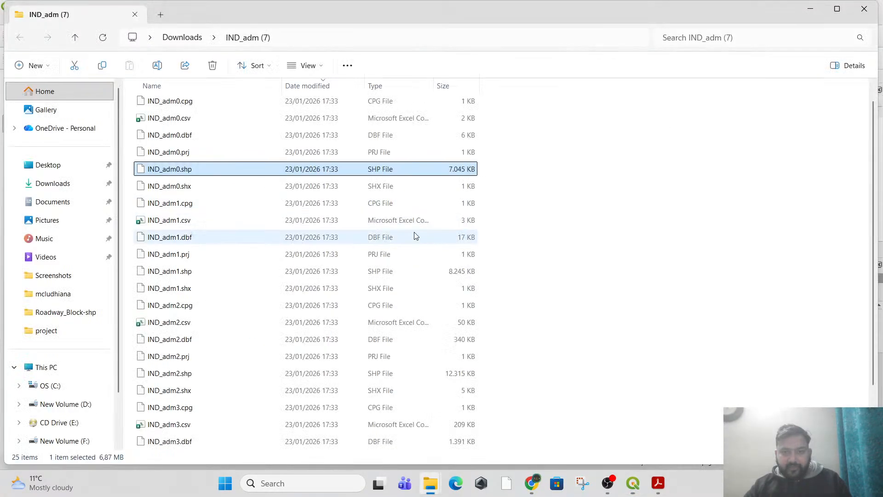
{"action": "key", "text": "alt+Tab"}
{"action": "key", "text": "Tab"}
{"action": "scroll", "coordinate": [413, 230], "scroll_direction": "up", "scroll_amount": 1}
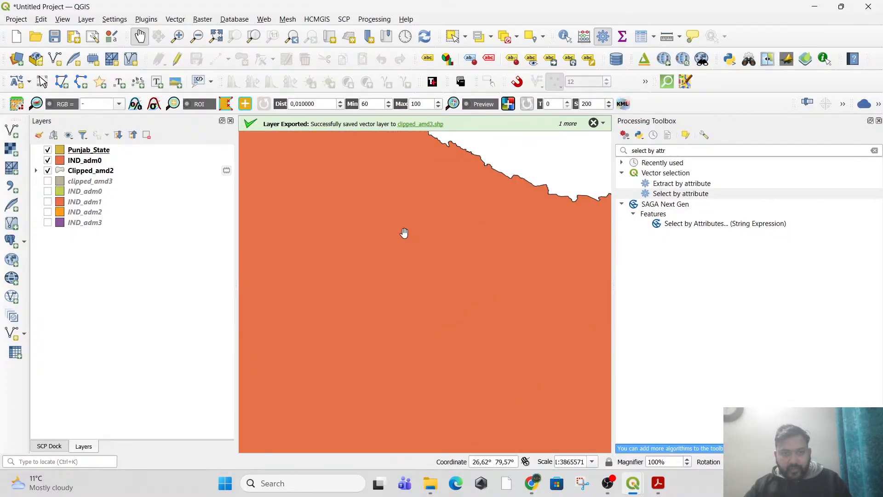
{"action": "left_click_drag", "start_coordinate": [335, 235], "coordinate": [362, 272]}
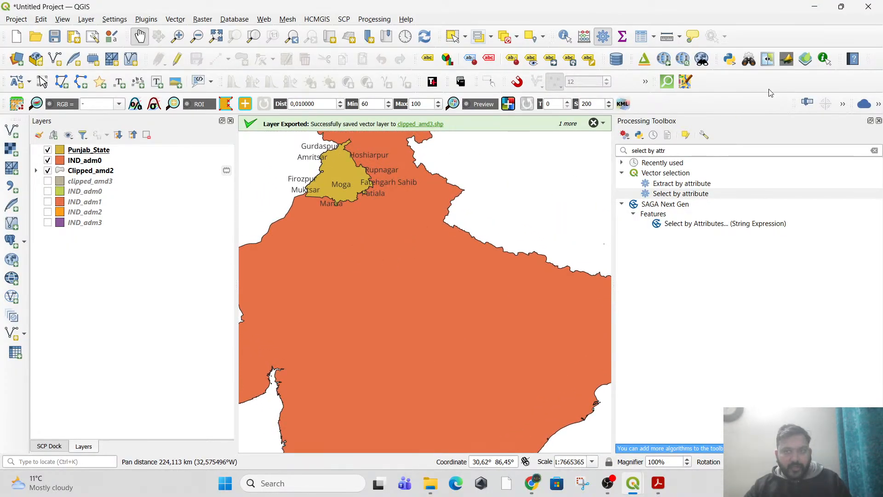
- Return to layout 12 and delete the India map, Map 3
{"action": "left_click", "coordinate": [815, 6]}
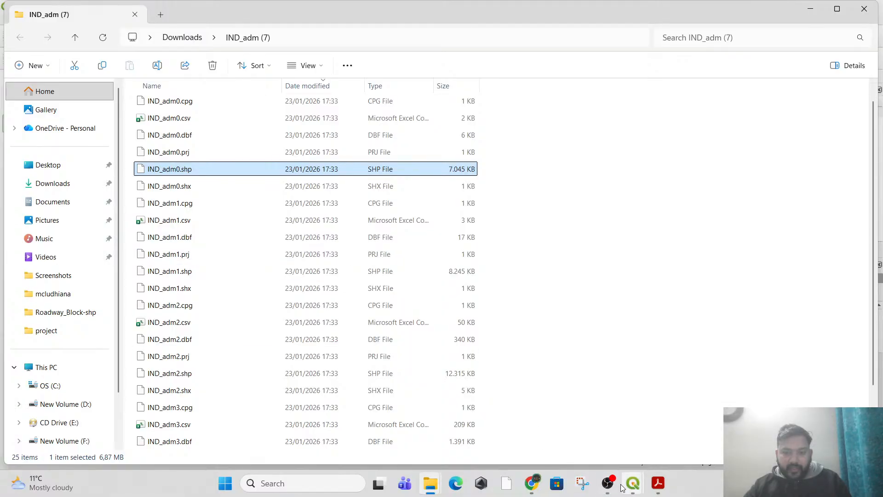
{"action": "mouse_move", "coordinate": [632, 483]}
{"action": "left_click", "coordinate": [692, 423]}
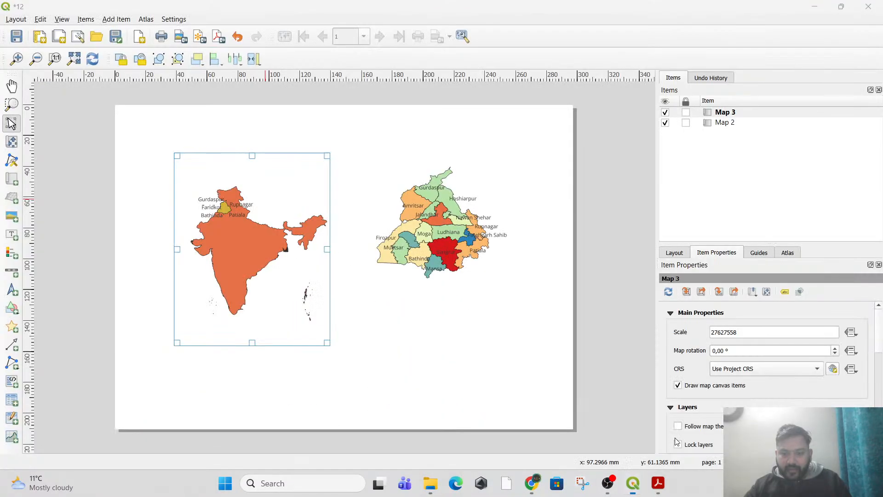
{"action": "right_click", "coordinate": [223, 283]}
{"action": "left_click", "coordinate": [292, 332]}
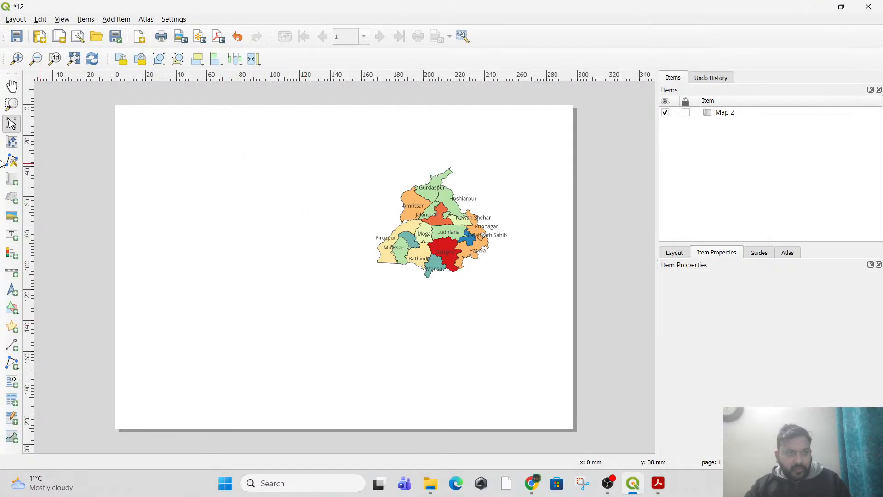
- Add an India map about 82 mm wide and 94 mm high on the page's left side and move it down about 13 mm
{"action": "left_click", "coordinate": [16, 184]}
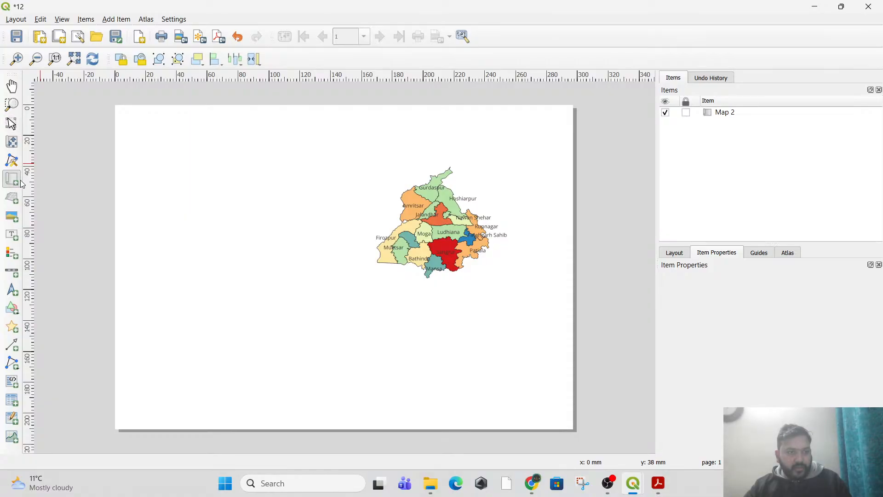
{"action": "left_click_drag", "start_coordinate": [312, 295], "coordinate": [316, 299]}
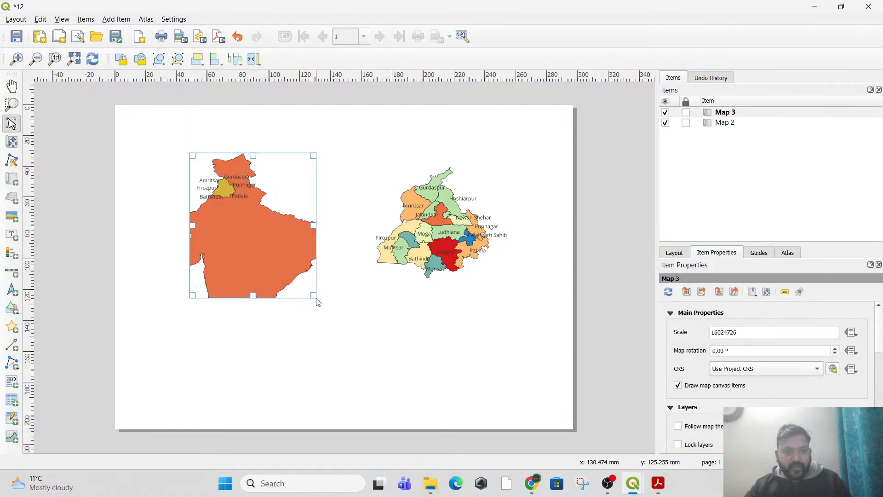
{"action": "left_click_drag", "start_coordinate": [277, 270], "coordinate": [285, 290]}
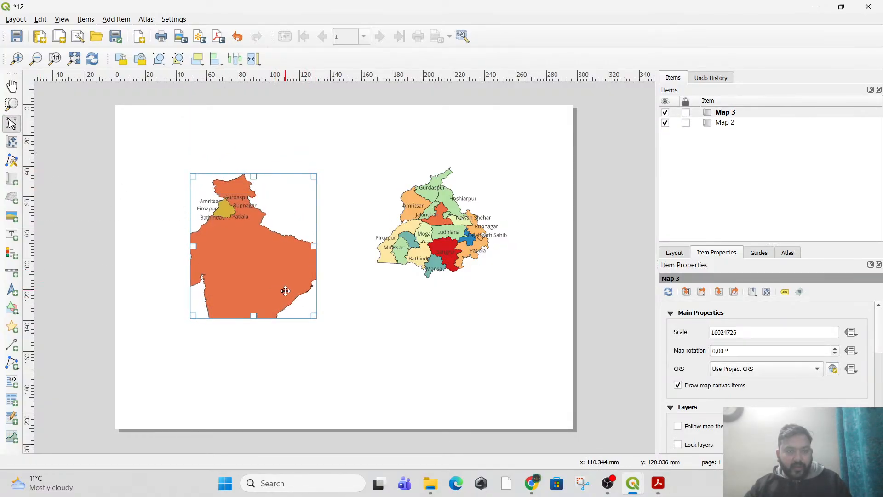
{"action": "left_click", "coordinate": [403, 313]}
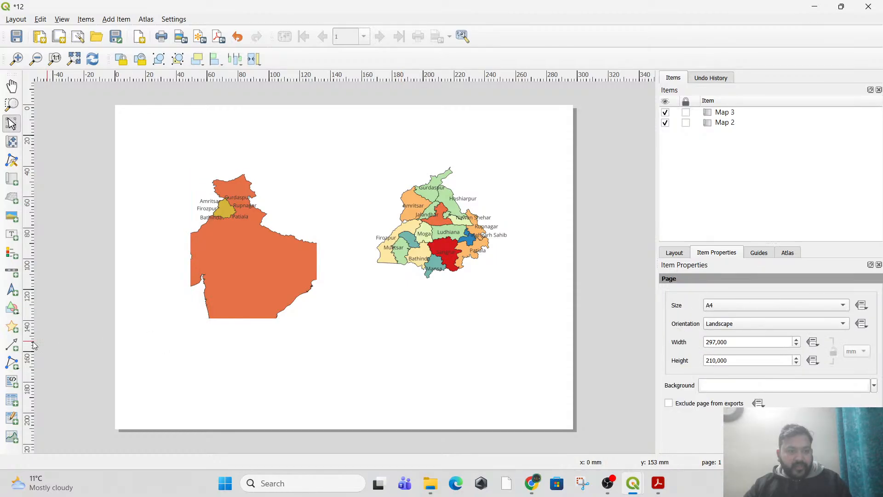
- Draw an arrow from Punjab's northern edge on the India map to the northern tip of the district map
{"action": "left_click", "coordinate": [12, 349]}
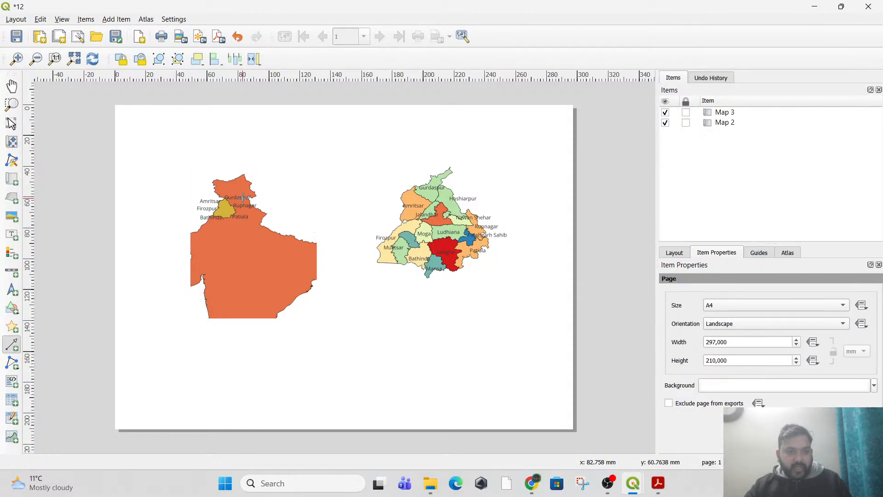
{"action": "left_click", "coordinate": [220, 197]}
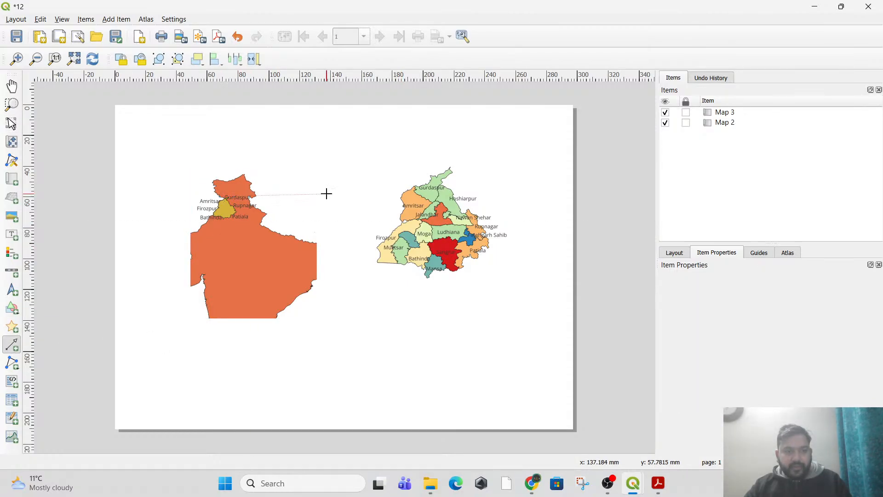
{"action": "left_click", "coordinate": [438, 171]}
{"action": "right_click", "coordinate": [365, 282]}
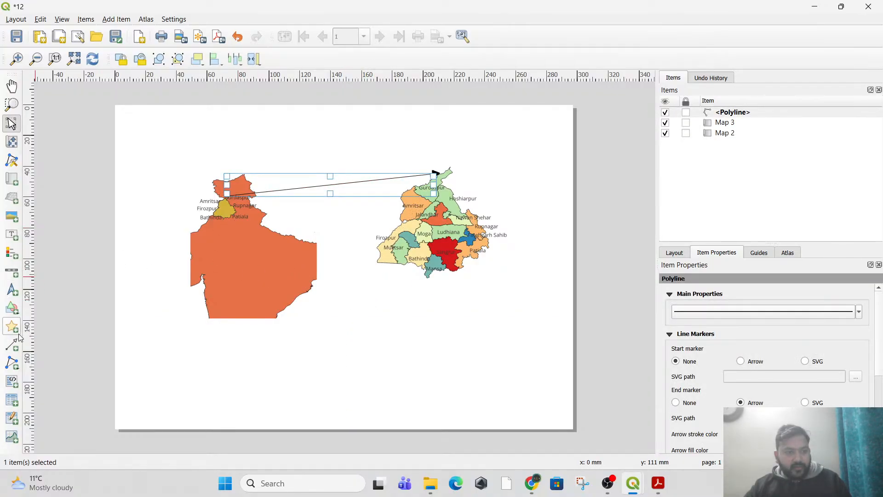
- Draw a second arrow from Punjab's southern edge on the India map to the southern tip of the district map
{"action": "left_click", "coordinate": [15, 350]}
{"action": "left_click", "coordinate": [226, 219]}
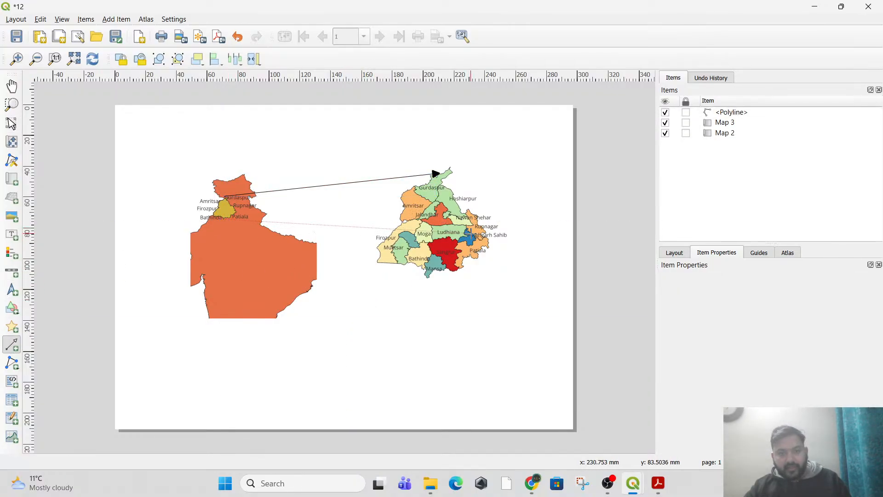
{"action": "left_click", "coordinate": [431, 282]}
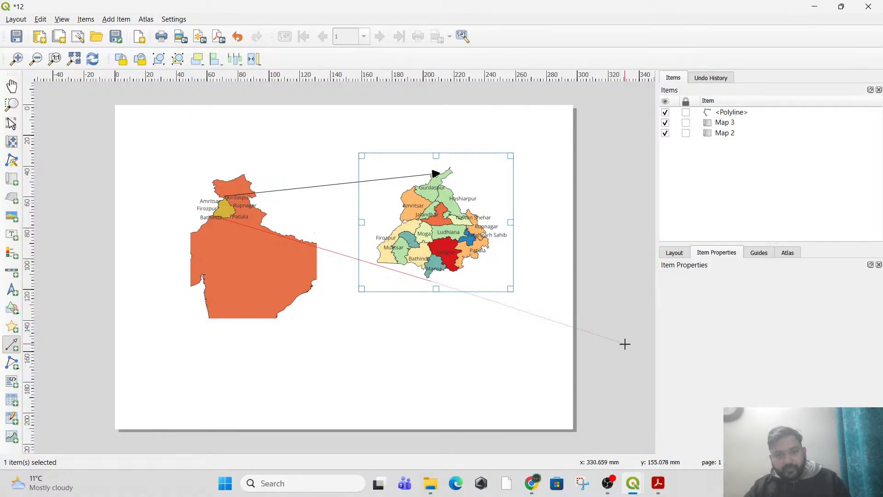
{"action": "right_click", "coordinate": [479, 310]}
{"action": "left_click", "coordinate": [499, 363]}
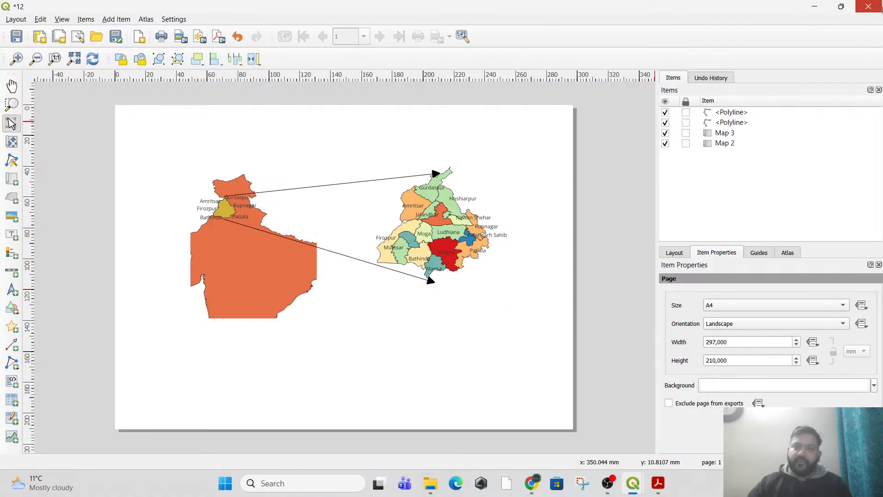
- Close layout 12 and switch back to the main QGIS project
{"action": "left_click", "coordinate": [881, 8]}
{"action": "left_click", "coordinate": [634, 482]}
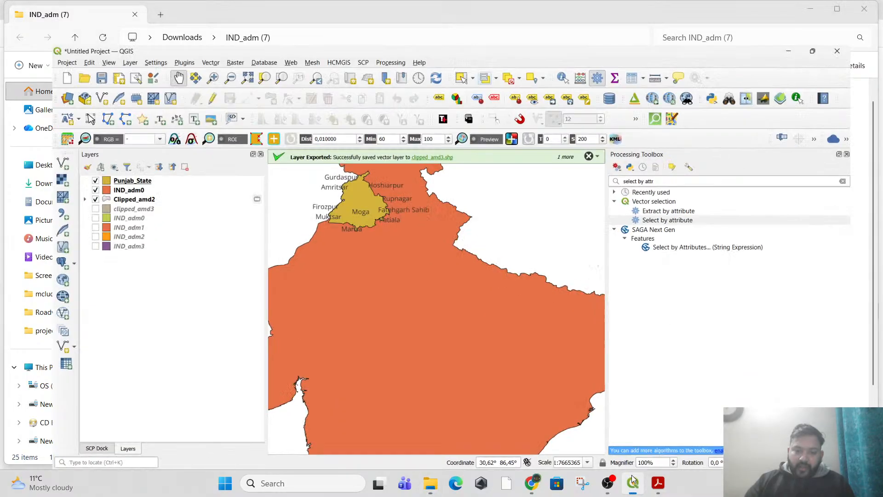
{"action": "left_click_drag", "start_coordinate": [466, 352], "coordinate": [465, 350]}
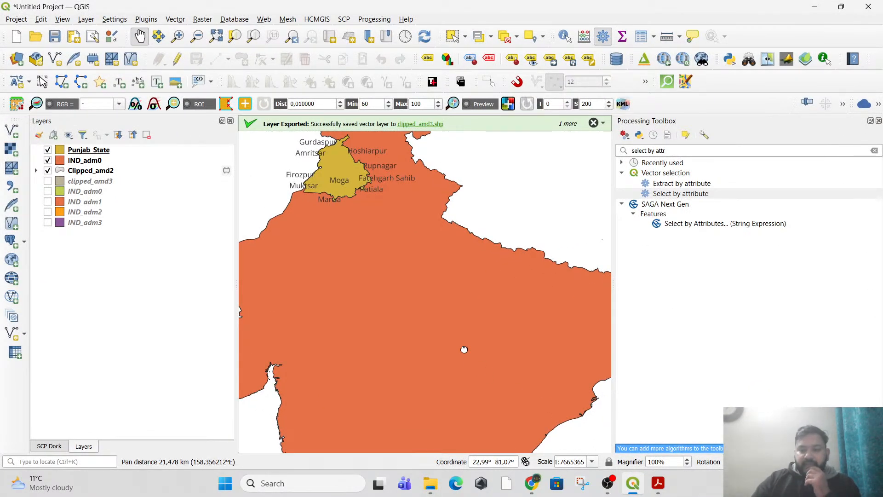